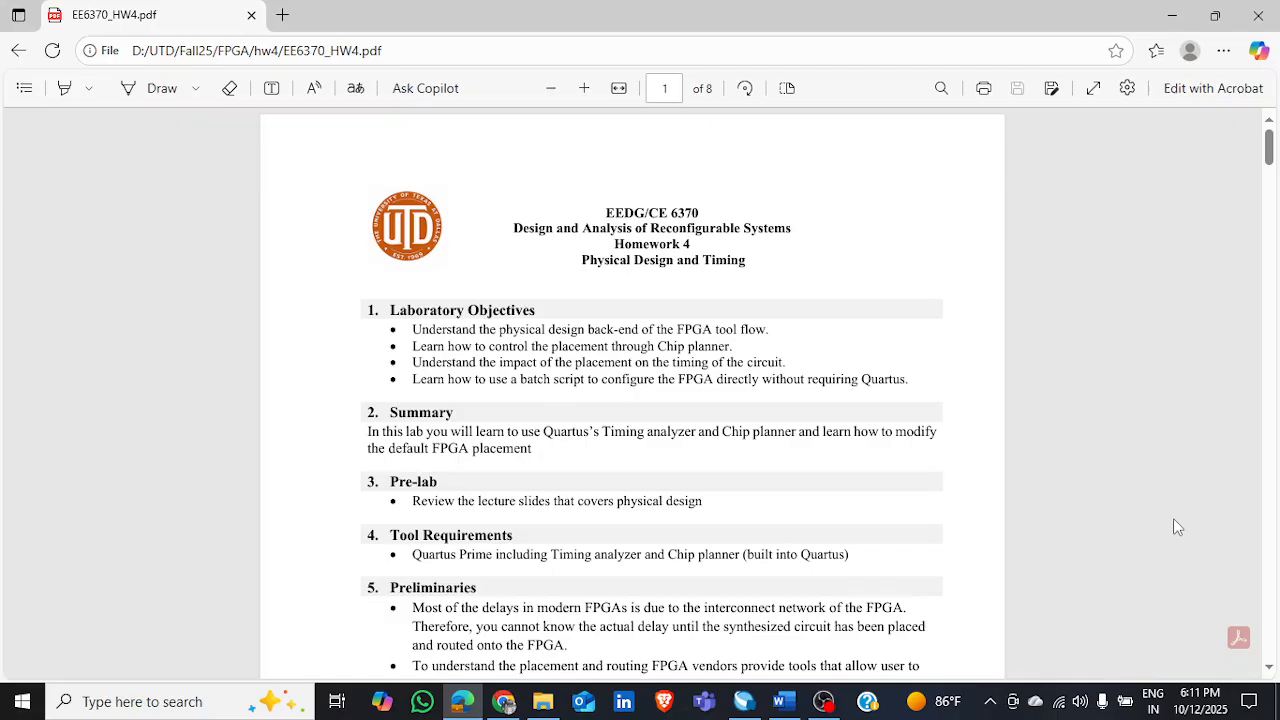
- Examine the homework PDF's lab objectives, preliminaries and IR receiver/emitter system overview with its pin assignment tables
scroll(649, 380, down, 1)
scroll(649, 380, down, 1)
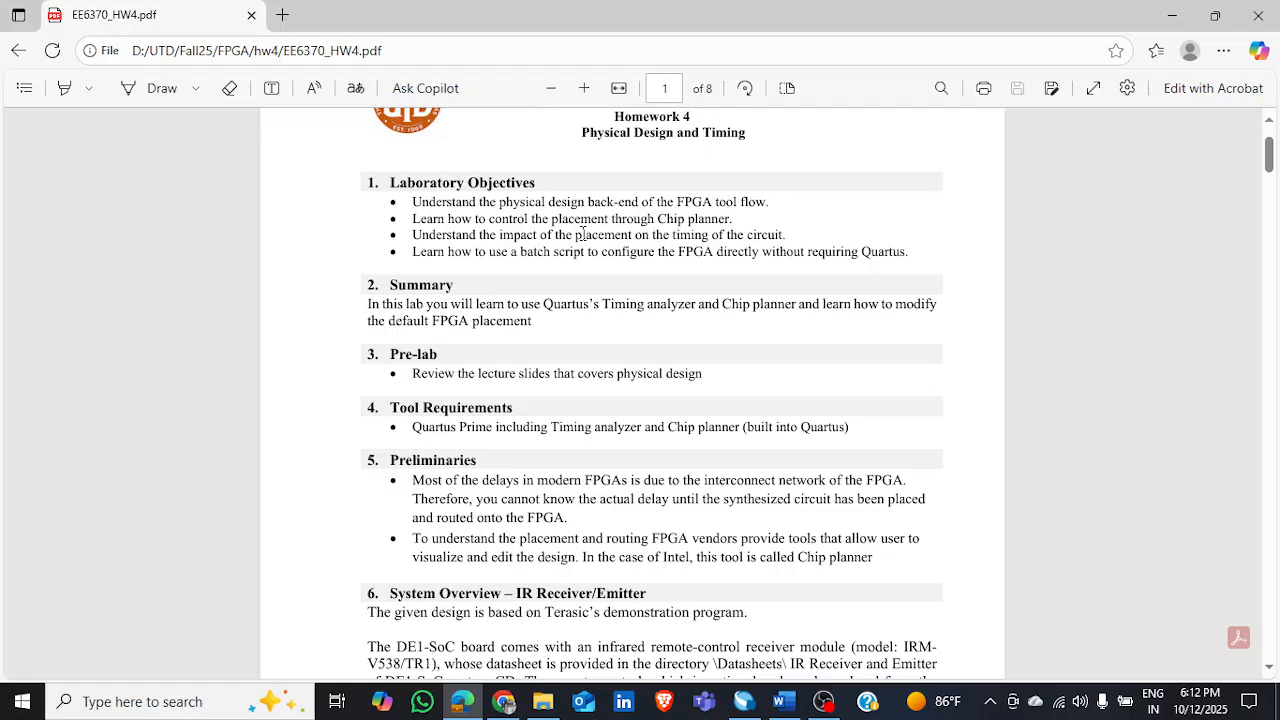
scroll(660, 482, down, 5)
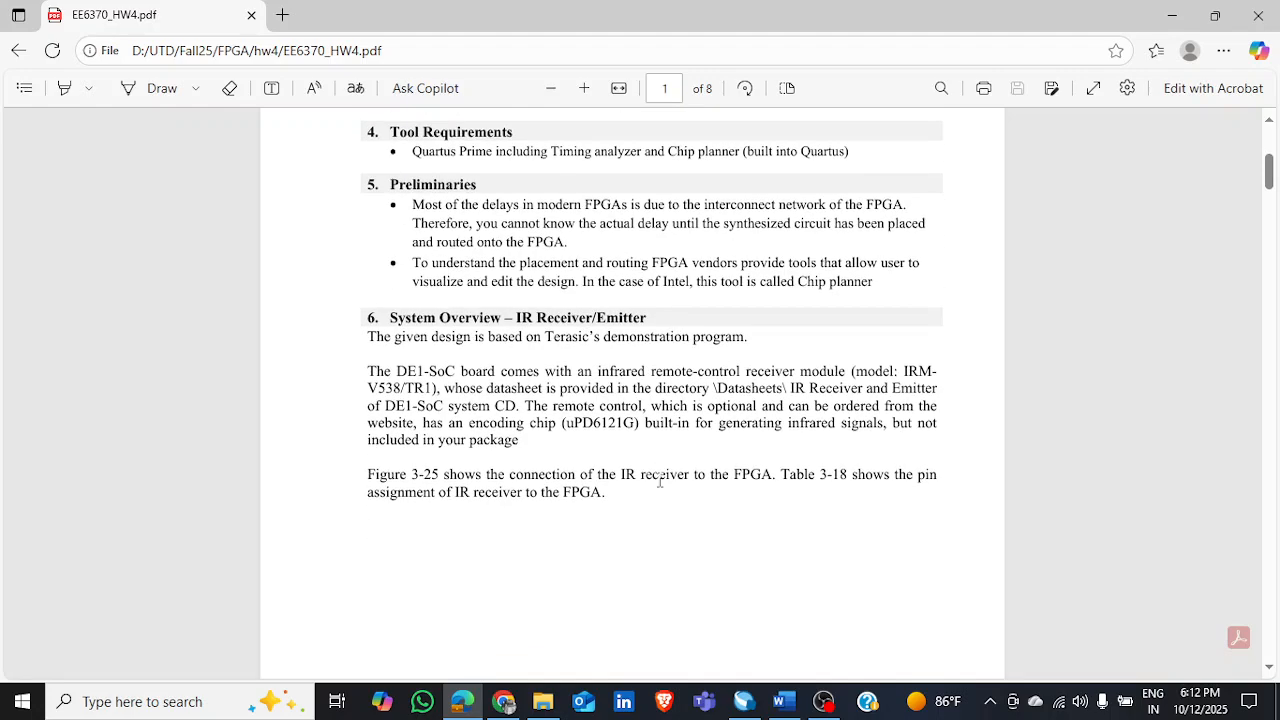
scroll(660, 482, up, 7)
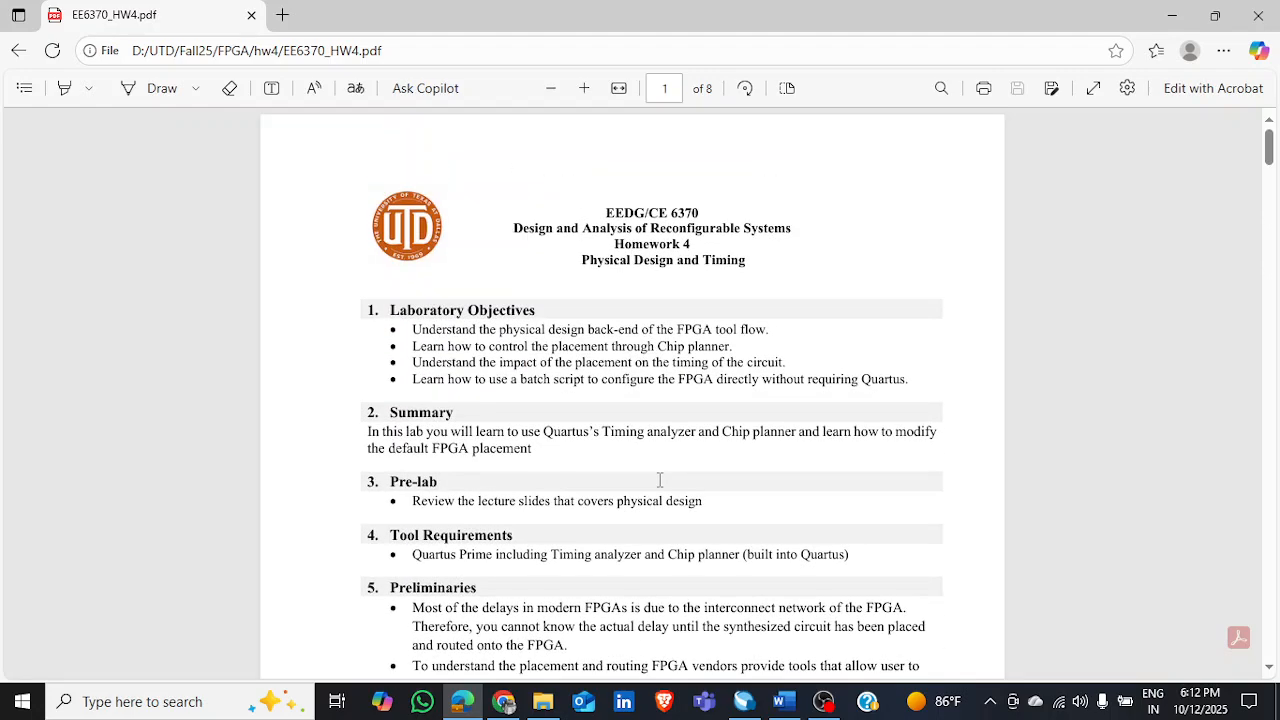
scroll(660, 482, down, 20)
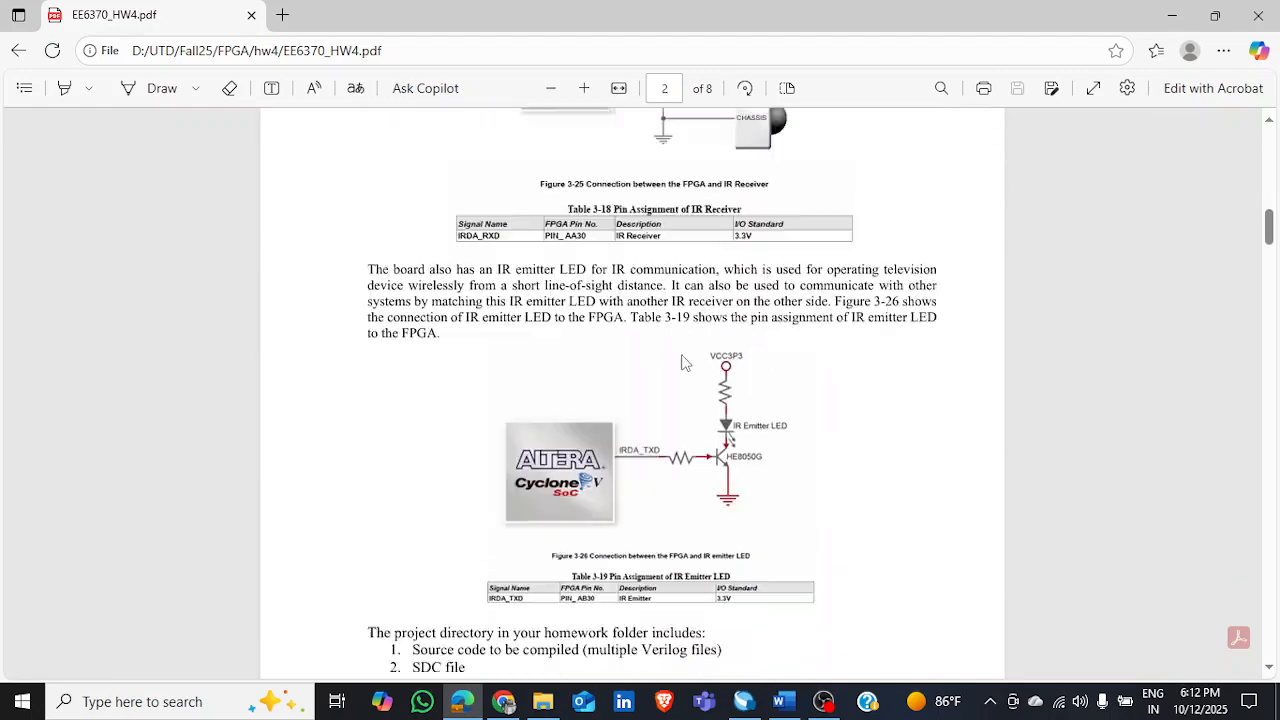
scroll(683, 362, down, 4)
scroll(683, 362, up, 9)
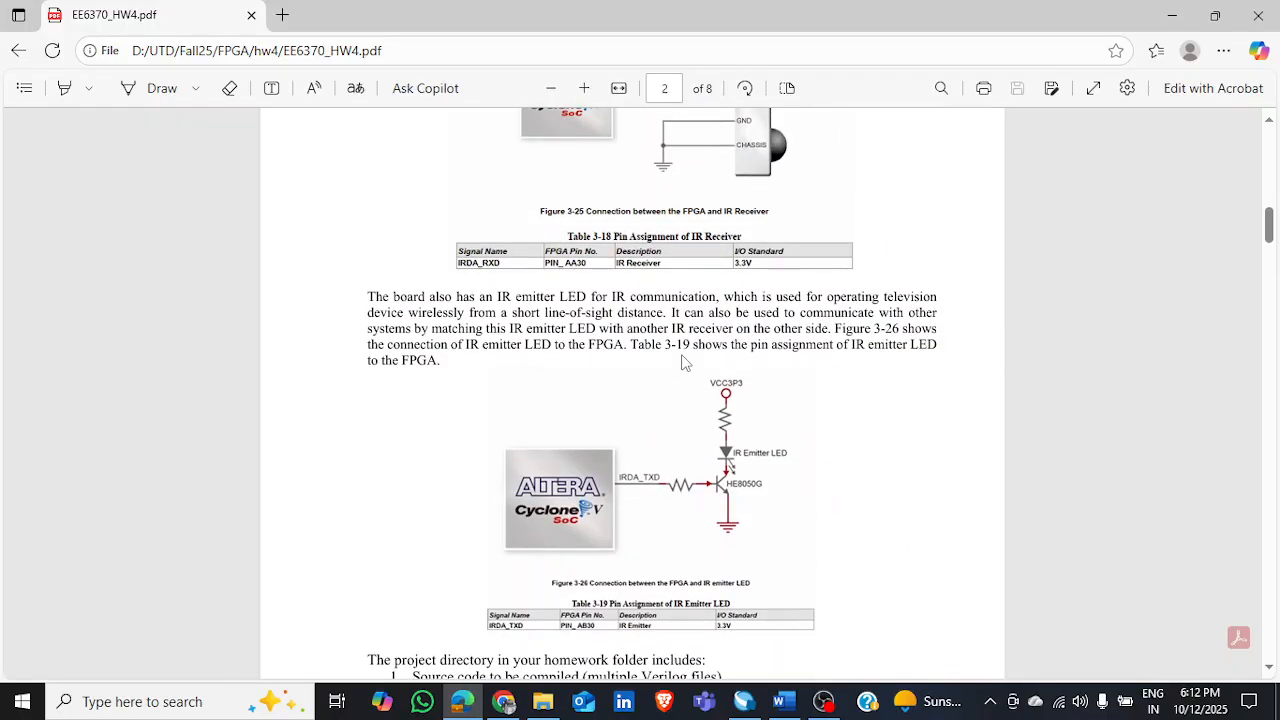
scroll(684, 362, up, 1)
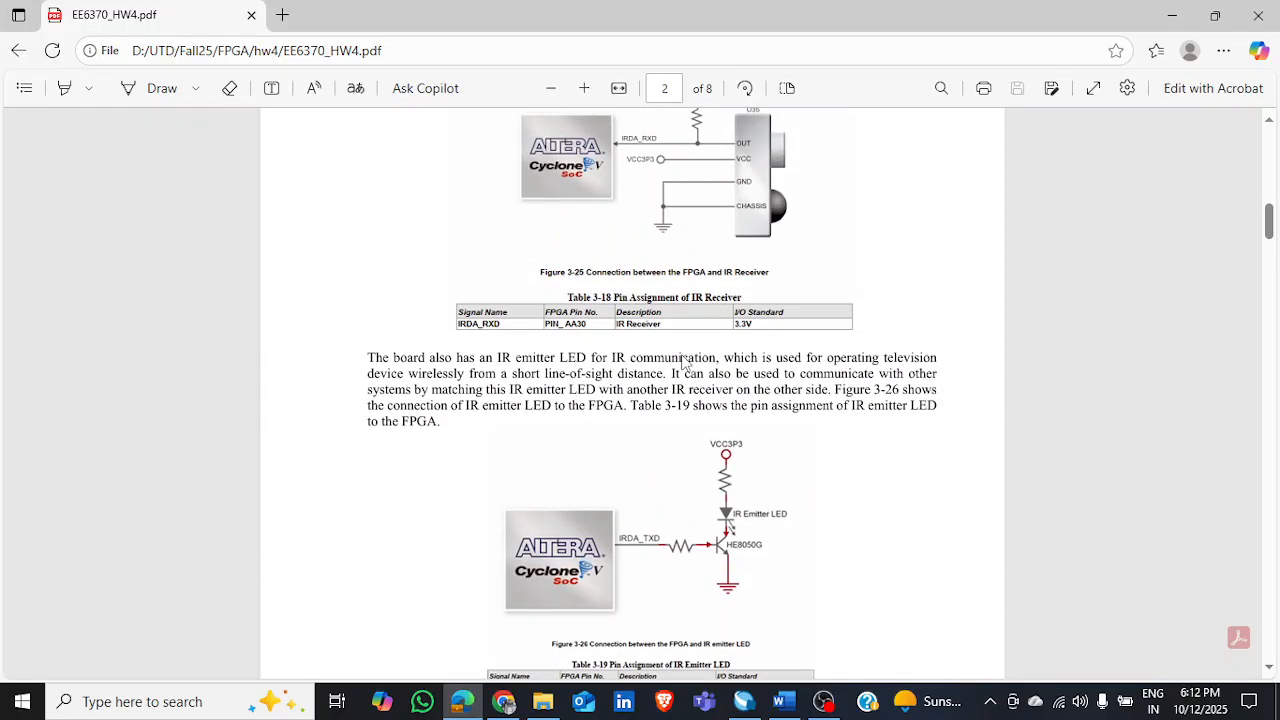
scroll(684, 362, up, 2)
scroll(684, 362, down, 5)
scroll(684, 362, down, 1)
scroll(684, 362, up, 2)
scroll(684, 362, down, 6)
- Examine the homework instructions for synthesizing the design, analyzing timing, locating critical paths in Chip Planner and programming the FPGA in batch mode
scroll(684, 362, down, 9)
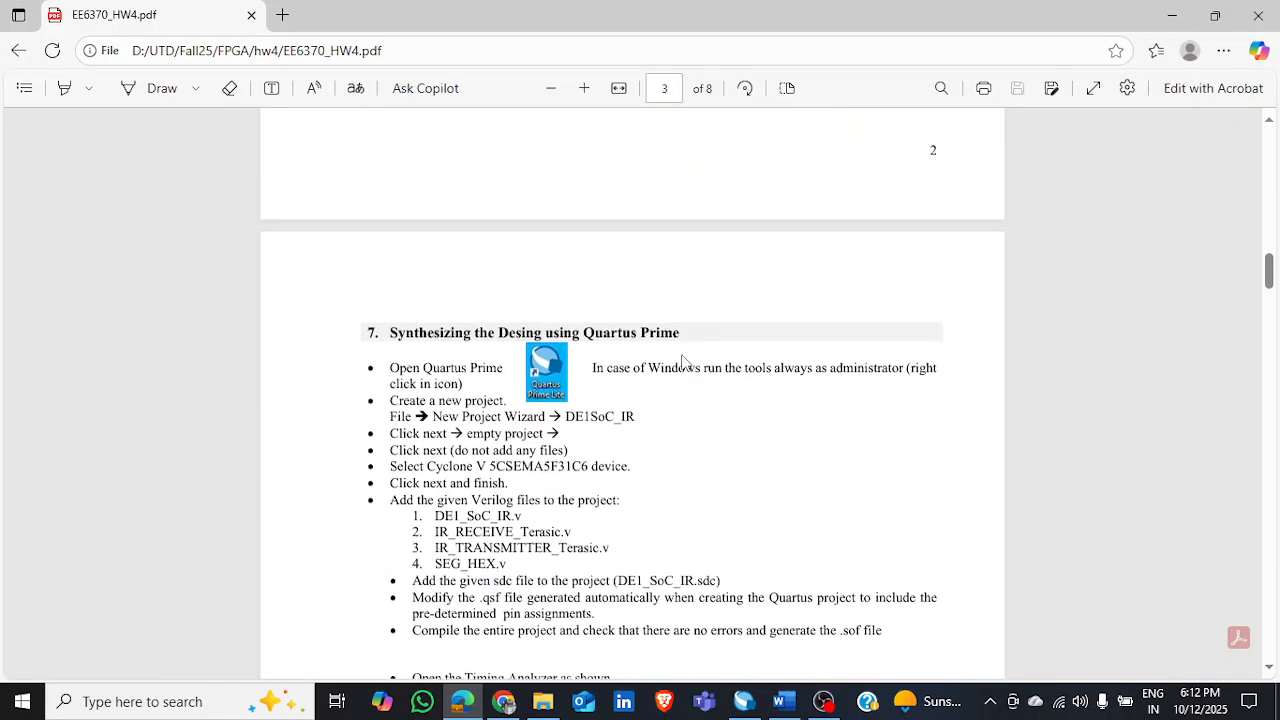
scroll(684, 362, up, 6)
scroll(684, 362, down, 20)
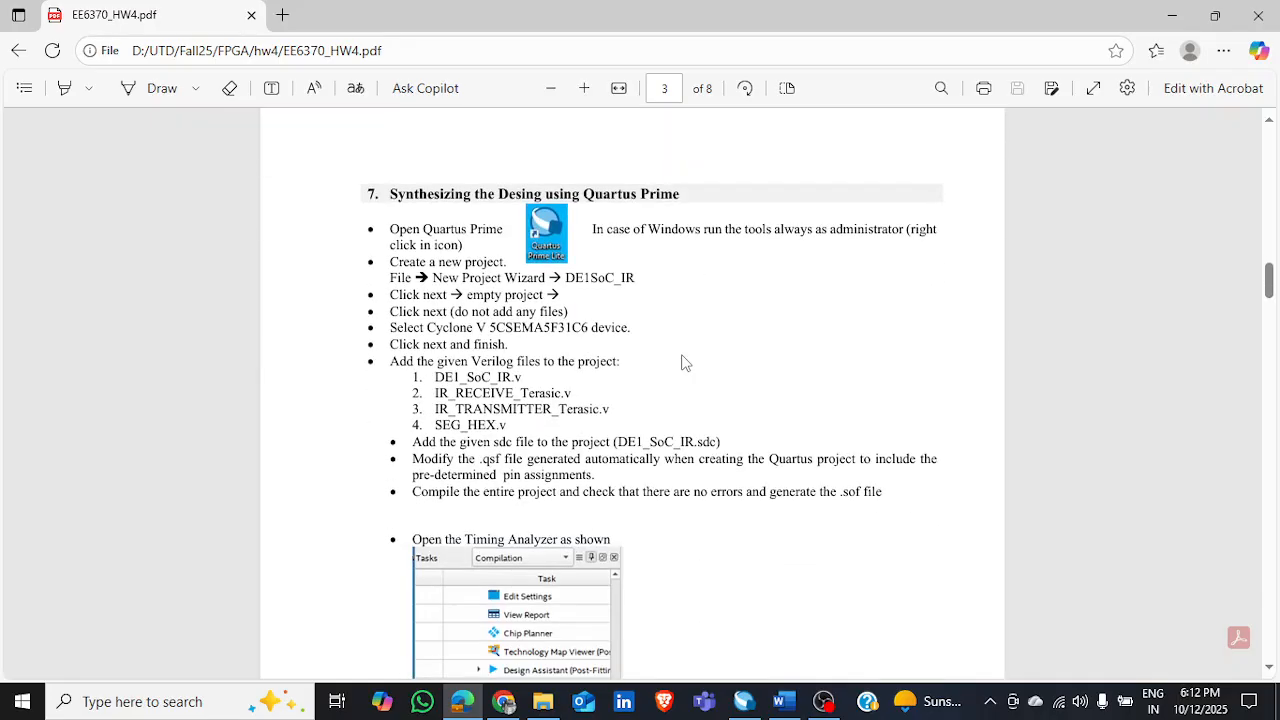
scroll(684, 362, down, 16)
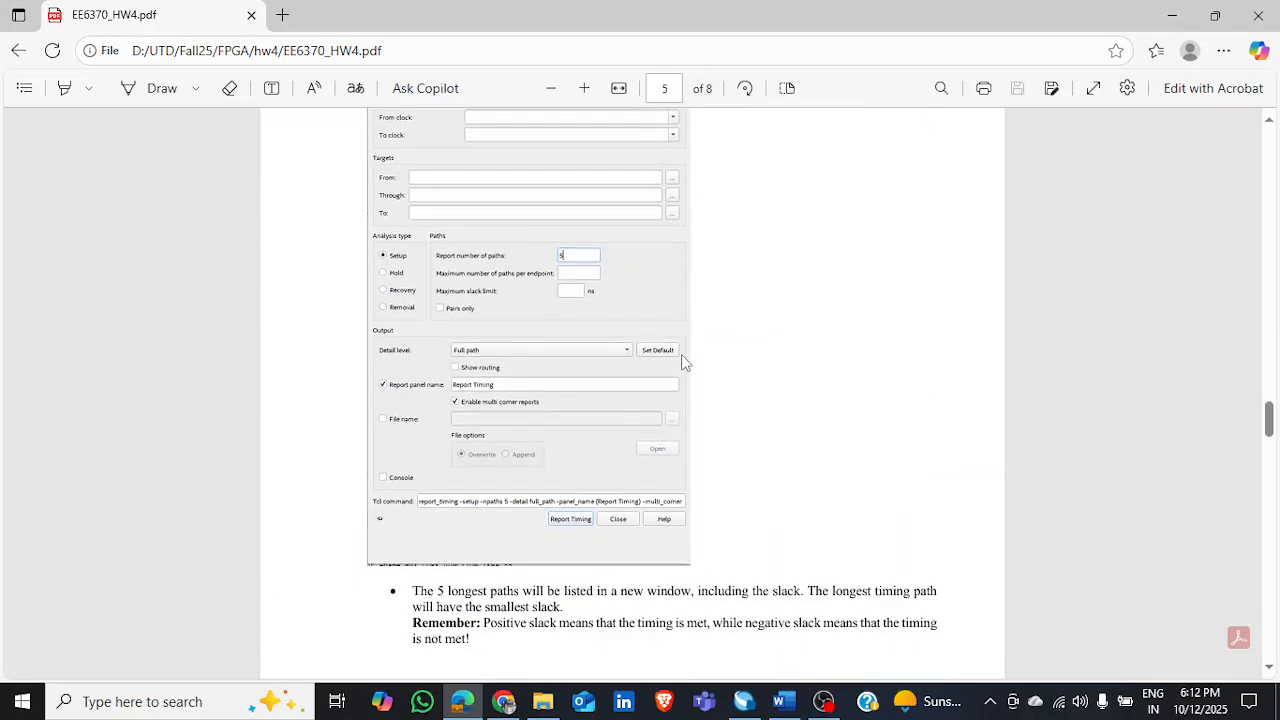
scroll(684, 362, down, 20)
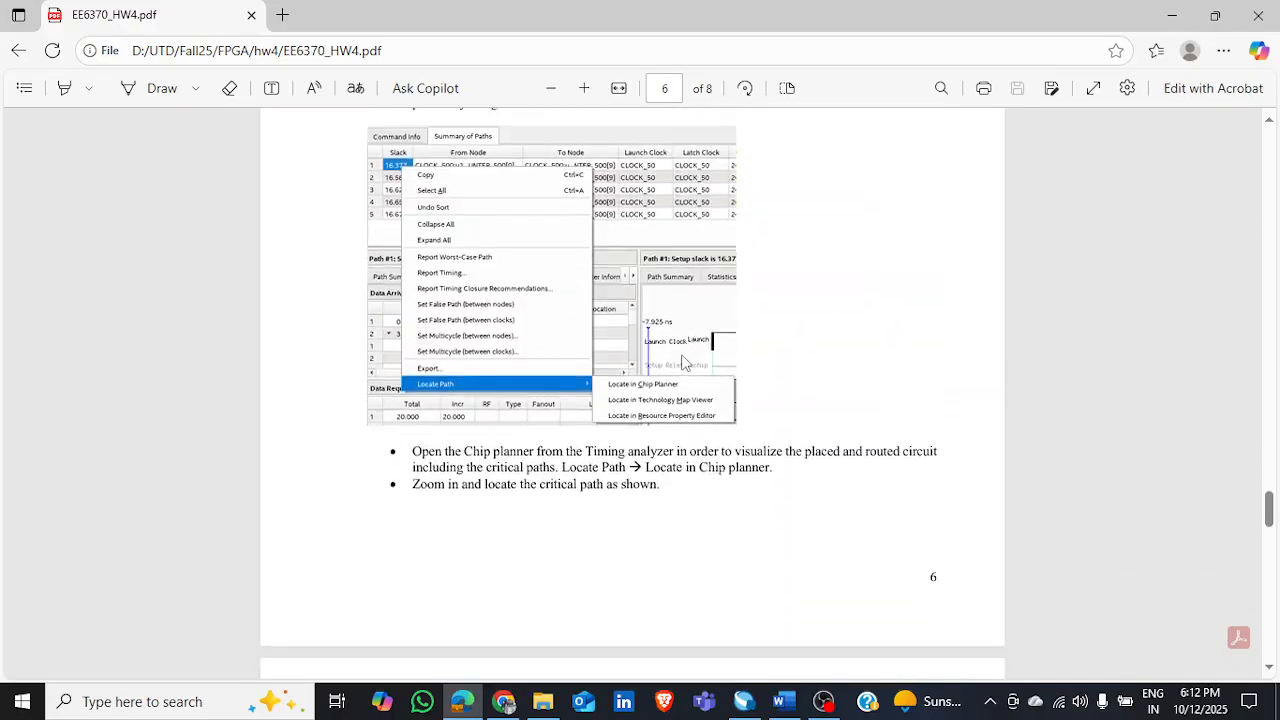
scroll(684, 362, down, 10)
scroll(717, 431, up, 4)
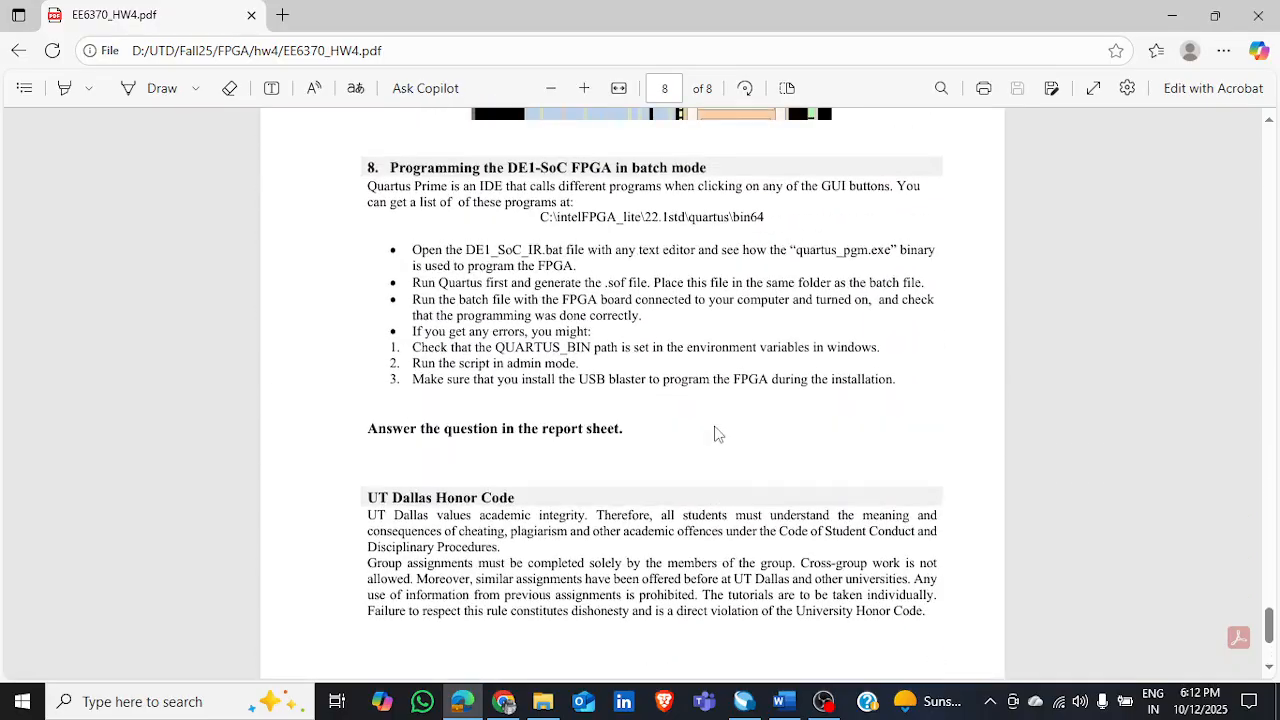
- Switch to Quartus Prime, open the recent project DE1_SOC_IR.qpf and show its source files in the Project Navigator
click(743, 701)
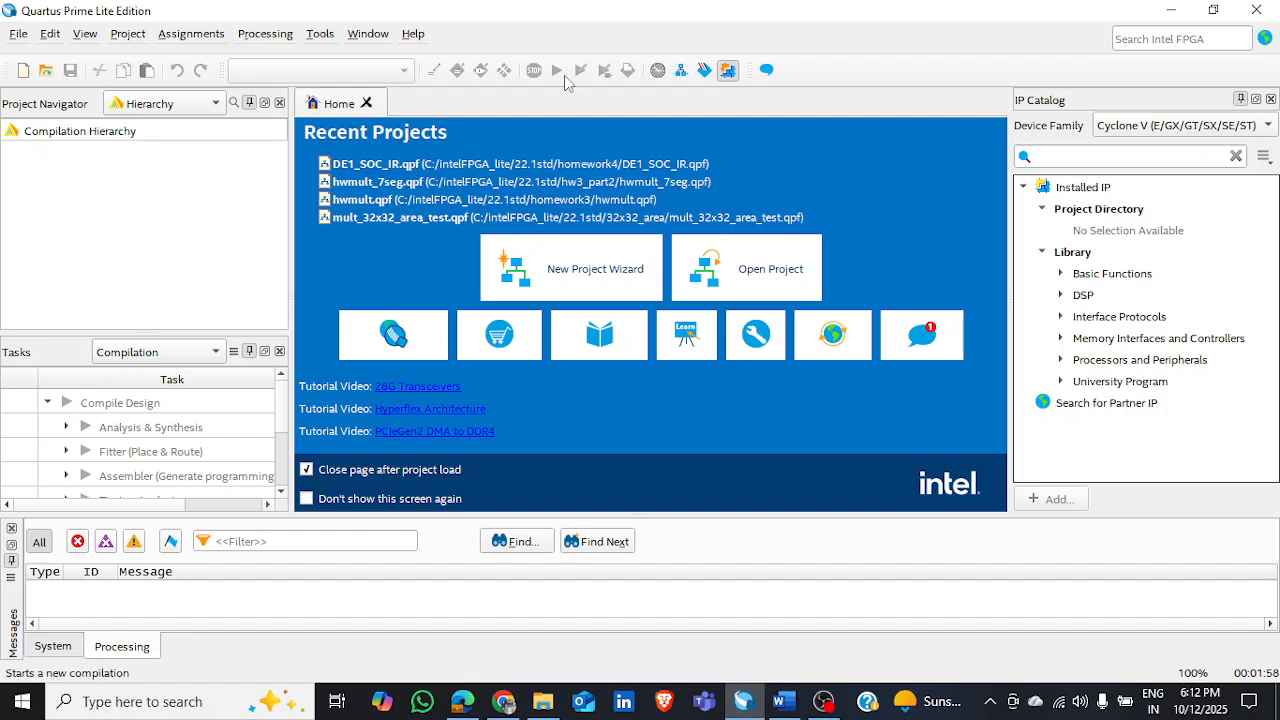
click(352, 170)
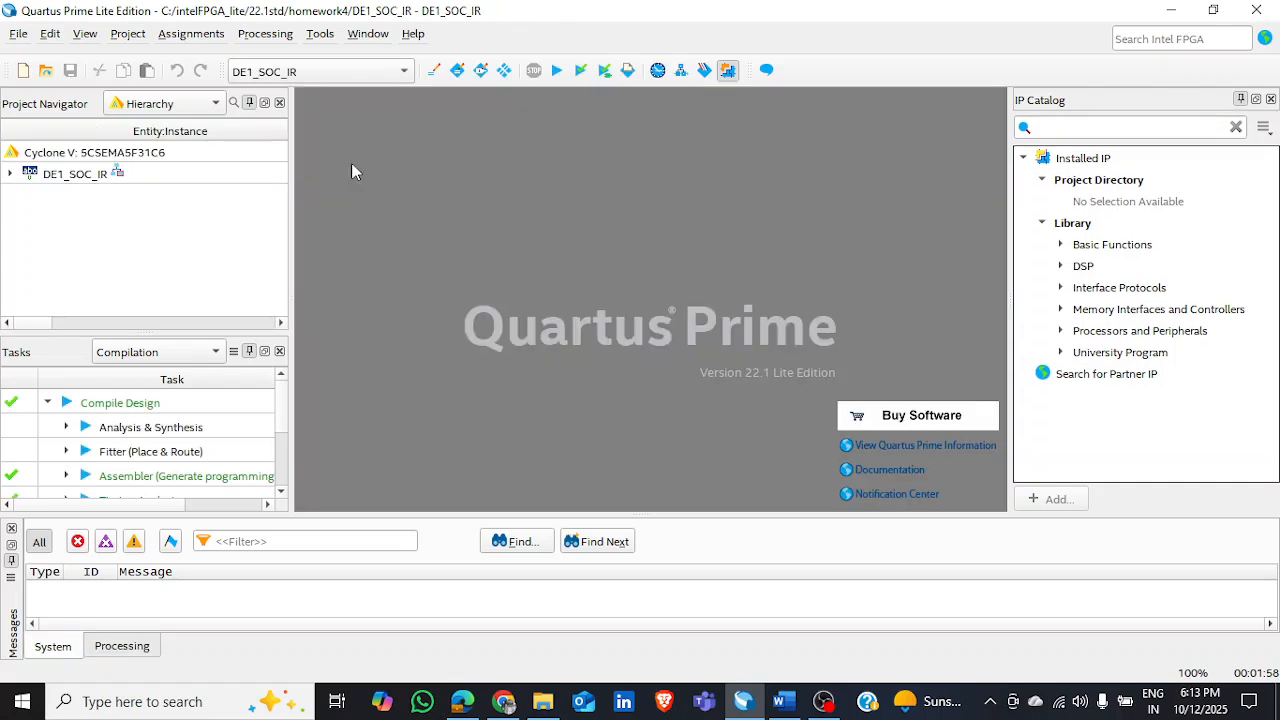
click(160, 104)
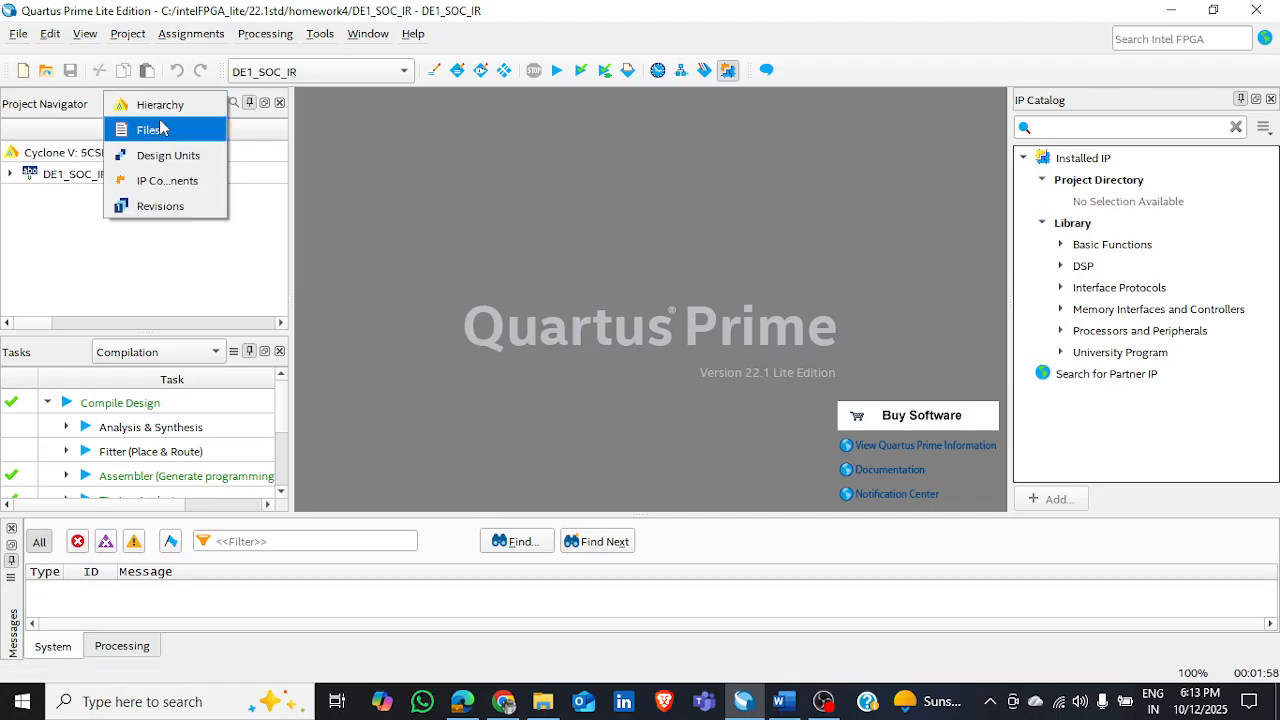
click(160, 125)
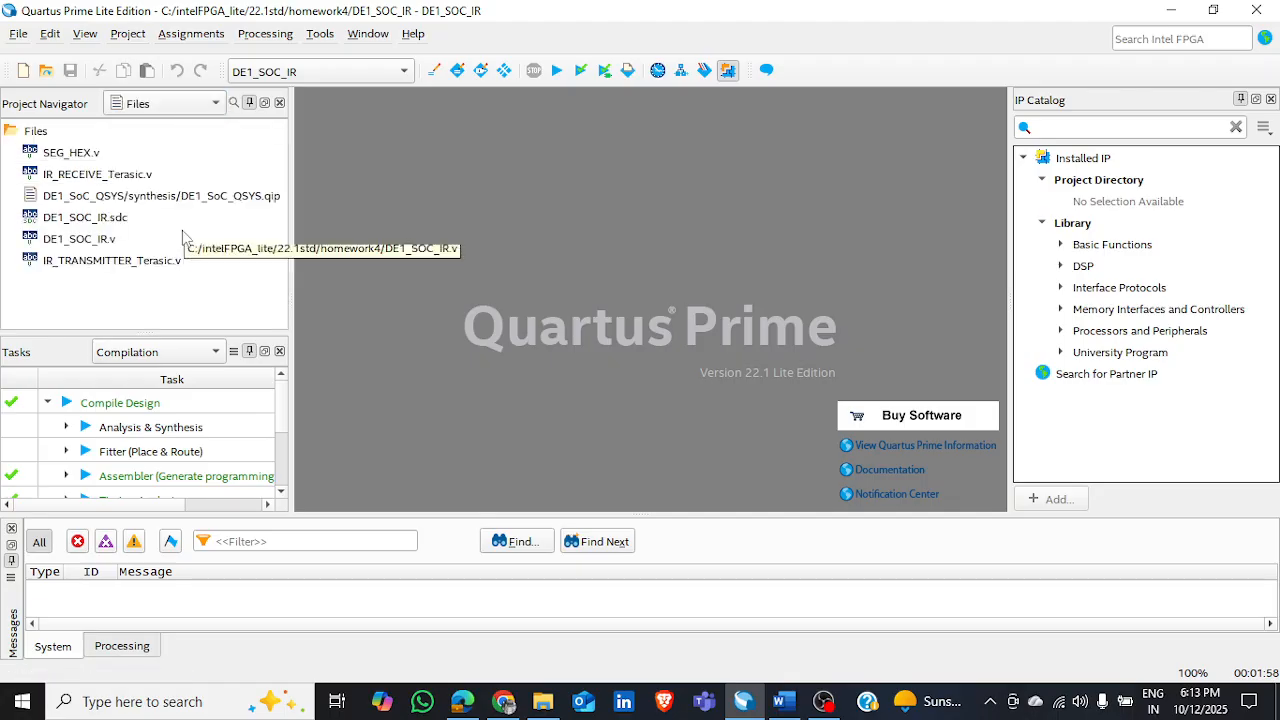
- Open SEG_HEX.v and IR_RECEIVE_Terasic.v from the project files and review their Verilog code
click(63, 155)
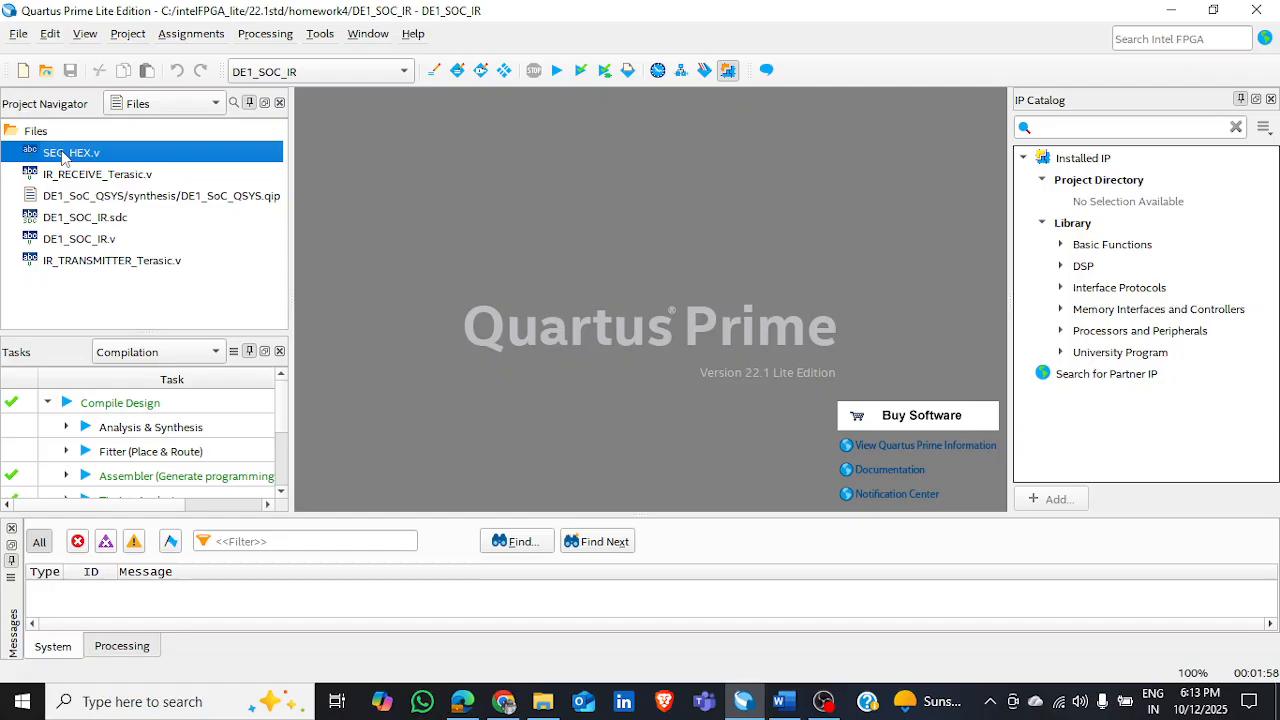
double_click(63, 155)
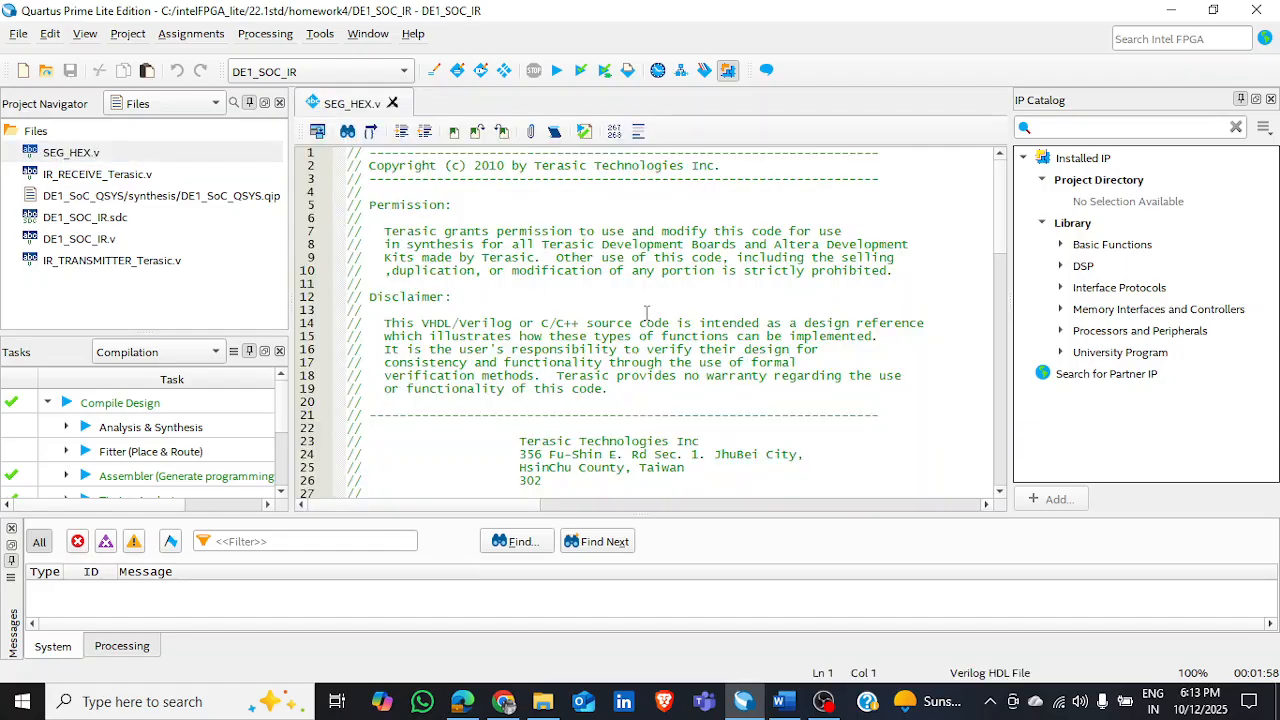
scroll(646, 313, down, 12)
scroll(646, 313, down, 9)
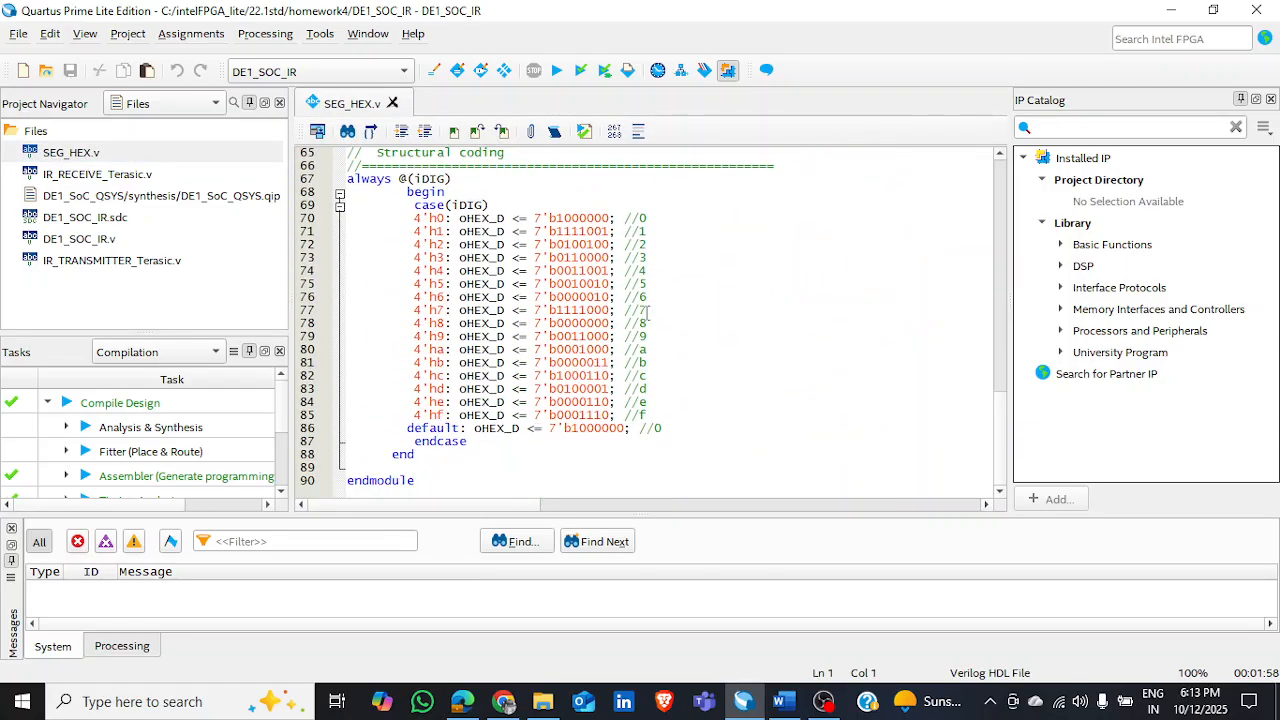
double_click(97, 176)
scroll(623, 379, down, 20)
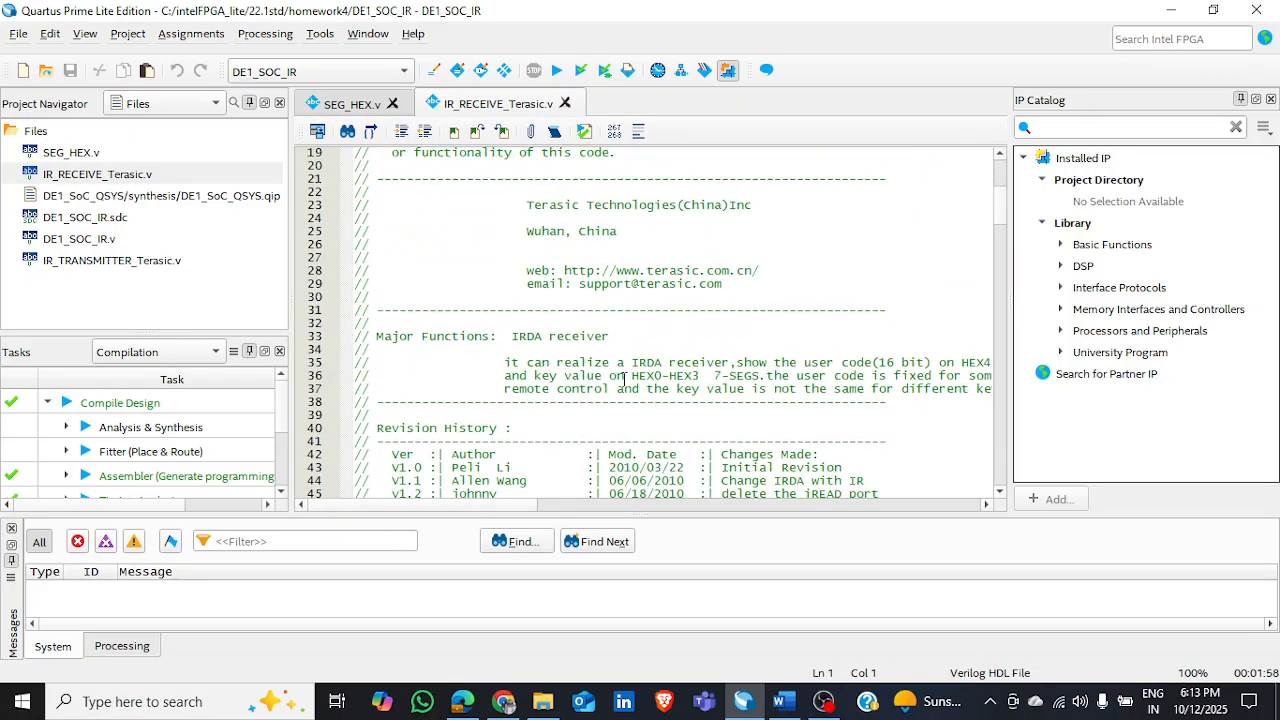
scroll(623, 379, down, 13)
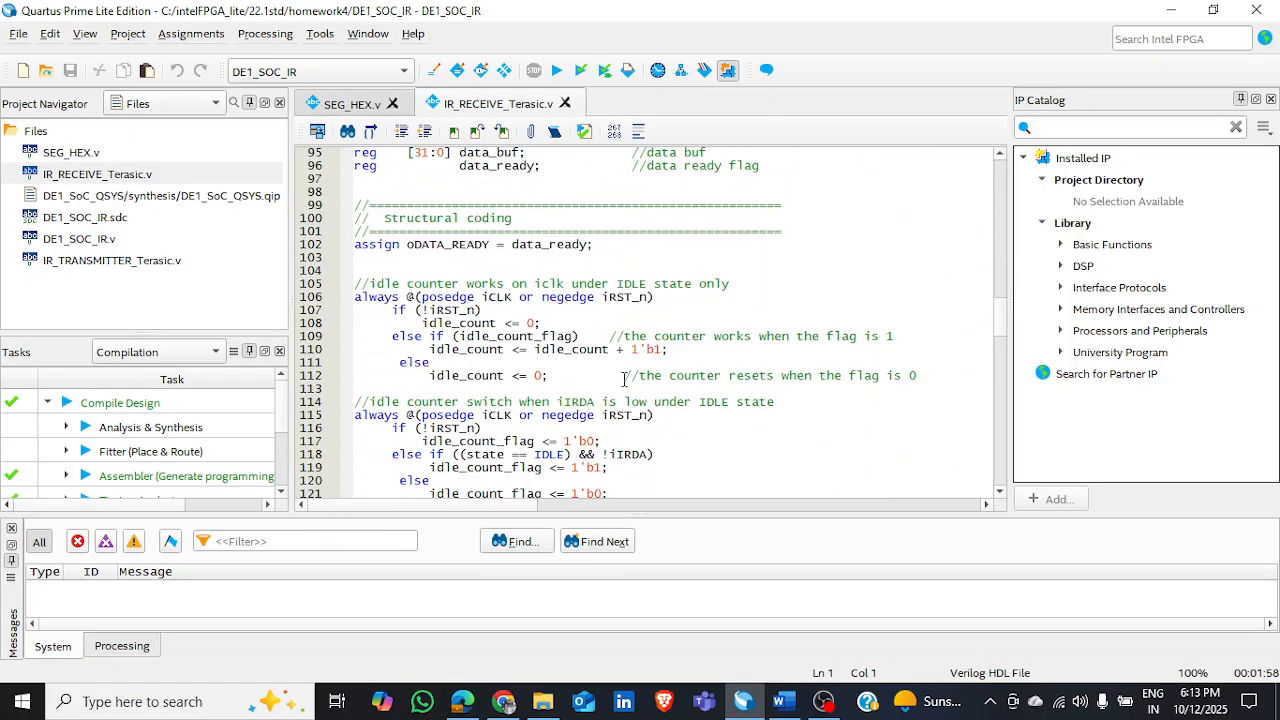
- Open the constraint file DE1_SOC_IR.sdc and examine its create_clock definitions and derived clock constraints
double_click(97, 220)
scroll(833, 294, down, 3)
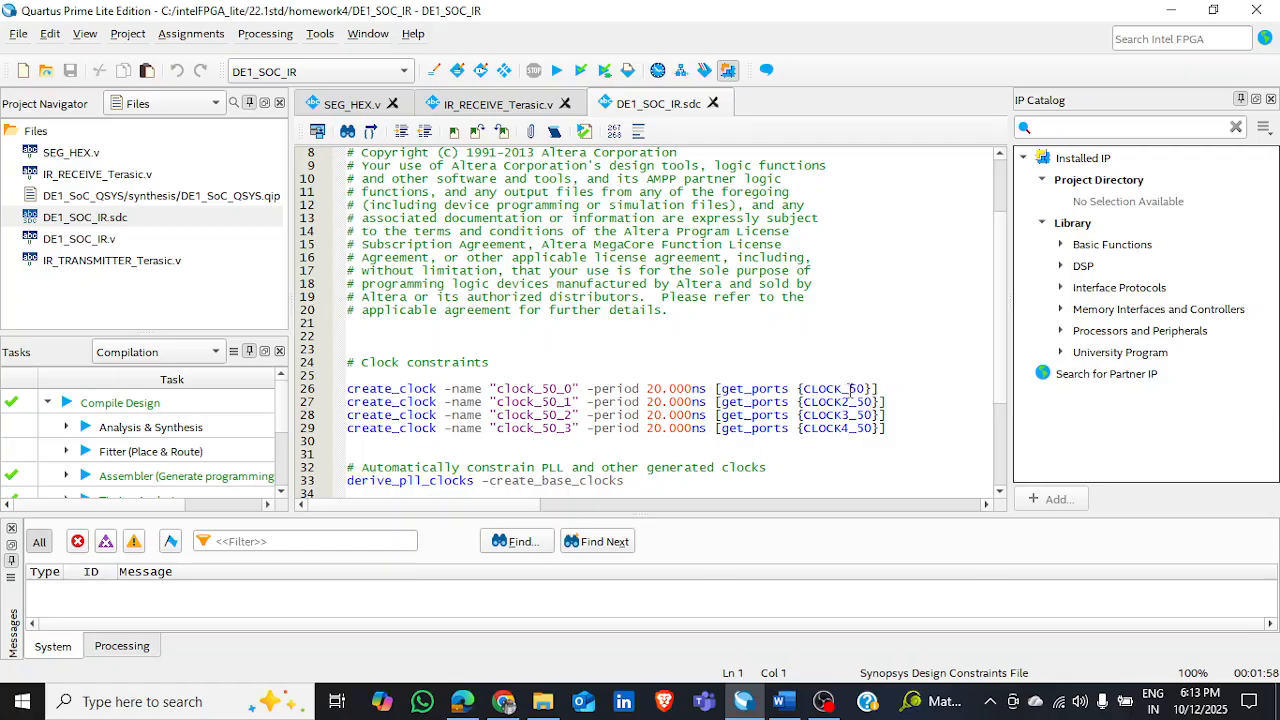
drag(882, 387, 567, 390)
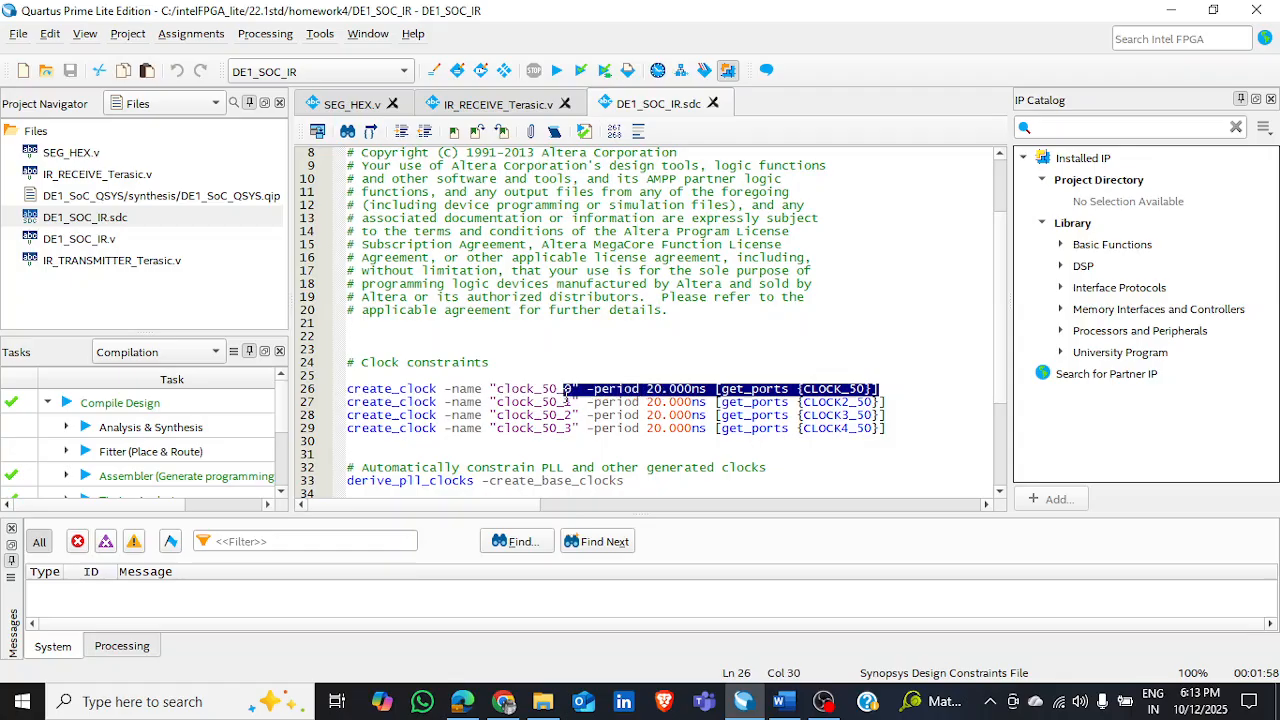
click(474, 447)
scroll(474, 447, down, 3)
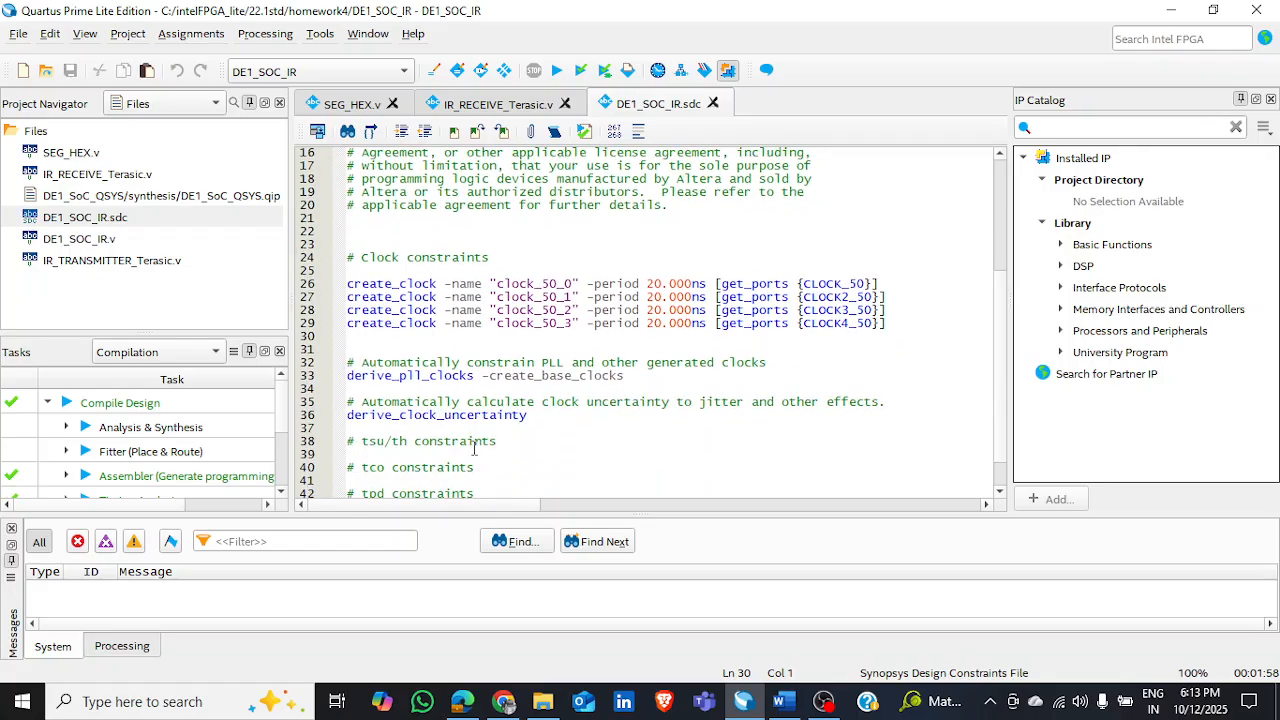
scroll(474, 447, down, 1)
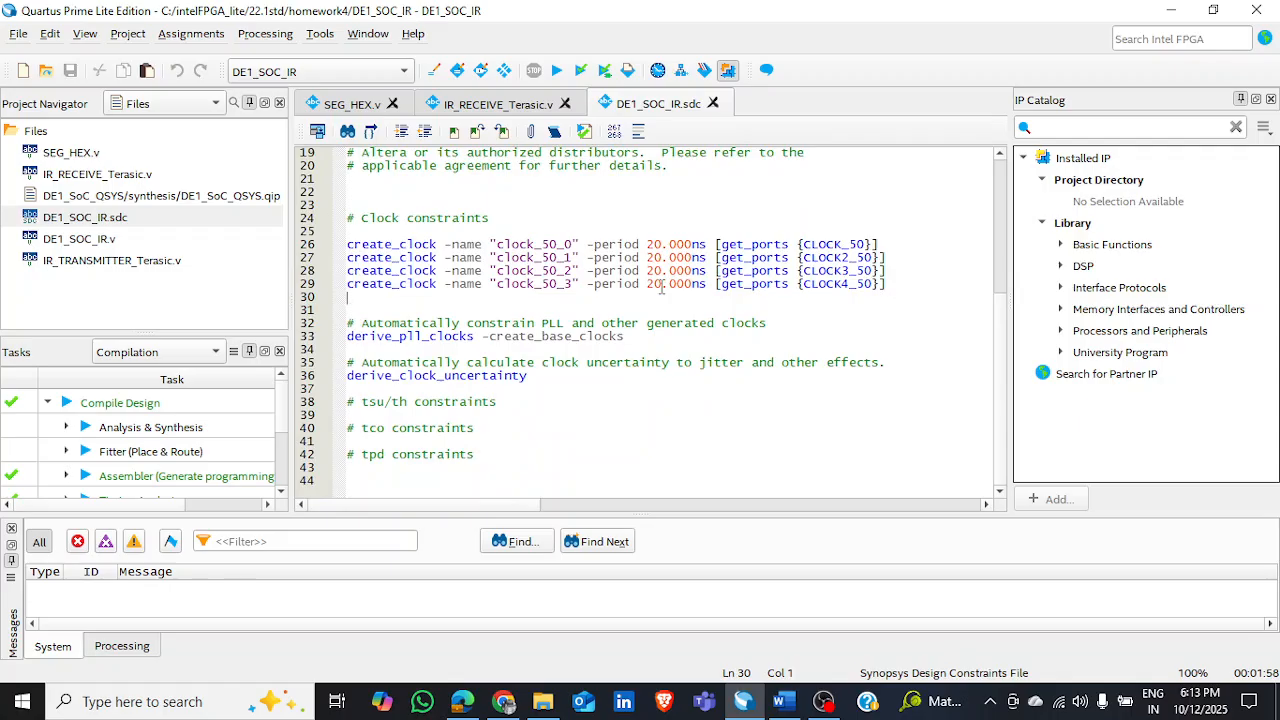
- Start a full compilation of the DE1_SOC_IR project
click(553, 71)
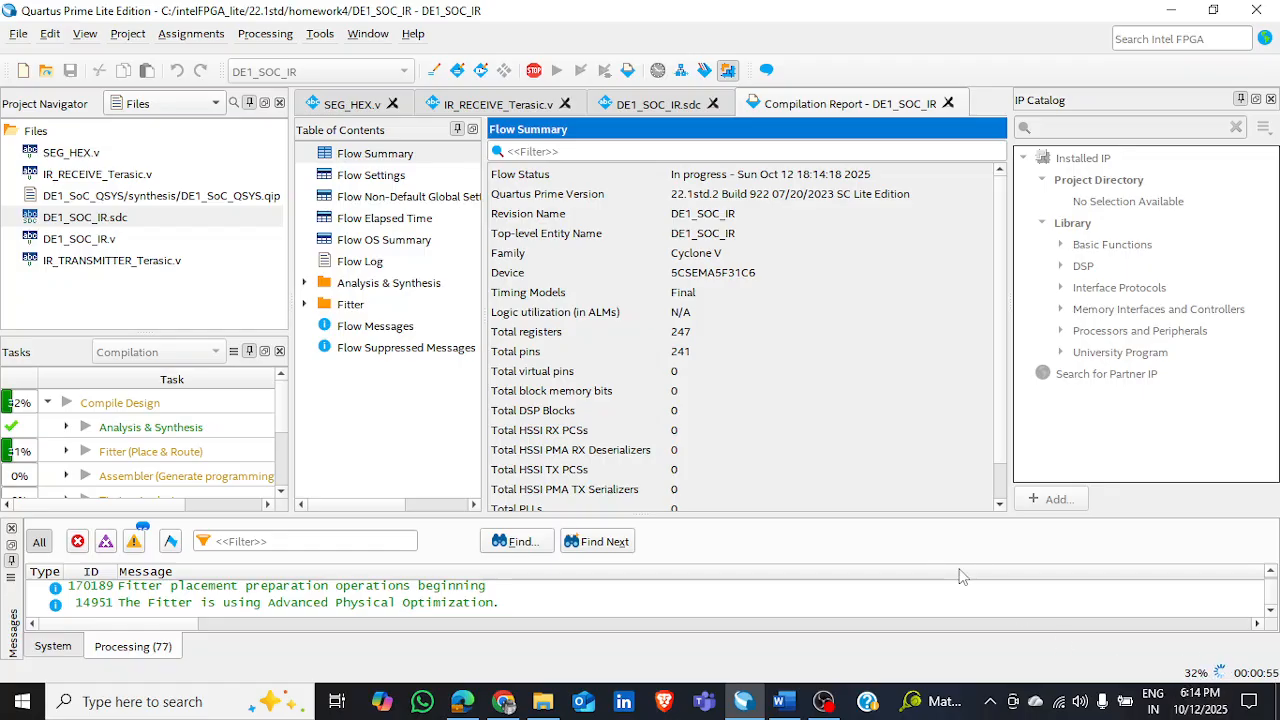
- Switch to the homework report in Word and examine the Part I answers on resource utilization, maximum frequency and critical-path delay and slack
click(783, 701)
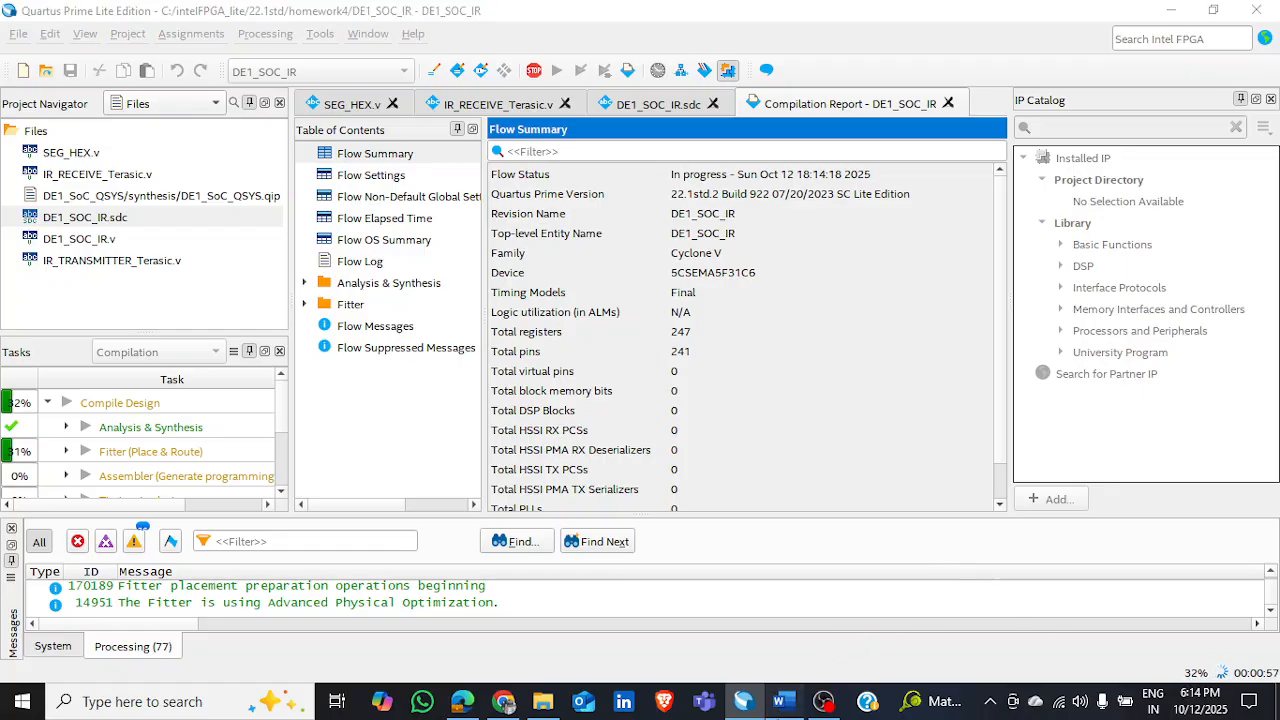
scroll(610, 497, up, 20)
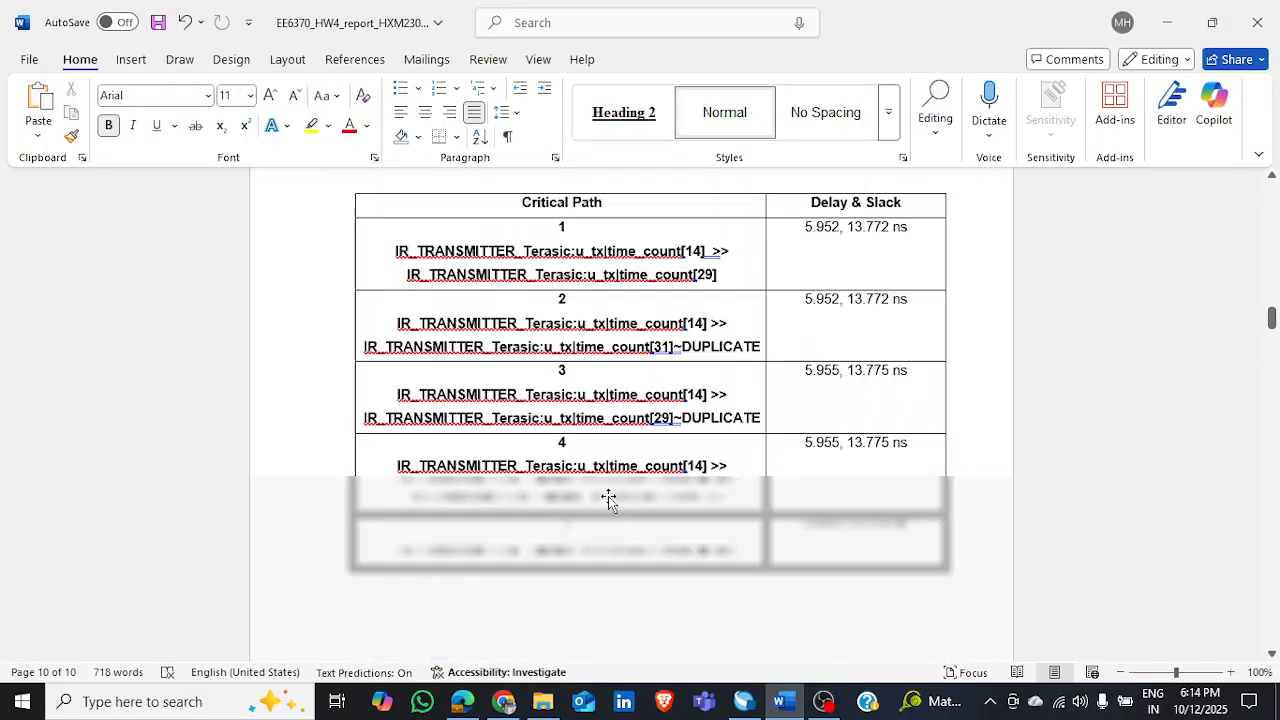
scroll(610, 497, down, 5)
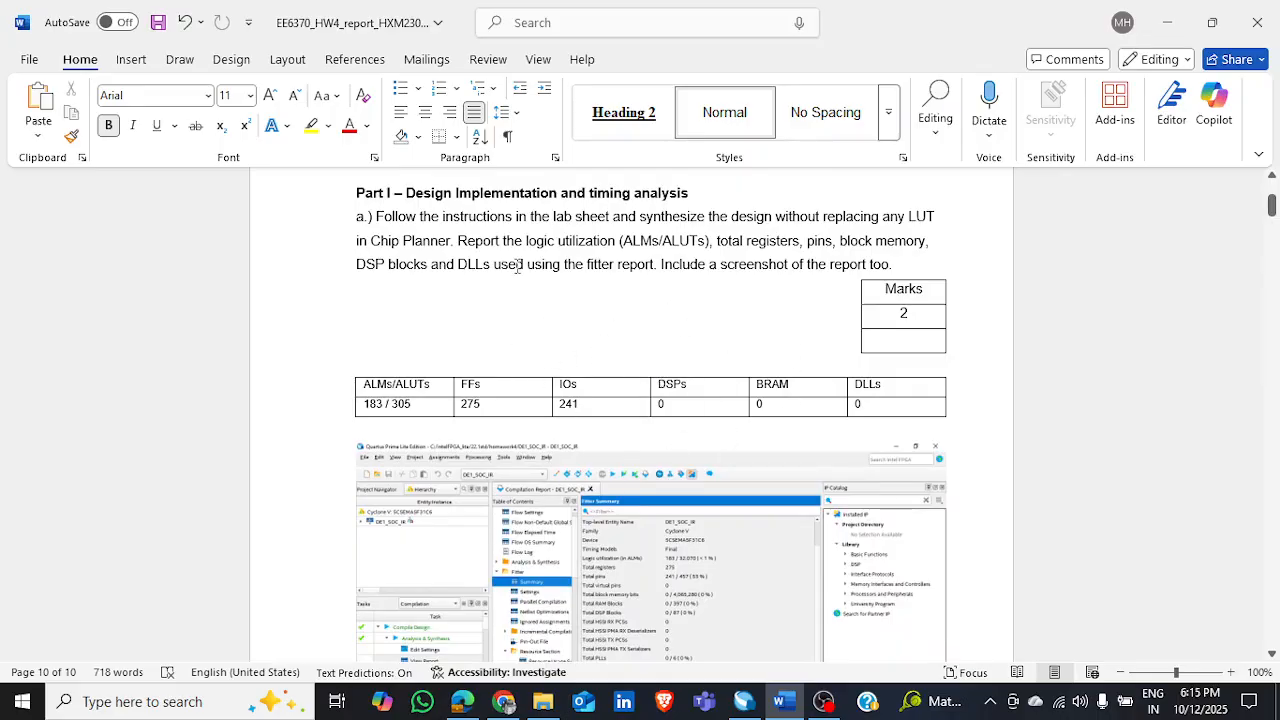
scroll(581, 445, down, 2)
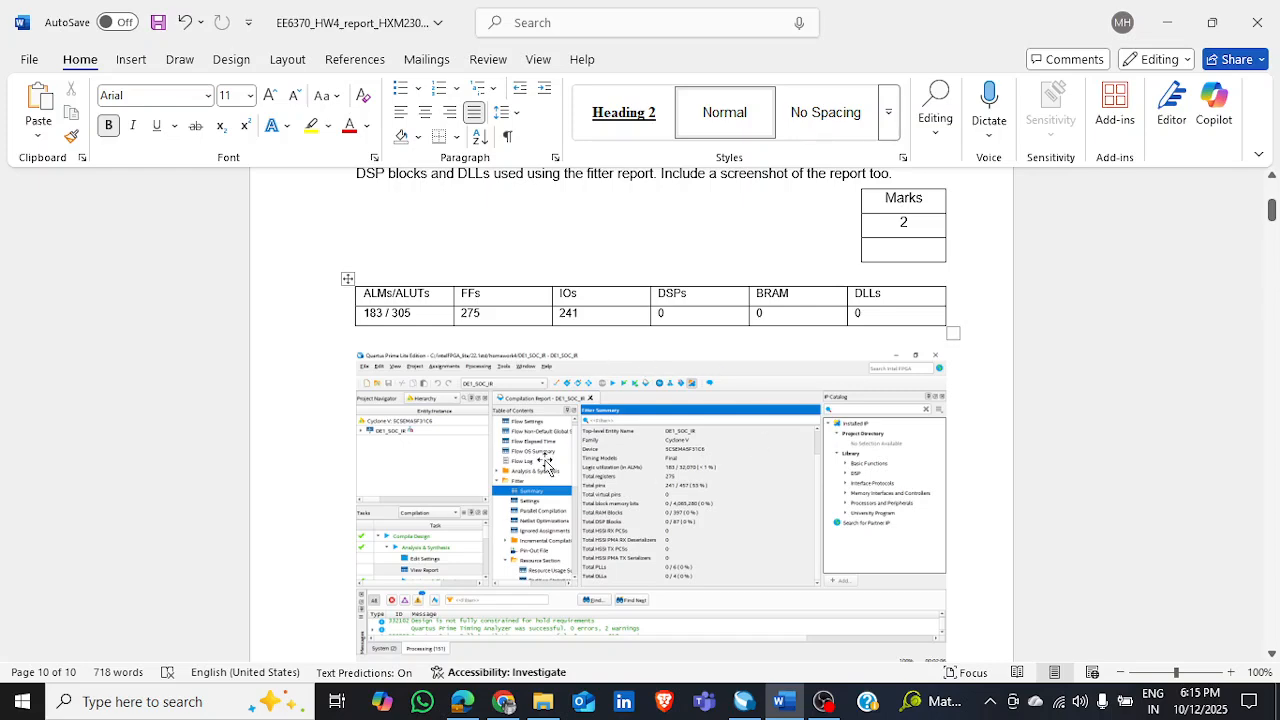
scroll(543, 457, down, 3)
scroll(616, 568, down, 20)
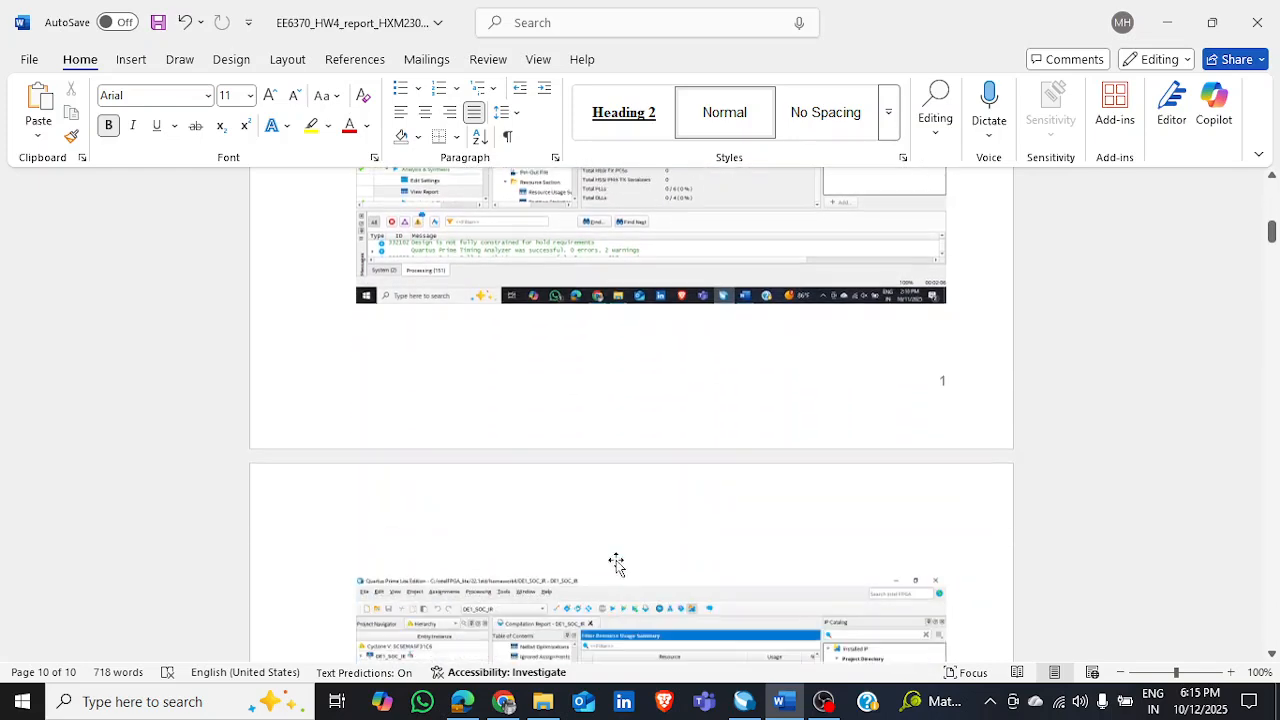
scroll(616, 563, down, 12)
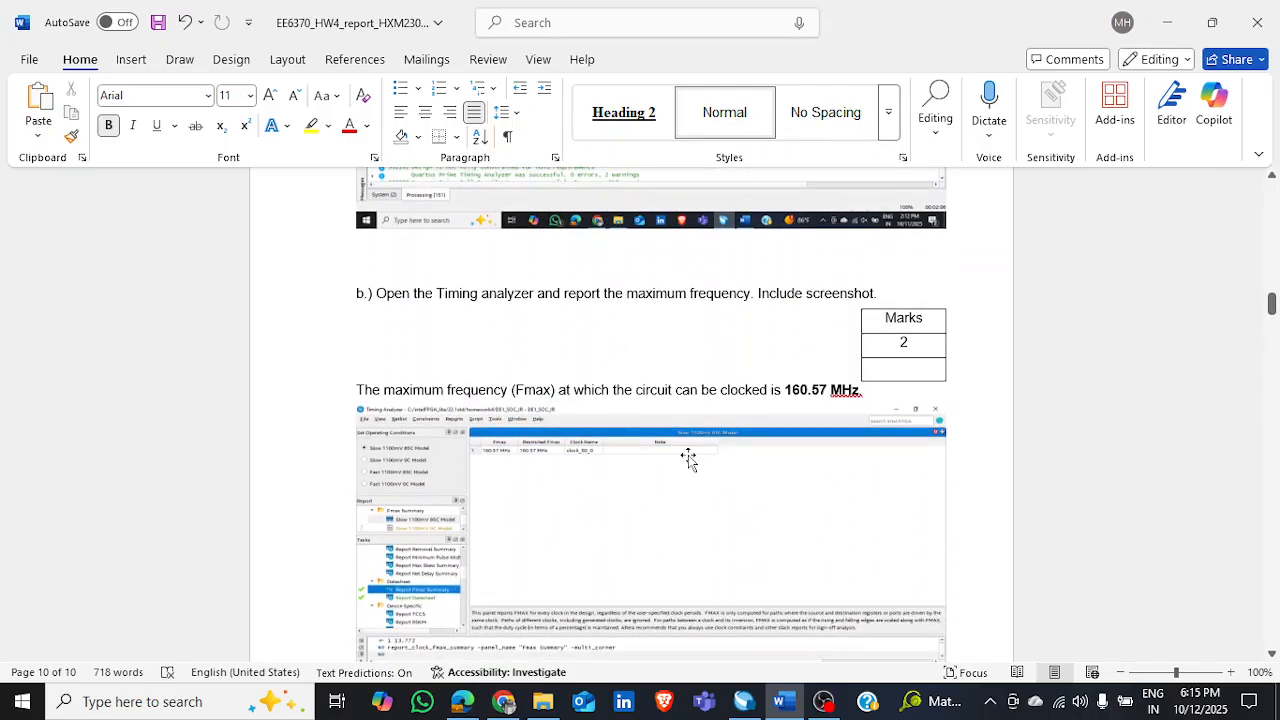
scroll(675, 500, down, 4)
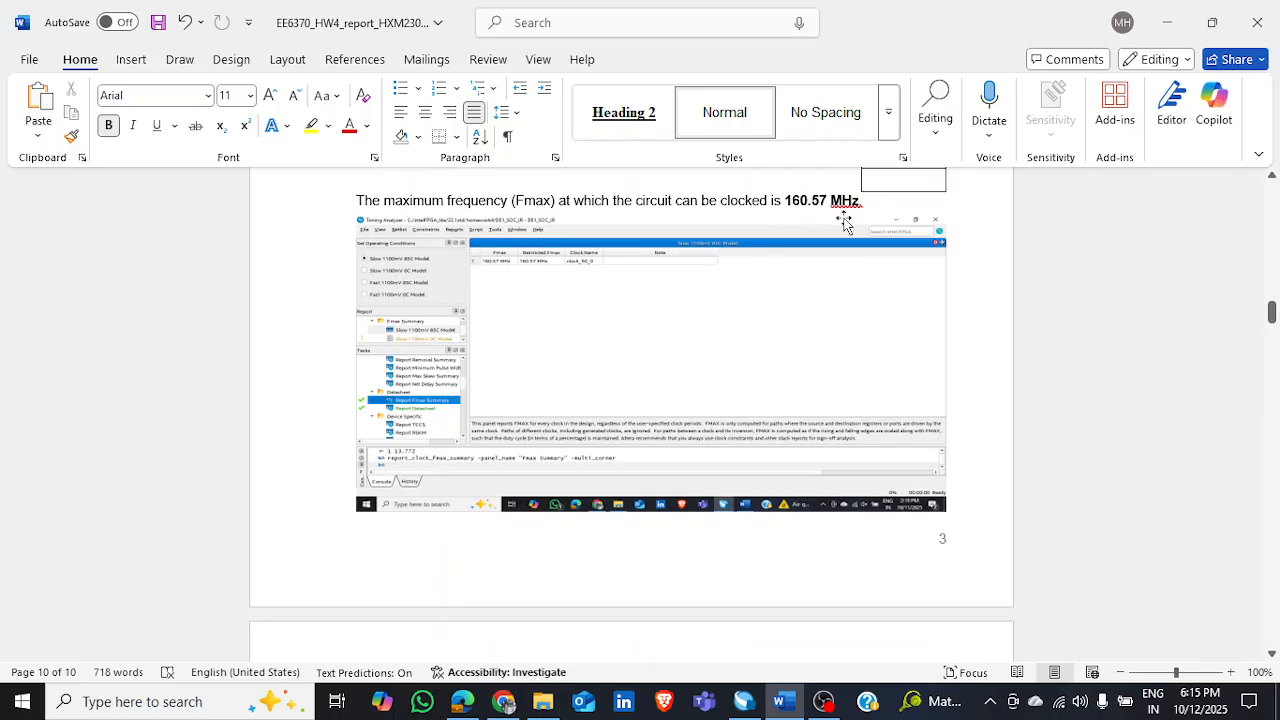
scroll(657, 372, down, 10)
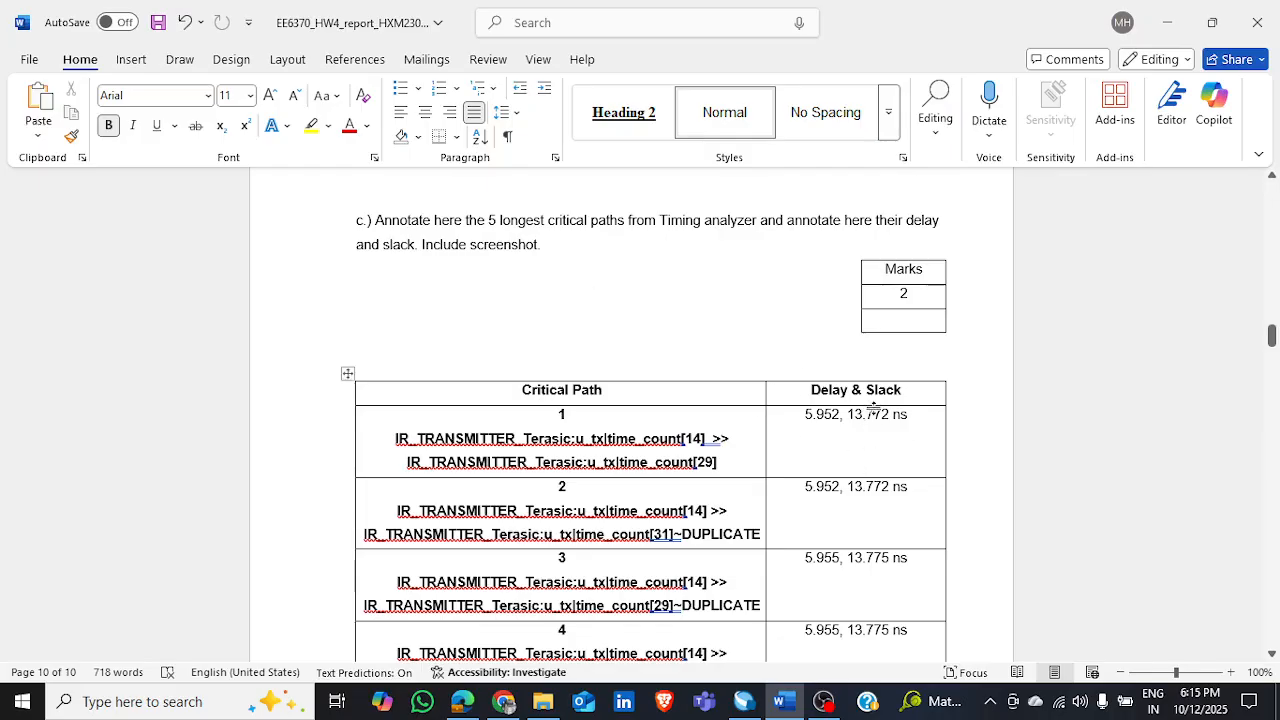
scroll(778, 416, down, 3)
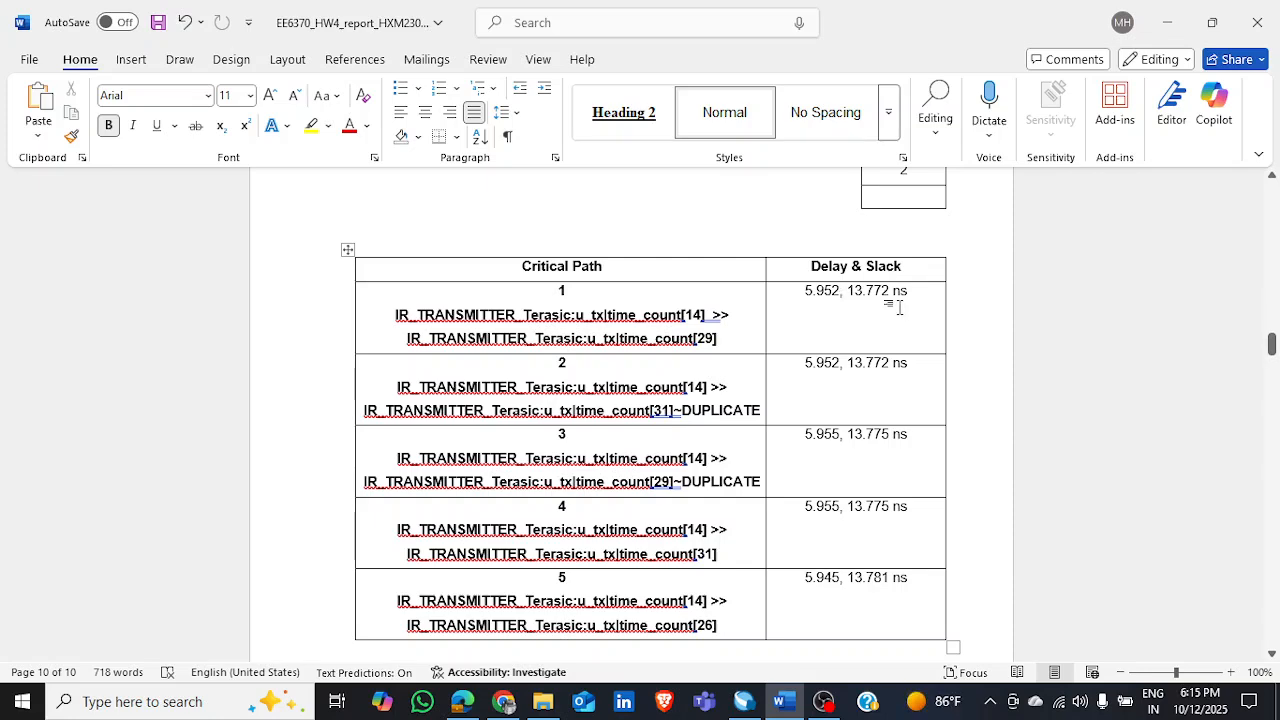
scroll(900, 308, down, 15)
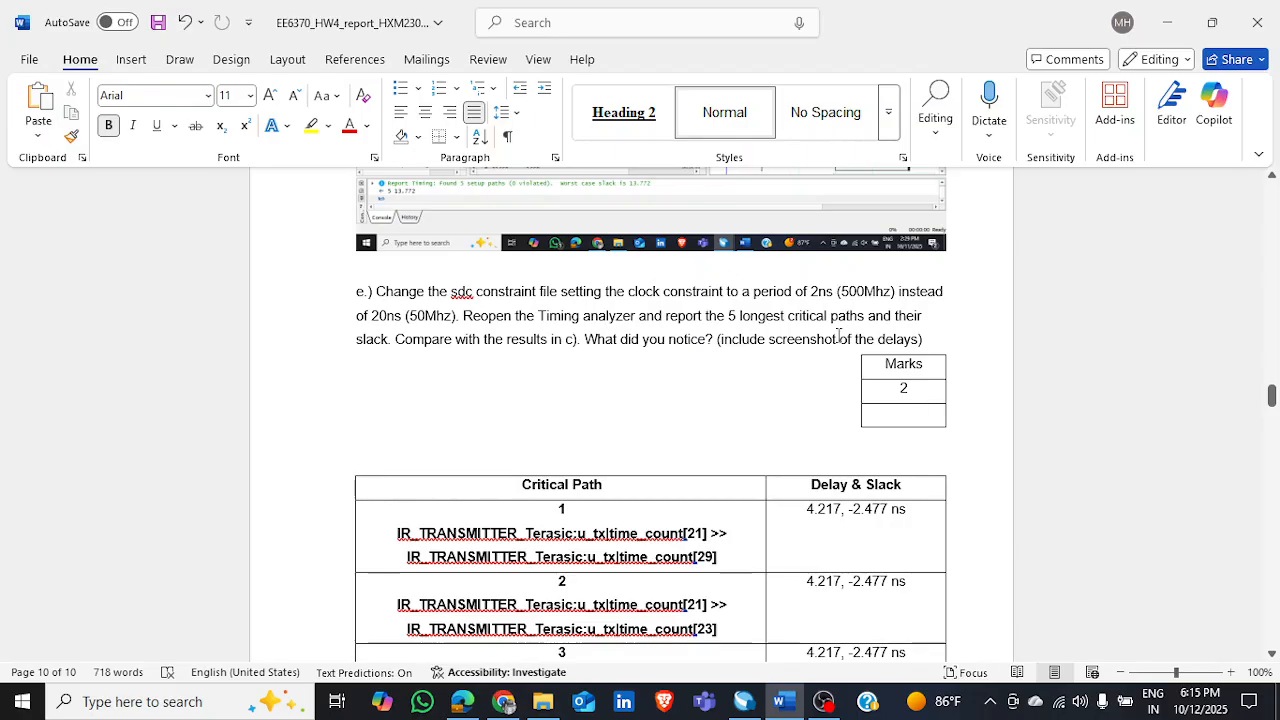
- Examine question e) of the report on changing the clock constraint to a 2 ns period instead of 20 ns
drag(689, 291, 840, 291)
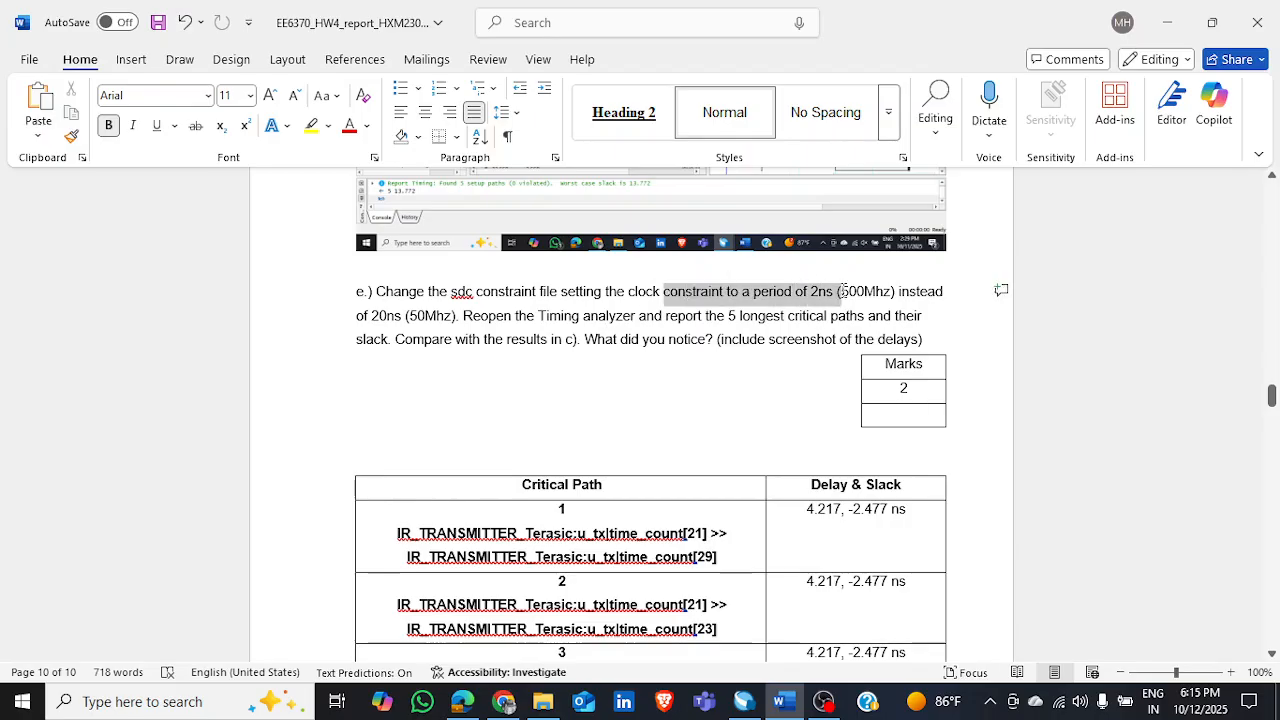
drag(364, 316, 402, 316)
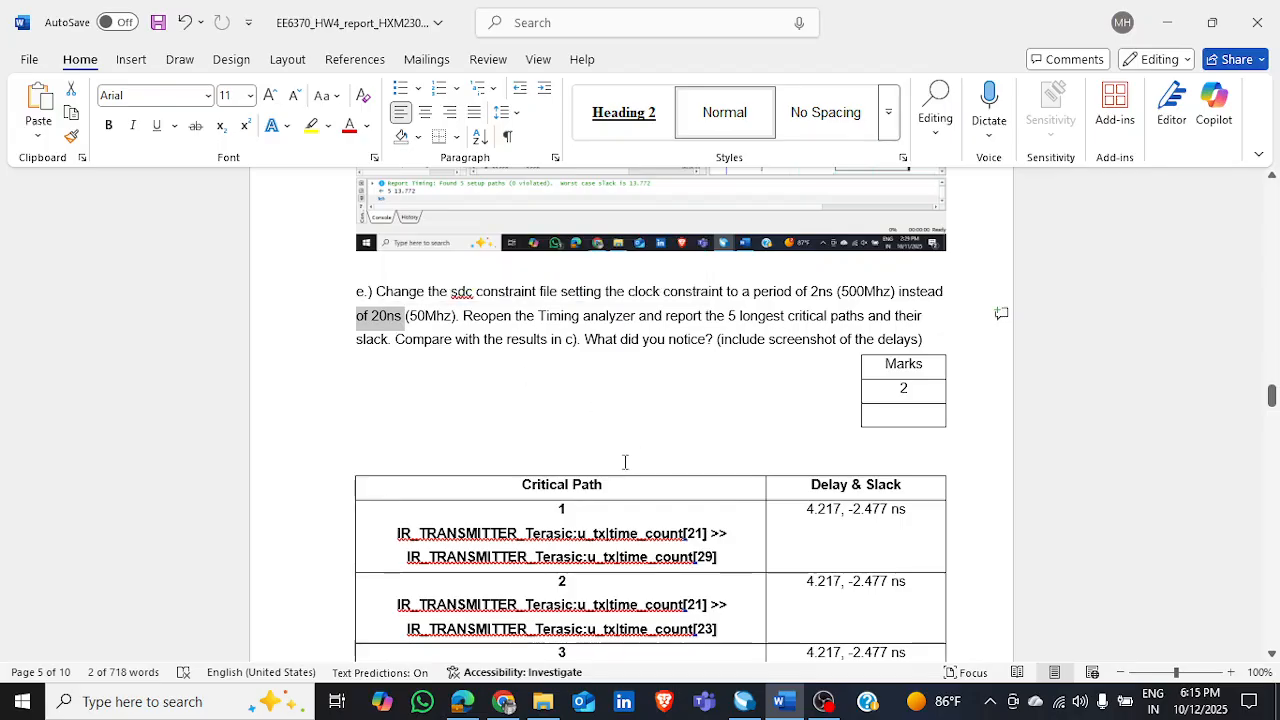
click(347, 464)
- Switch to Quartus Prime and, once compilation has finished, review the Fitter Summary in the compilation report
click(744, 701)
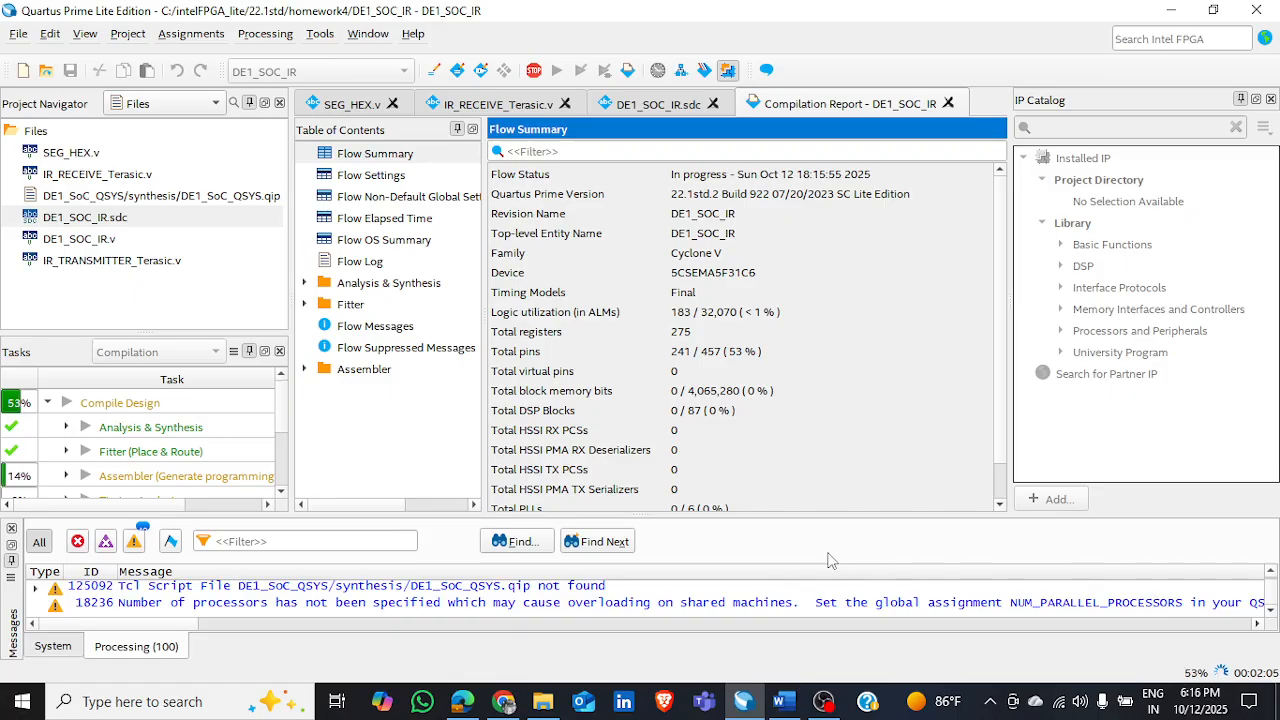
mouse_move(826, 706)
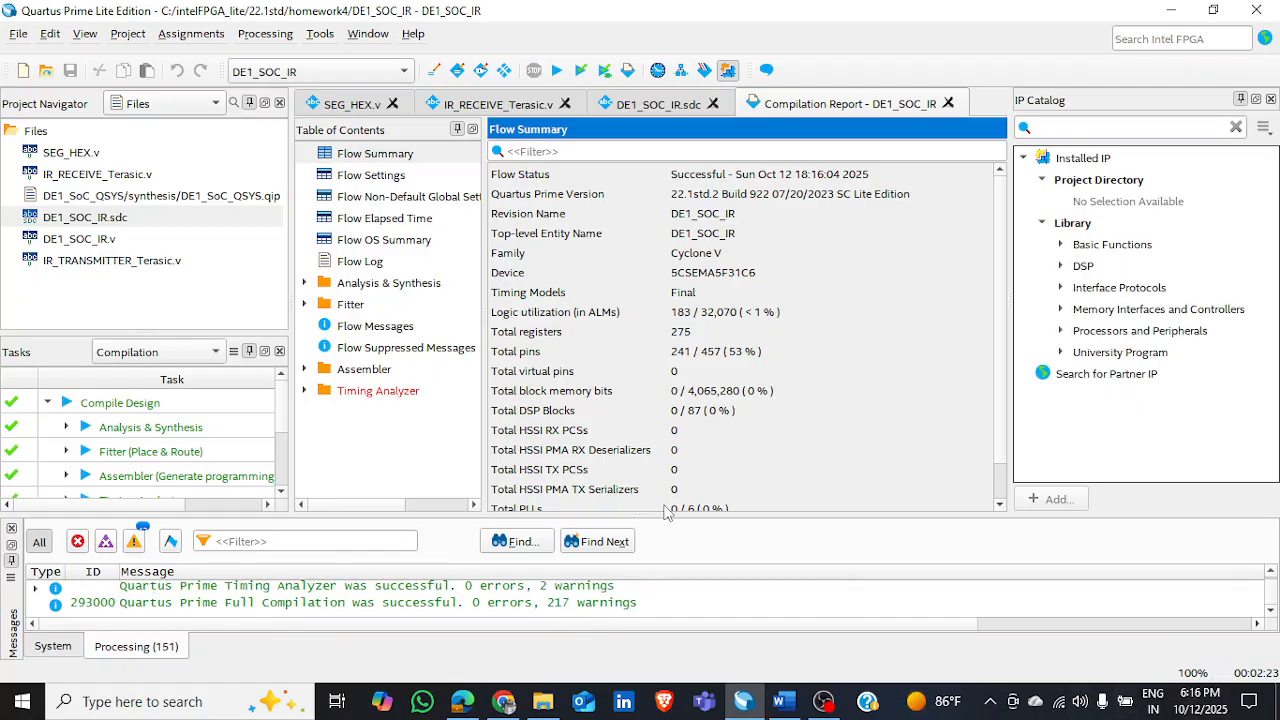
click(304, 305)
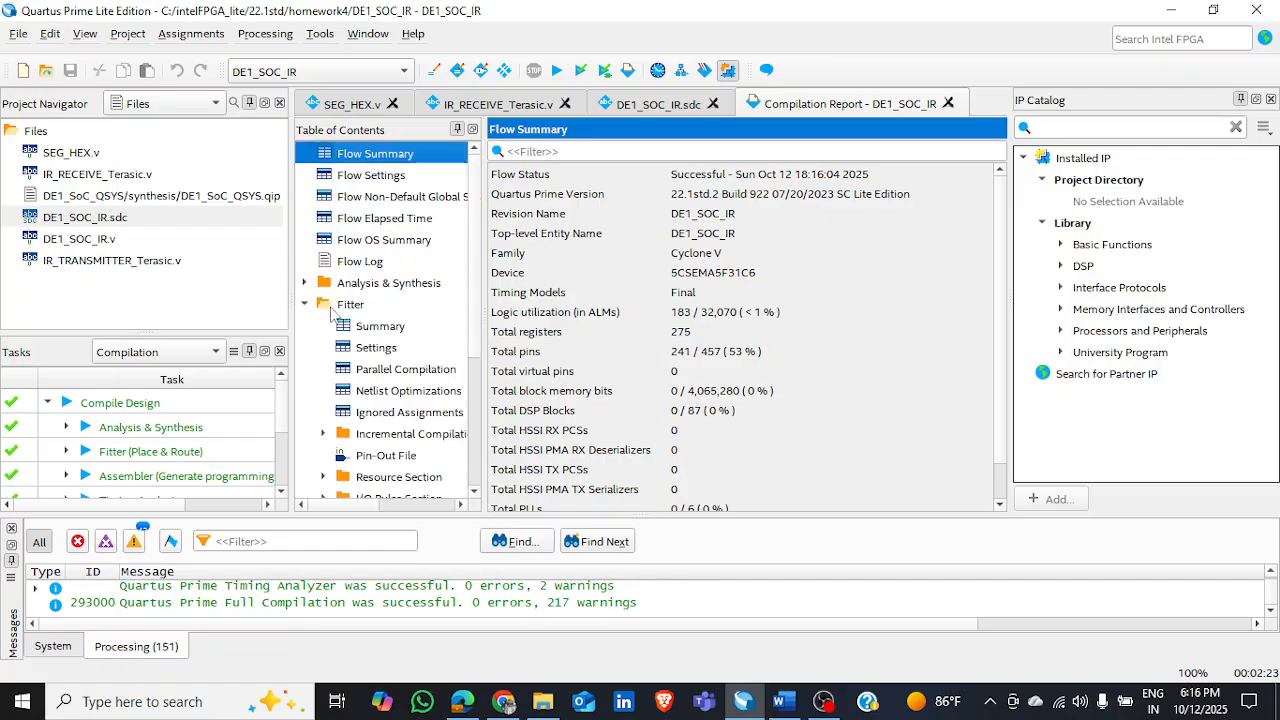
click(376, 330)
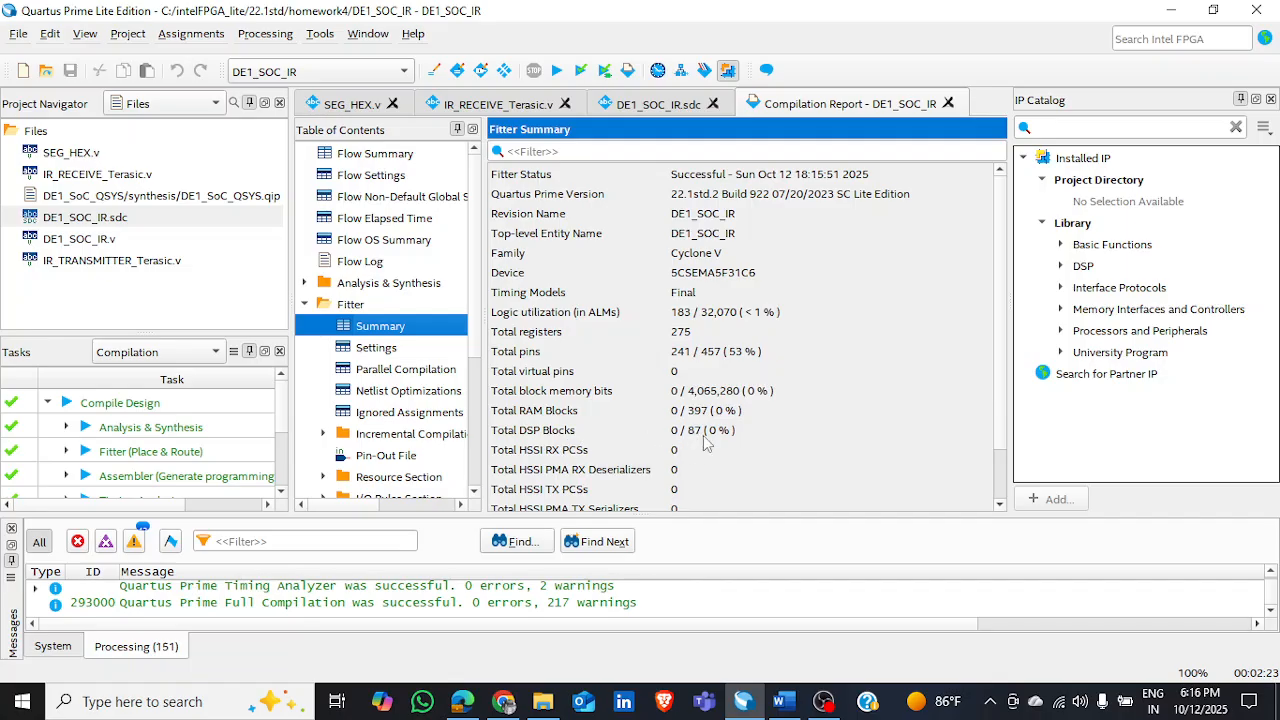
scroll(705, 443, down, 1)
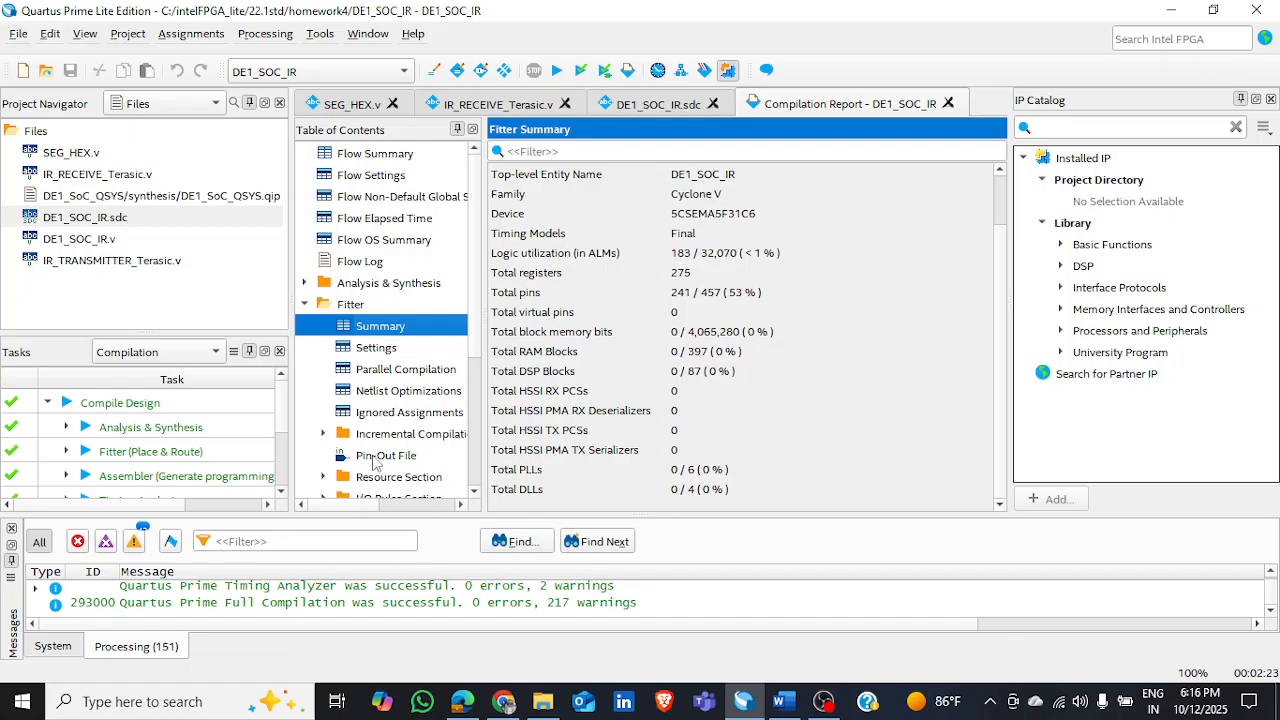
scroll(325, 488, down, 3)
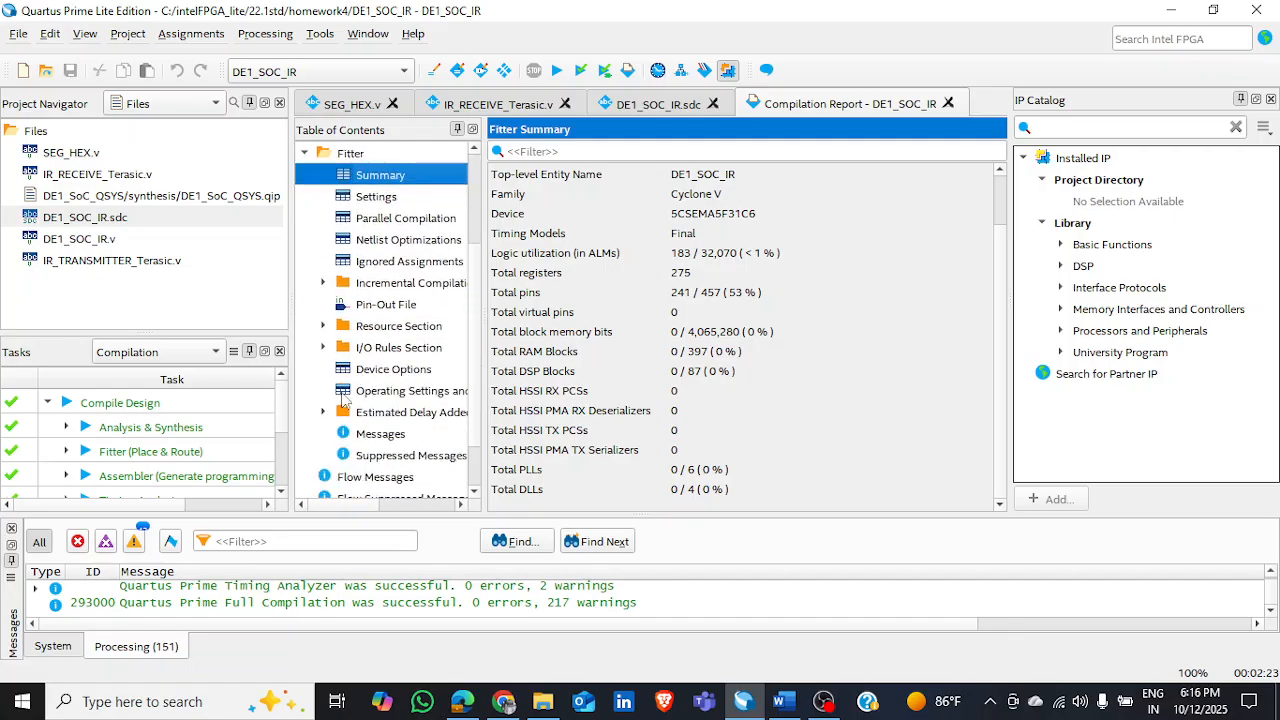
- Open the Fitter's Resource Usage Summary and examine the ALM, LAB, interconnect and fan-out entries
click(324, 327)
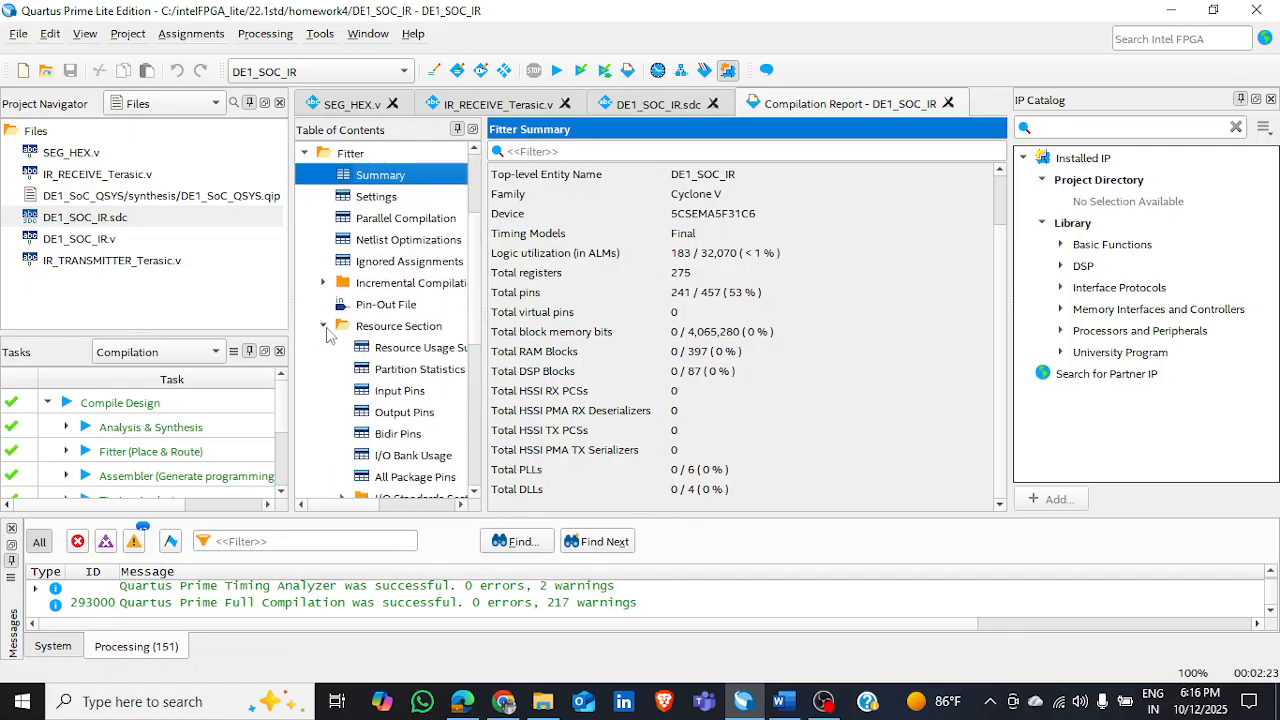
click(405, 348)
scroll(845, 410, down, 10)
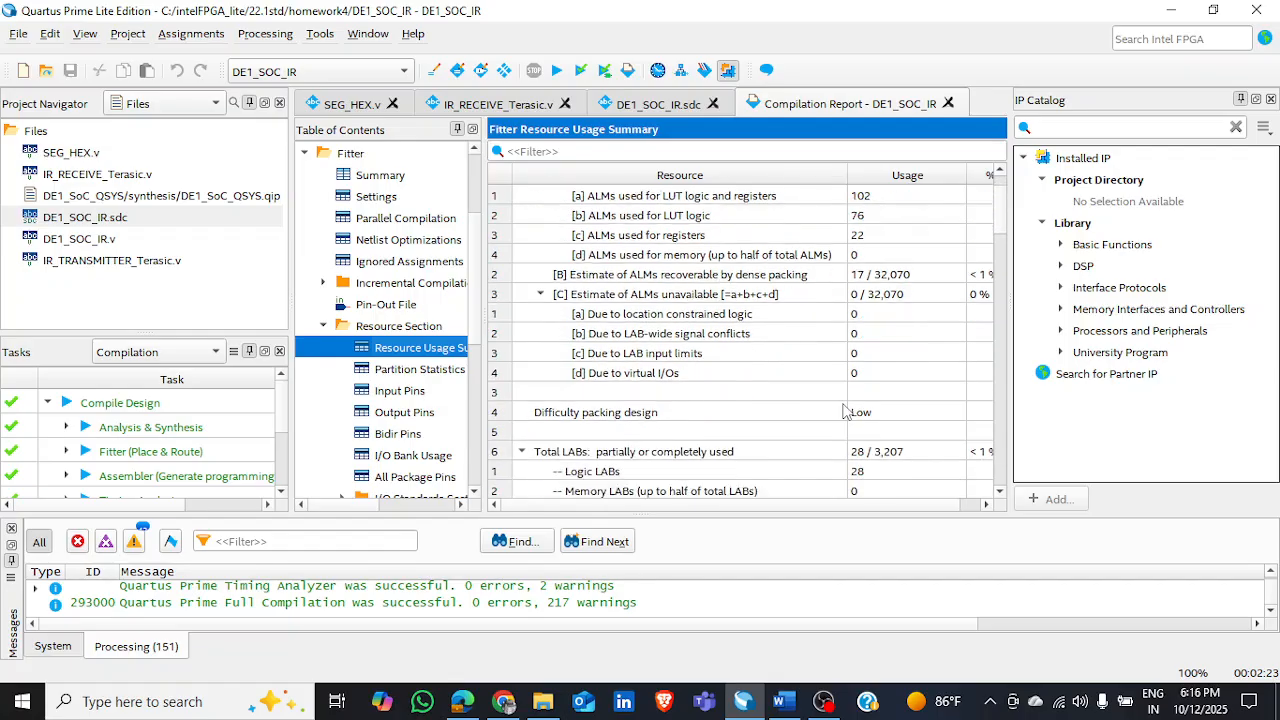
scroll(845, 410, down, 7)
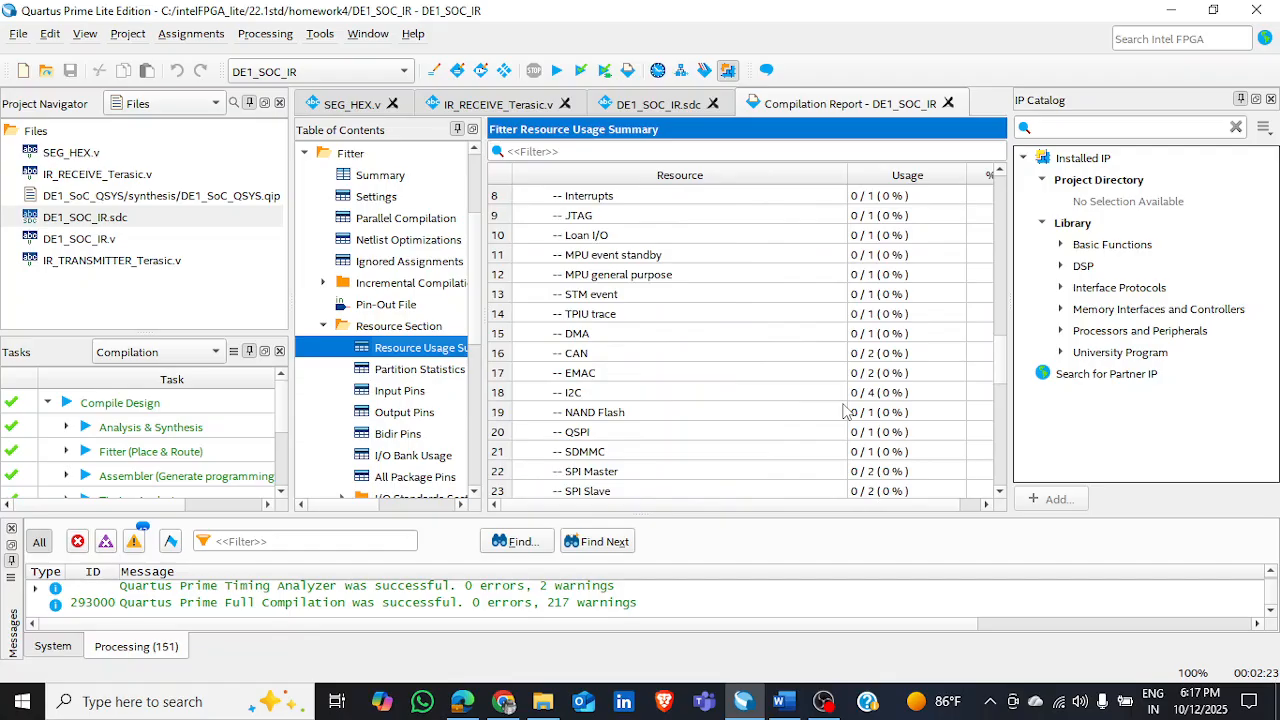
scroll(773, 366, down, 6)
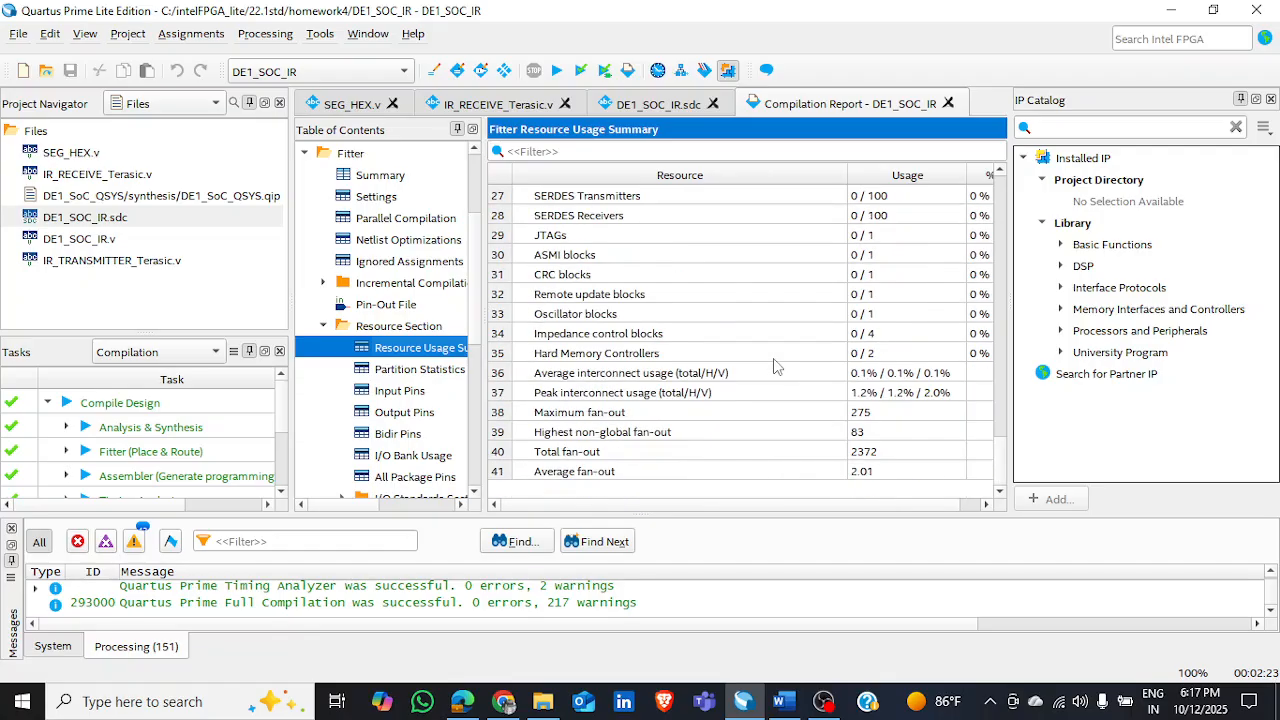
scroll(773, 366, up, 4)
scroll(773, 366, down, 4)
- Launch the Timing Analyzer for the DE1_SOC_IR project and create the timing netlist
click(320, 35)
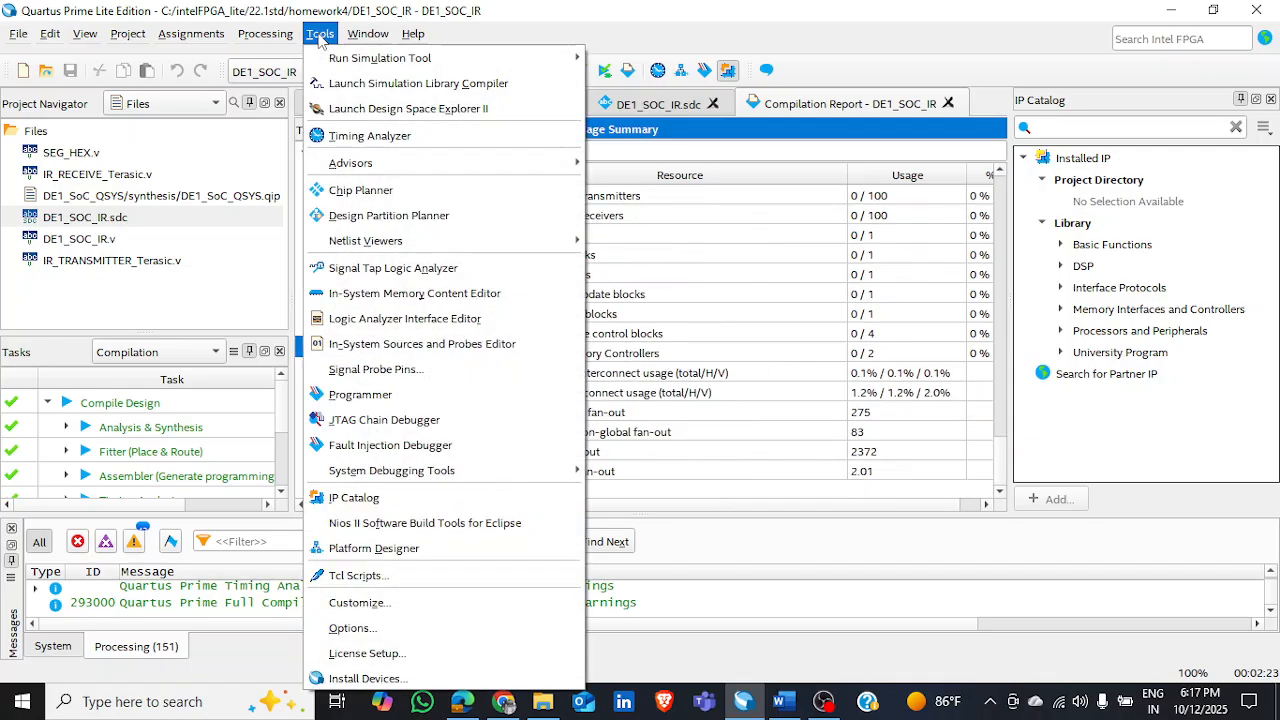
click(390, 137)
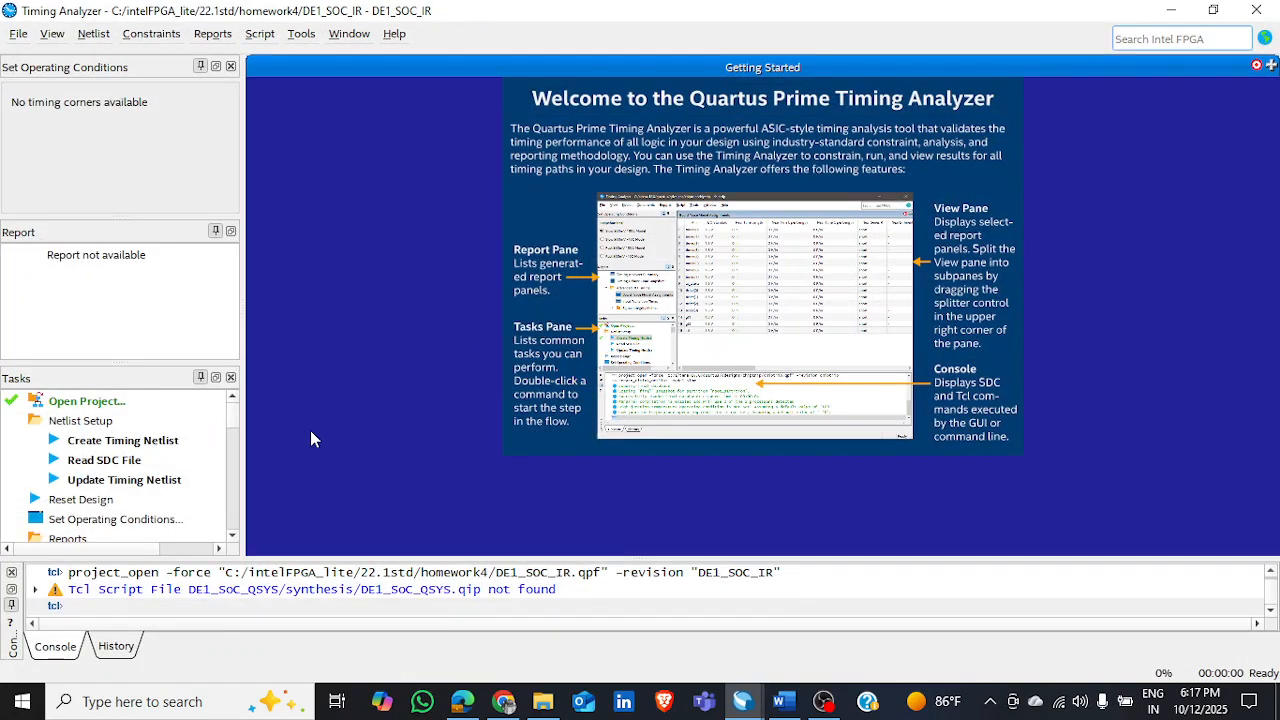
double_click(110, 438)
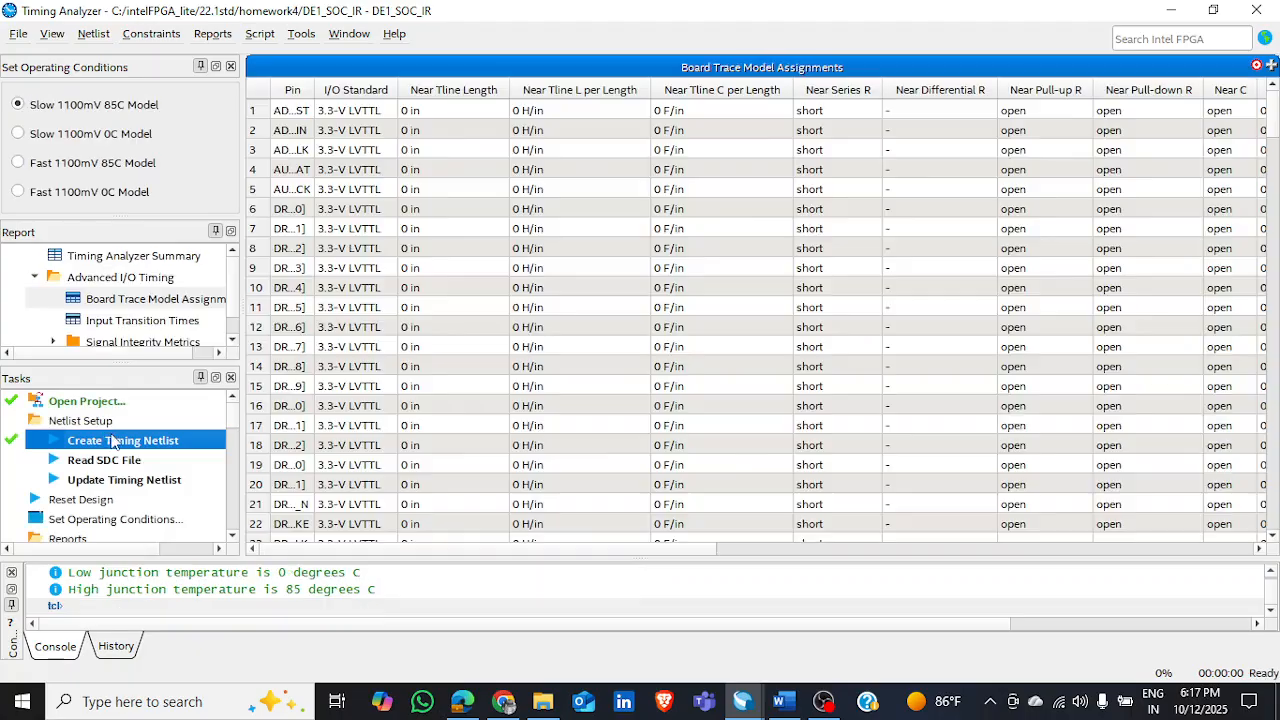
- Generate a custom Report Timing for 5 setup paths with full-path detail and multi-corner reports enabled
scroll(146, 487, down, 10)
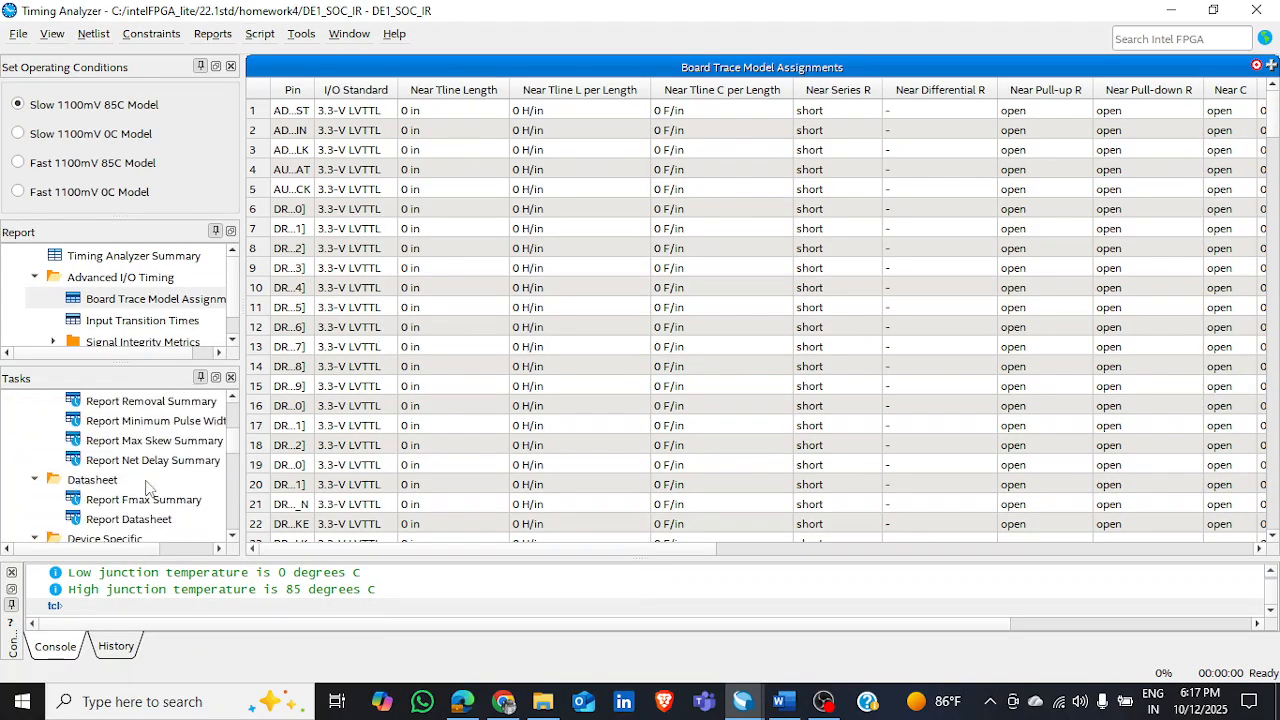
scroll(146, 487, down, 6)
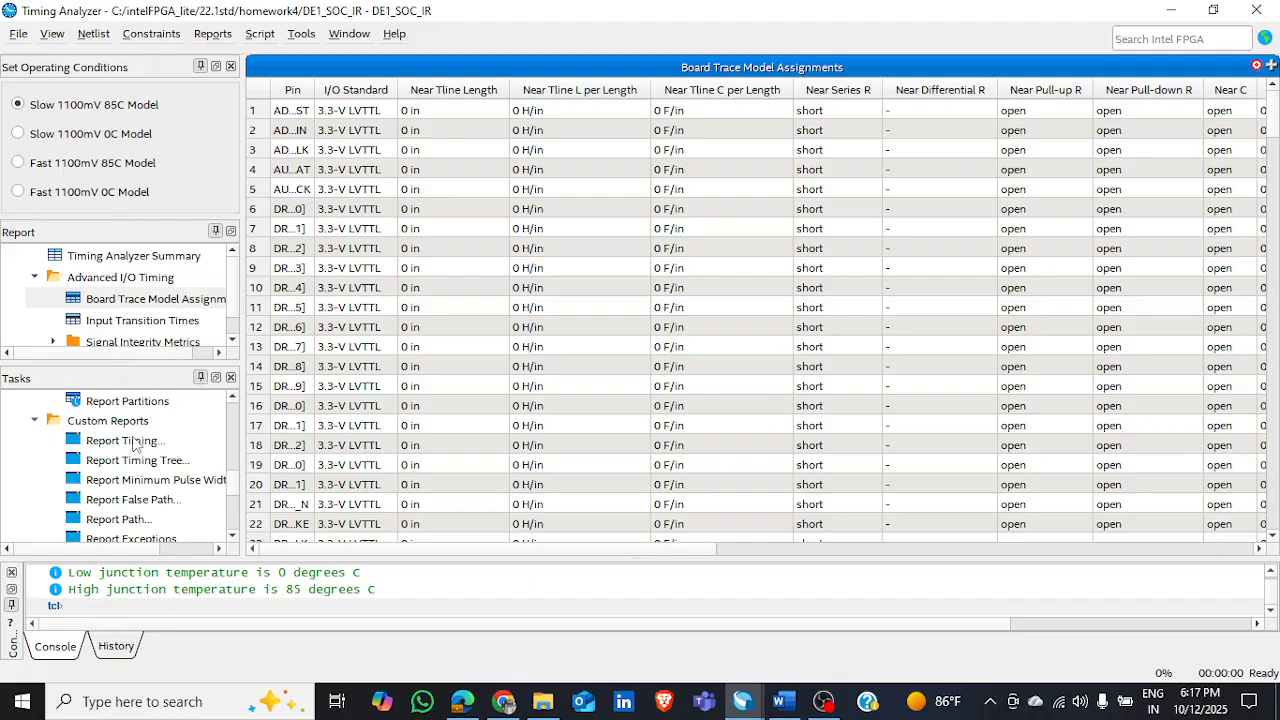
double_click(122, 441)
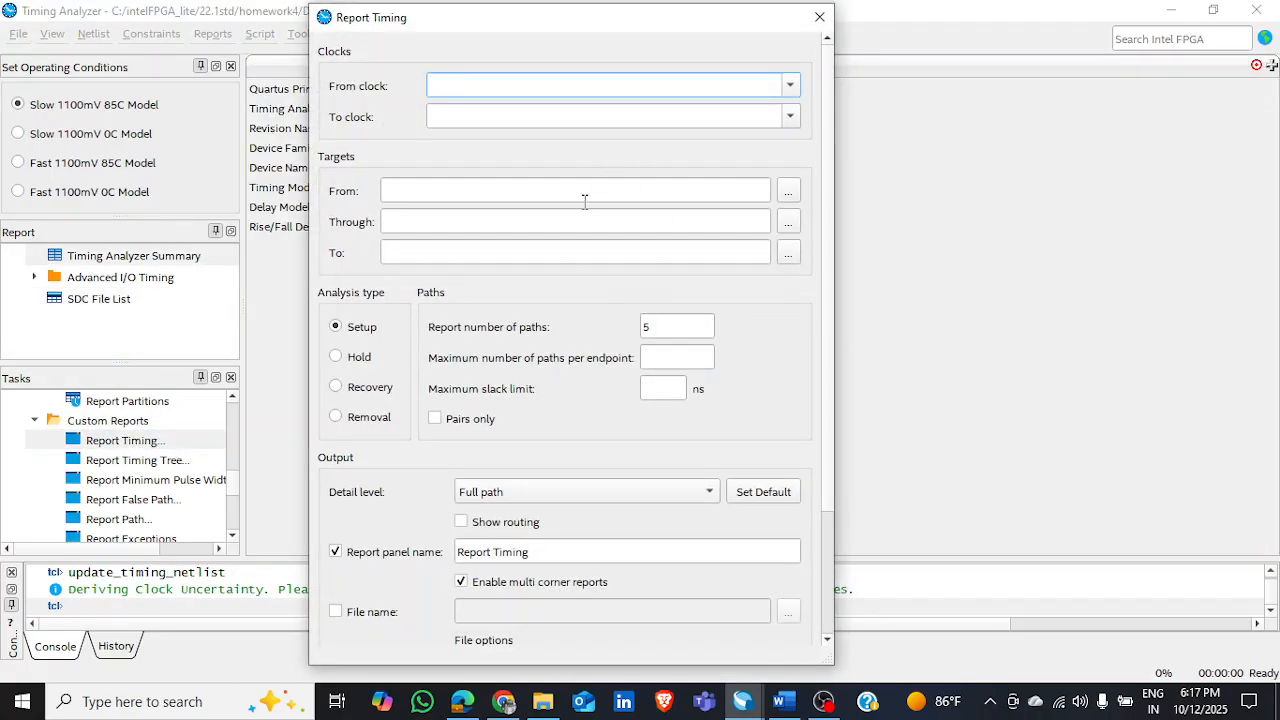
scroll(572, 277, down, 2)
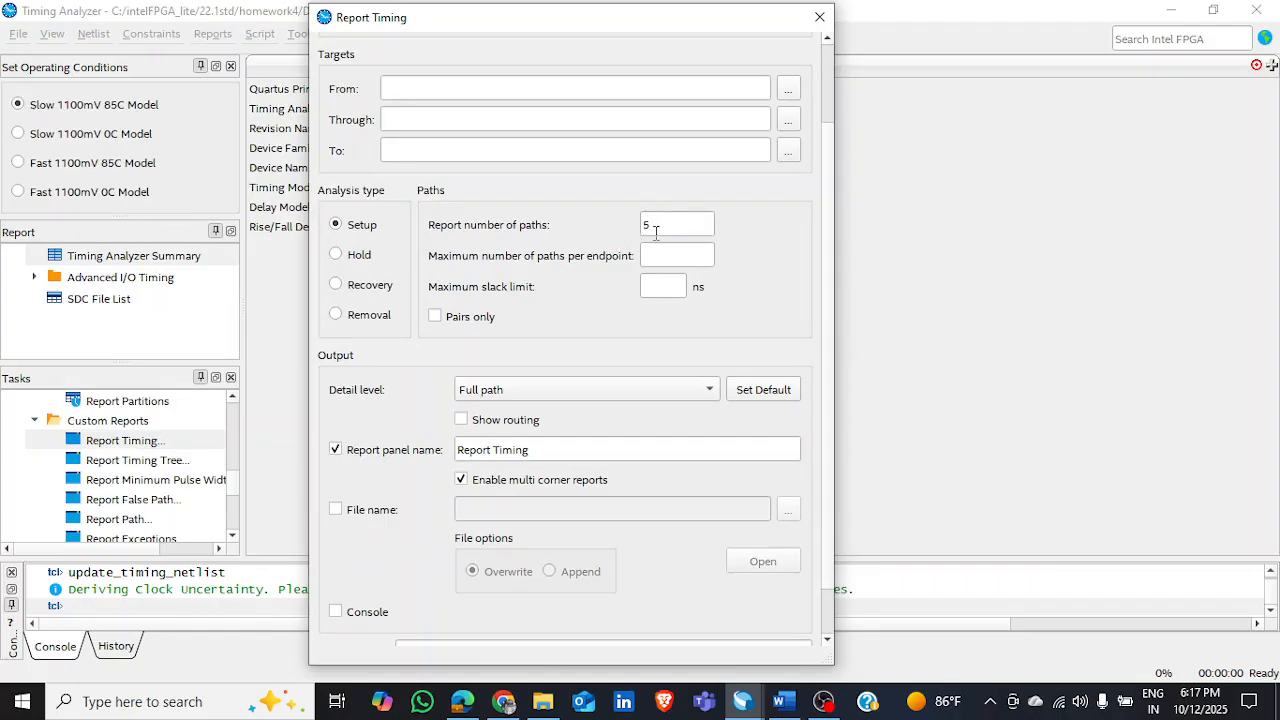
scroll(587, 340, down, 1)
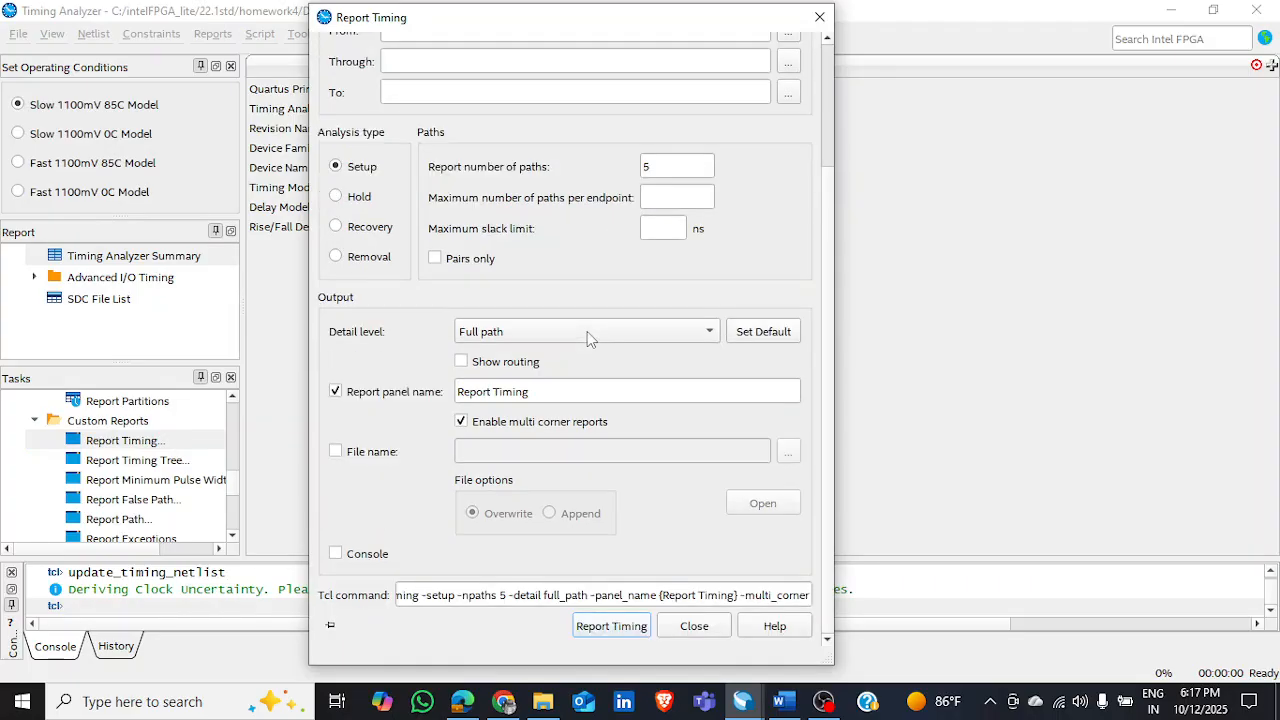
click(620, 623)
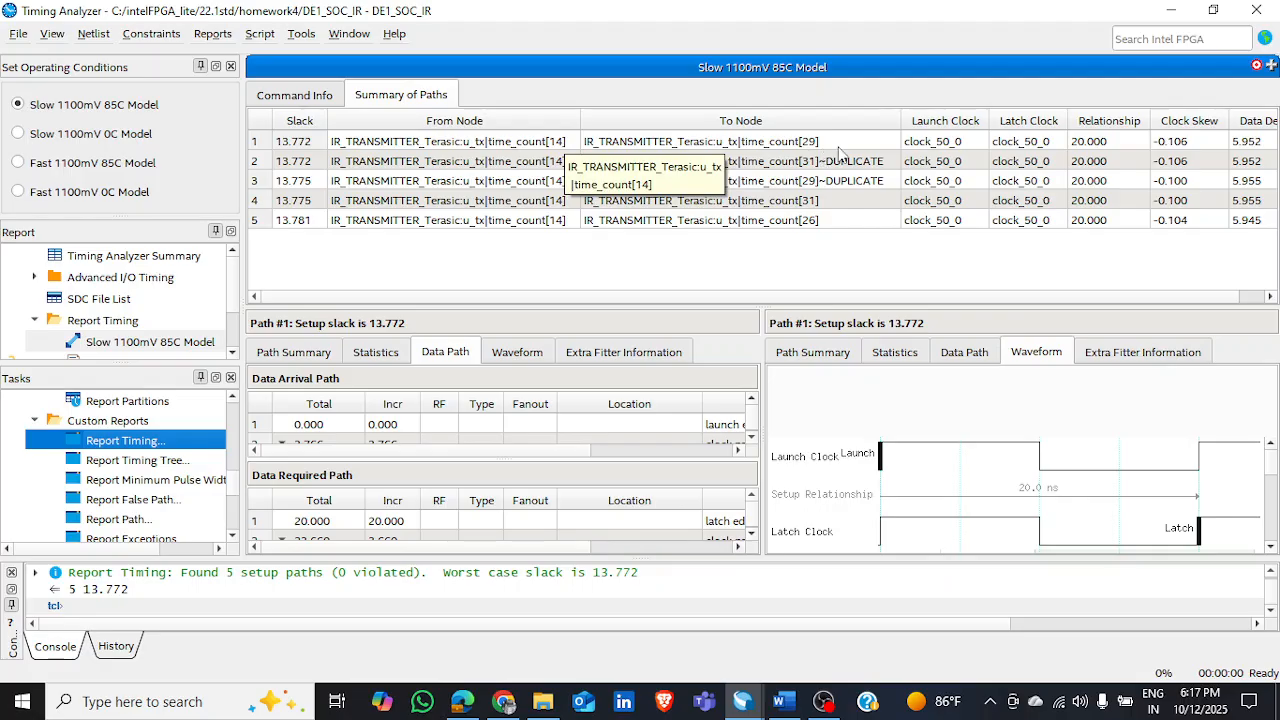
click(507, 277)
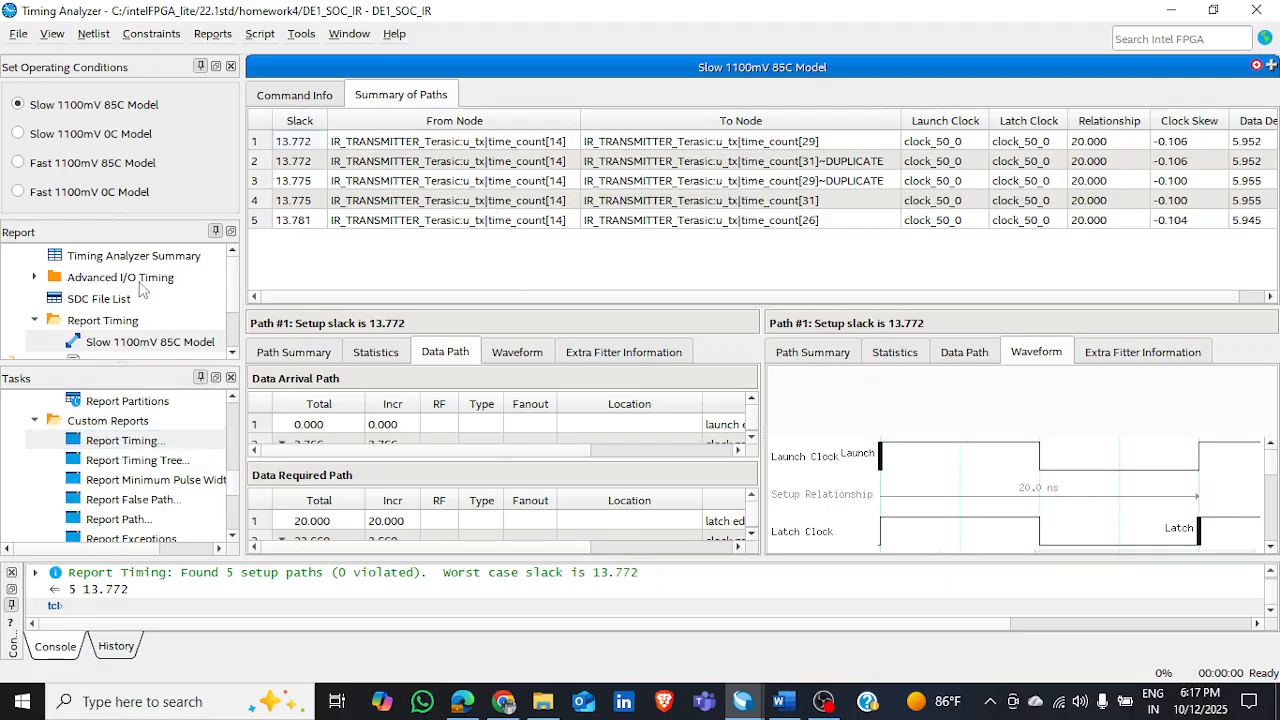
- Generate the Fmax Summary report for the design's clock
scroll(144, 416, up, 10)
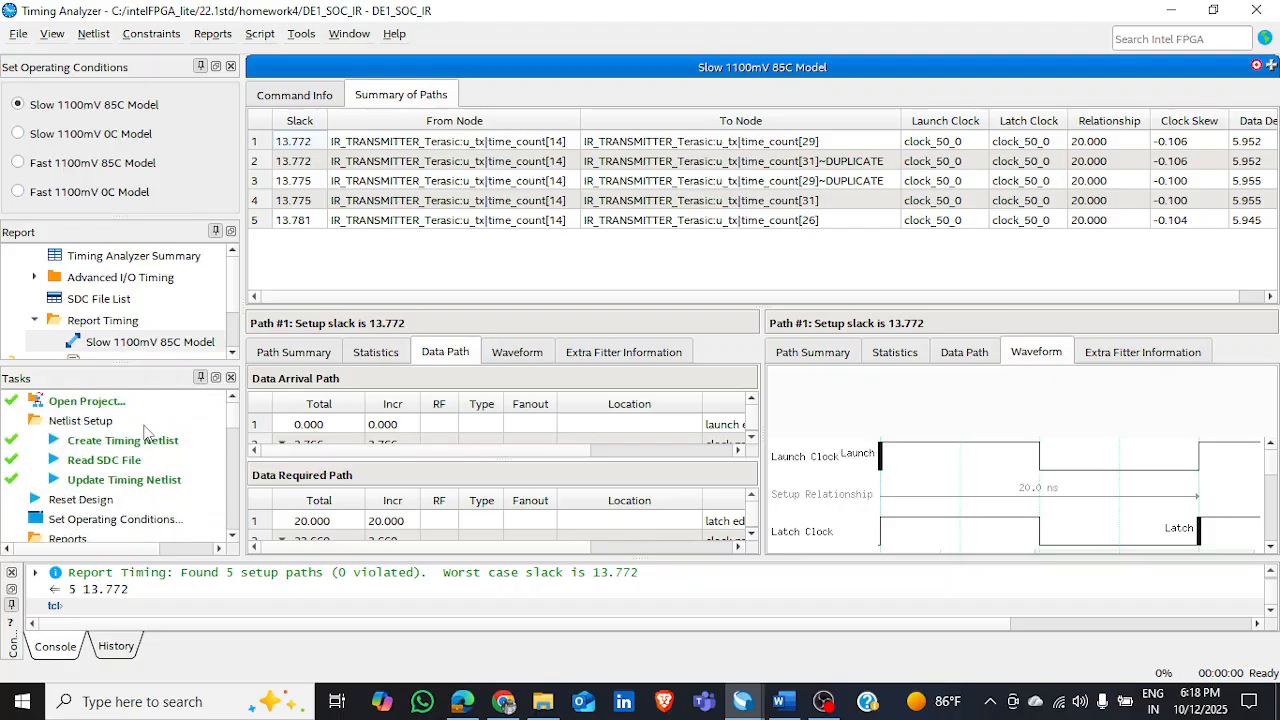
scroll(144, 430, down, 5)
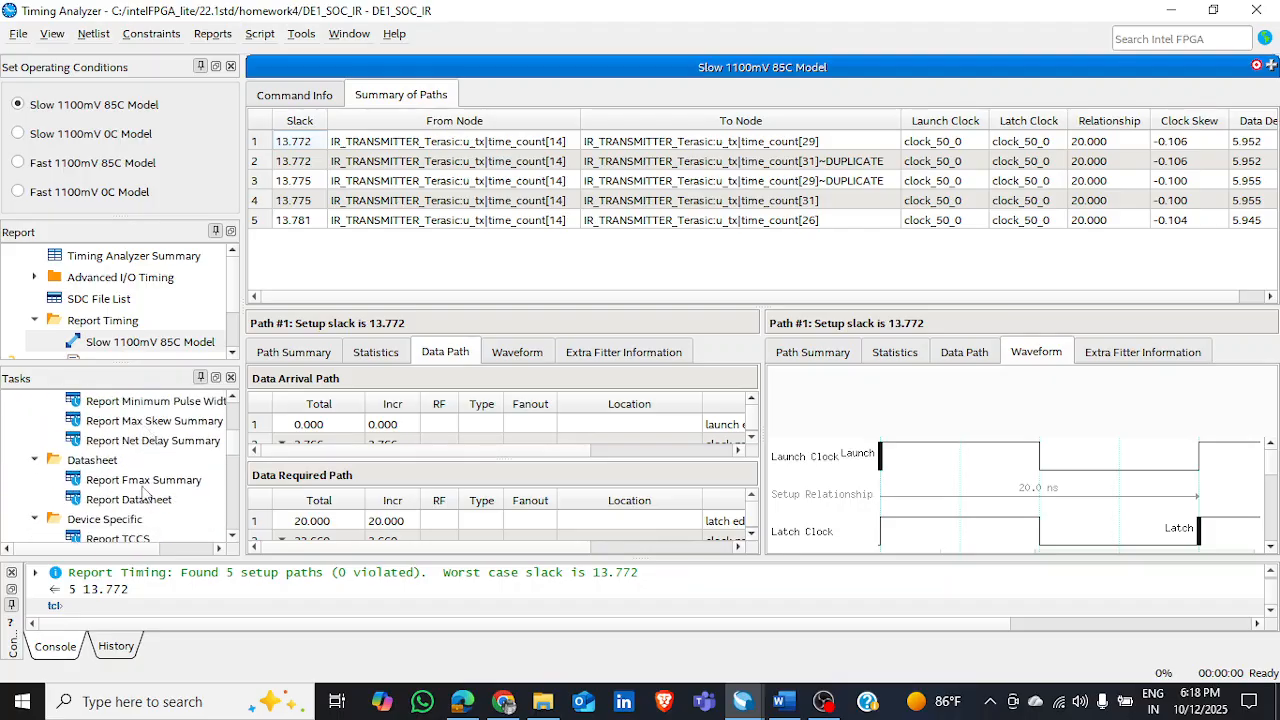
double_click(158, 482)
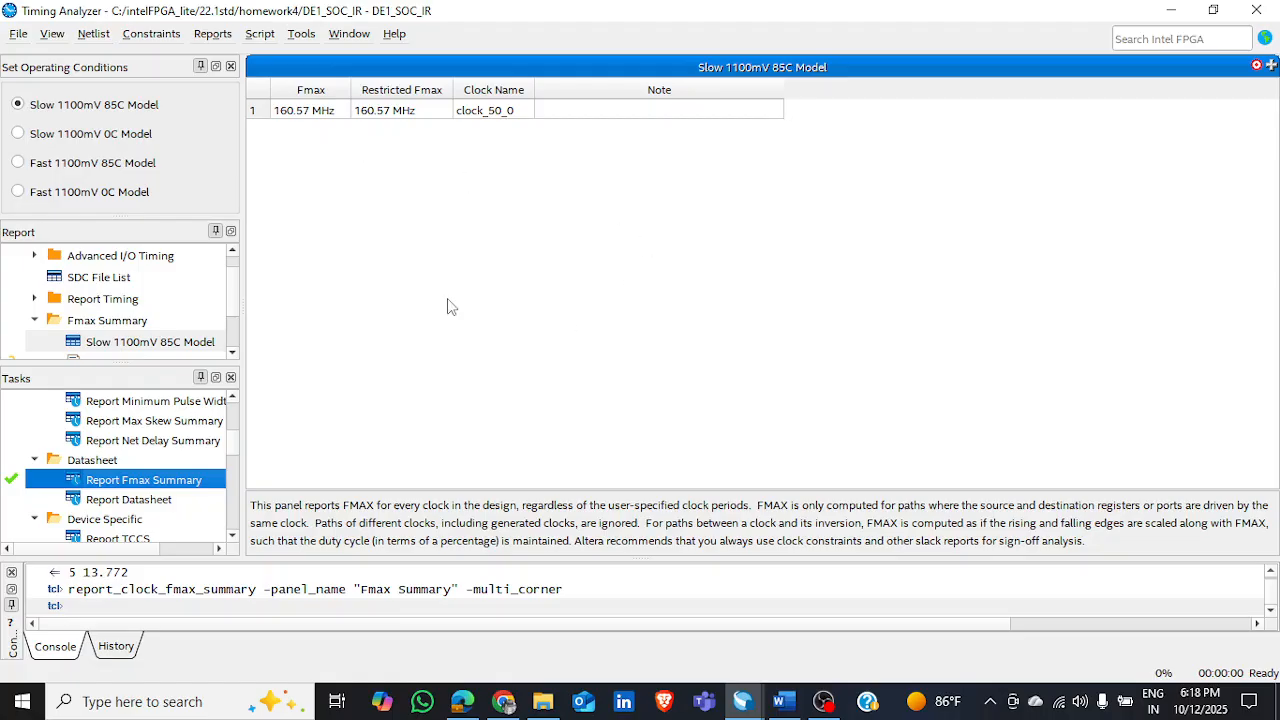
- Run Report Timing again with the same settings to return to the summary of the 5 setup paths
scroll(131, 477, down, 3)
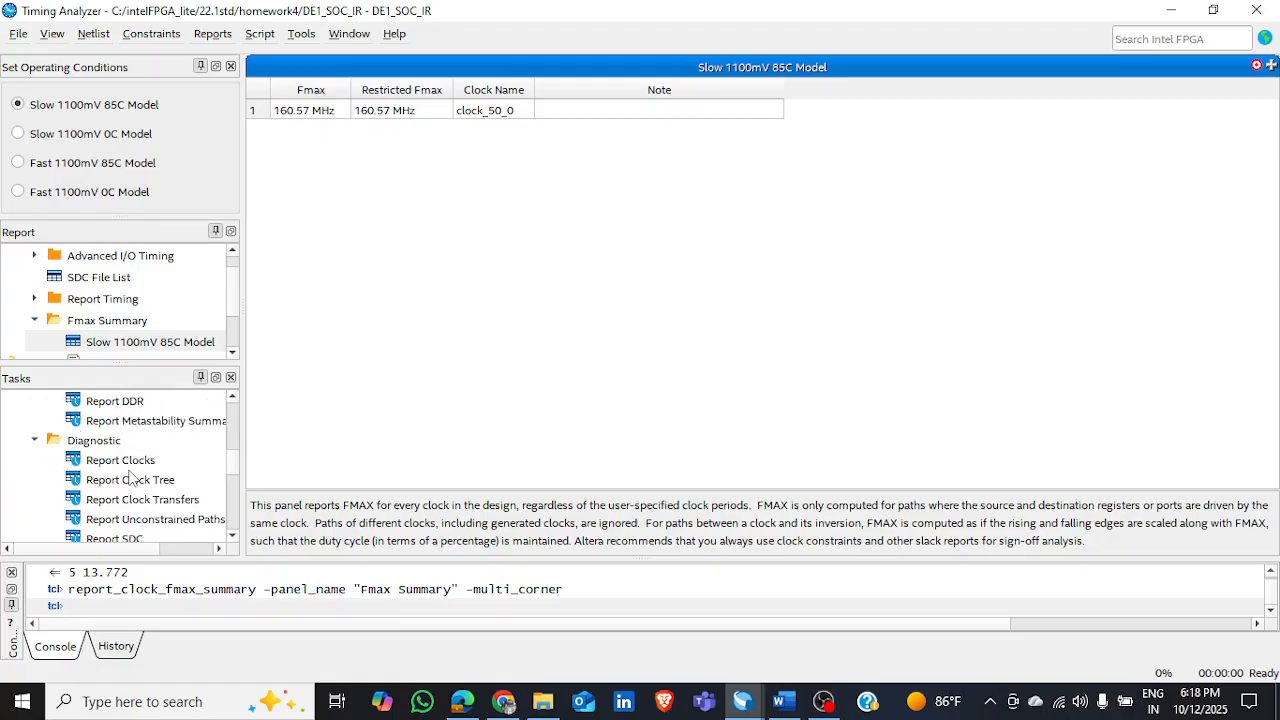
scroll(131, 477, down, 3)
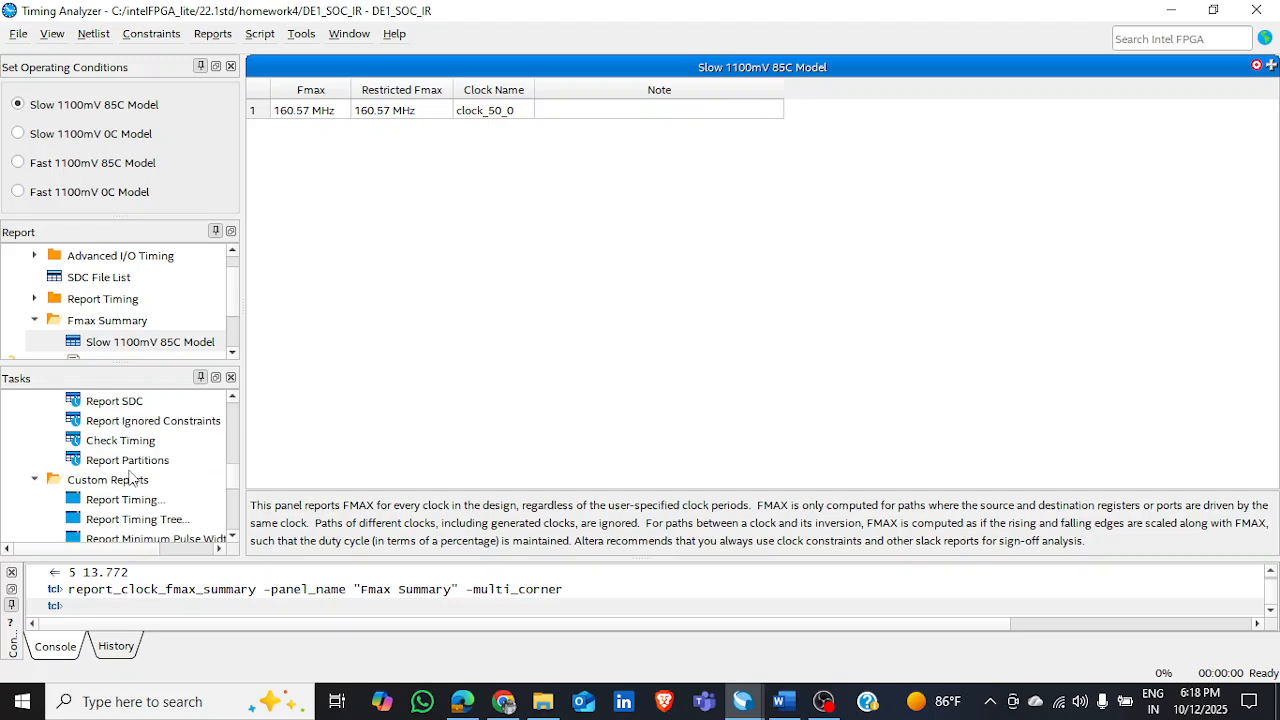
scroll(131, 477, down, 1)
double_click(138, 480)
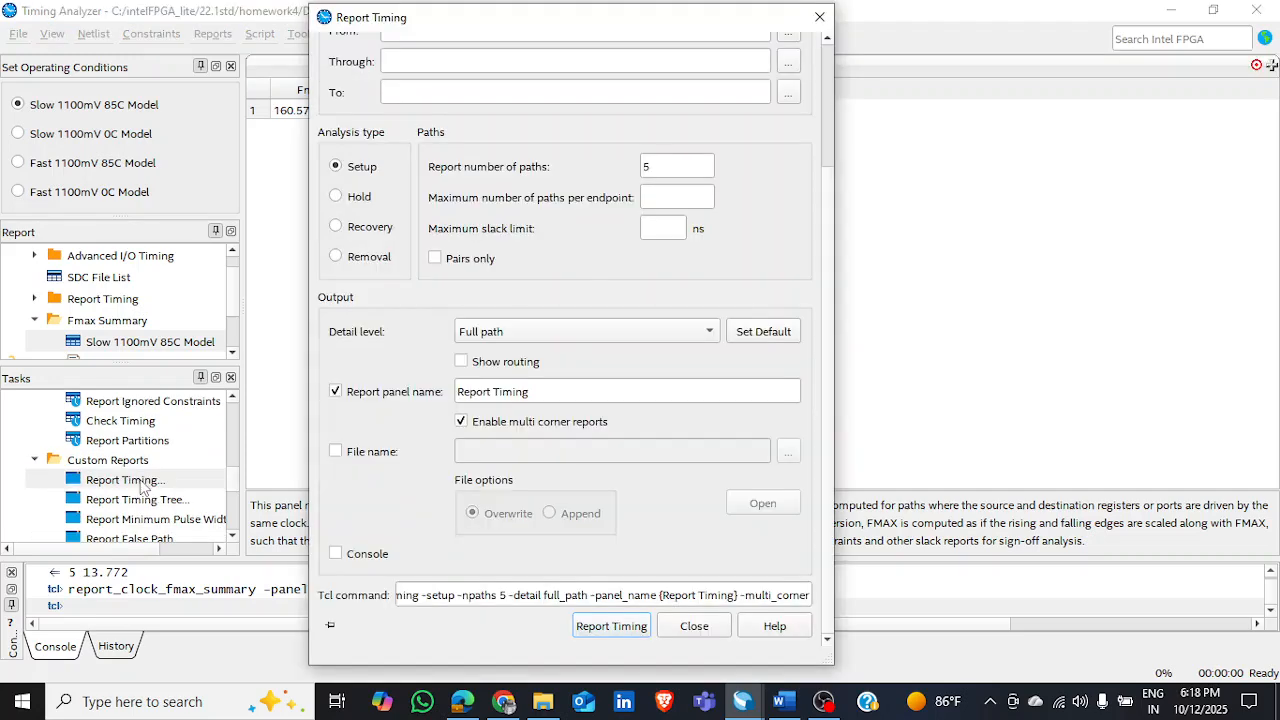
click(624, 630)
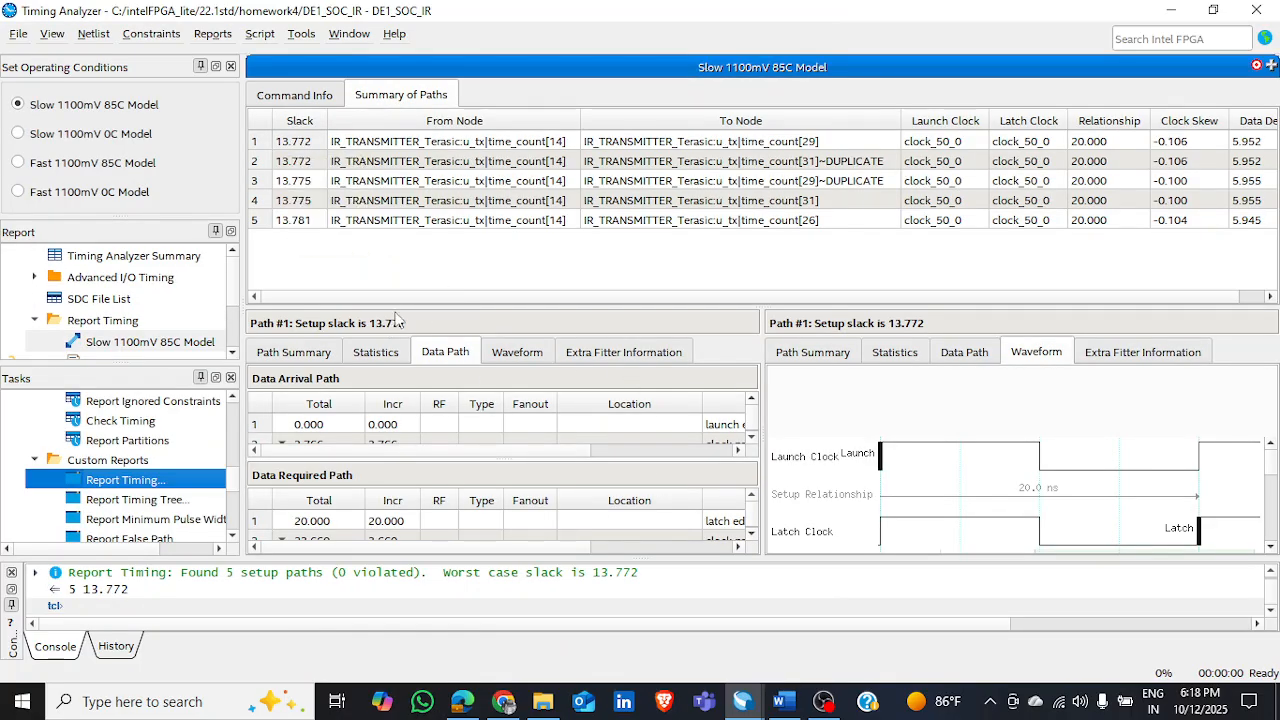
- Locate the first path in the timing summary in Chip Planner and examine its placement on the device
click(308, 142)
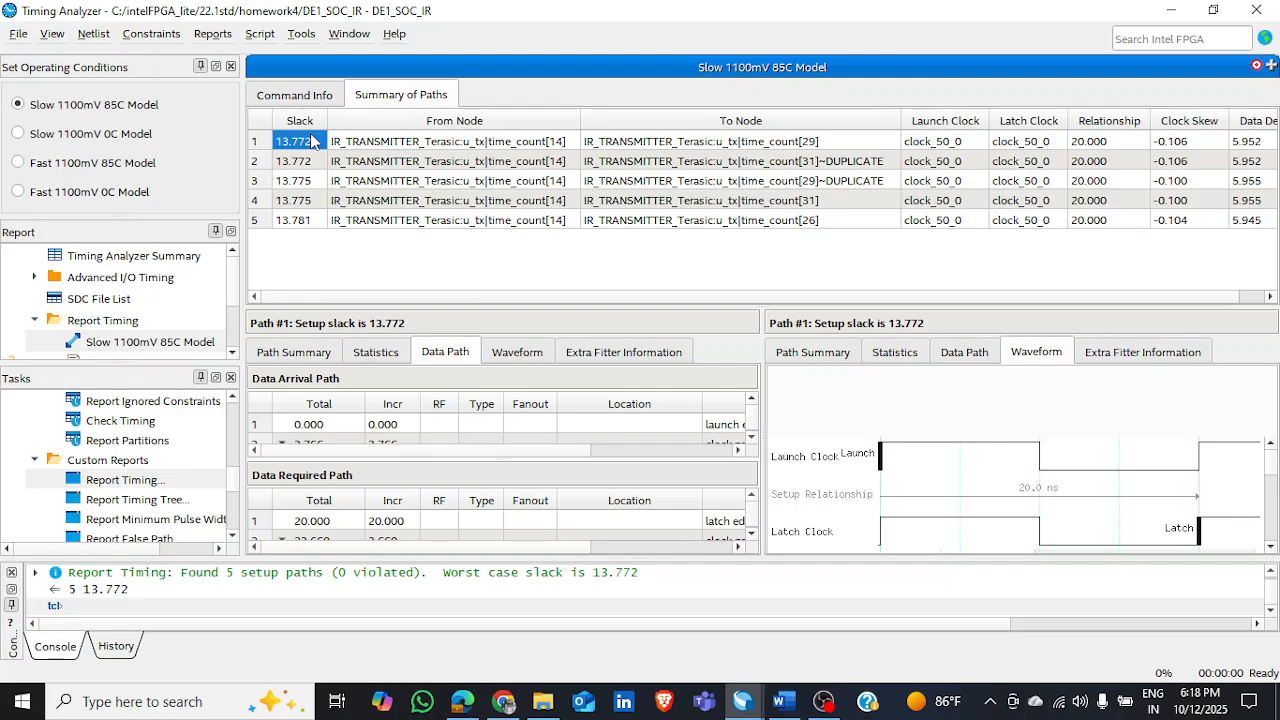
right_click(312, 141)
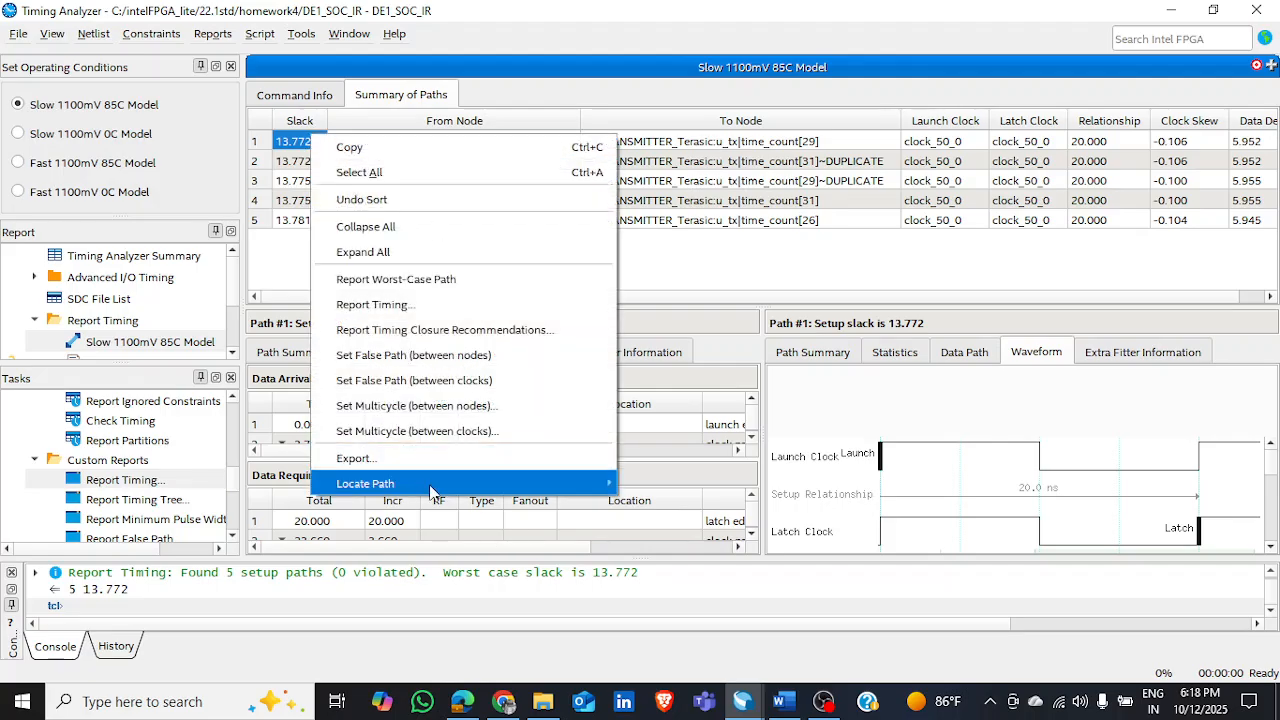
mouse_move(432, 490)
click(689, 484)
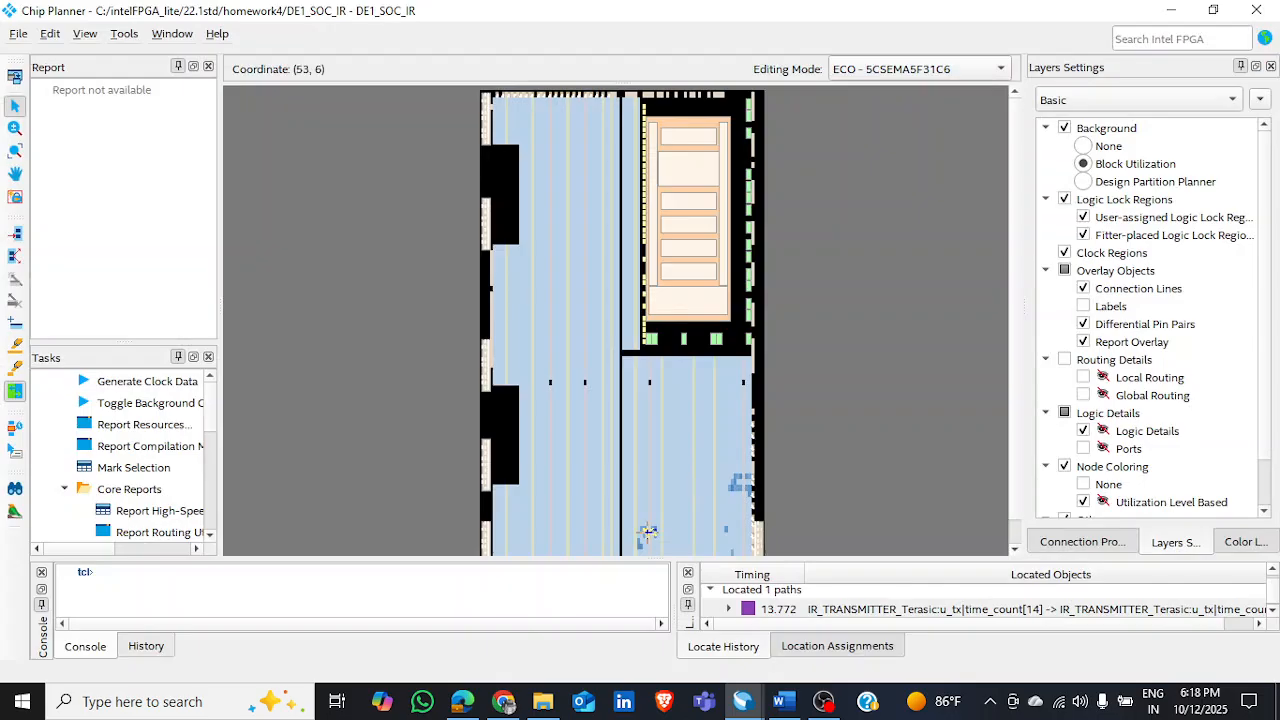
ctrl+scroll(645, 530, up, 5)
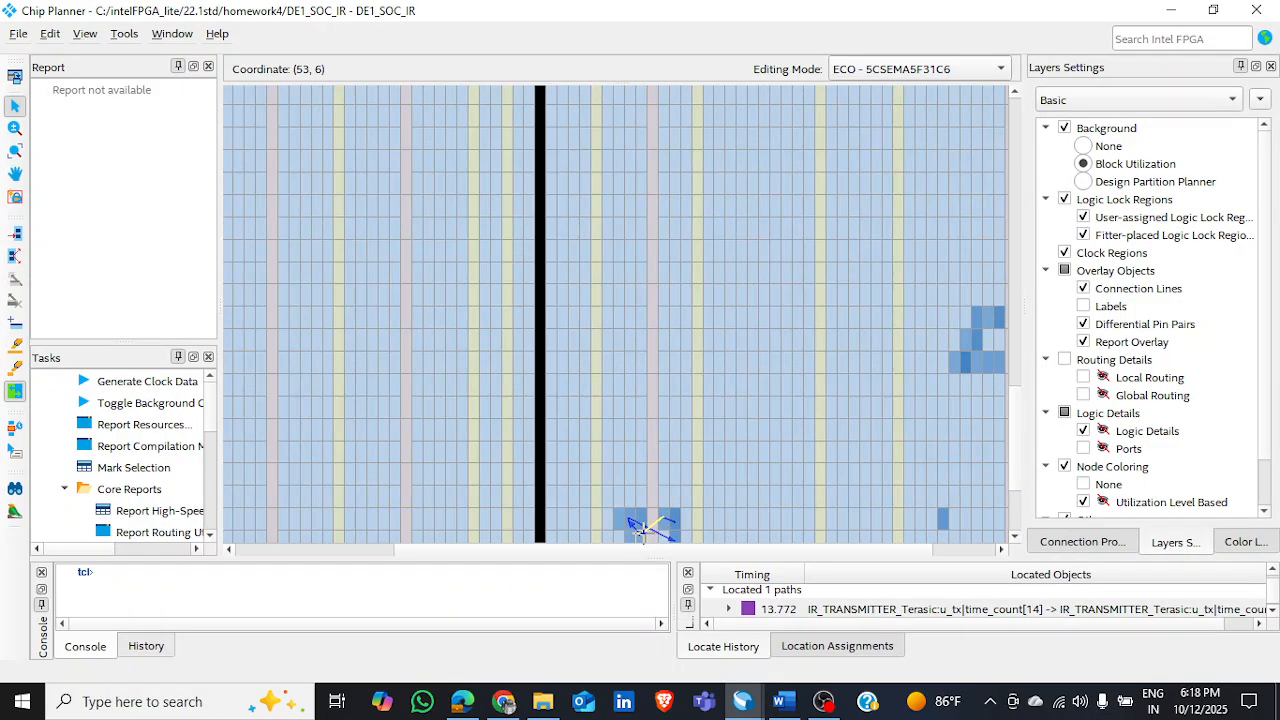
scroll(645, 528, down, 3)
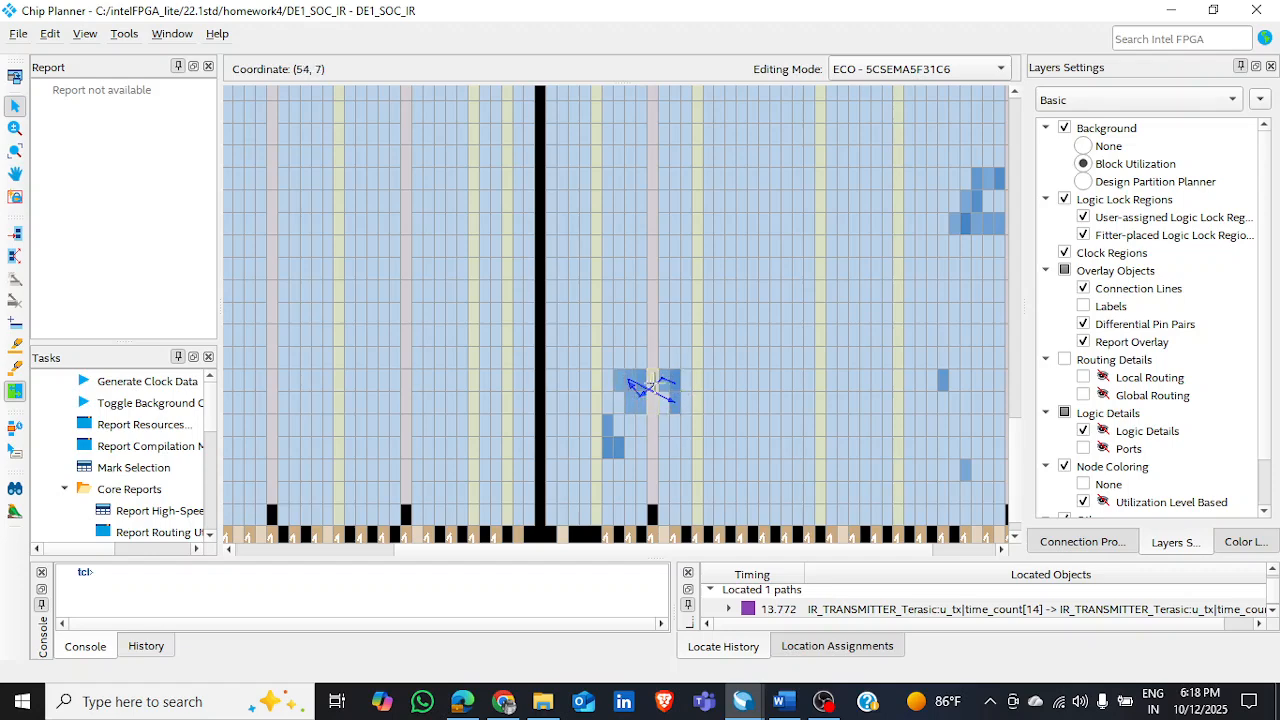
mouse_move(680, 400)
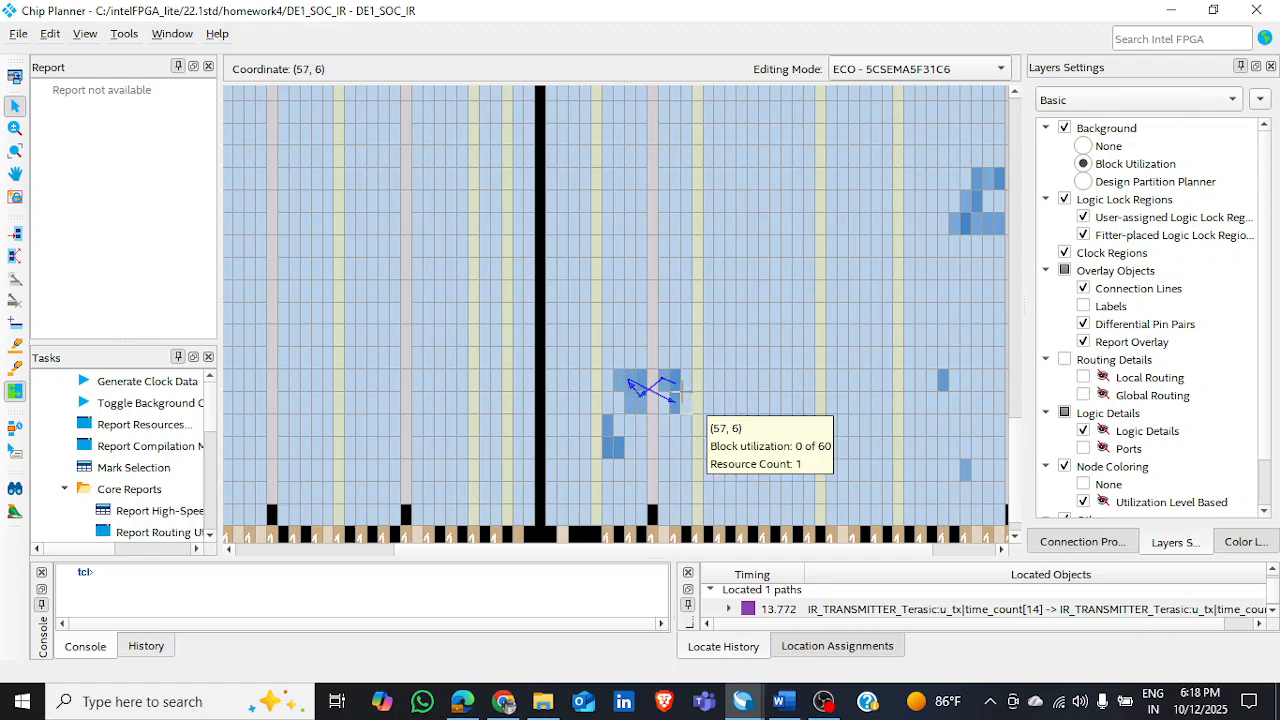
- Zoom out to view the located path's placement on the device, and close Chip Planner and Timing Analyzer
scroll(643, 406, up, 2)
ctrl+scroll(642, 408, down, 1)
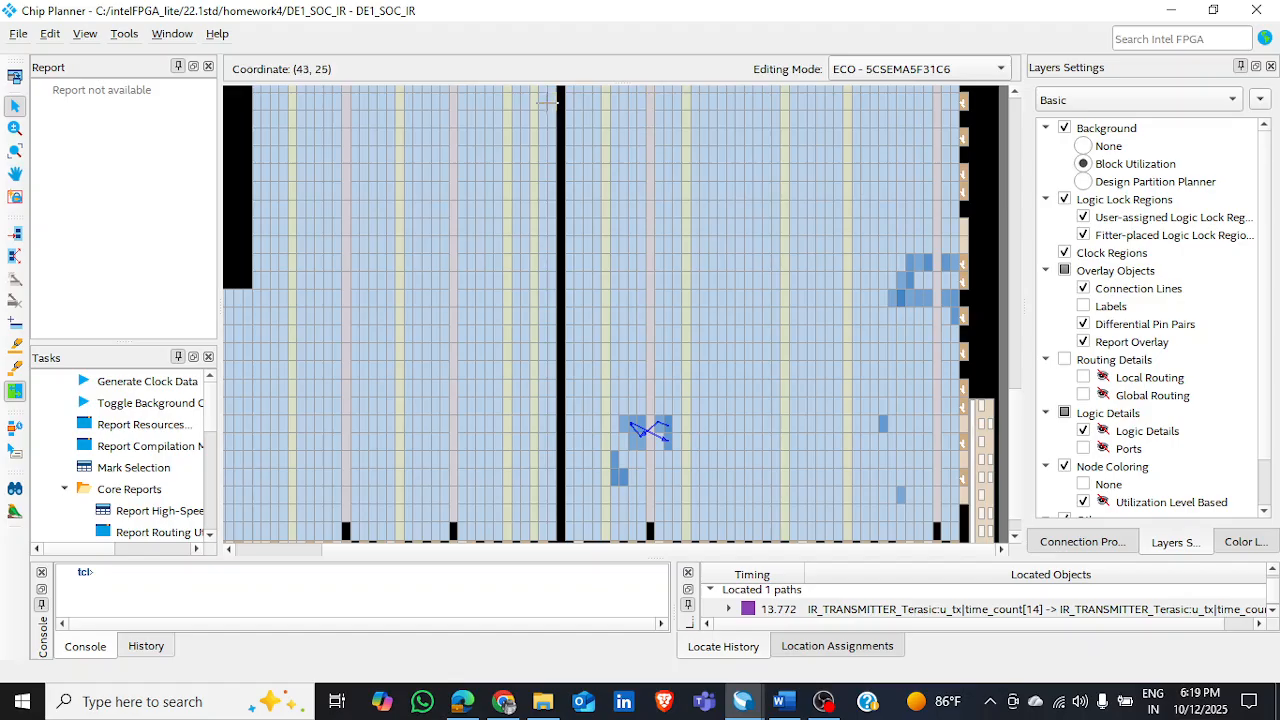
mouse_move(548, 101)
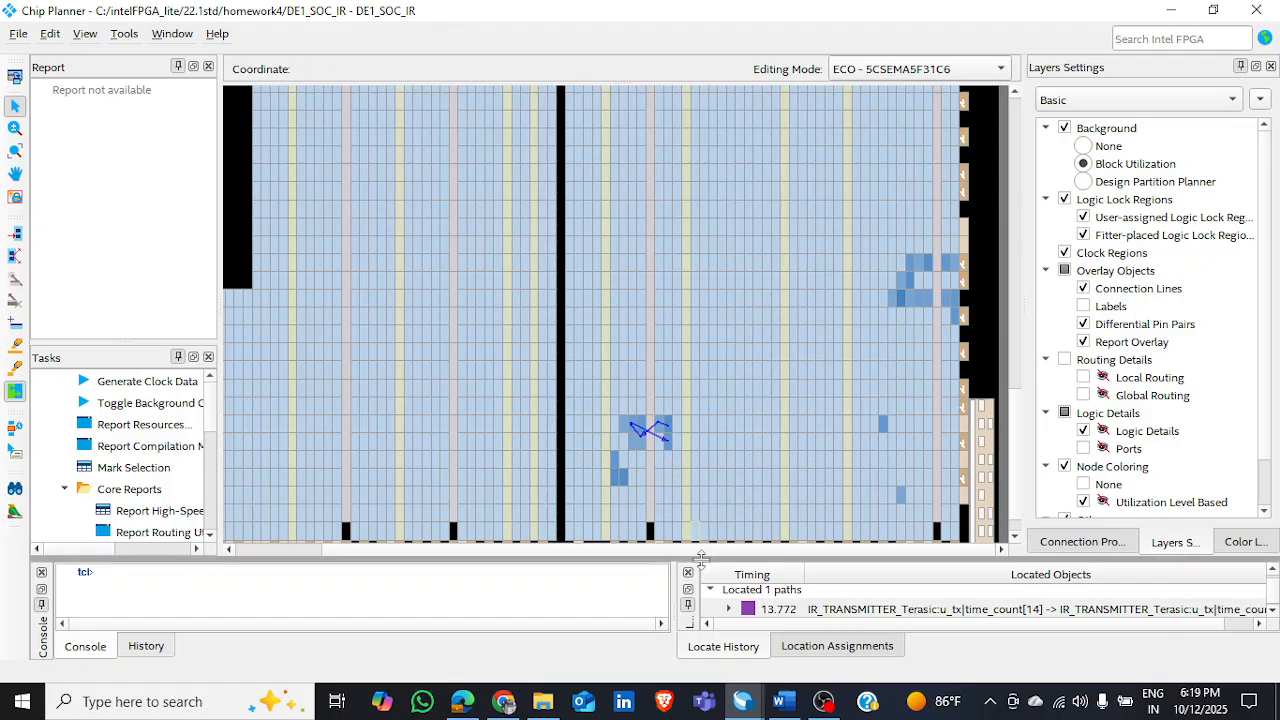
click(1257, 10)
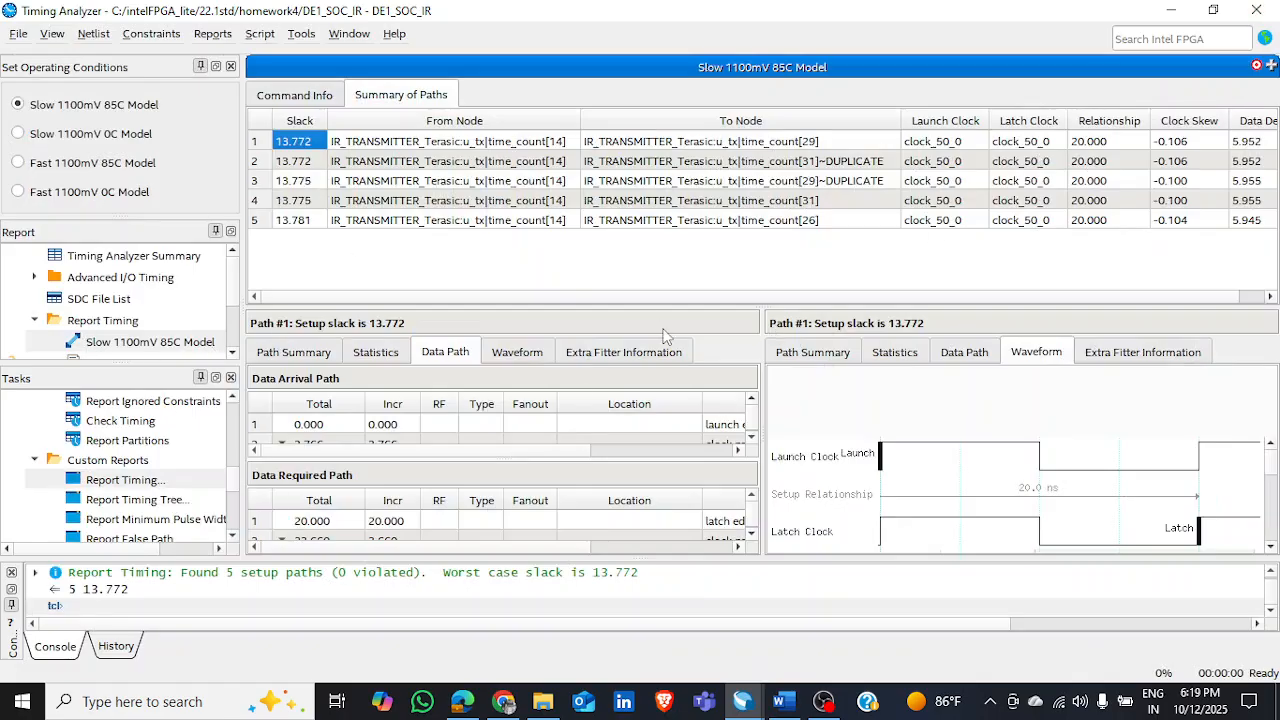
click(1257, 10)
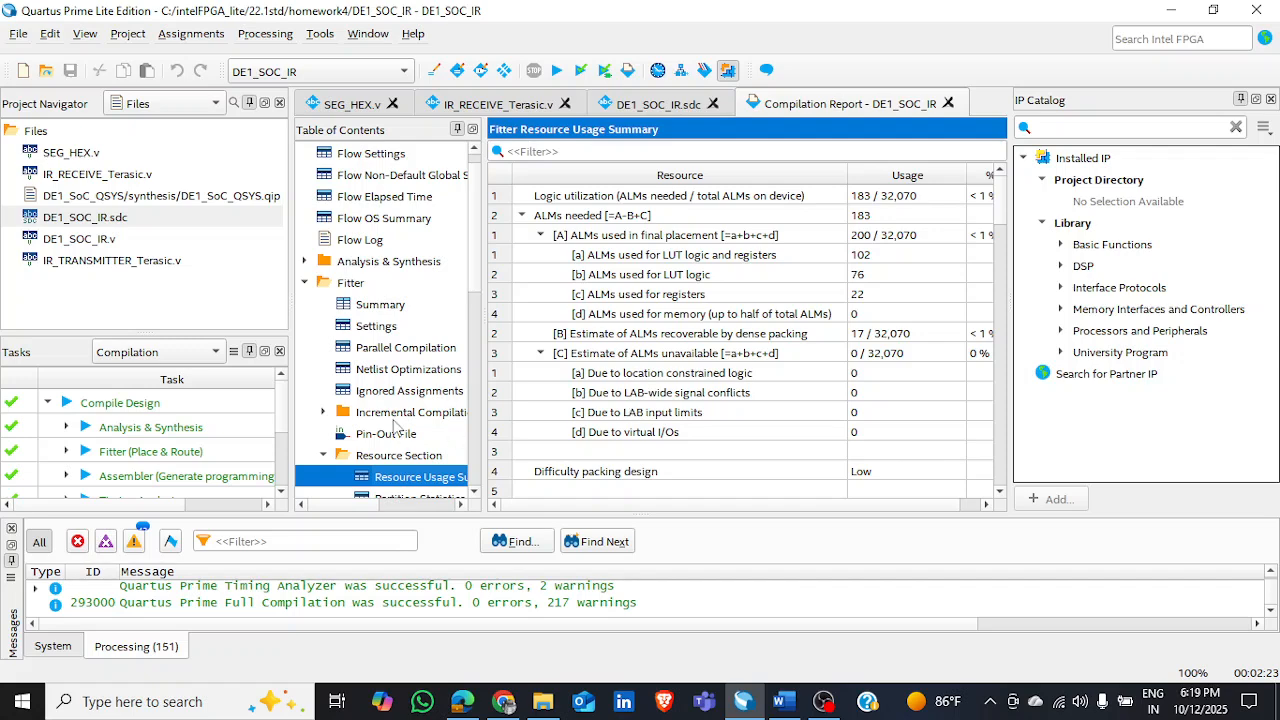
- Set the clock_50_0 period to 2.000ns in DE1_SOC_IR.sdc, save the file and recompile the project
click(641, 107)
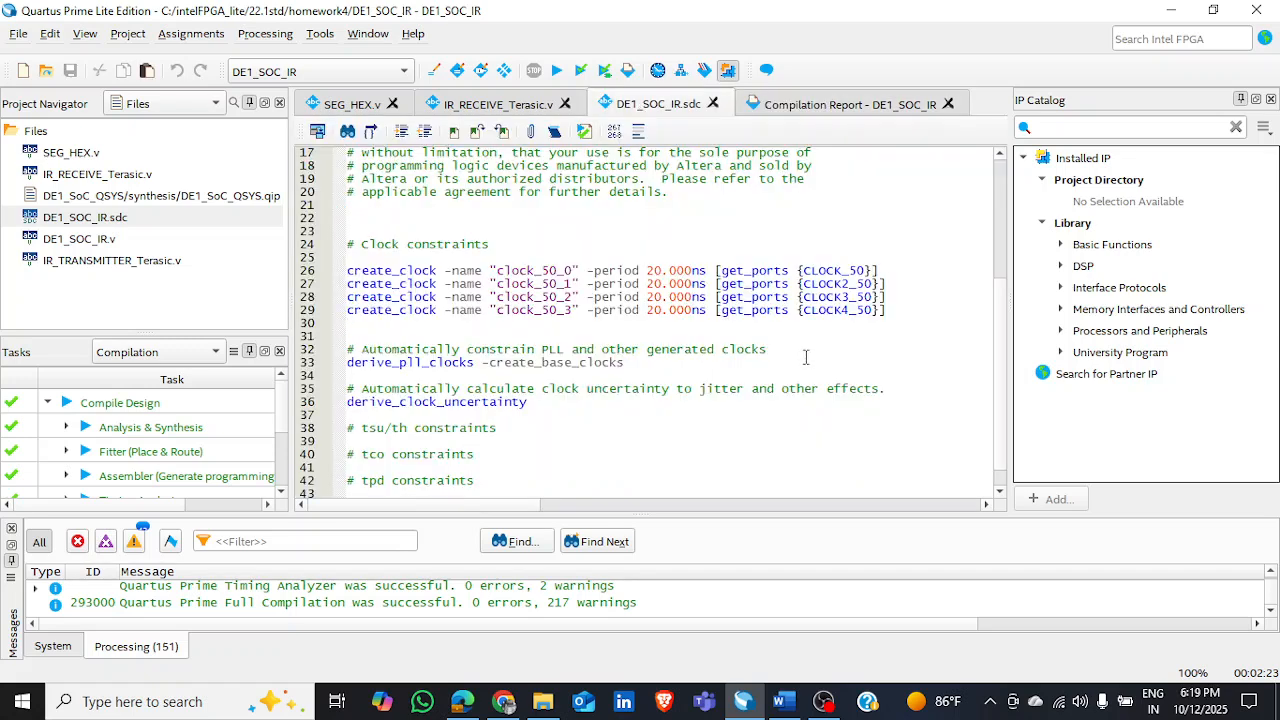
click(660, 270)
key(BackSpace)
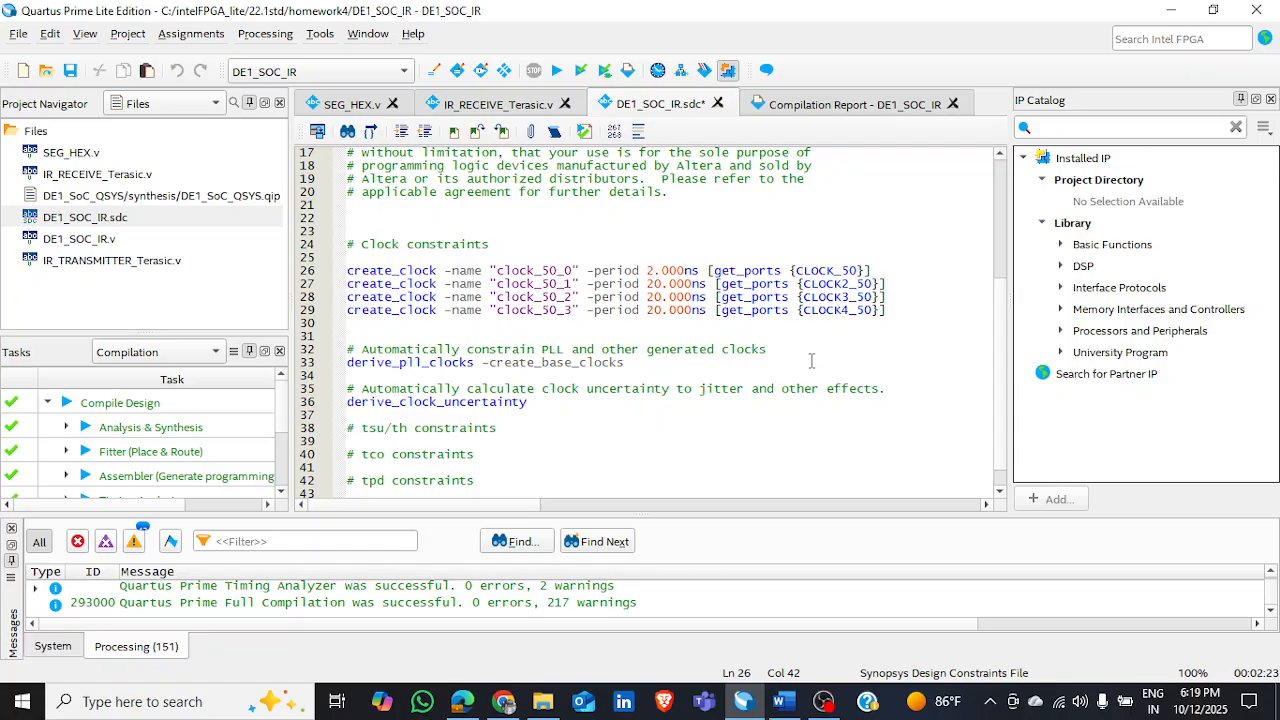
key(ctrl+s)
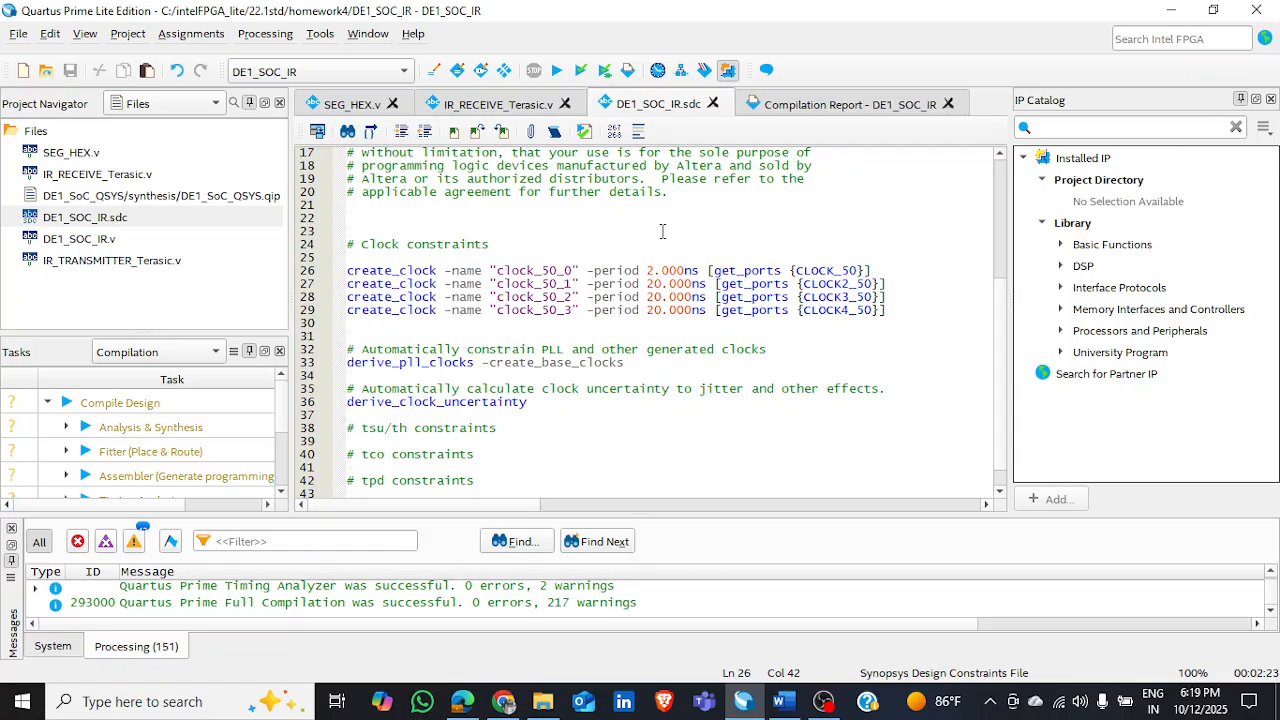
click(556, 70)
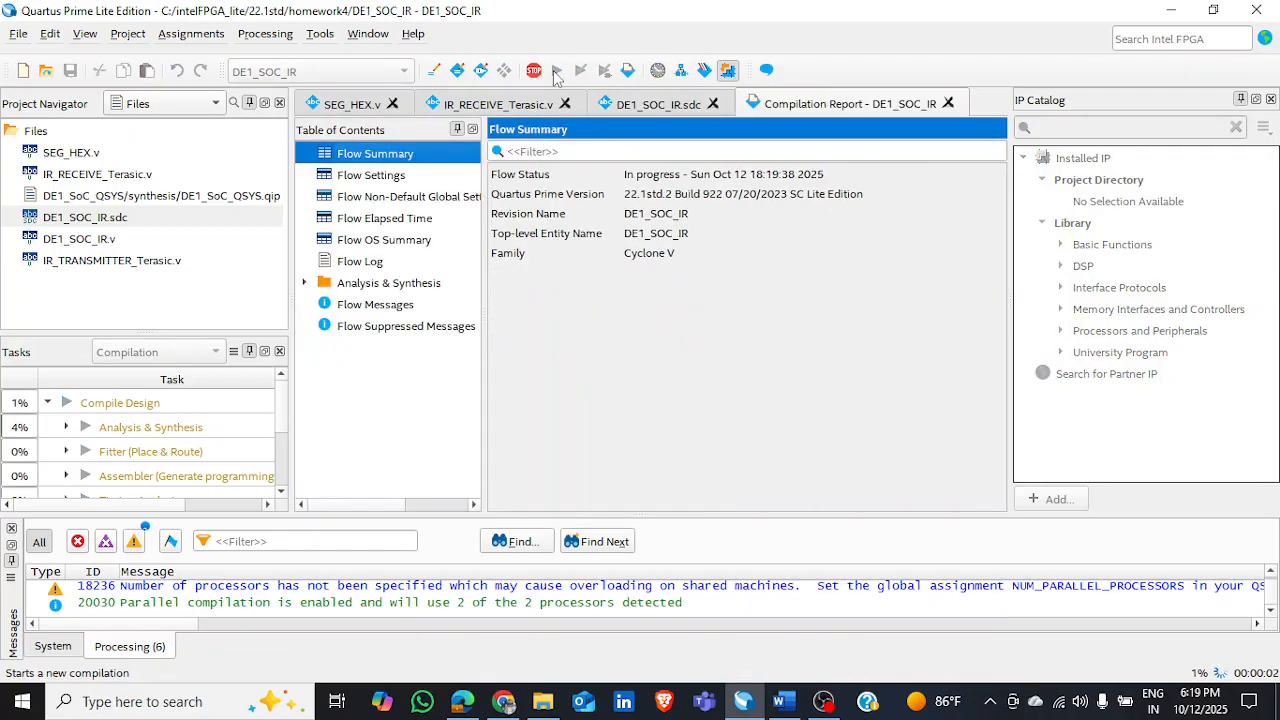
- Switch to the Word homework report, review question e and its critical path table, and check the compilation progress in Quartus Prime
click(785, 703)
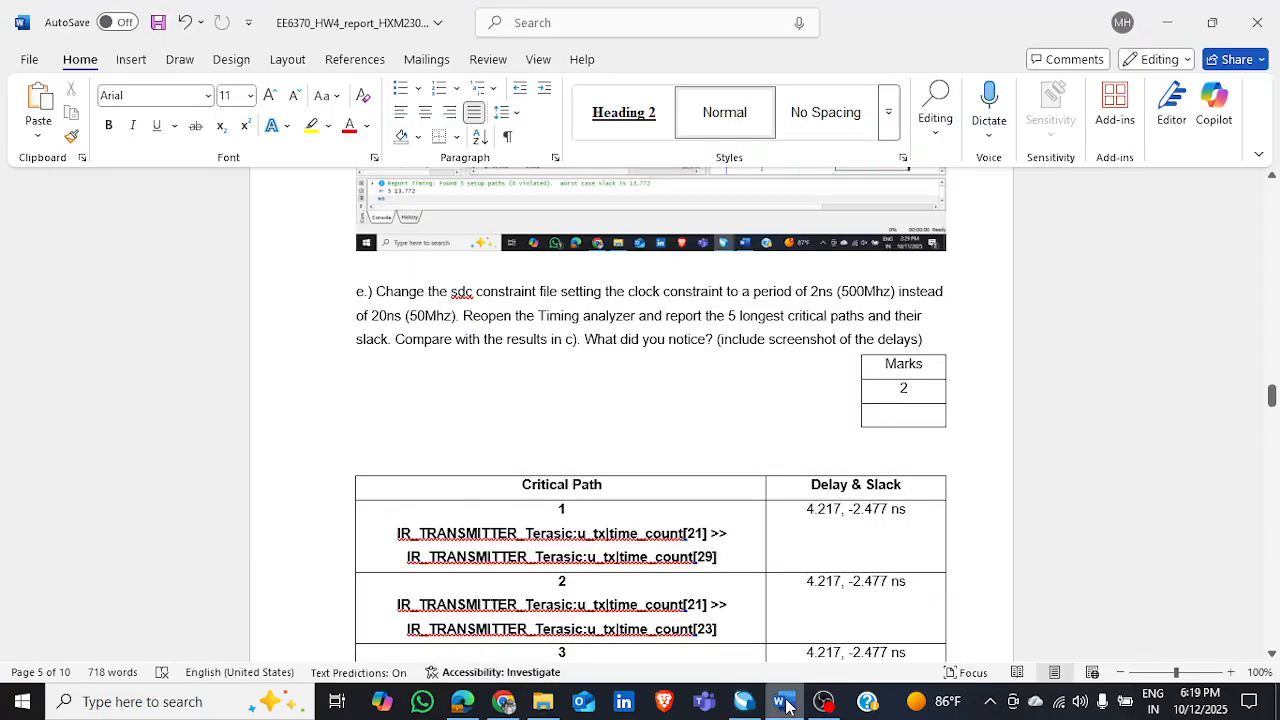
scroll(789, 451, up, 3)
scroll(789, 451, down, 5)
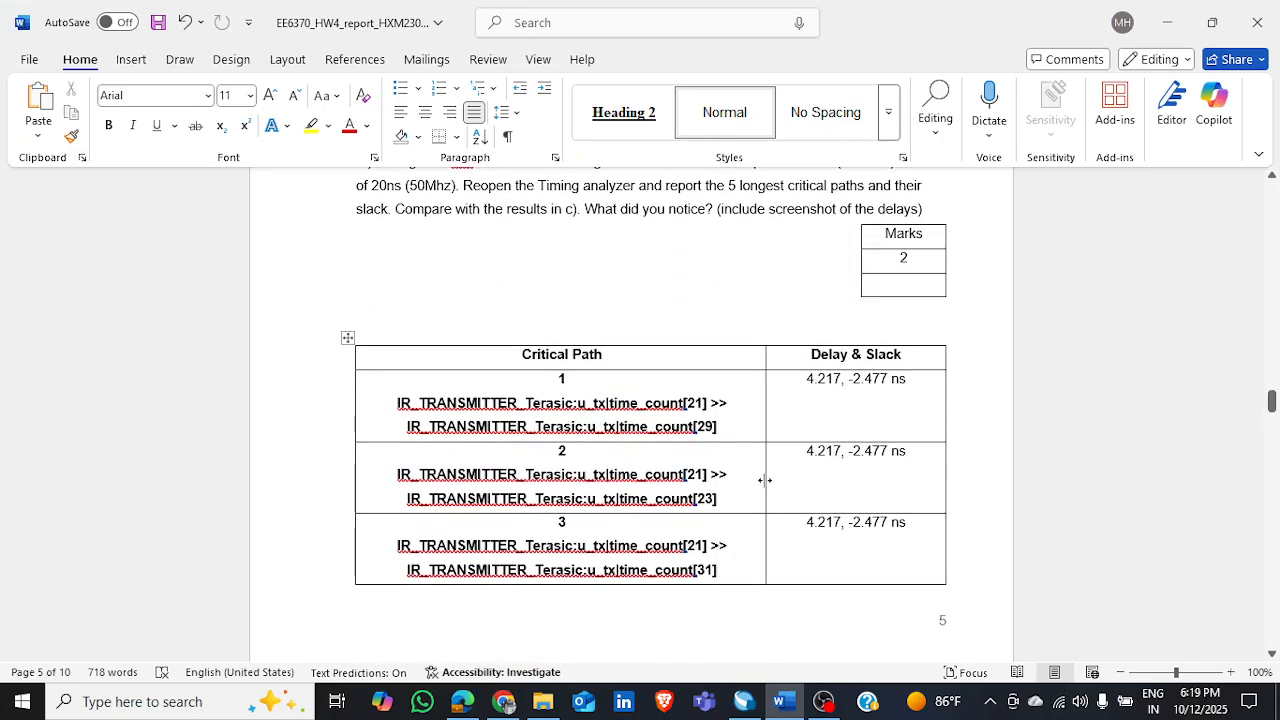
scroll(764, 480, down, 7)
scroll(764, 480, up, 8)
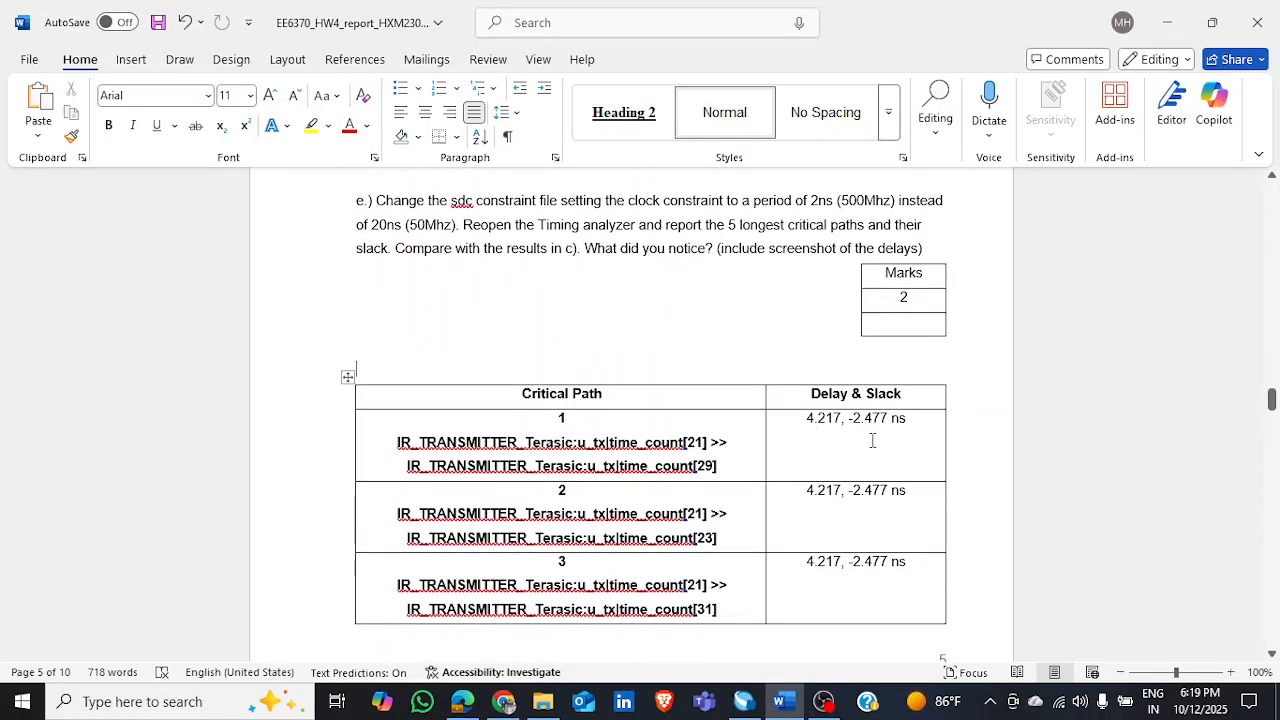
scroll(871, 437, down, 2)
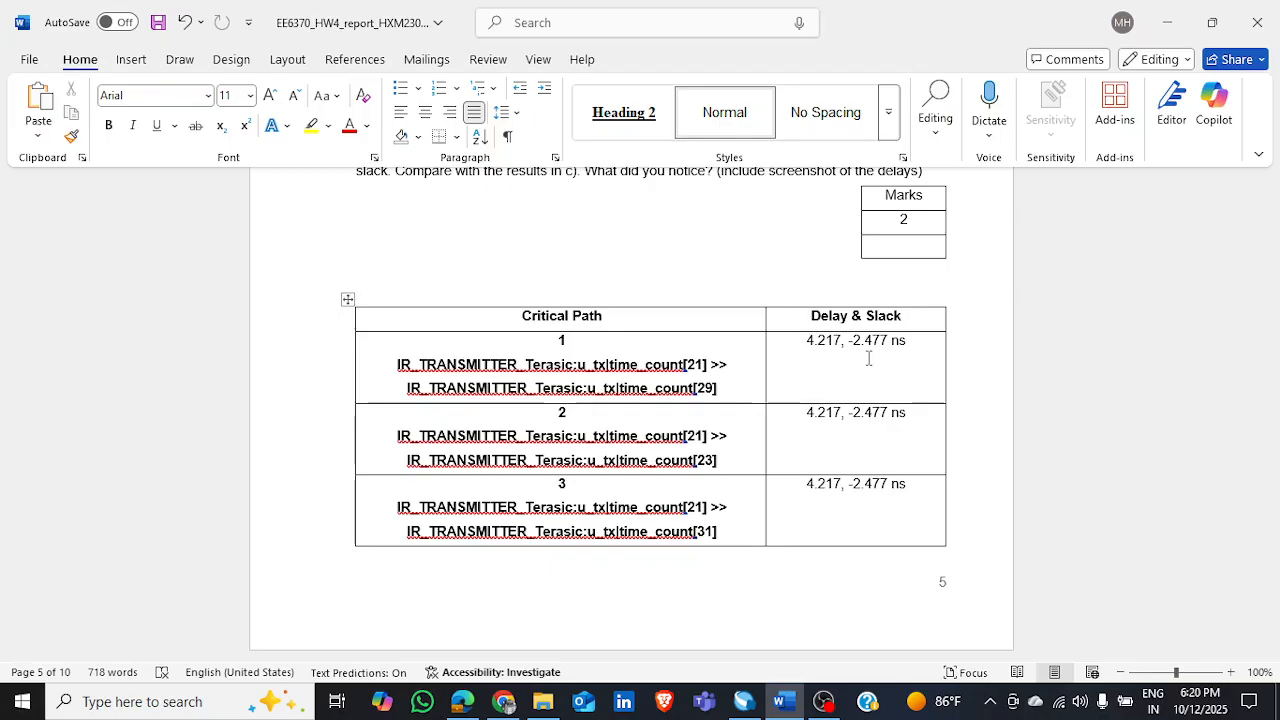
click(743, 701)
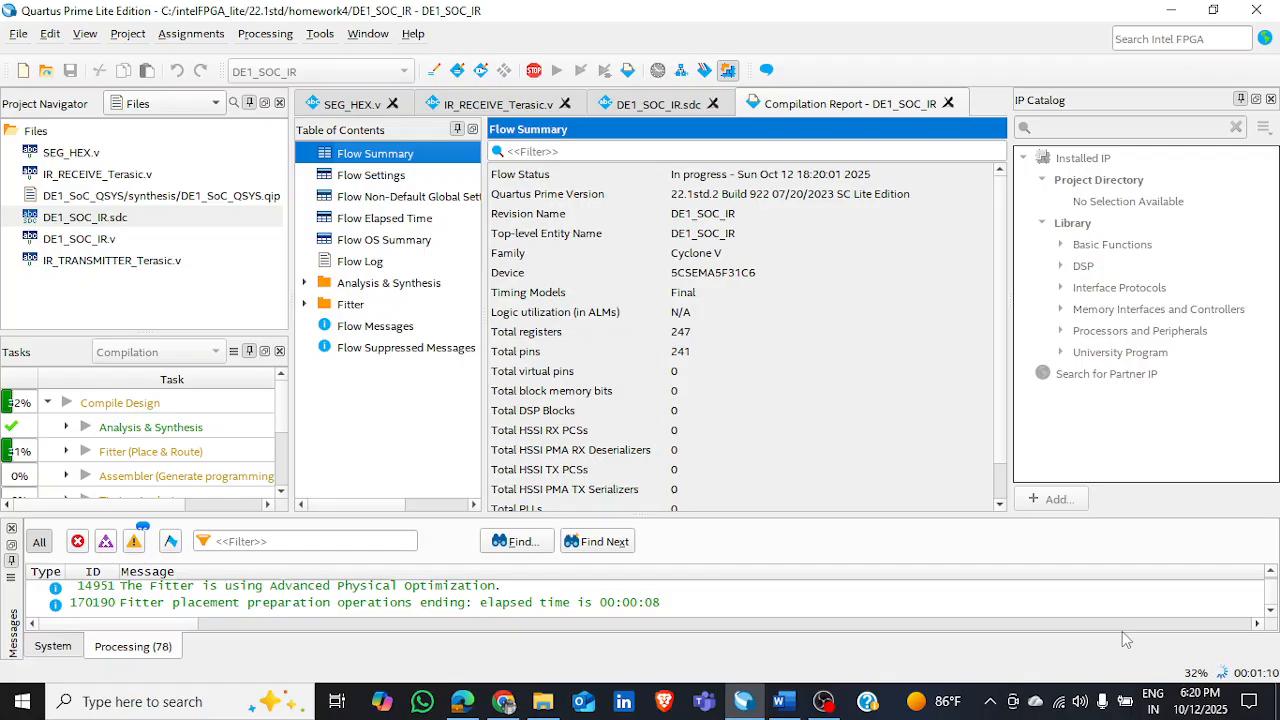
- Return to the Word report and read the remaining critical paths, timing screenshot and written conclusion for the 500 MHz constraint
click(783, 701)
scroll(687, 550, down, 1)
scroll(687, 542, down, 10)
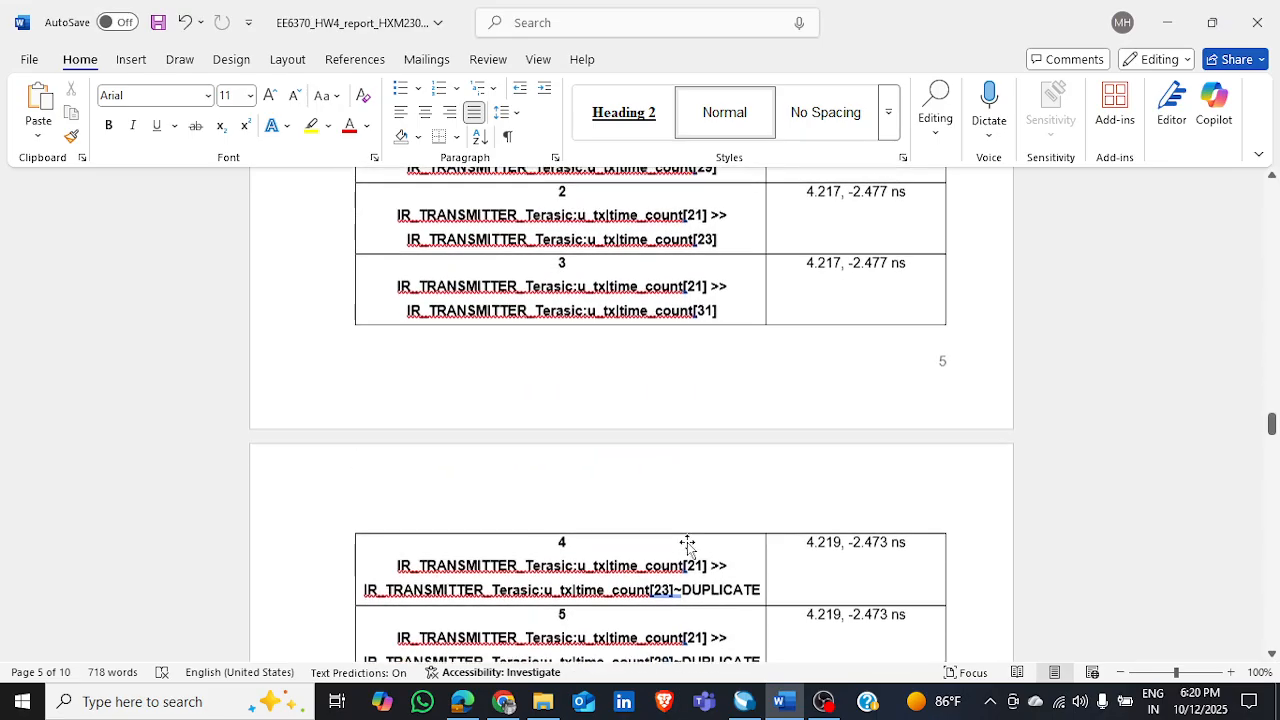
scroll(688, 543, down, 3)
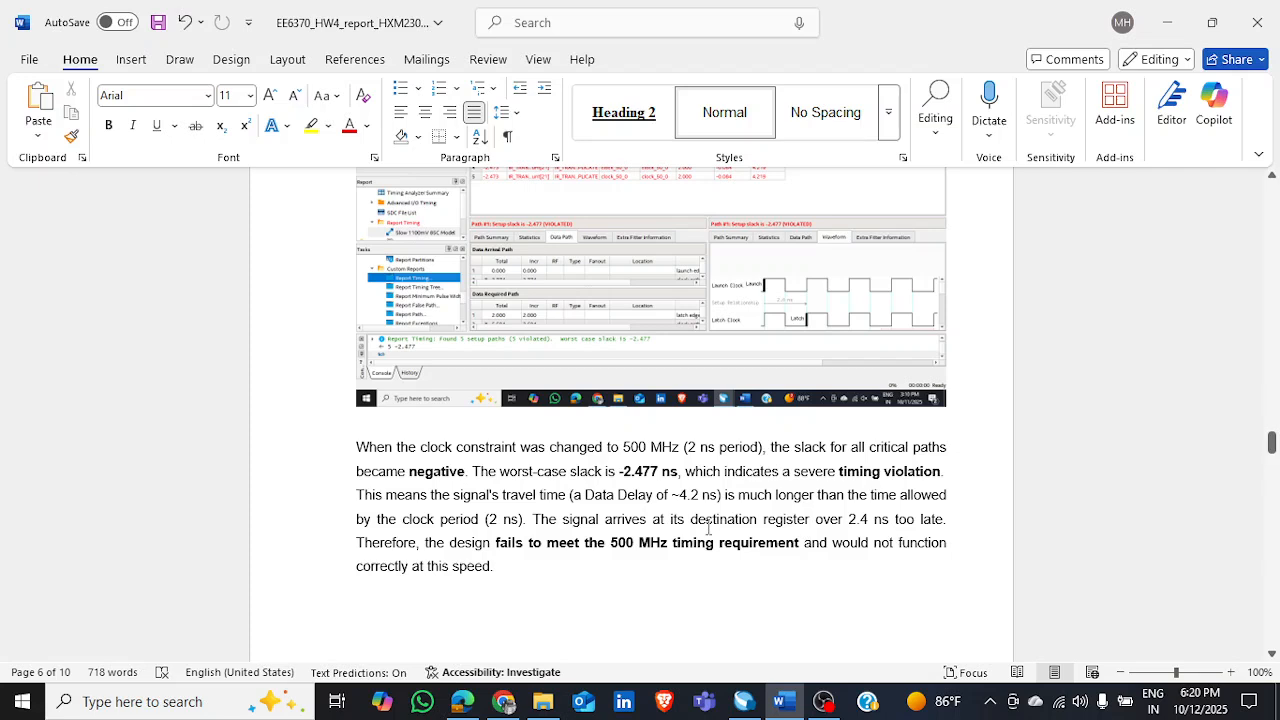
scroll(707, 528, down, 2)
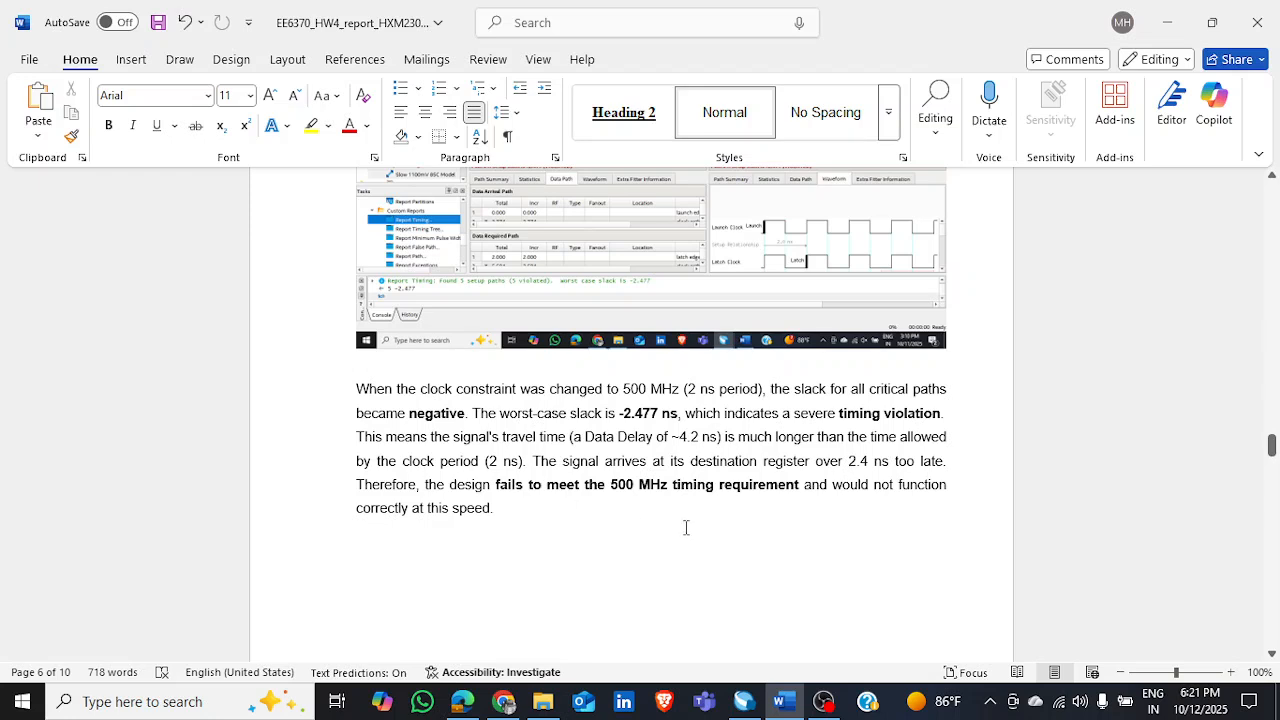
scroll(686, 527, down, 1)
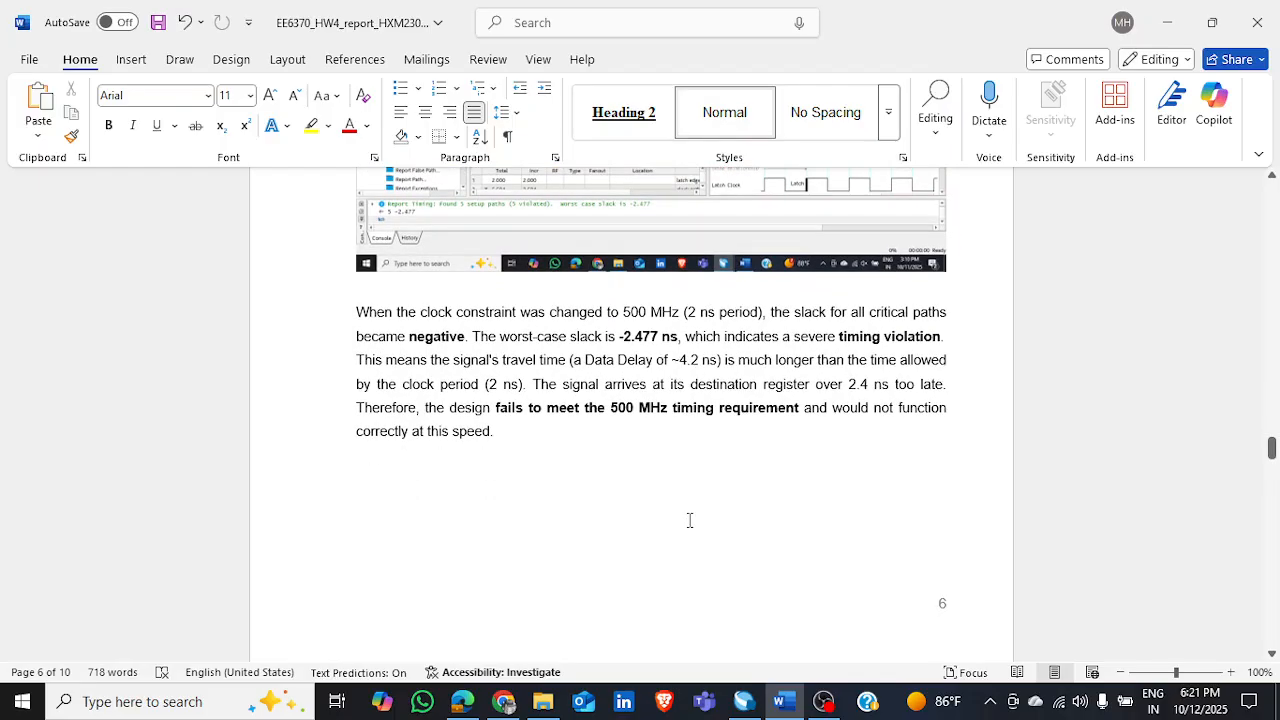
- Review the Part II Chip Planner question about moving resources and its table of original and new critical paths
scroll(689, 520, down, 10)
scroll(685, 525, up, 5)
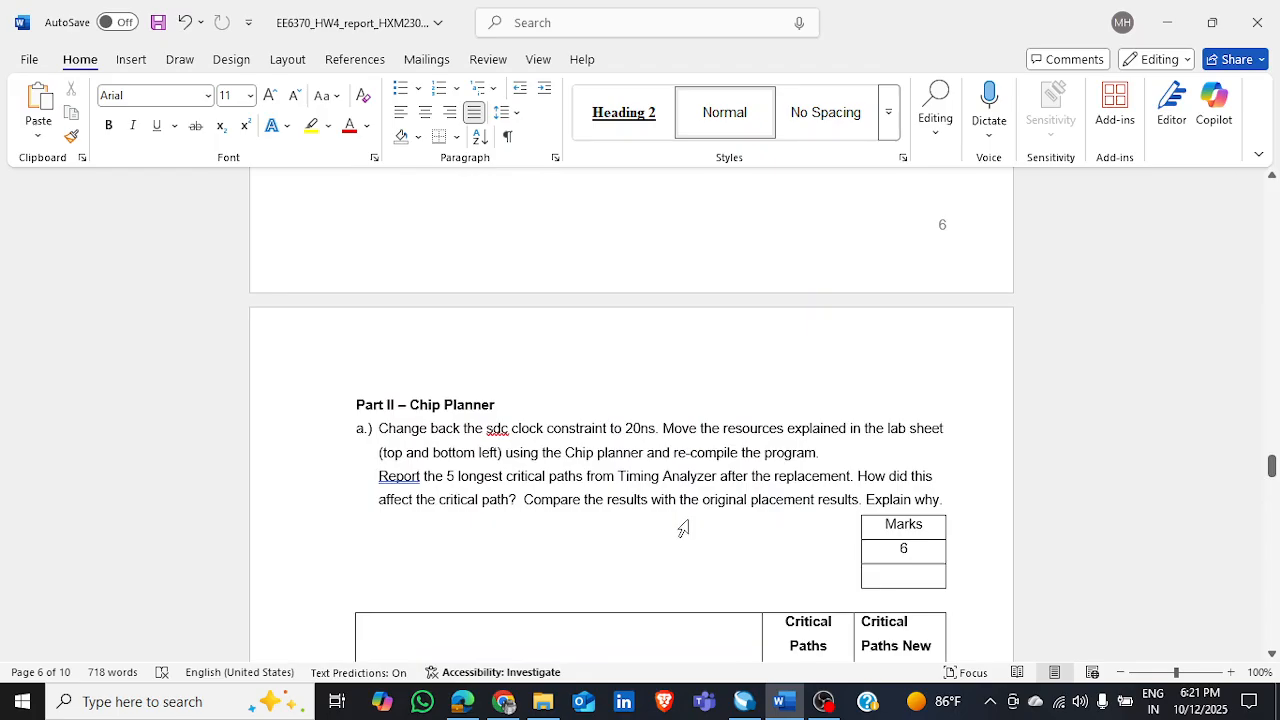
scroll(683, 527, down, 1)
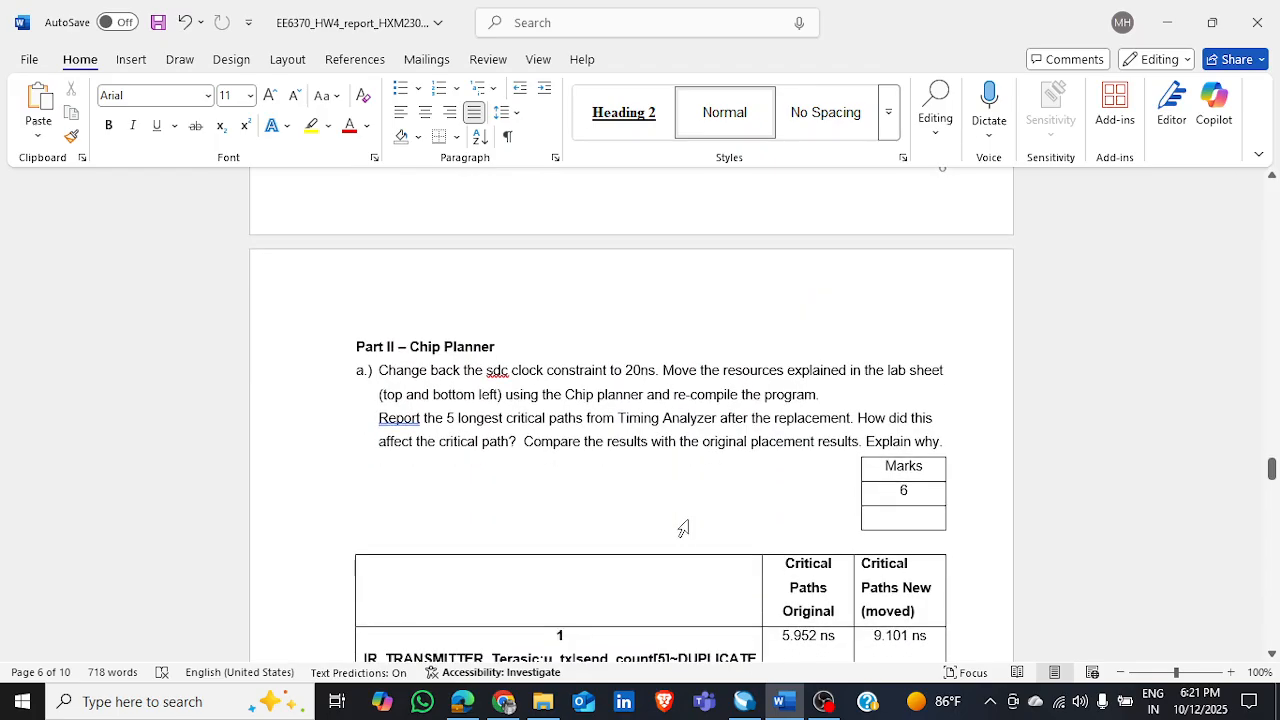
scroll(683, 527, down, 2)
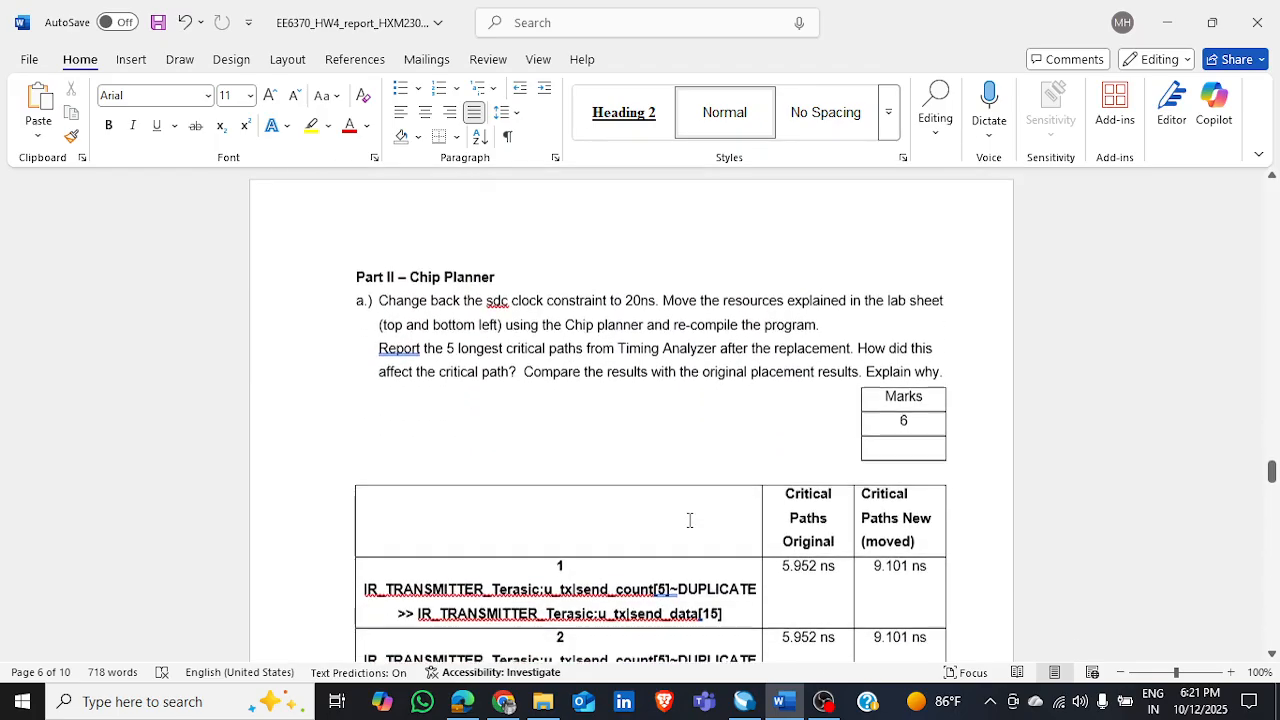
scroll(683, 527, up, 2)
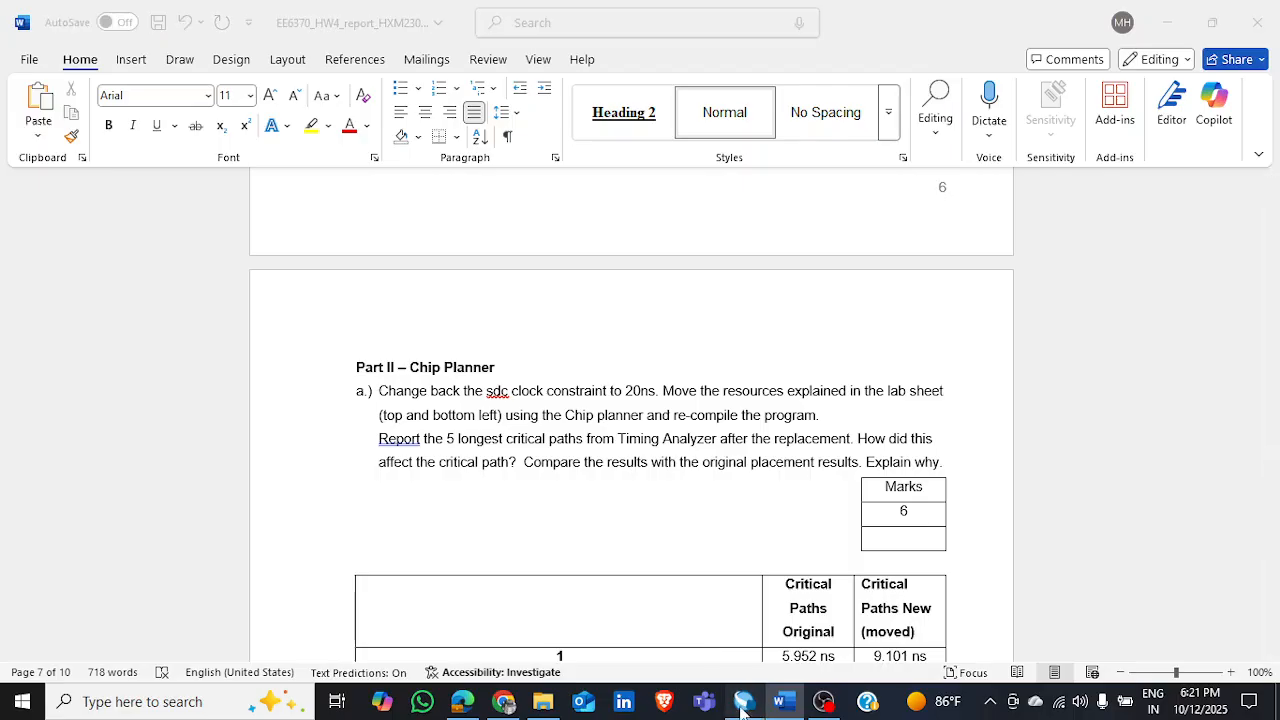
- Switch to Quartus Prime and examine the Fitter Summary in the recompiled design's report
click(743, 701)
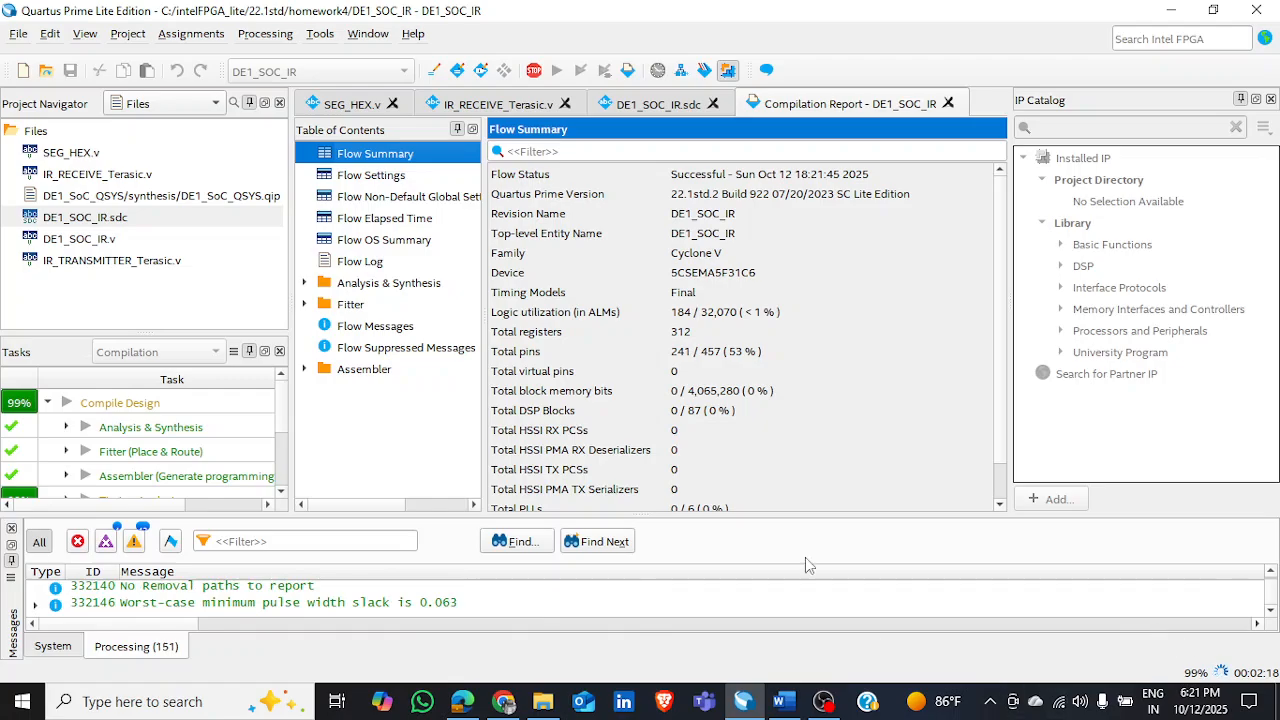
click(304, 304)
click(394, 333)
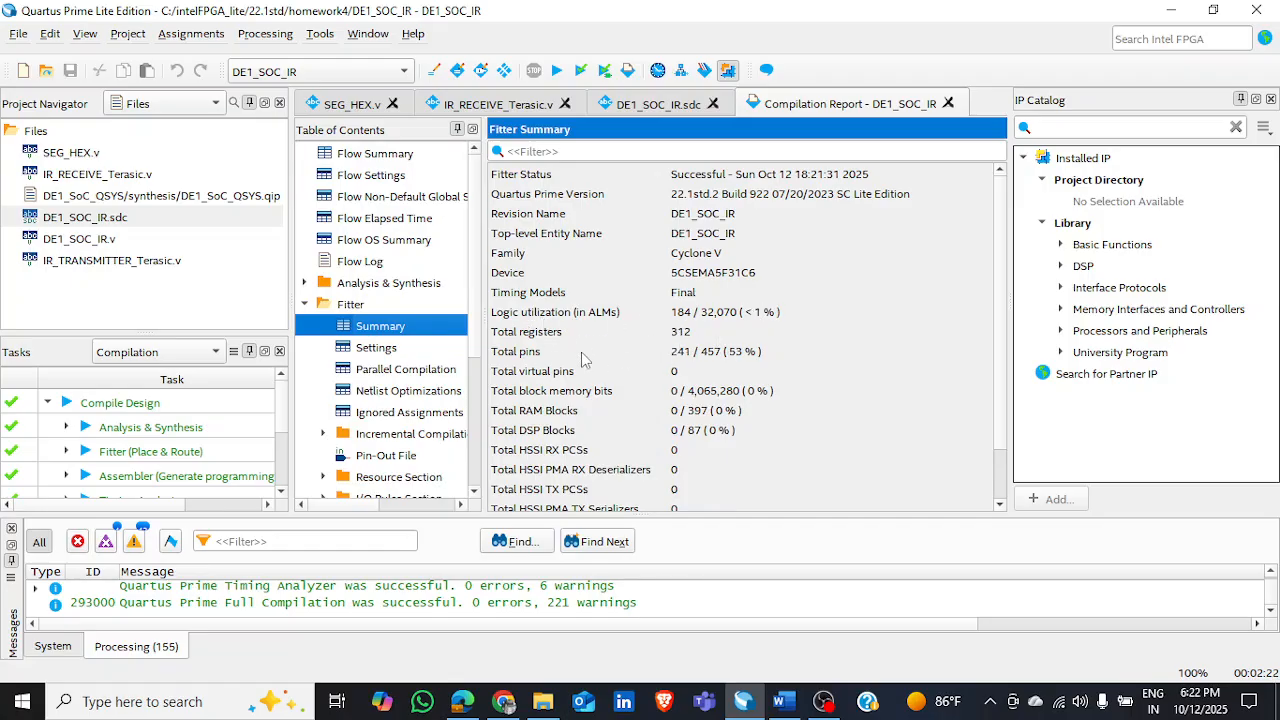
scroll(721, 364, down, 1)
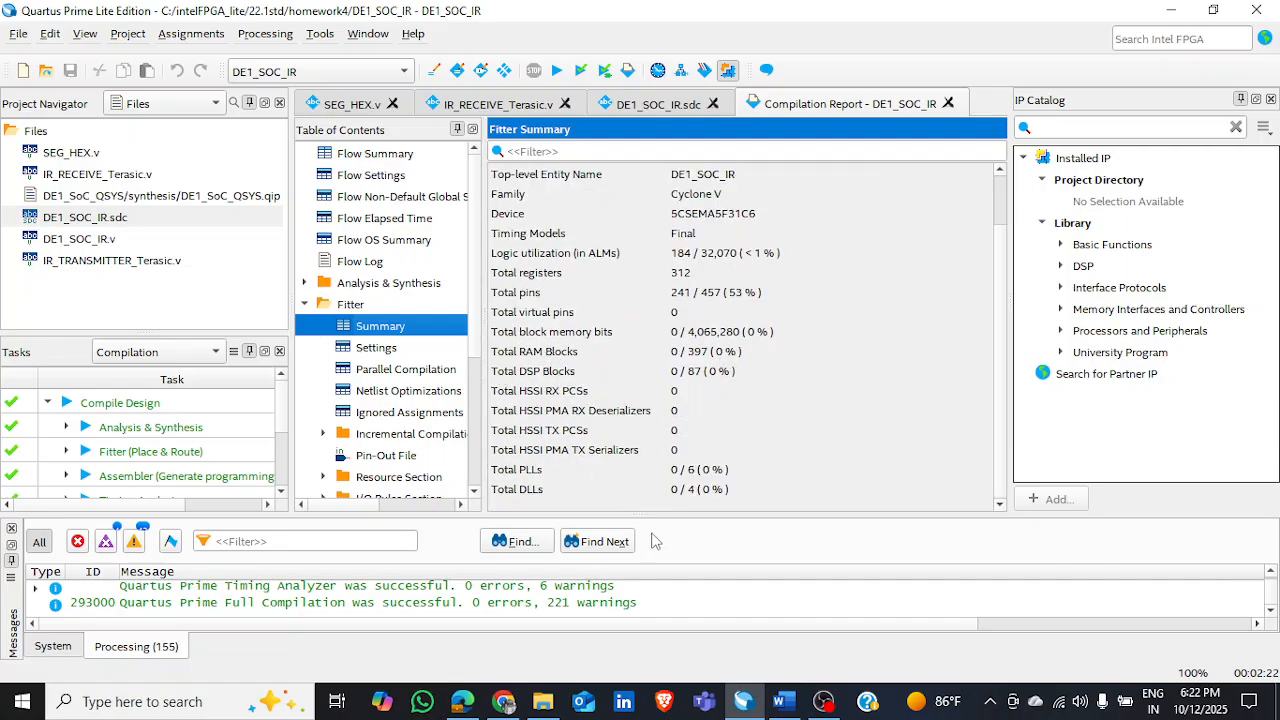
- Reread question e in the Word report, and go back to the Fitter Summary in Quartus Prime
click(783, 701)
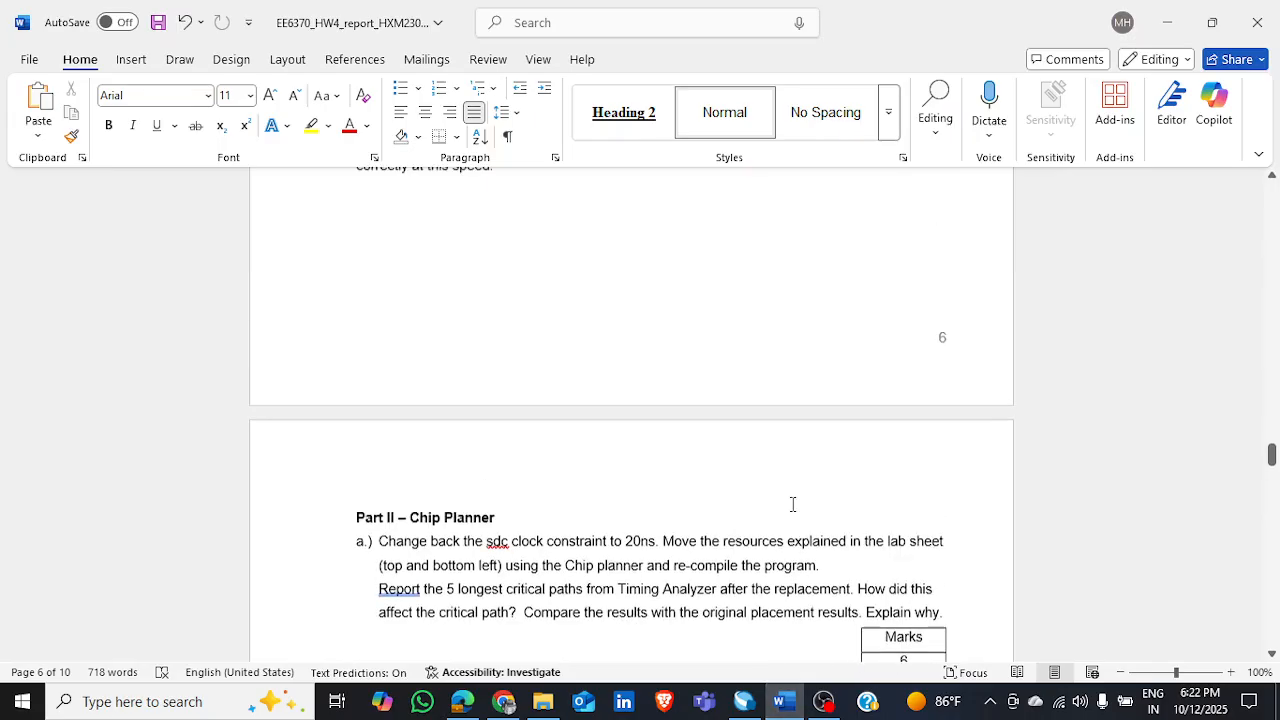
scroll(793, 504, up, 15)
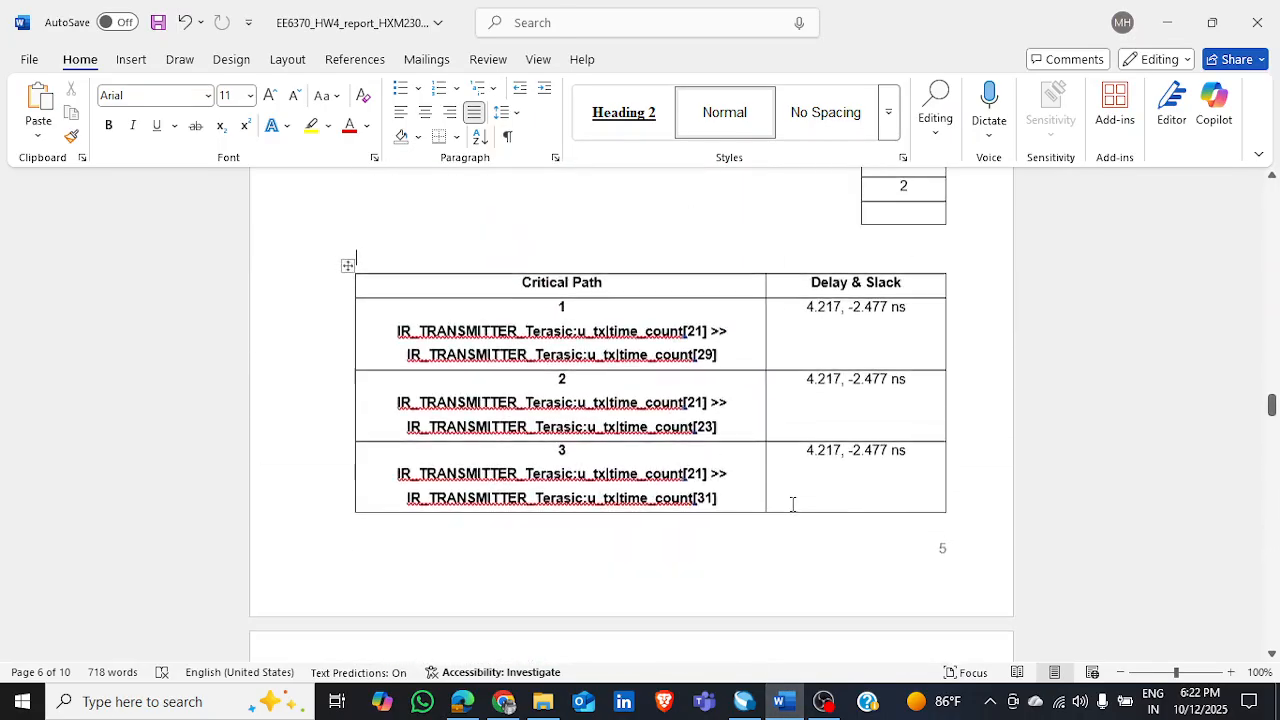
scroll(793, 504, up, 5)
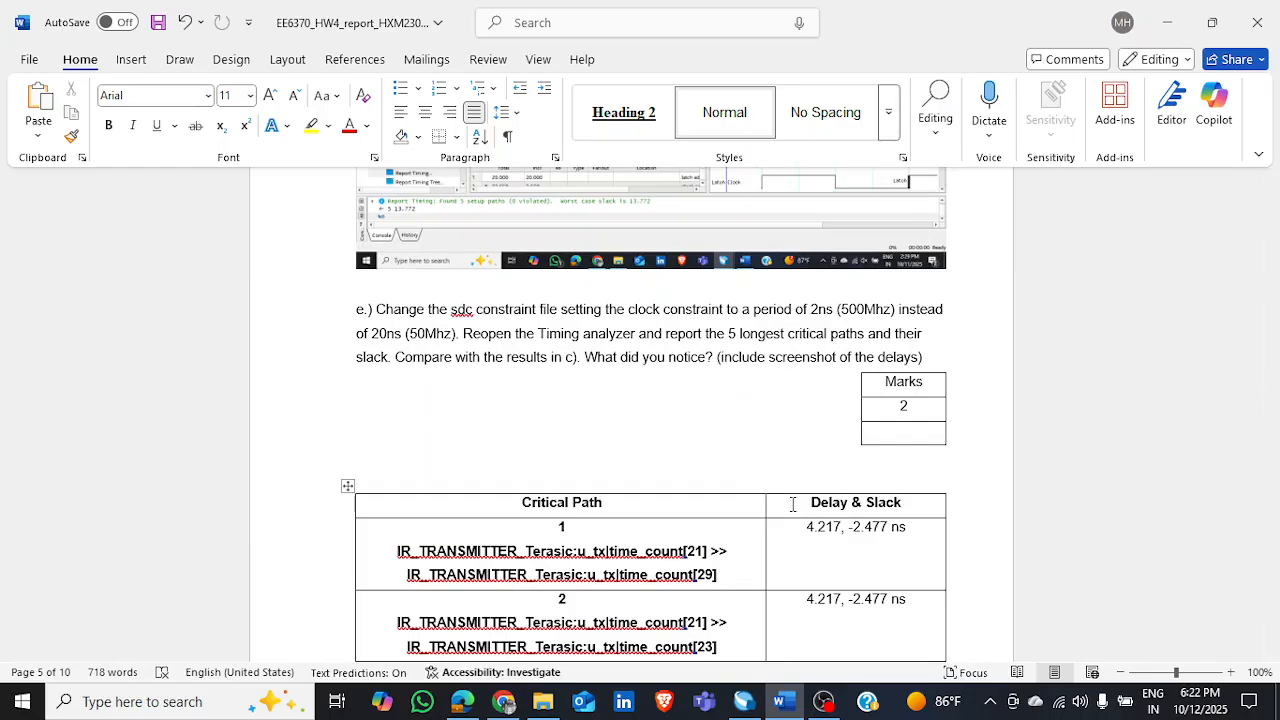
click(1166, 22)
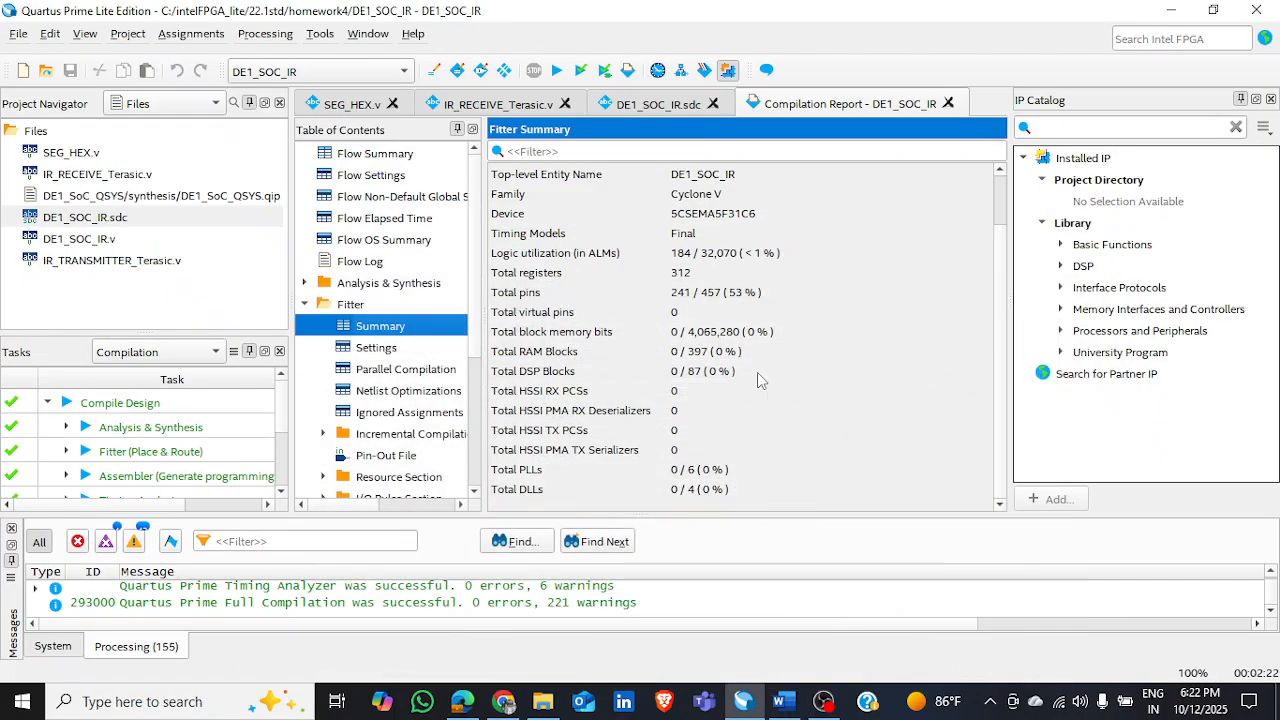
scroll(553, 472, up, 1)
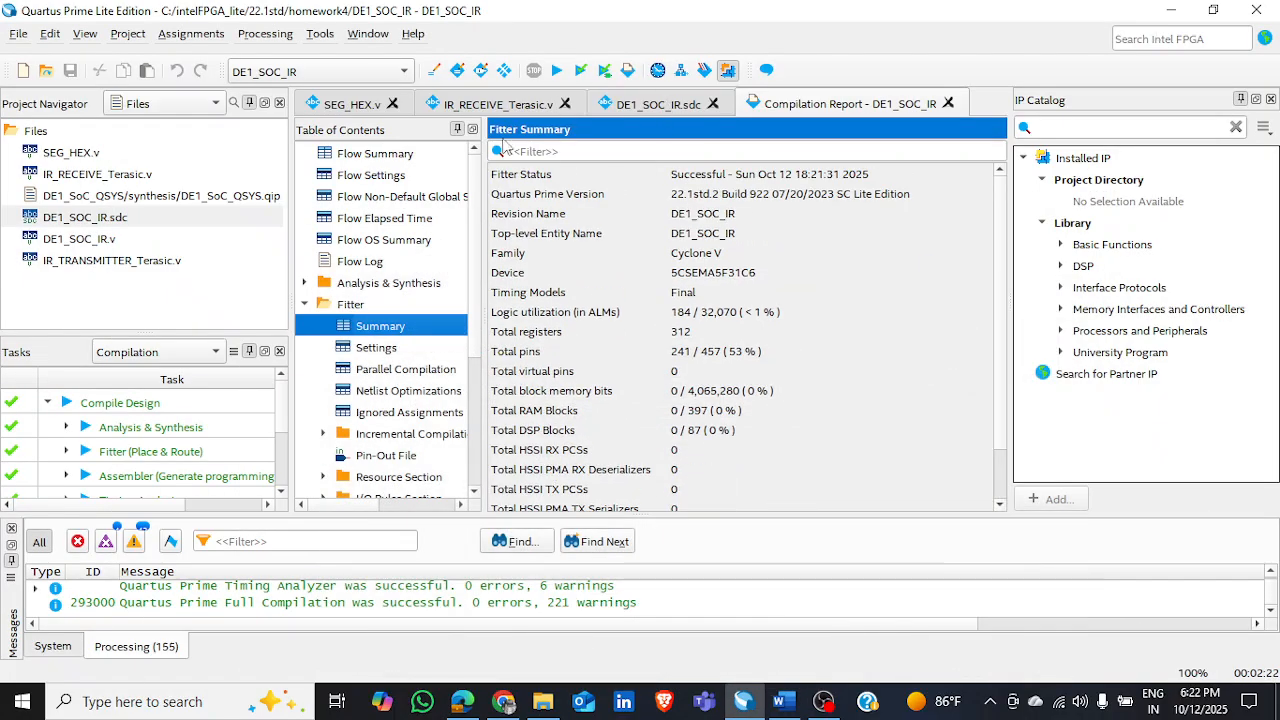
- Launch Timing Analyzer for the recompiled design and create its timing netlist
click(320, 33)
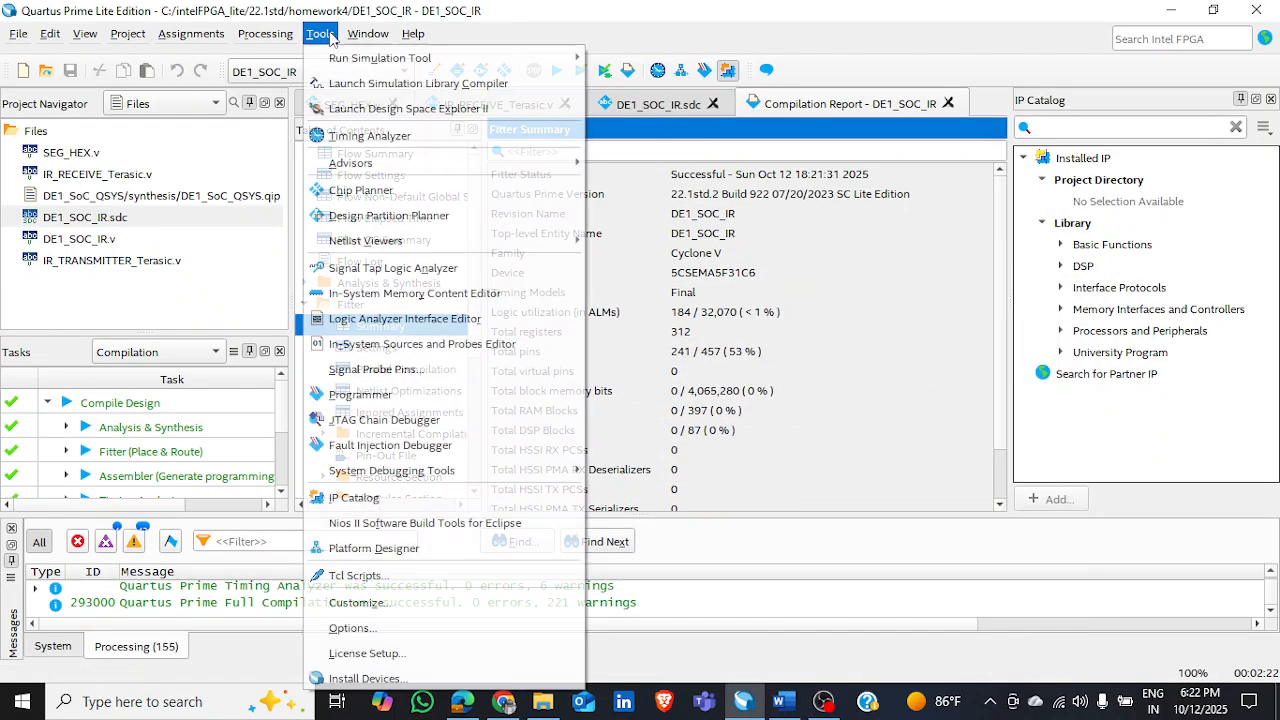
click(445, 137)
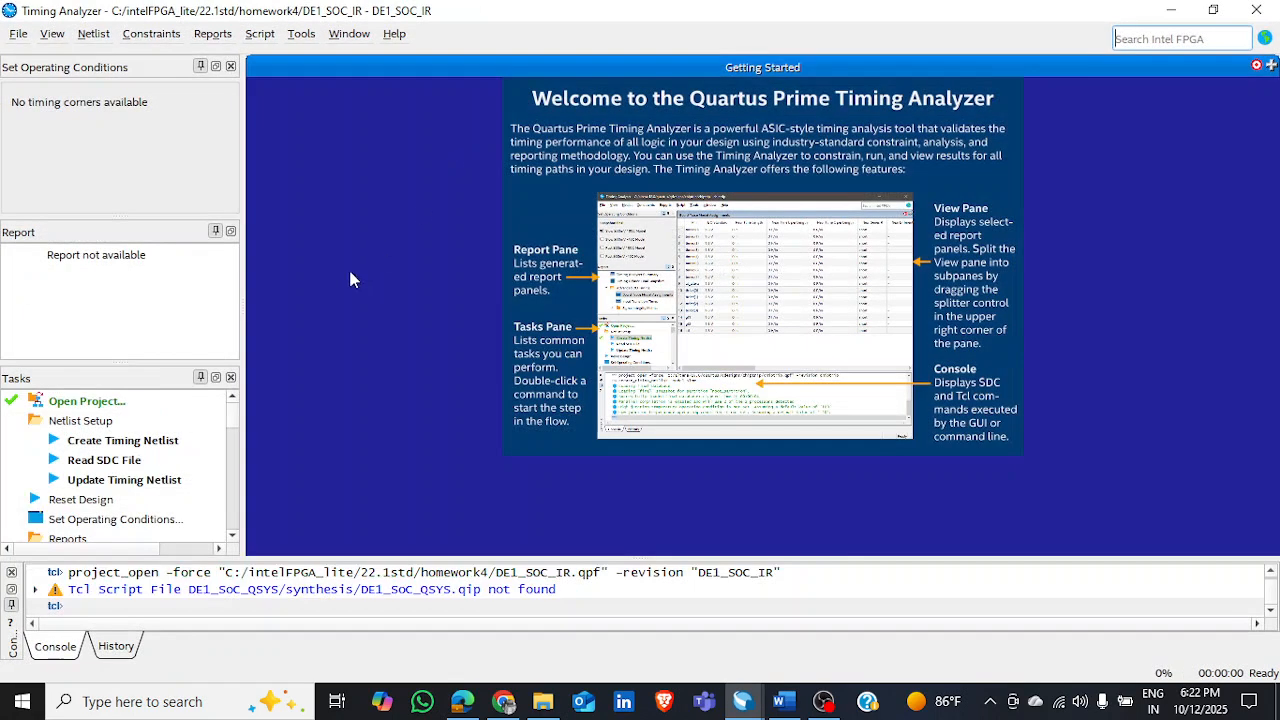
double_click(116, 440)
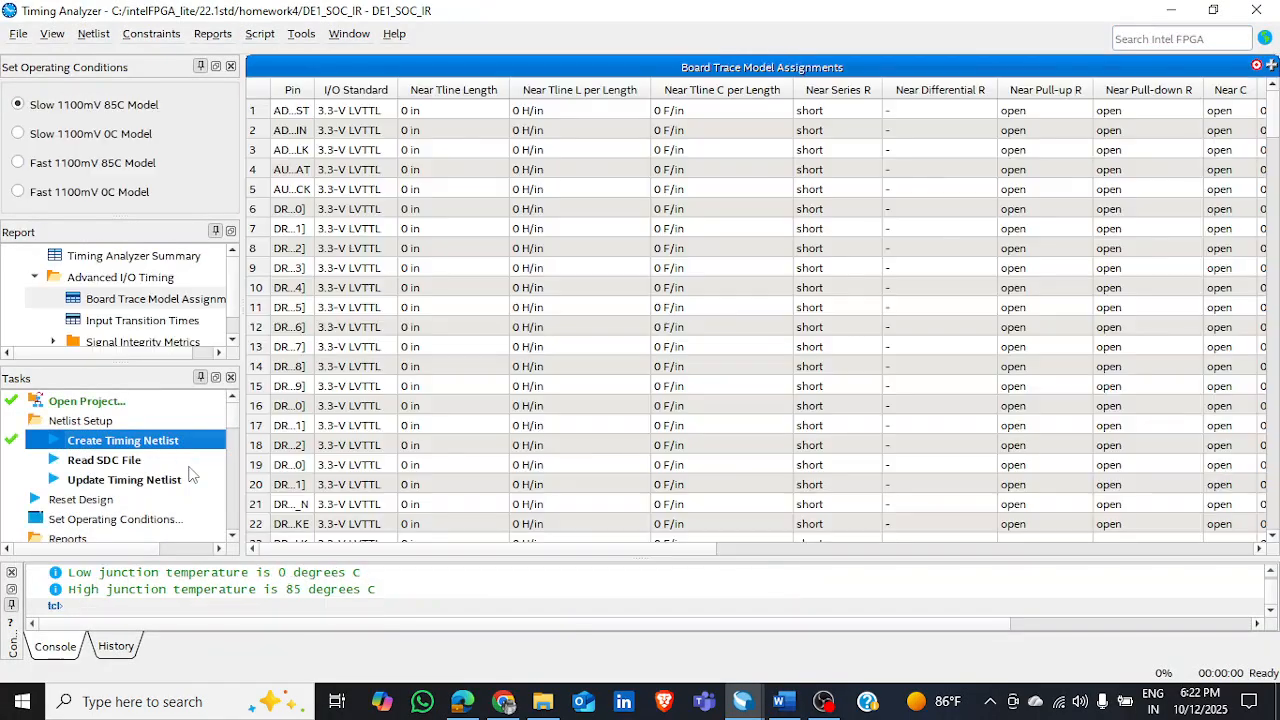
- Generate the Fmax Summary report for the design under the 2 ns clock constraint
scroll(190, 474, down, 10)
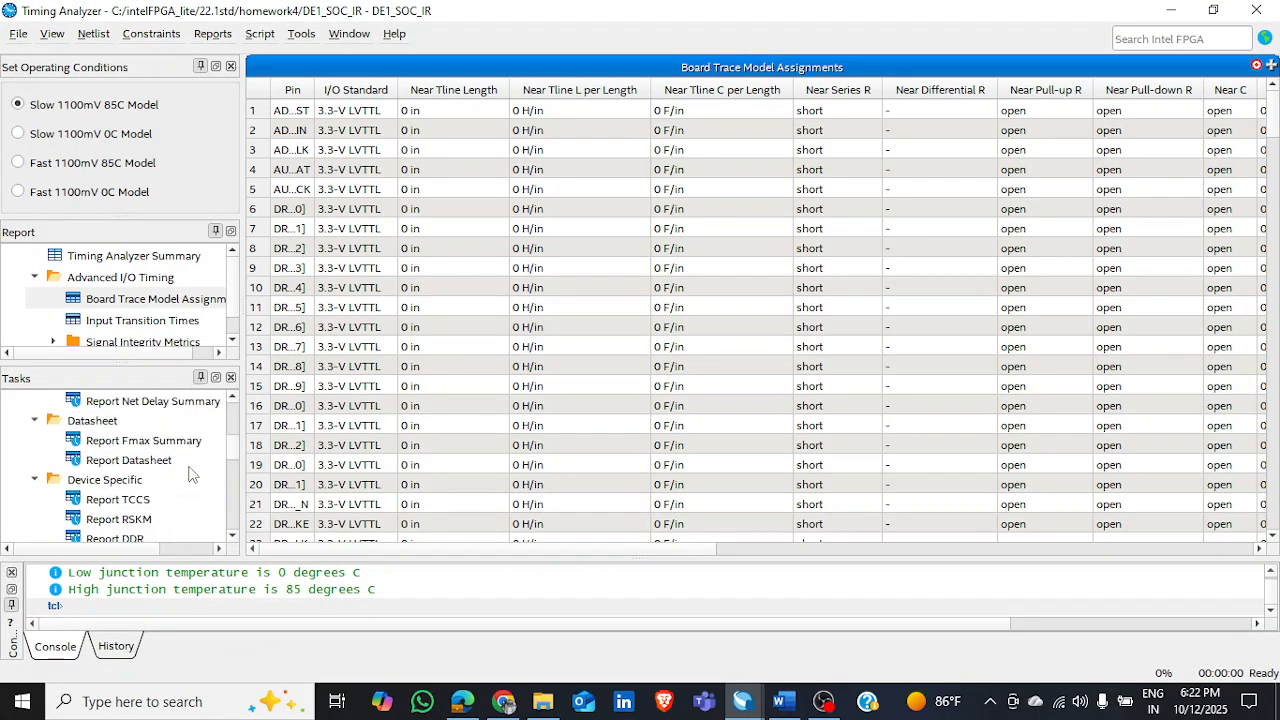
click(157, 445)
double_click(157, 444)
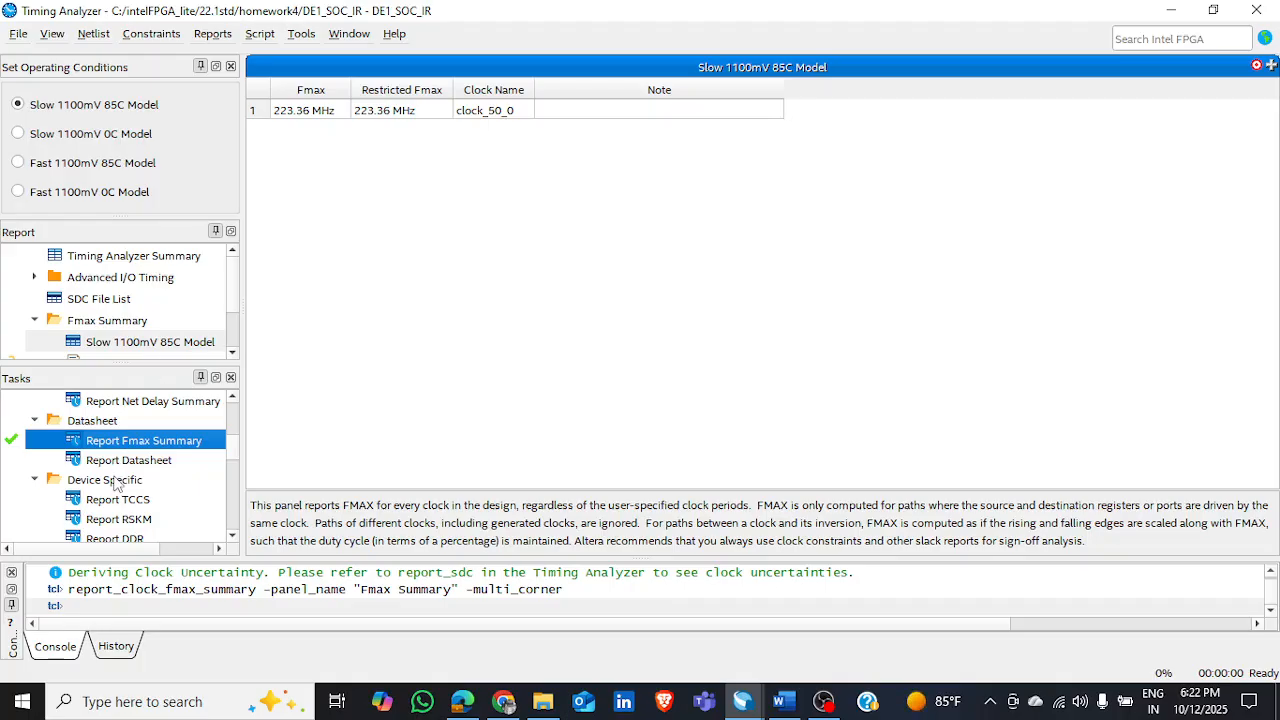
scroll(117, 485, down, 5)
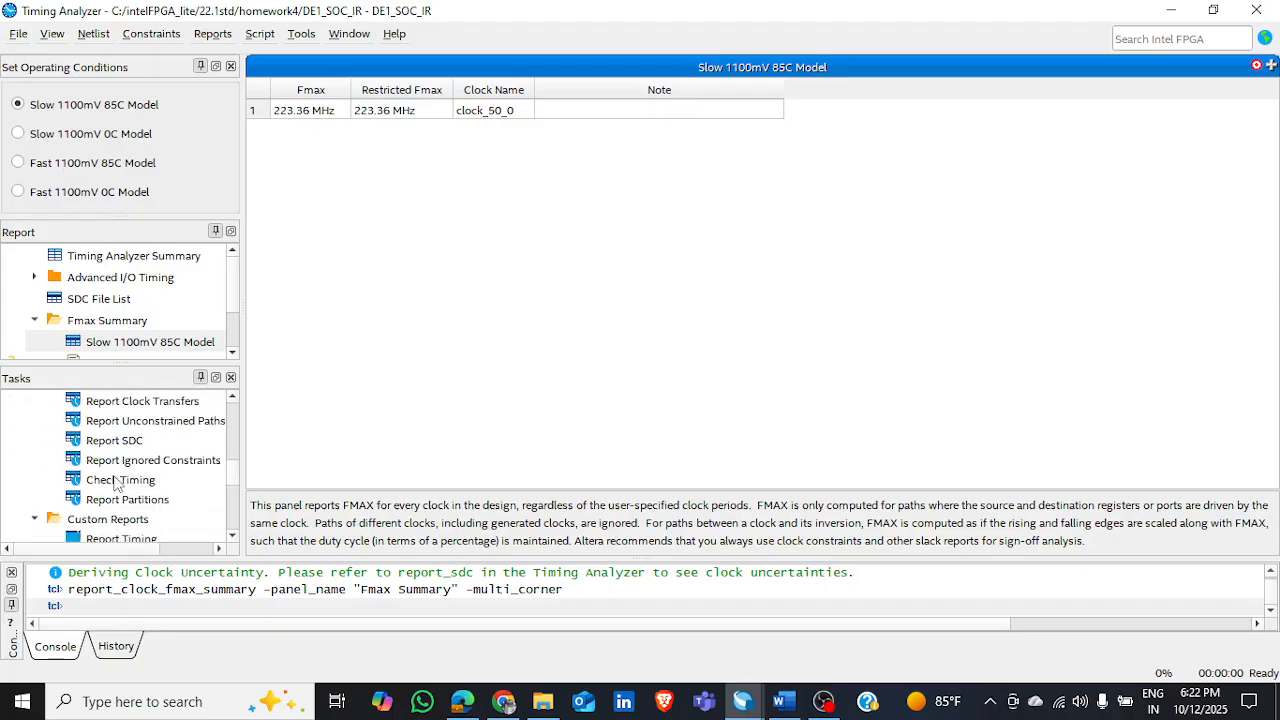
- Generate a full-path timing report of the 5 worst setup paths under the 2 ns clock constraint
scroll(117, 485, down, 1)
double_click(118, 462)
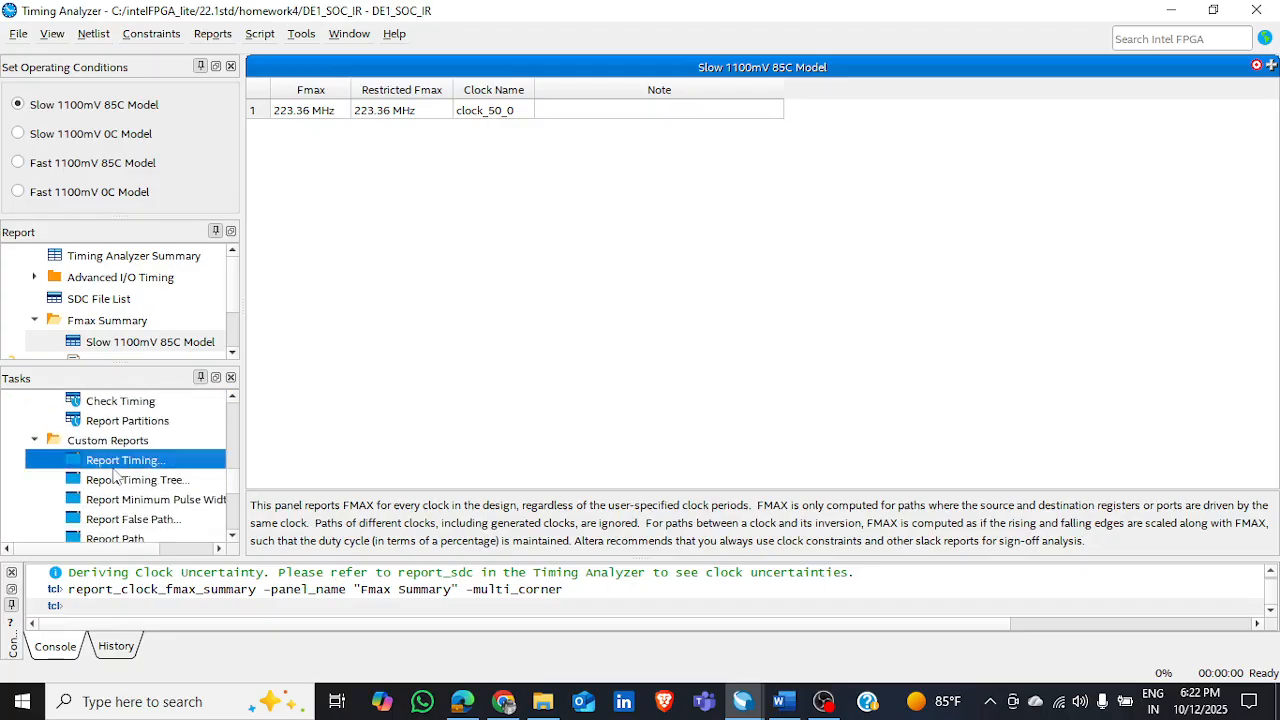
scroll(718, 464, down, 1)
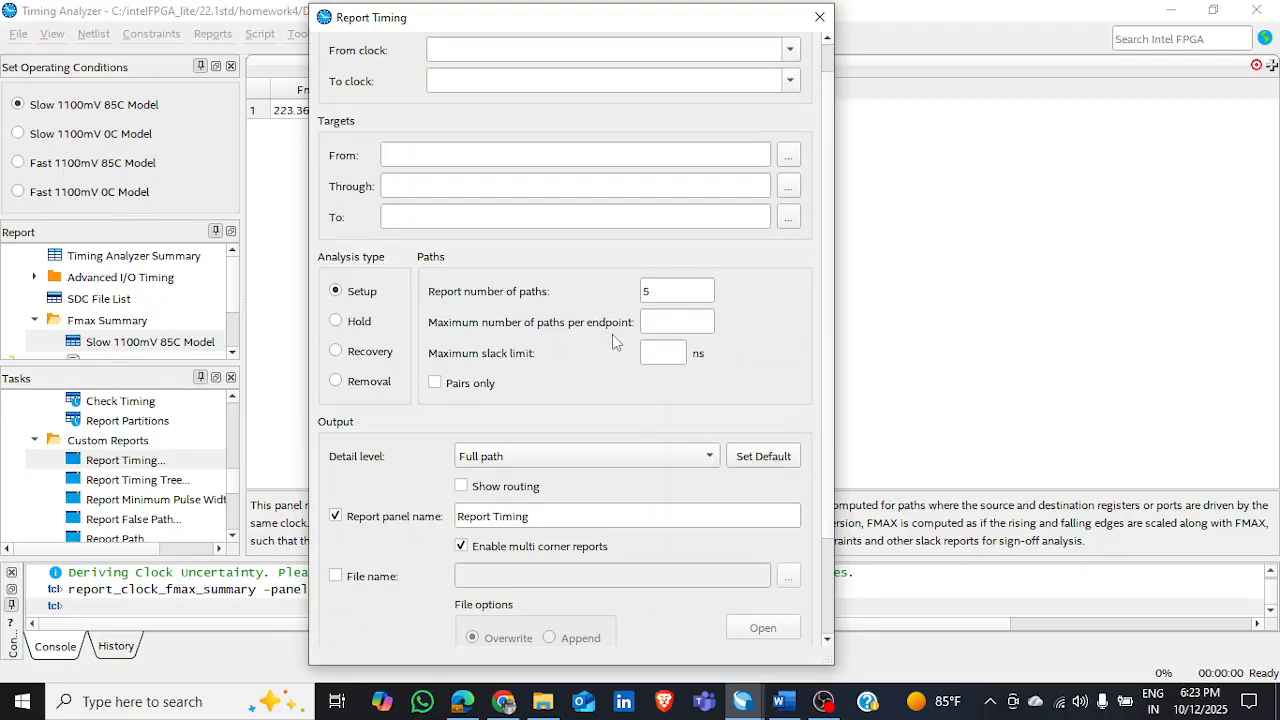
scroll(534, 553, down, 4)
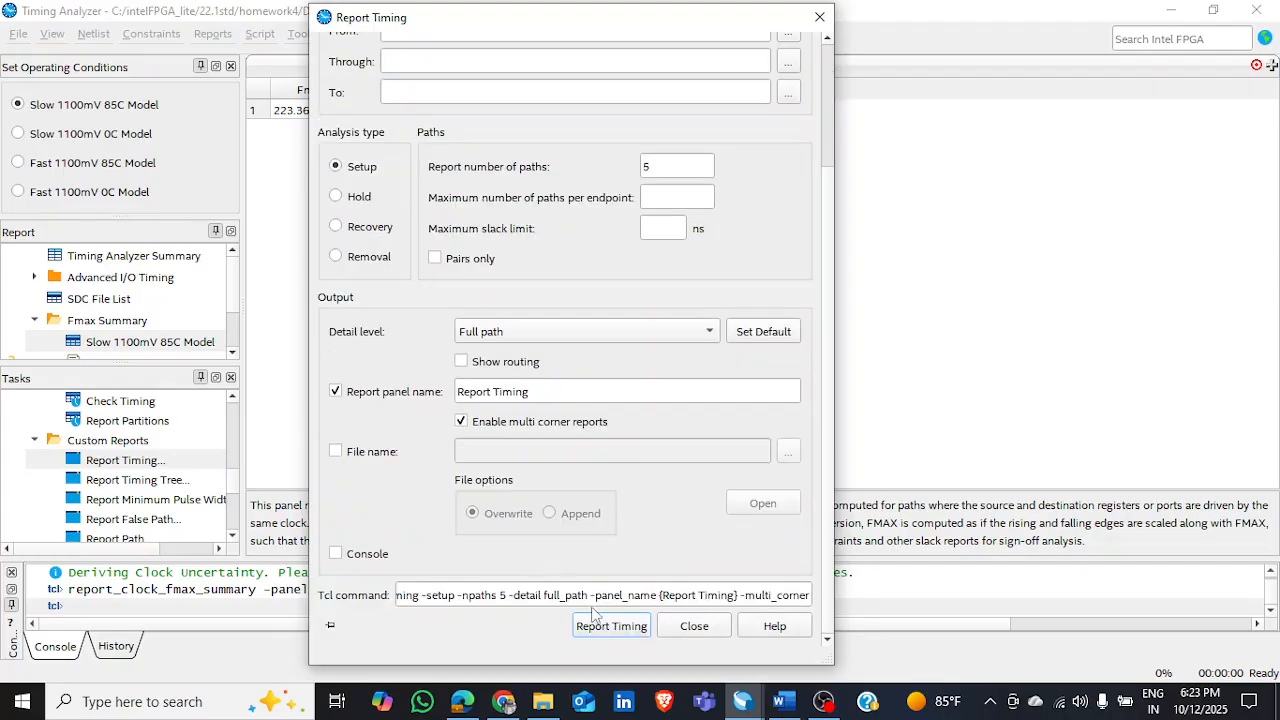
click(604, 626)
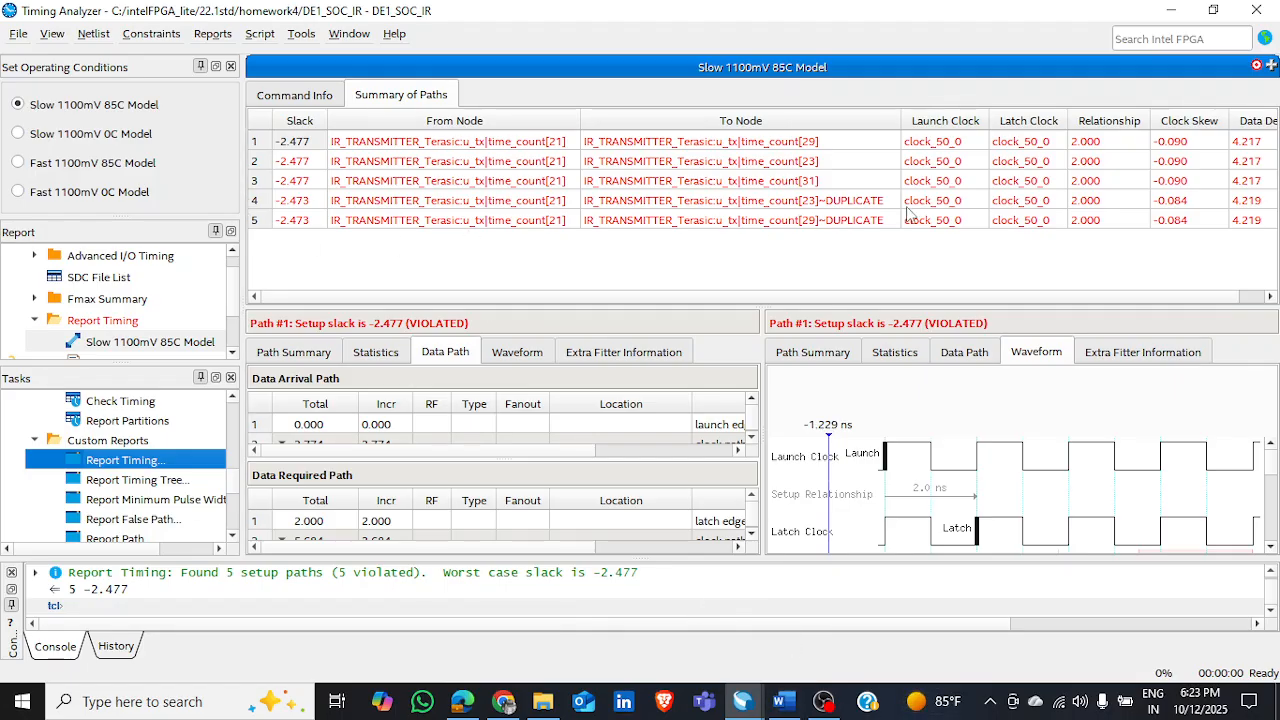
- Examine the slack, clock and data delay values of the reported paths, and close Timing Analyzer
scroll(908, 210, right, 1)
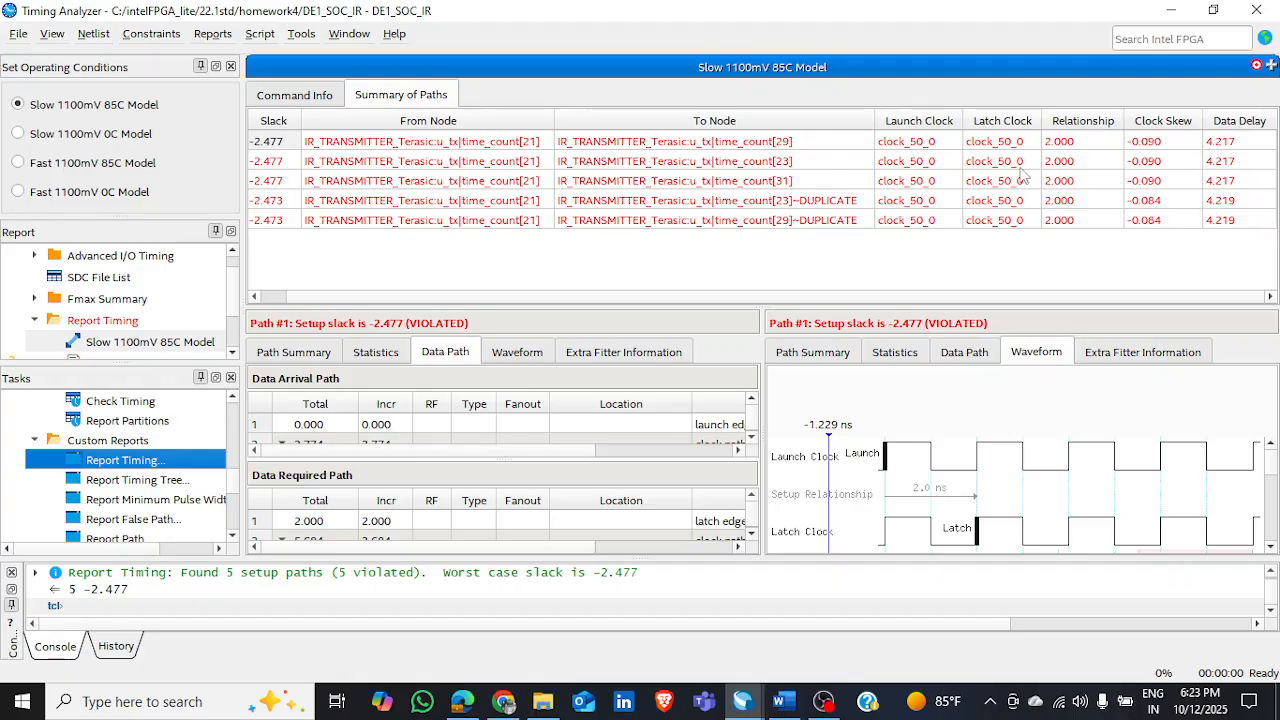
scroll(995, 170, left, 1)
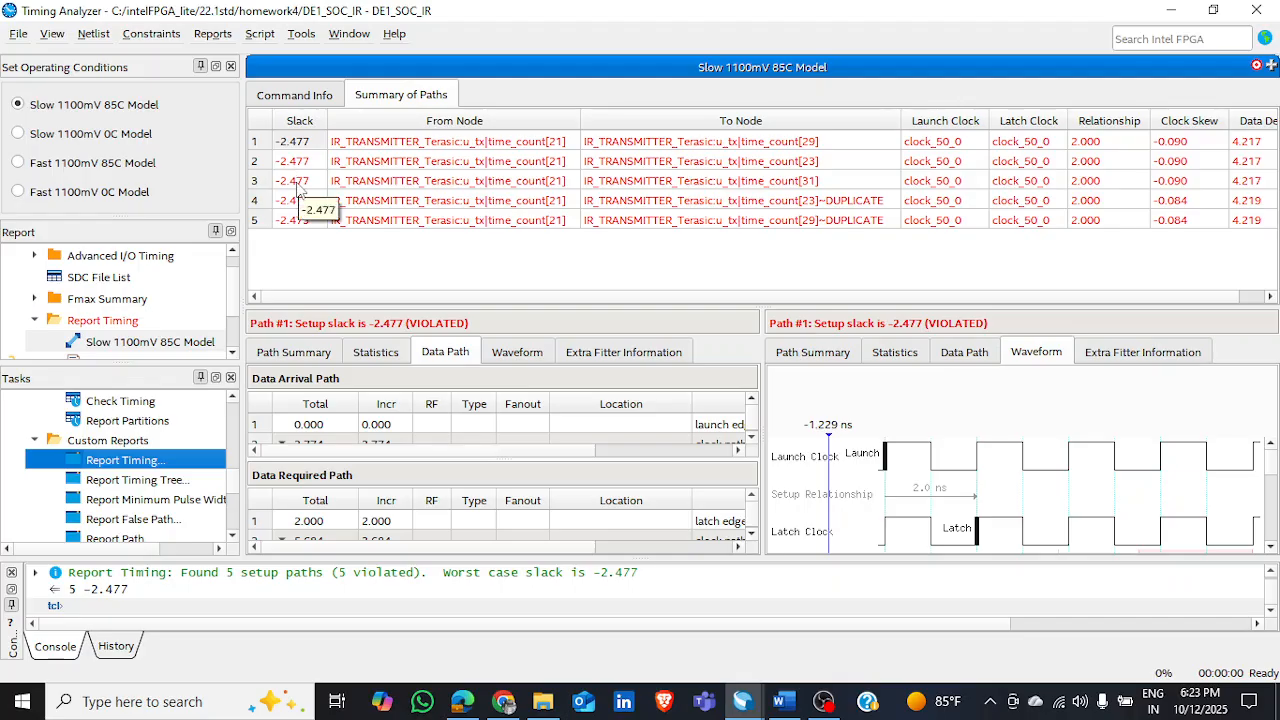
click(1265, 8)
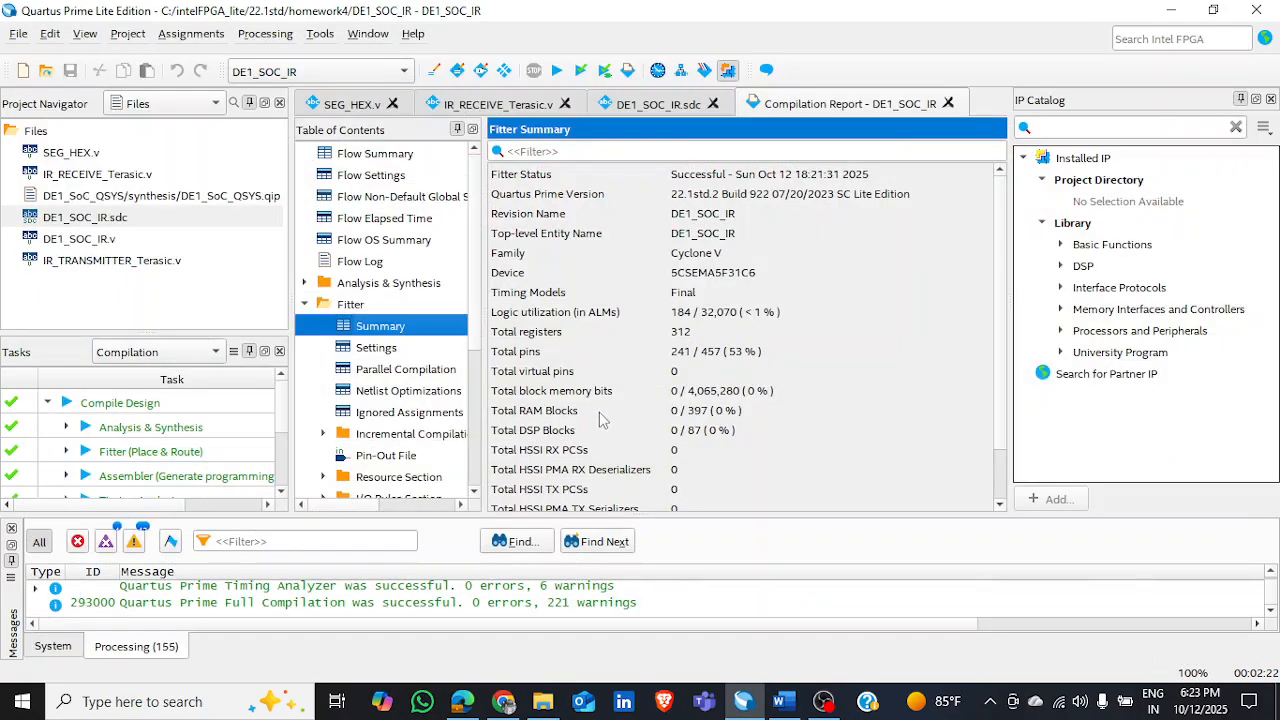
- Set the clock_50_0 period to 20.000 ns in DE1_SOC_IR.sdc, save the file and start a full compilation
click(648, 110)
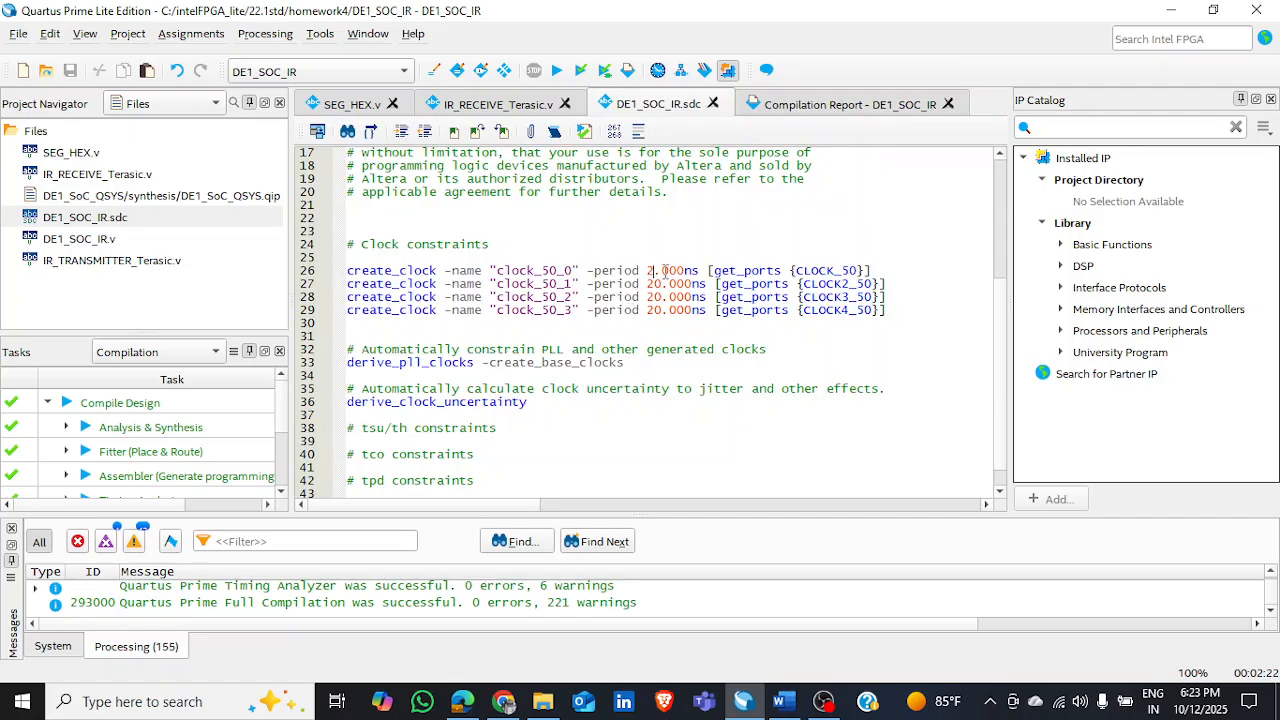
click(654, 271)
text(0)
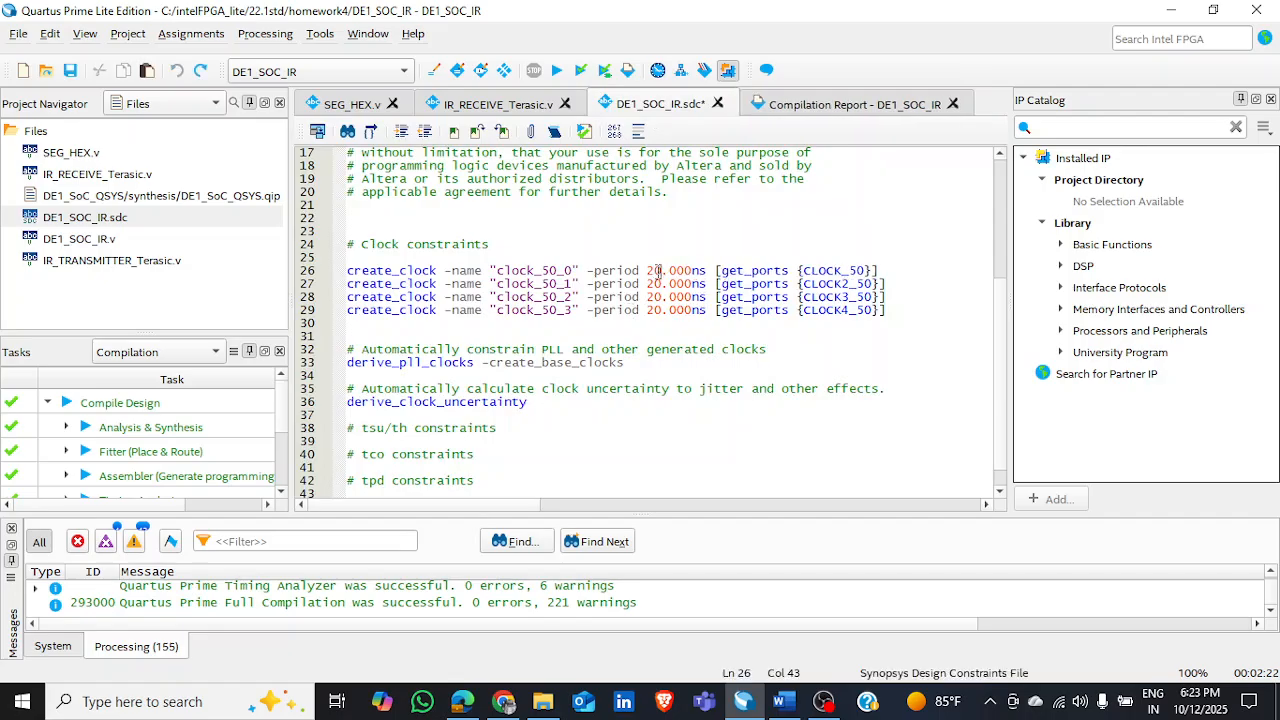
key(ctrl+s)
click(555, 71)
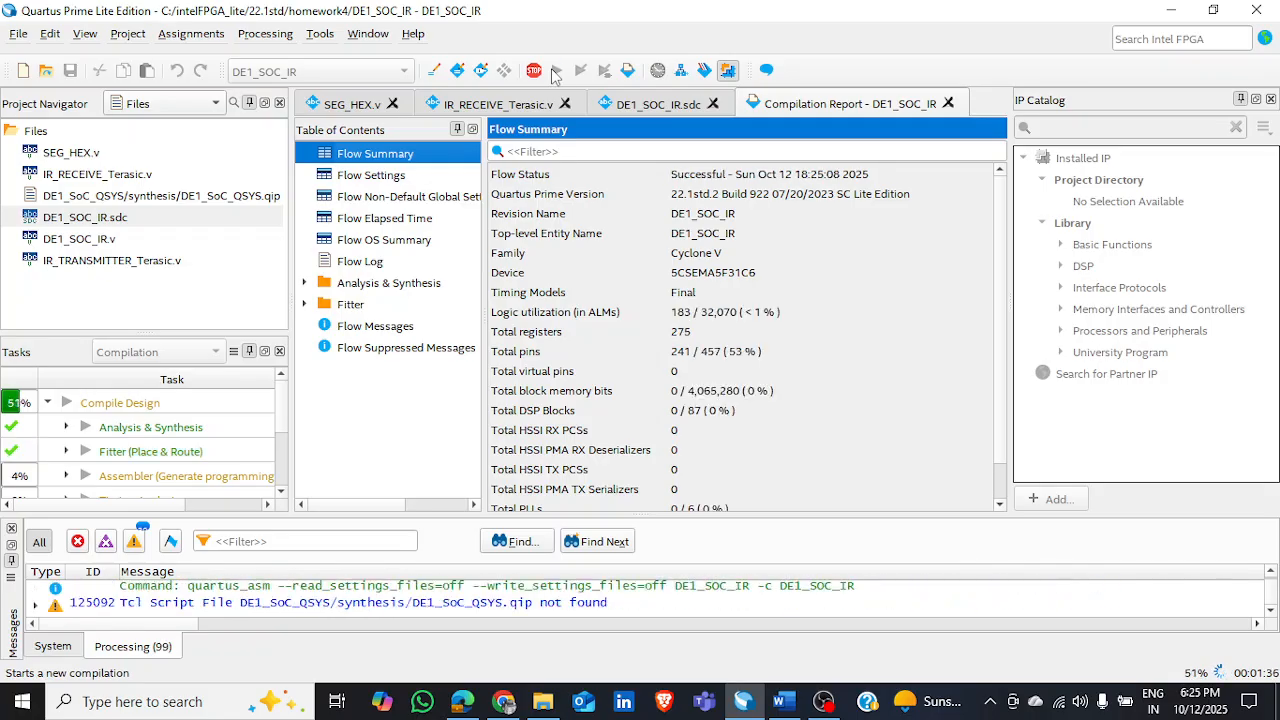
- Switch to the Word report and read Part II question a with its table of original and moved critical paths
click(782, 702)
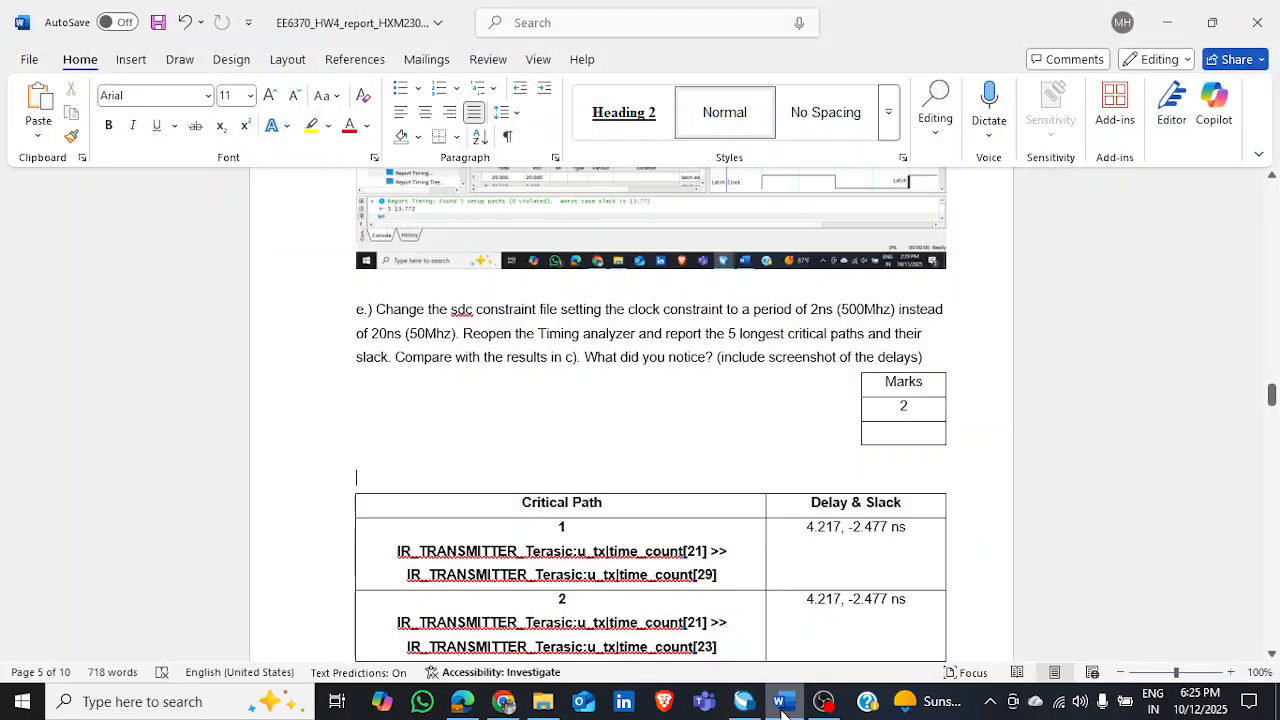
scroll(452, 408, down, 15)
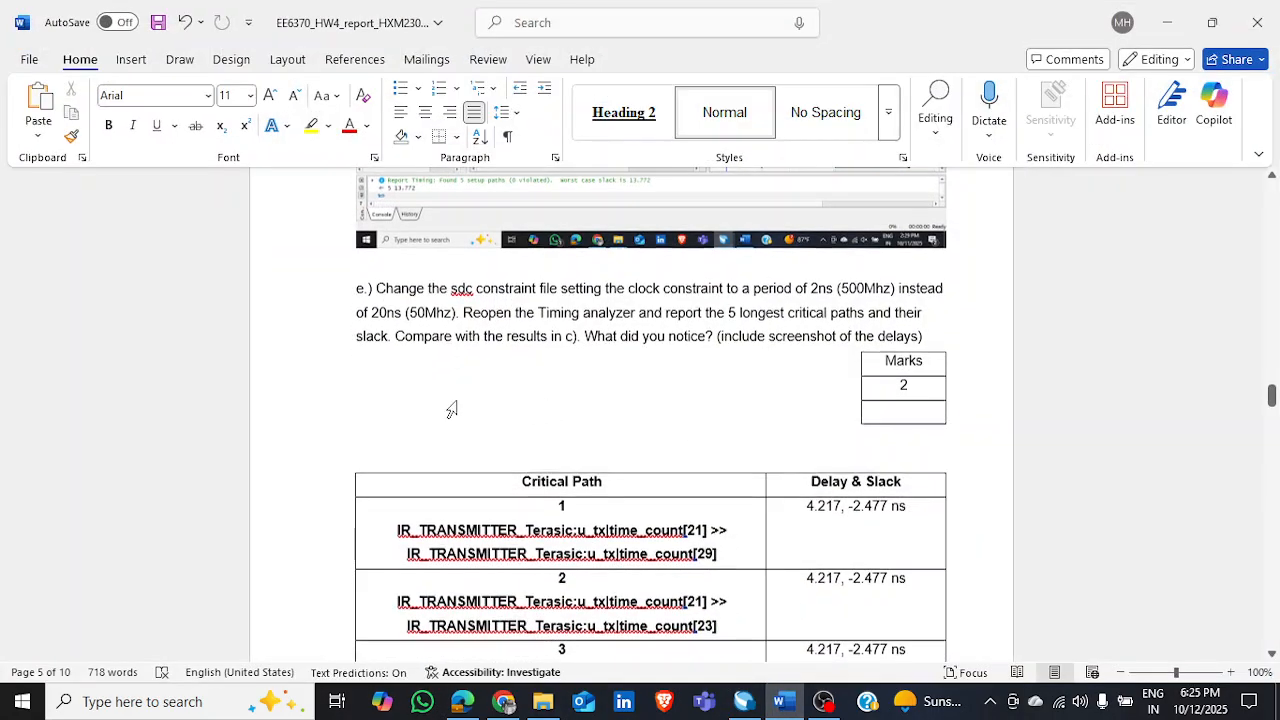
scroll(458, 401, down, 9)
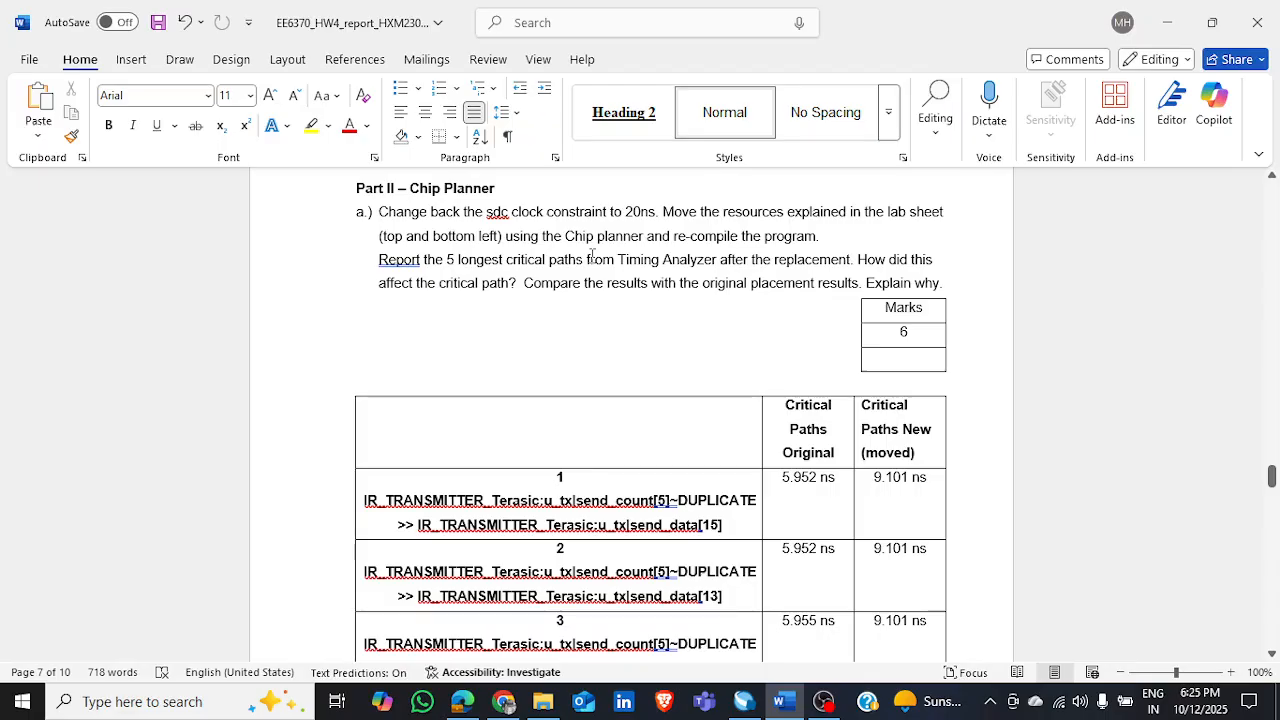
scroll(684, 323, down, 1)
scroll(684, 323, down, 1)
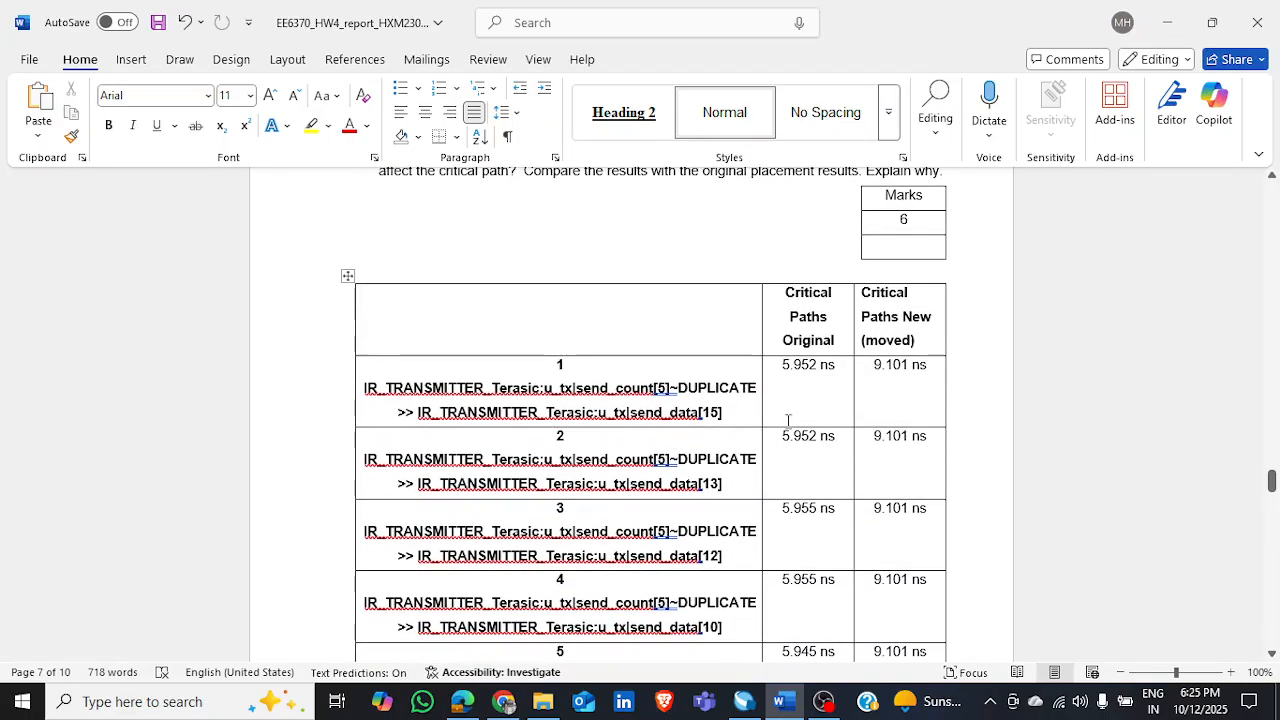
scroll(805, 403, down, 1)
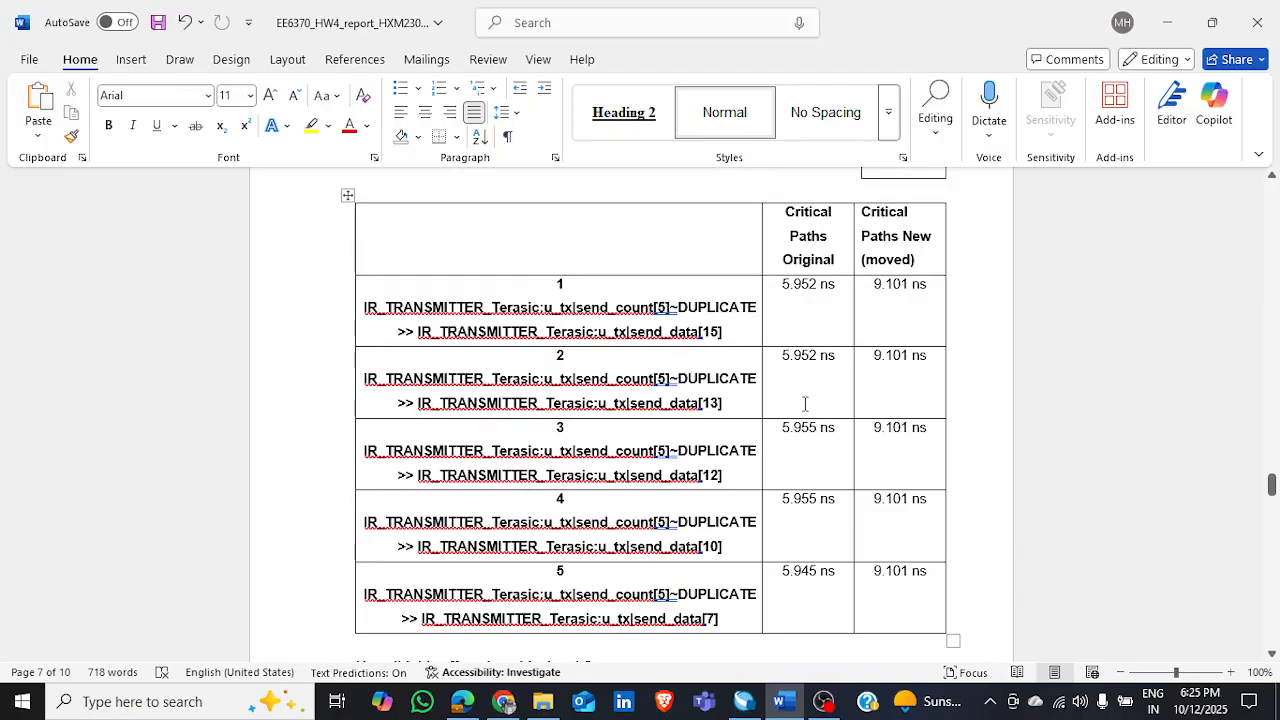
scroll(805, 403, down, 9)
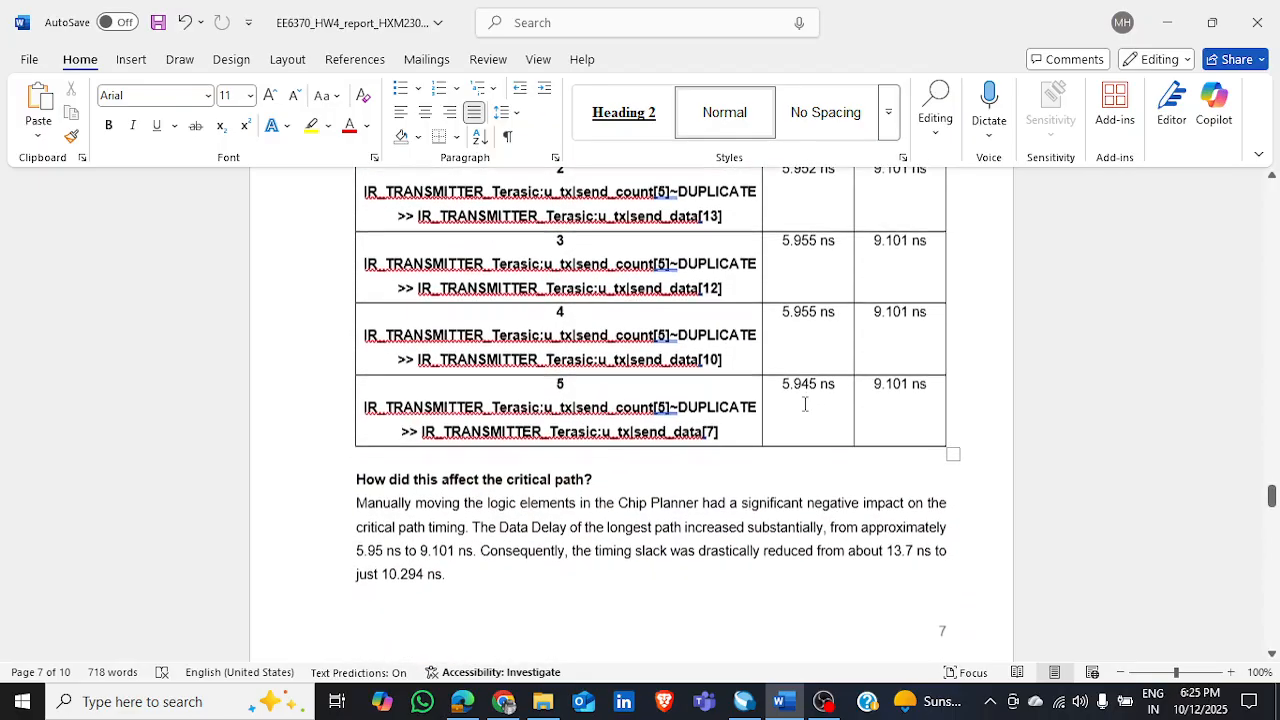
scroll(805, 403, up, 2)
scroll(805, 403, up, 4)
- Examine the Chip Planner images of the moved and original critical path placements in the report
scroll(805, 403, down, 10)
scroll(805, 403, up, 2)
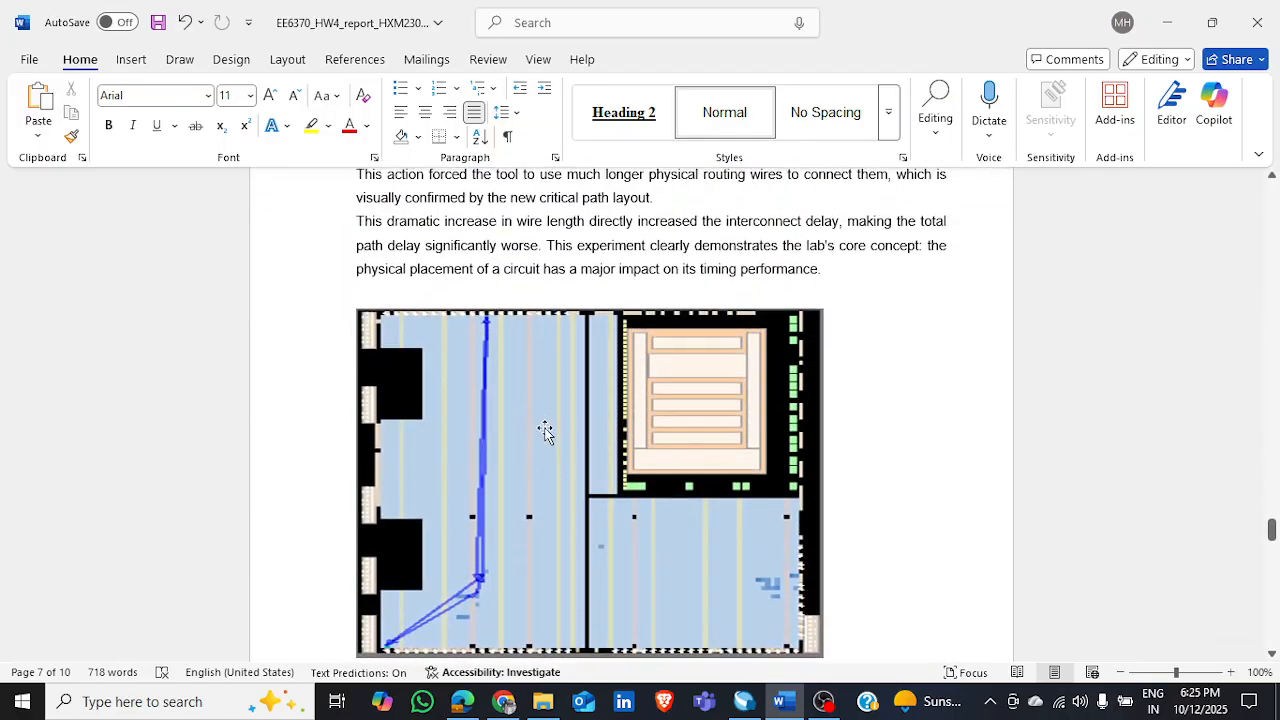
scroll(519, 417, down, 2)
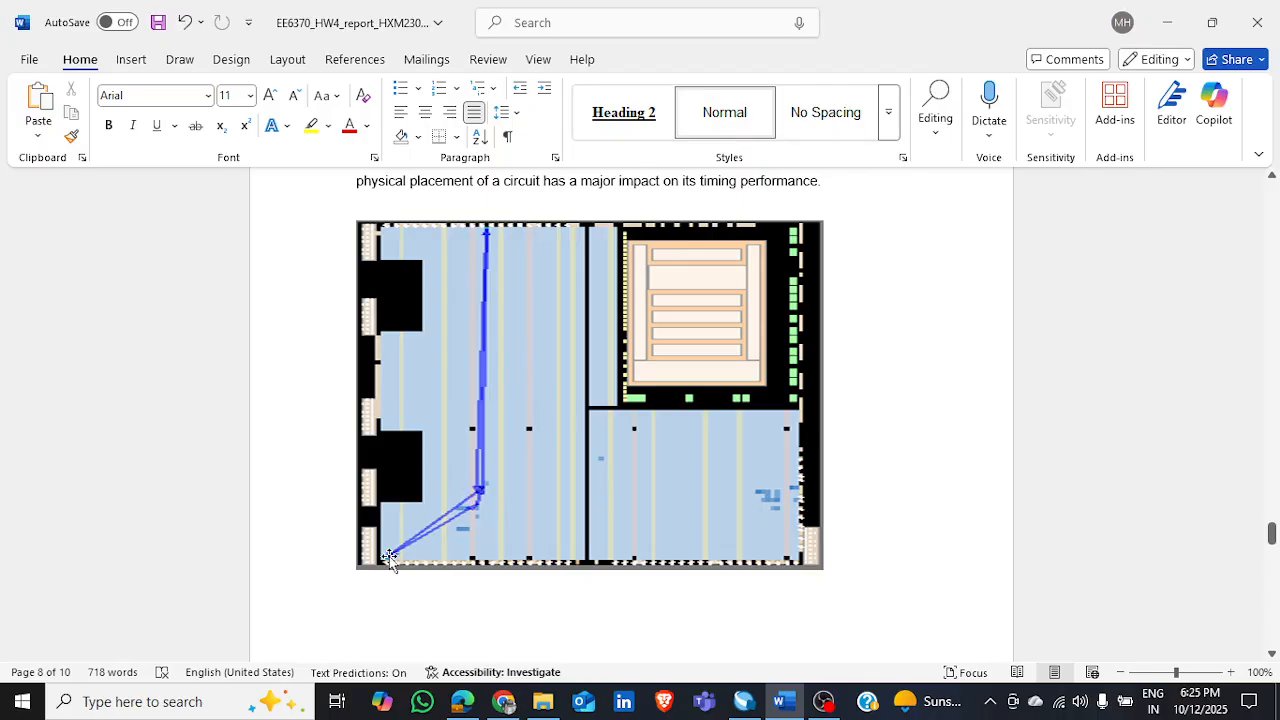
scroll(477, 460, up, 1)
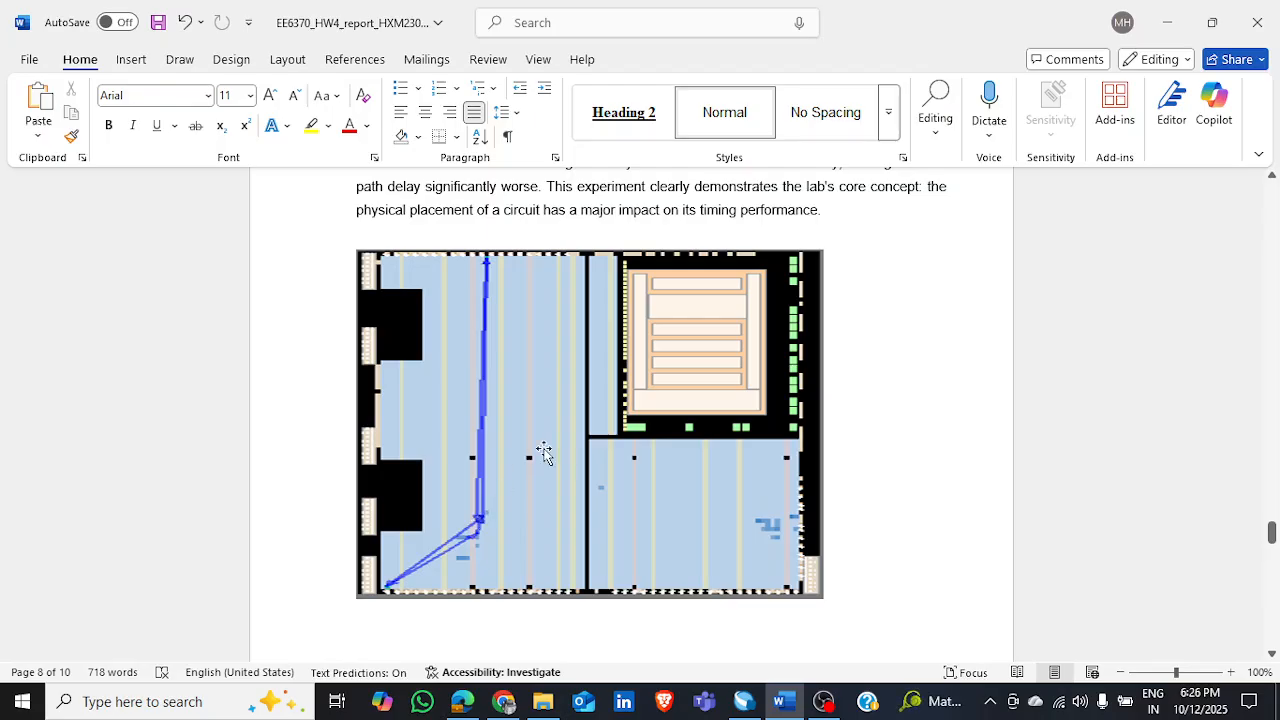
scroll(543, 450, down, 10)
scroll(543, 450, down, 3)
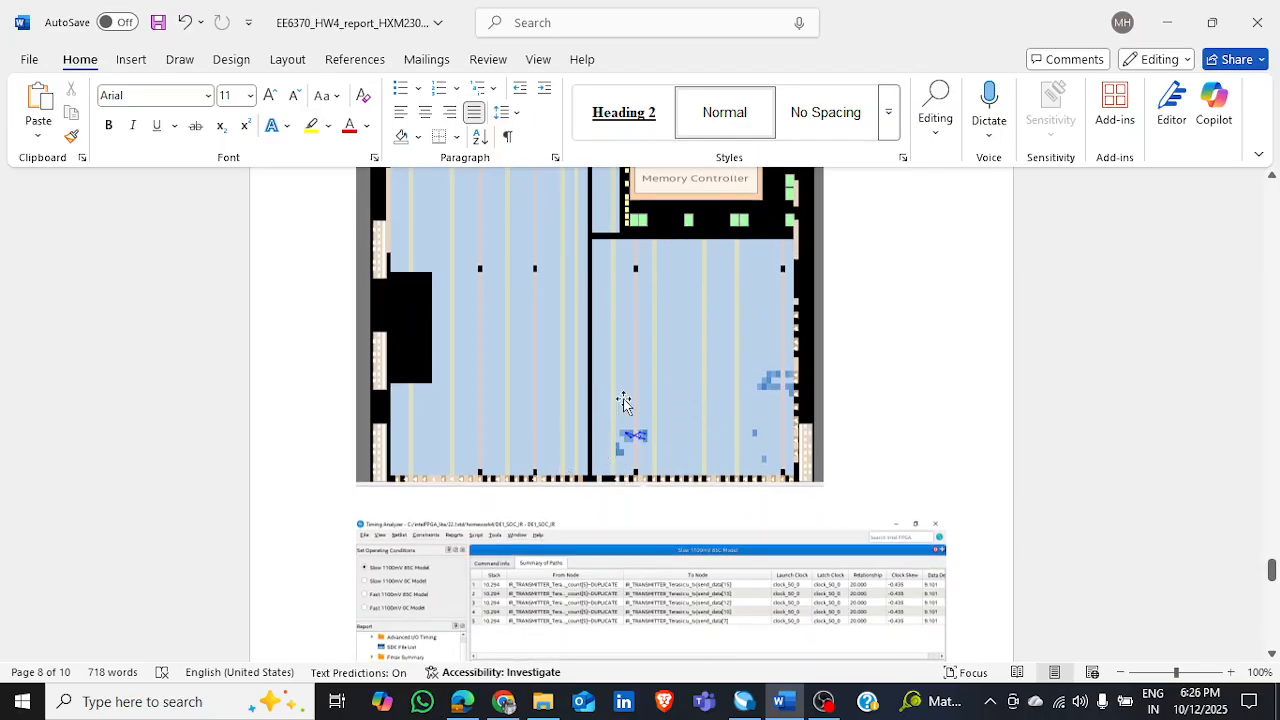
- Look over the Timing Analyzer screenshot of the moved paths in the report, and return to the original placement image
scroll(651, 517, down, 4)
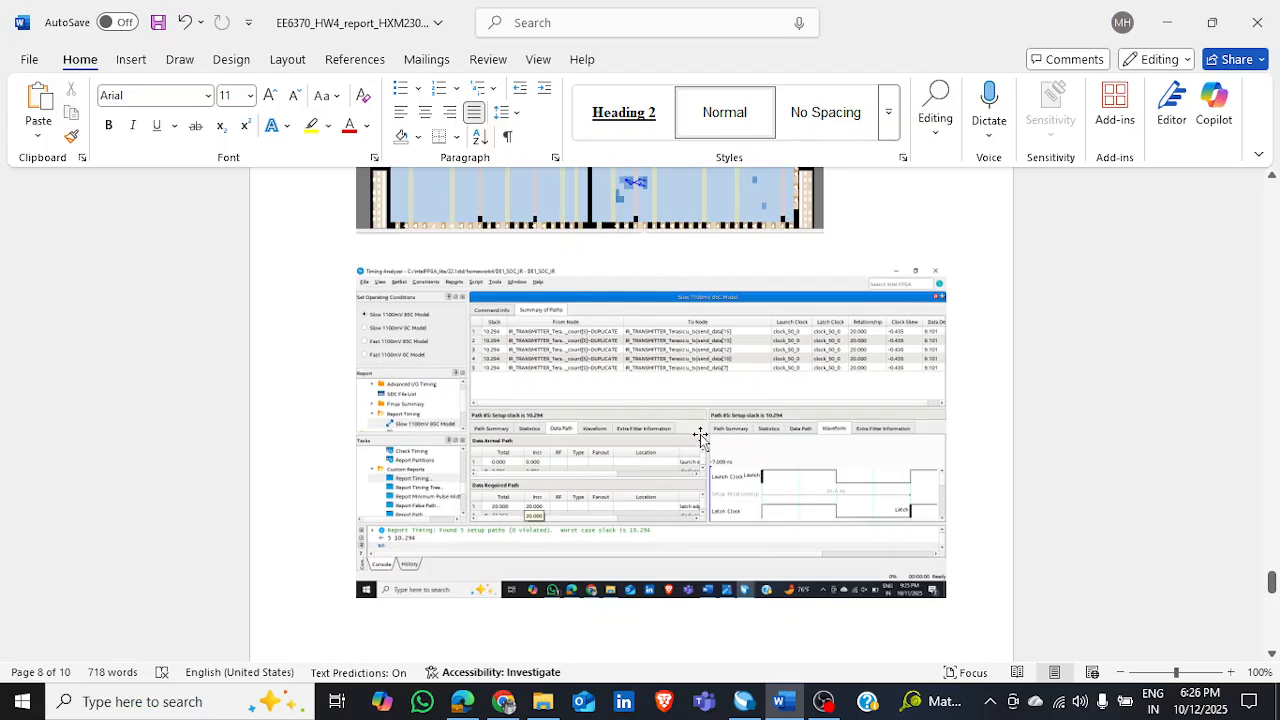
scroll(745, 358, down, 5)
scroll(745, 358, up, 2)
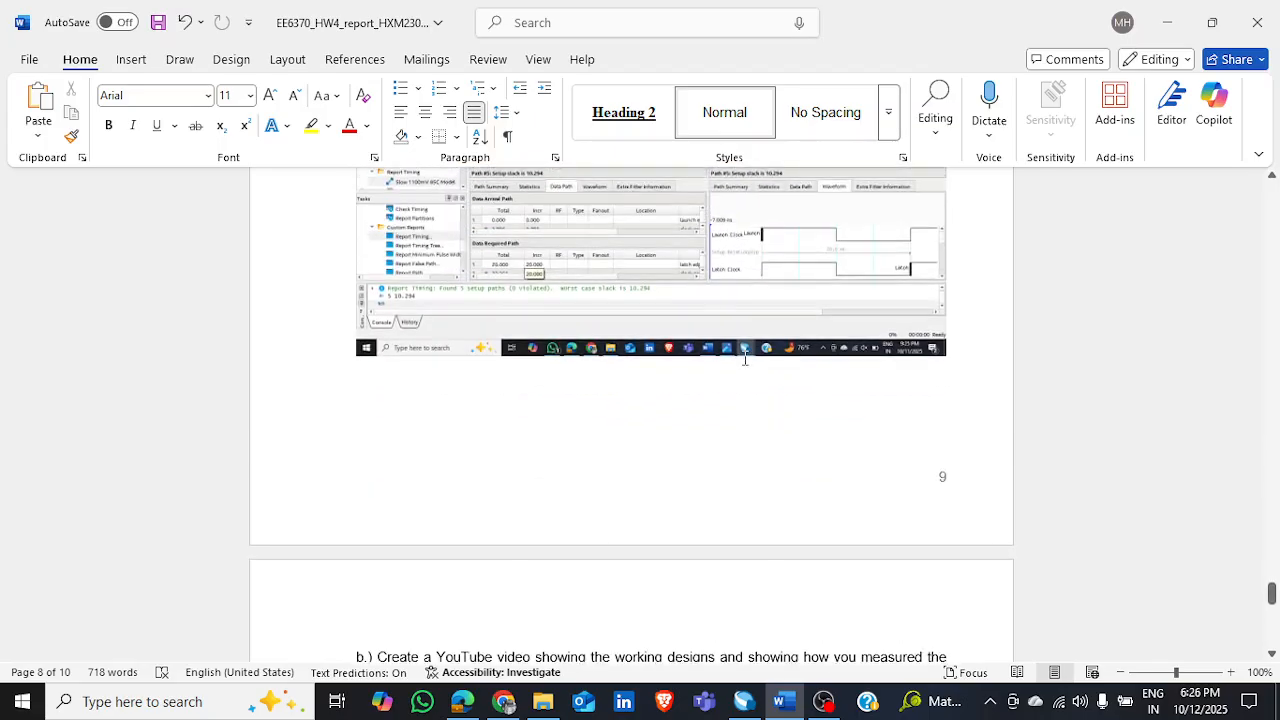
scroll(745, 358, down, 2)
scroll(745, 360, up, 7)
scroll(743, 357, up, 5)
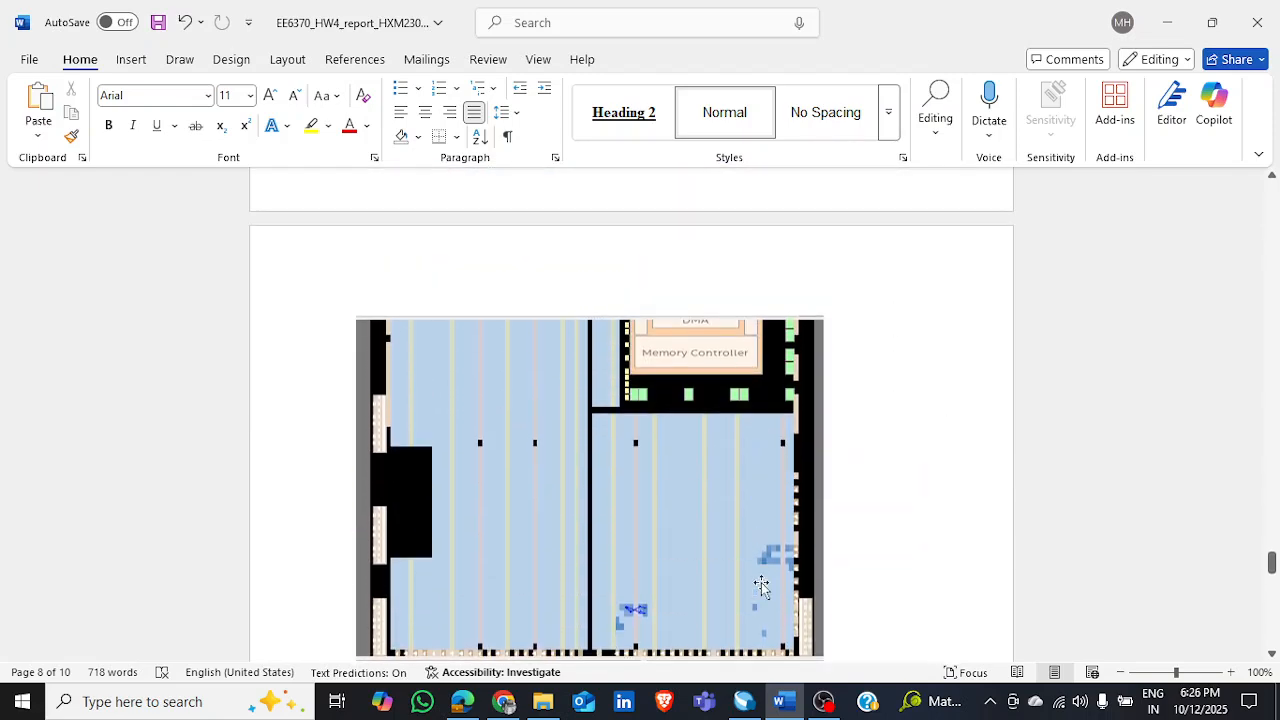
- Switch to Quartus Prime, review the recompiled design's Flow Summary, and launch Timing Analyzer
click(741, 701)
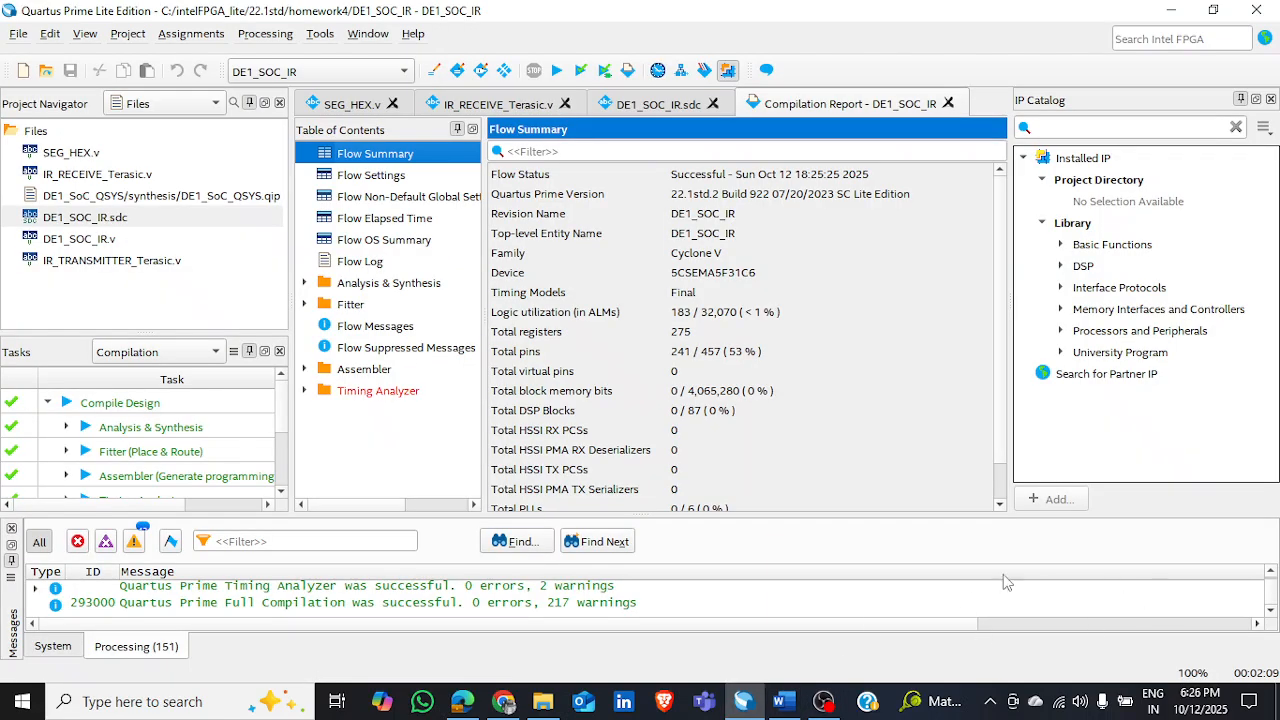
scroll(700, 355, down, 1)
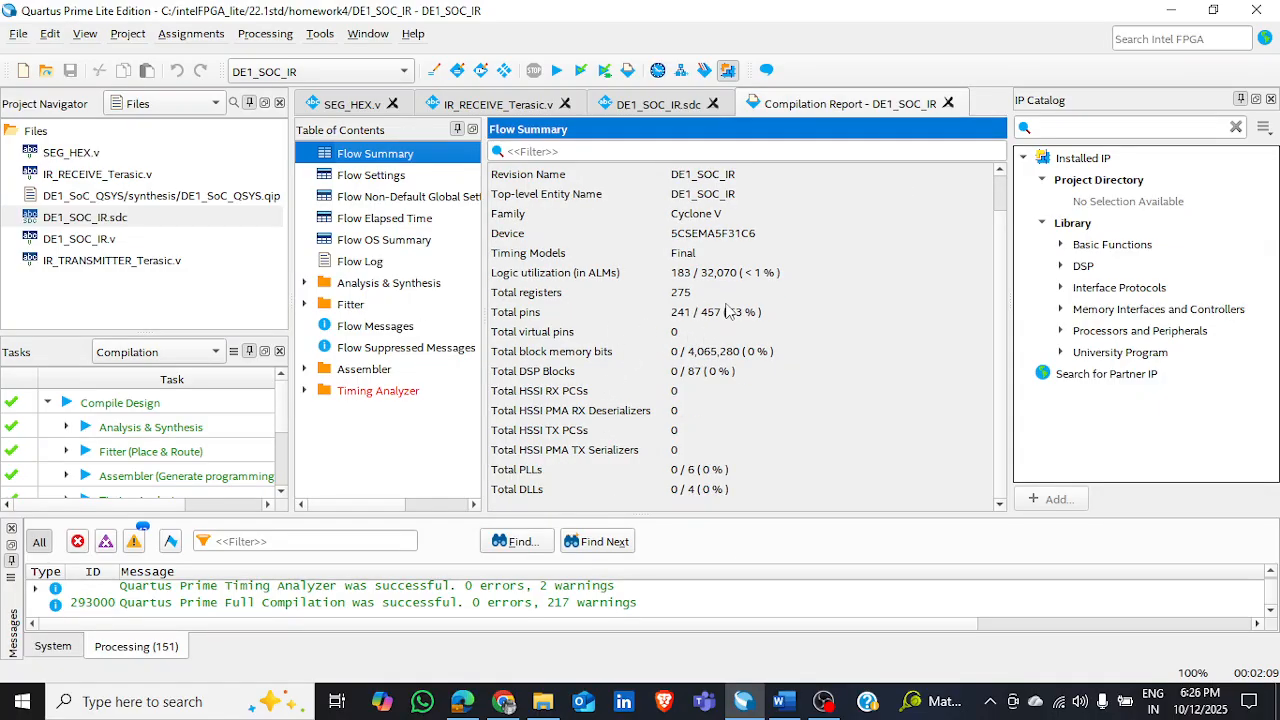
click(321, 34)
click(369, 131)
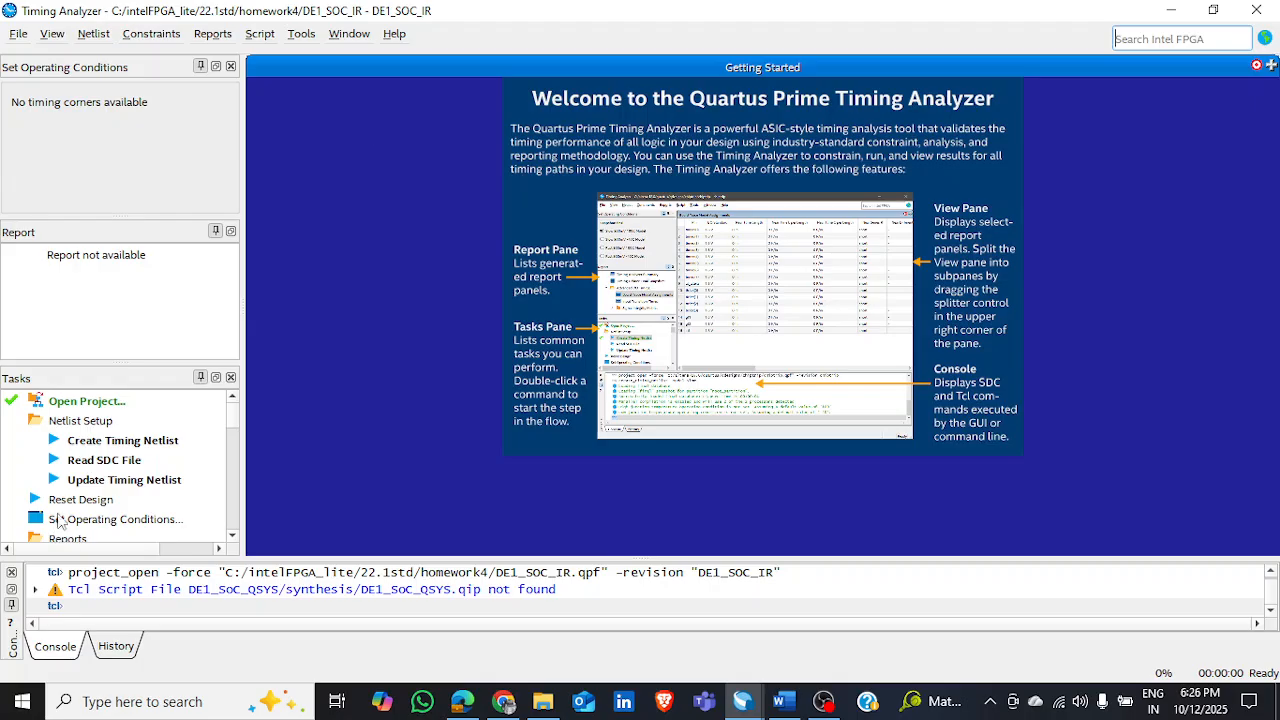
- Create the timing netlist and generate the Fmax Summary report for the 20 ns design
double_click(112, 441)
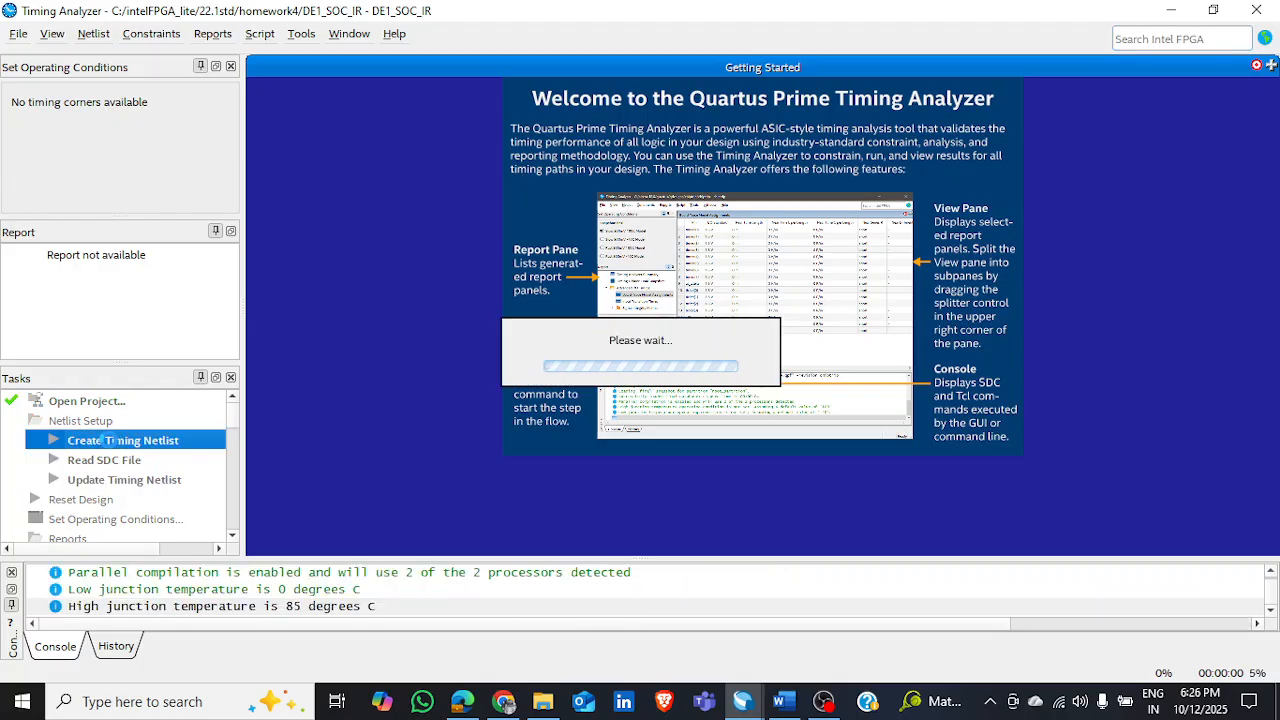
scroll(112, 445, down, 5)
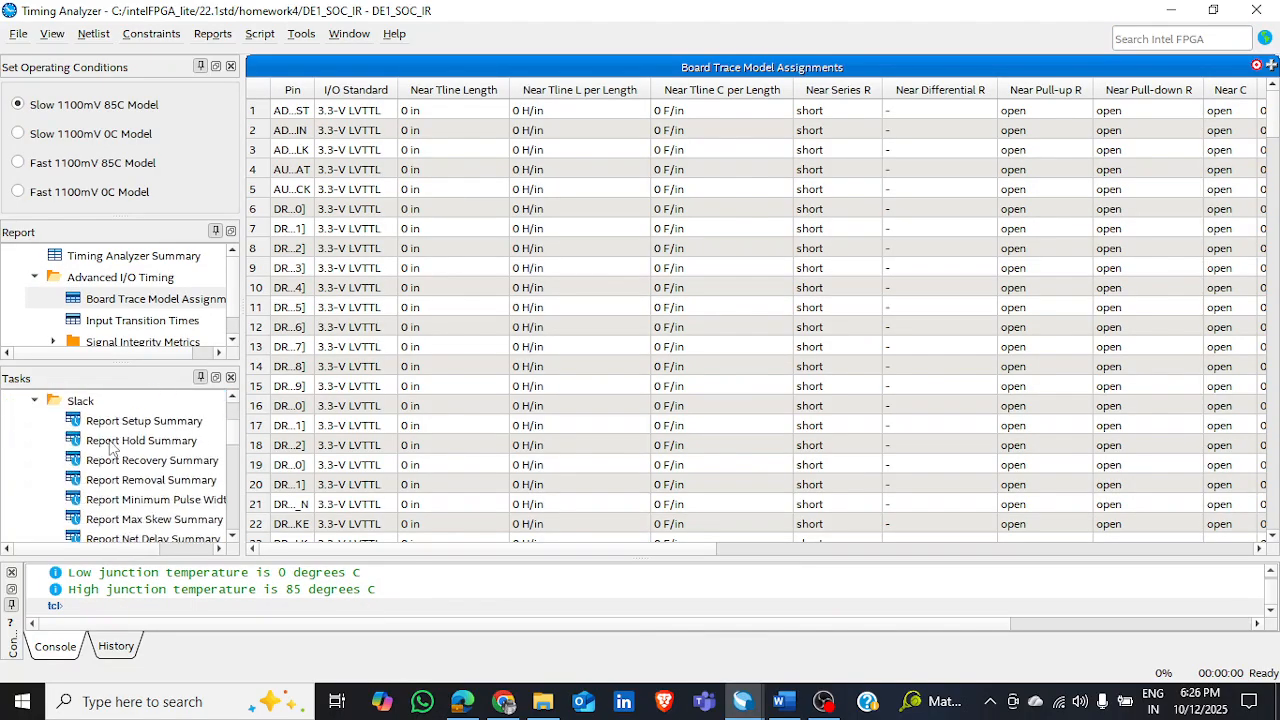
double_click(144, 403)
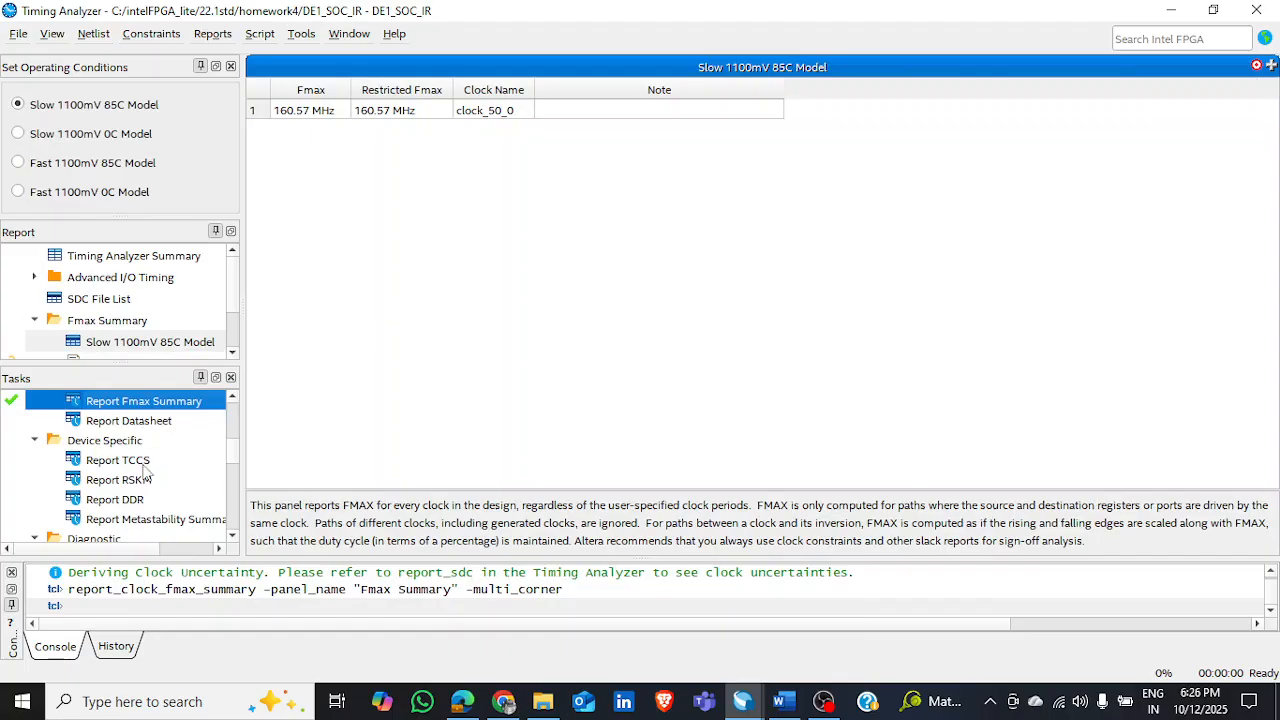
- Generate a full-path timing report of the 5 worst setup paths under the 20 ns clock constraint
scroll(146, 470, down, 3)
scroll(145, 470, down, 3)
scroll(152, 452, up, 2)
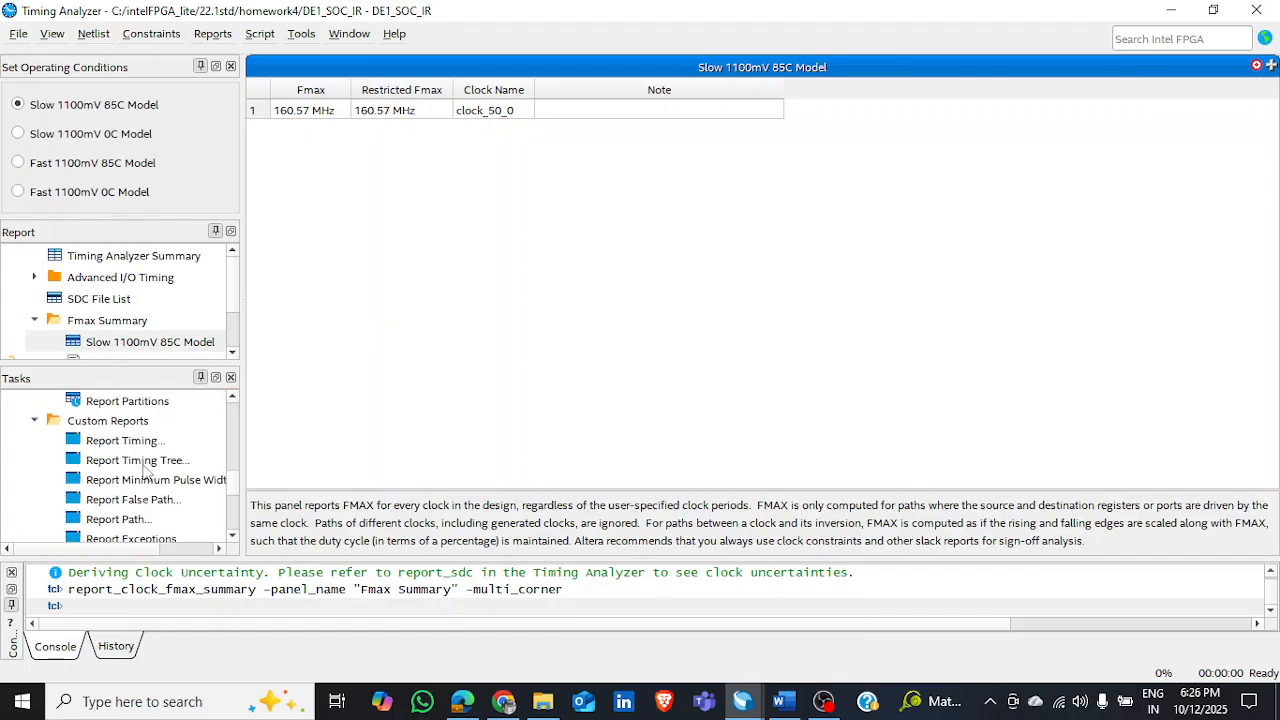
double_click(152, 441)
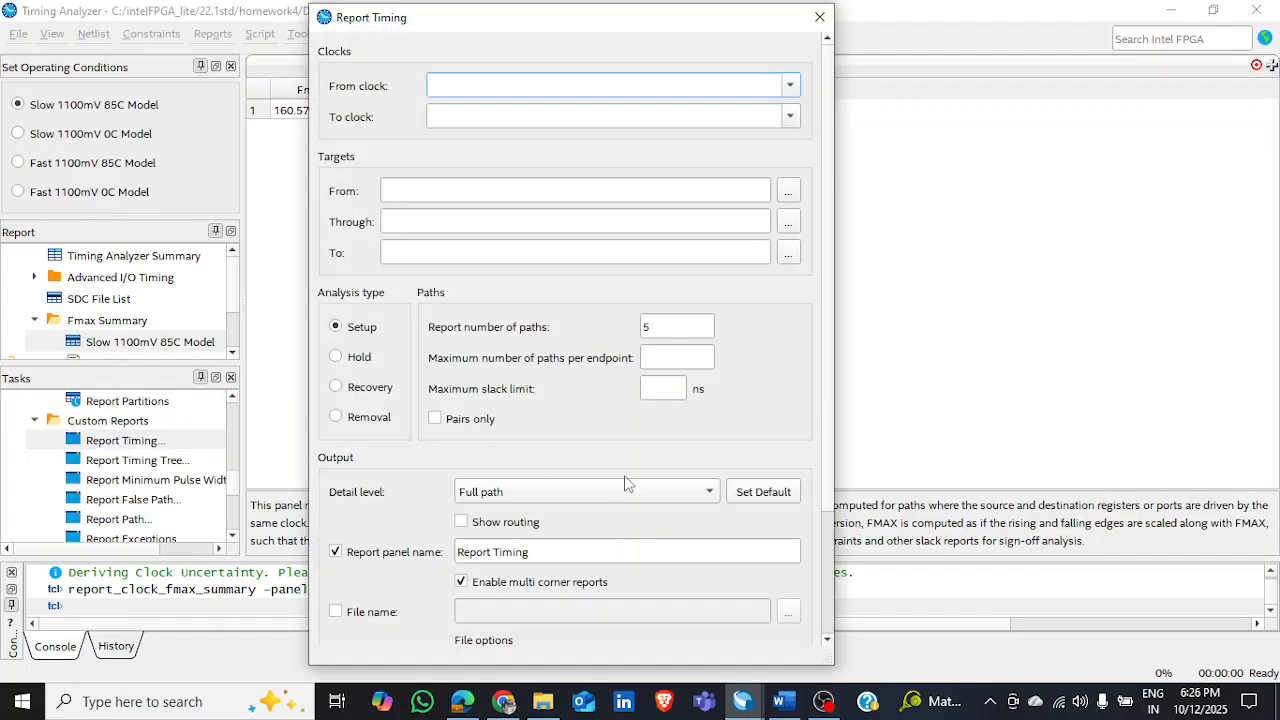
scroll(609, 473, down, 3)
click(611, 625)
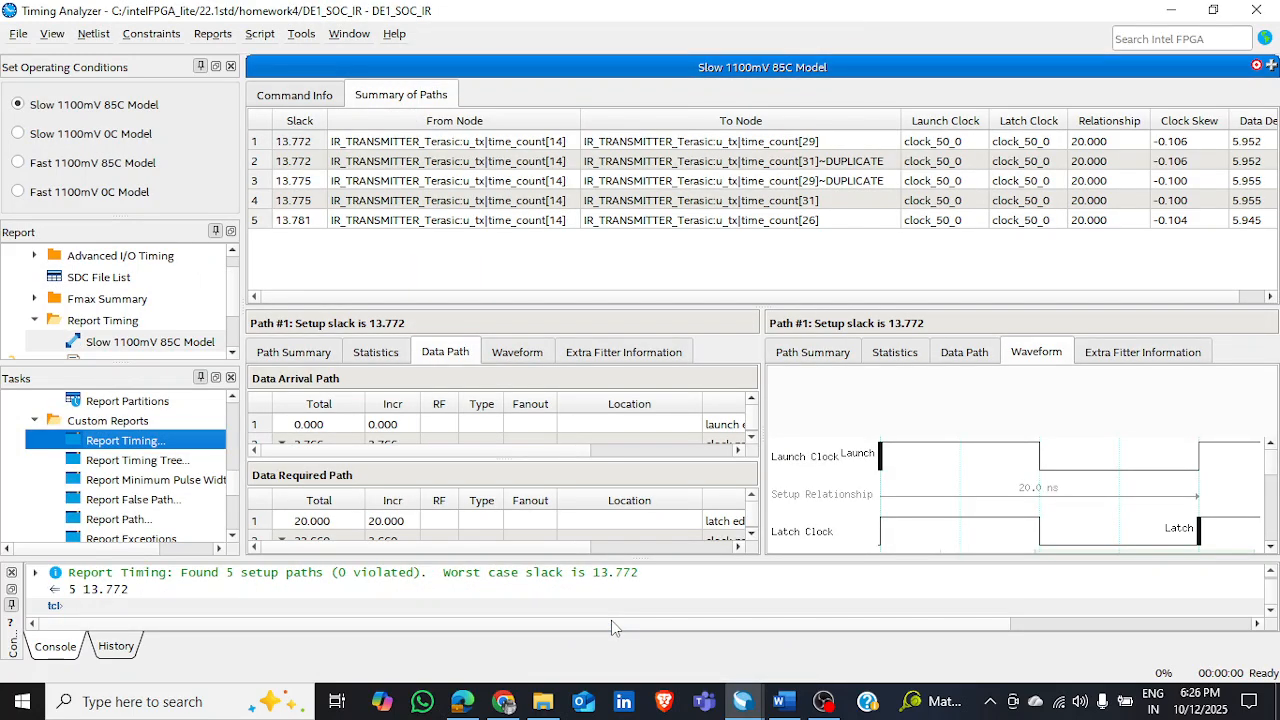
- Locate the first path in the timing summary, from time_count[14] to time_count[29], in Chip Planner
click(310, 146)
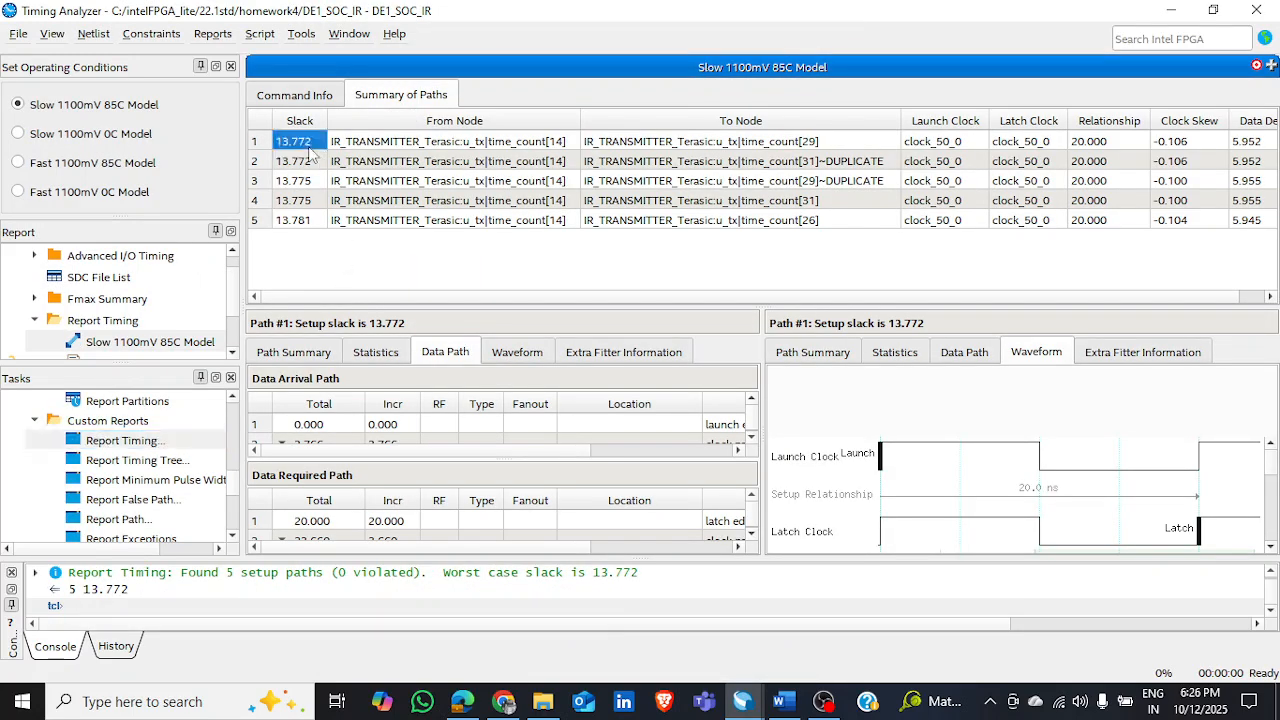
right_click(310, 146)
mouse_move(443, 497)
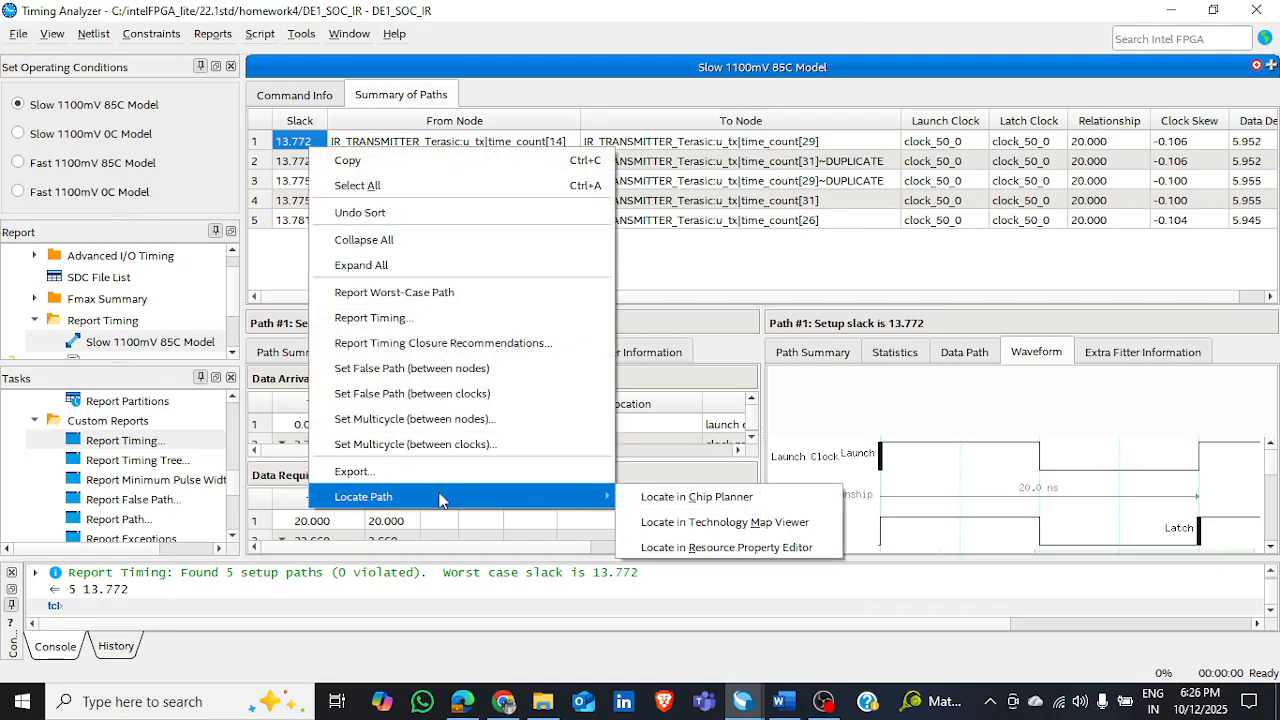
click(674, 499)
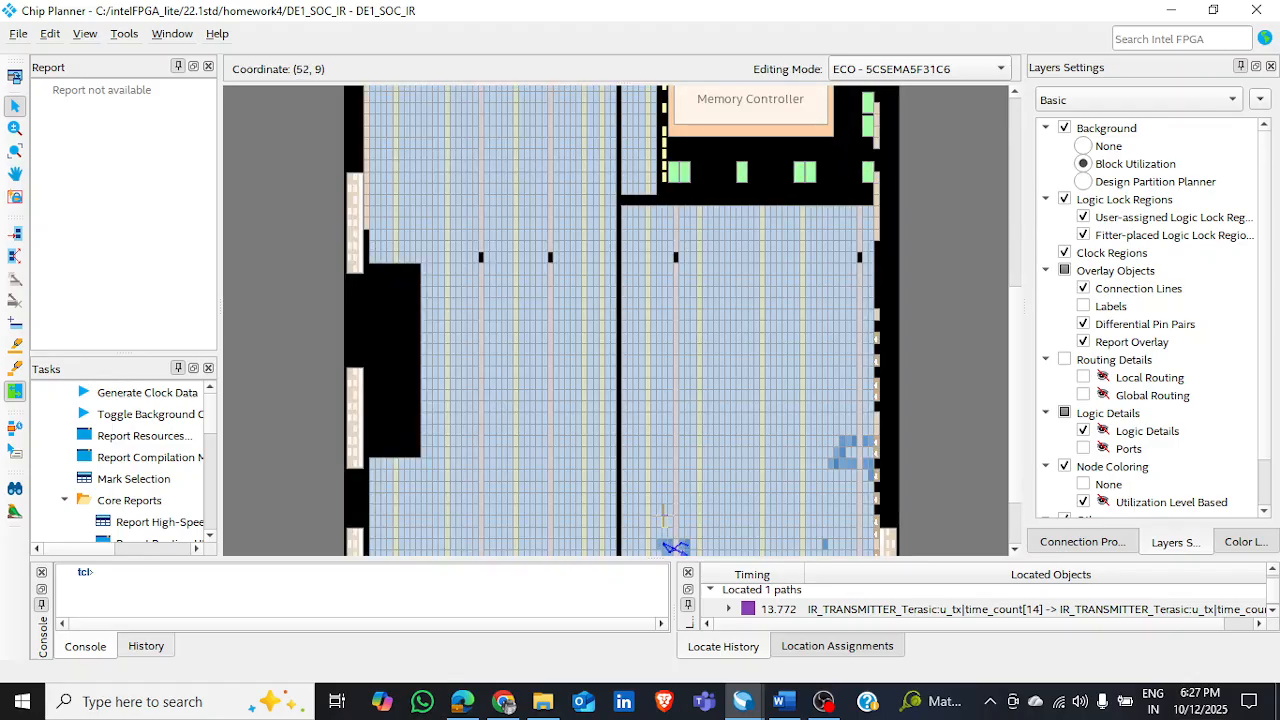
- Set the Chip Planner editing mode to Assignment - 5CSEMA5F31C6 for relocating the critical path's logic
scroll(663, 515, down, 2)
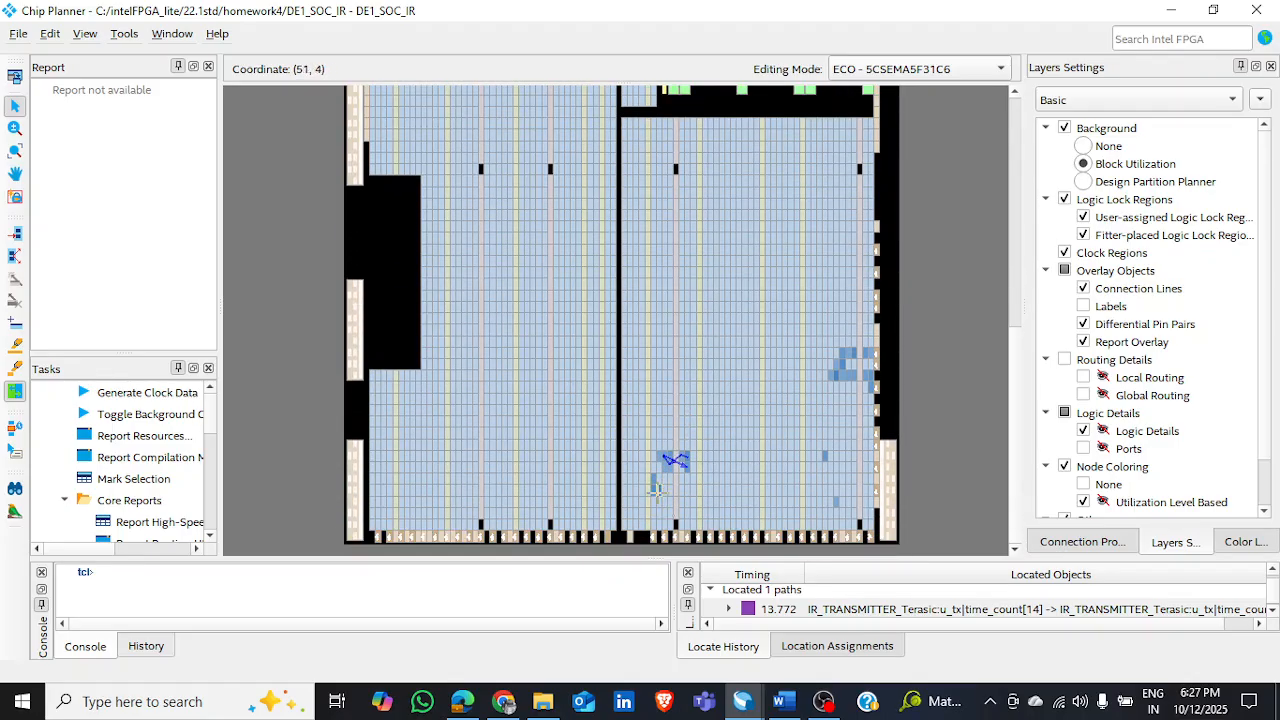
ctrl+scroll(656, 491, up, 2)
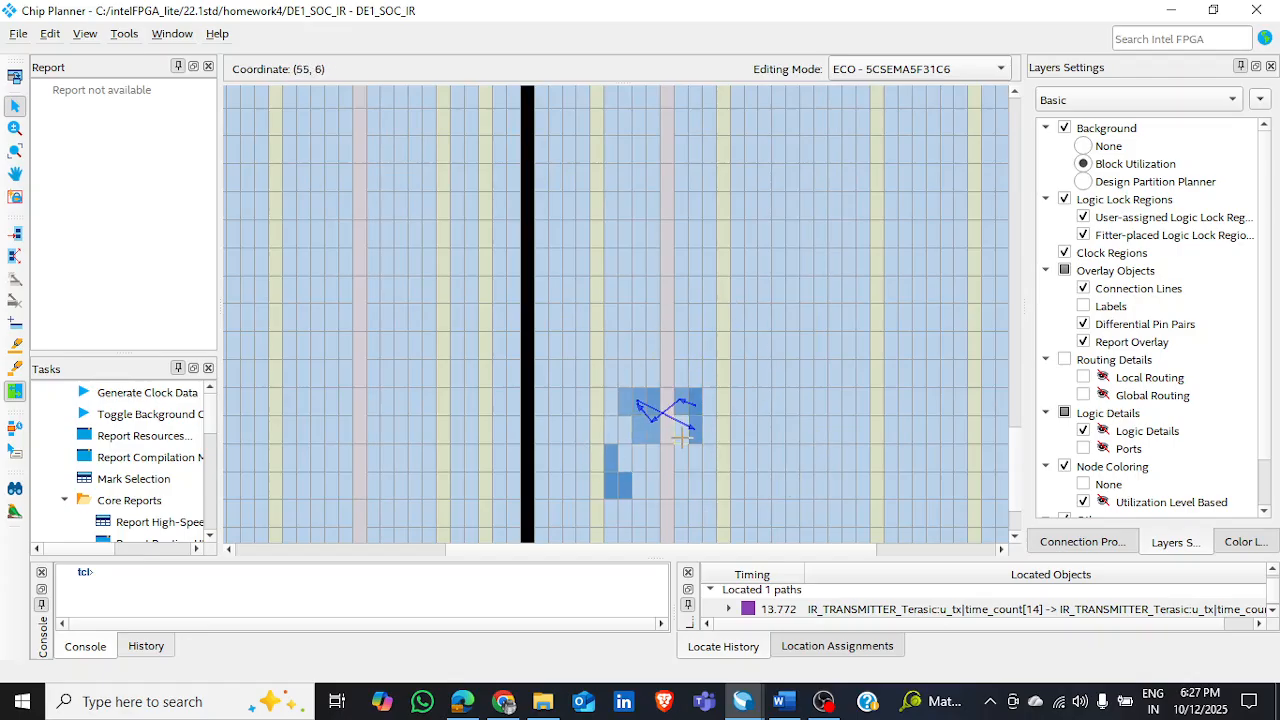
ctrl+scroll(697, 448, down, 2)
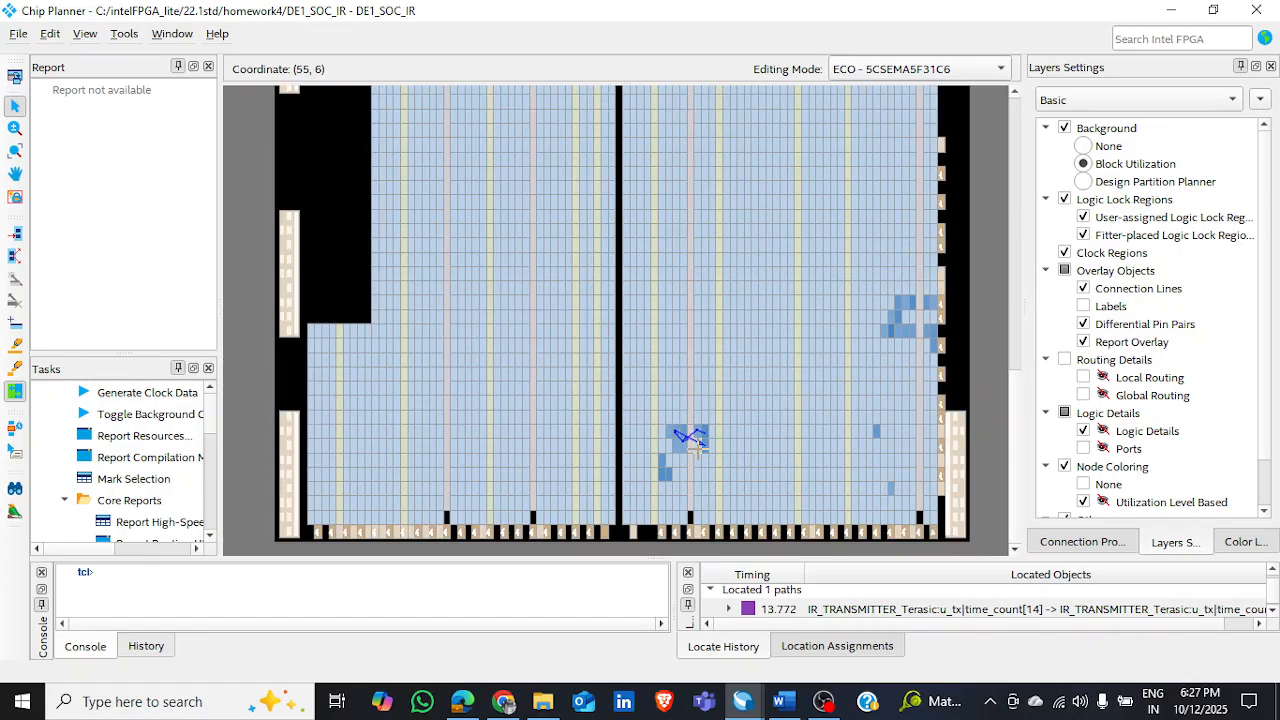
click(930, 72)
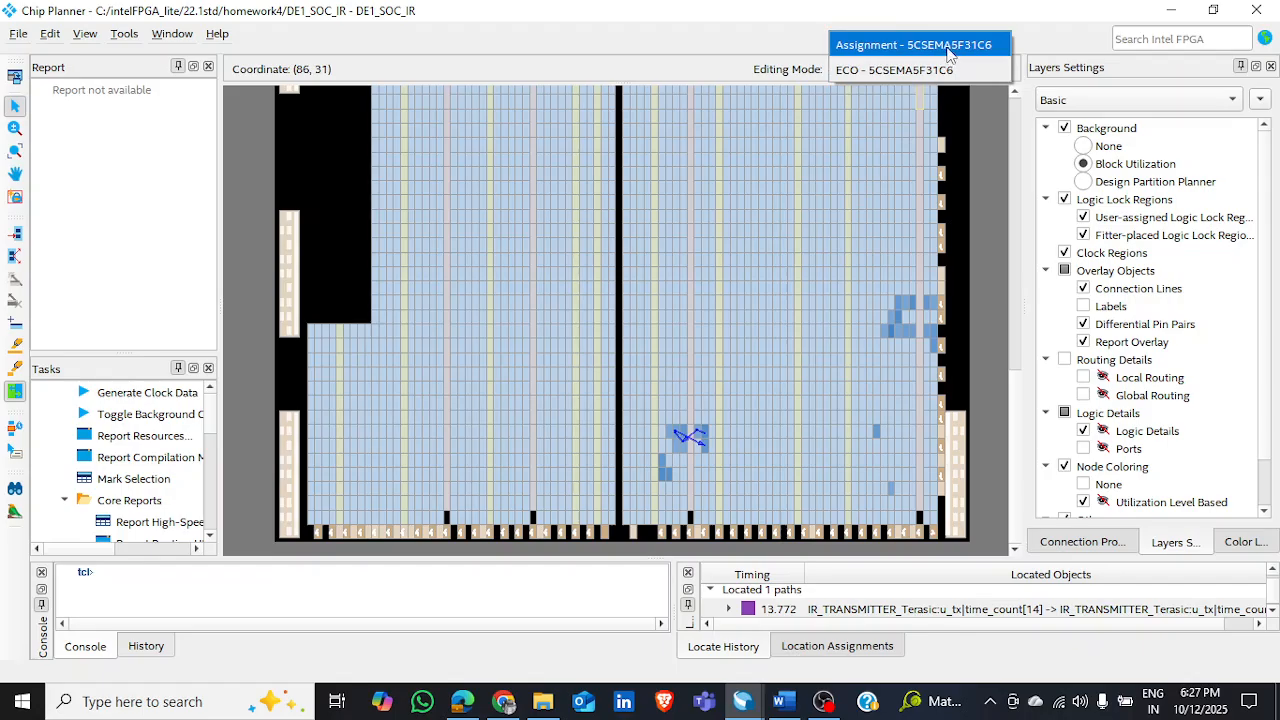
click(948, 46)
- Move one critical-path logic element to LAB_X3_Y1_N0 in the chip's lower-left corner and a second one to row Y80 along the chip's upper edge
ctrl+scroll(620, 425, up, 1)
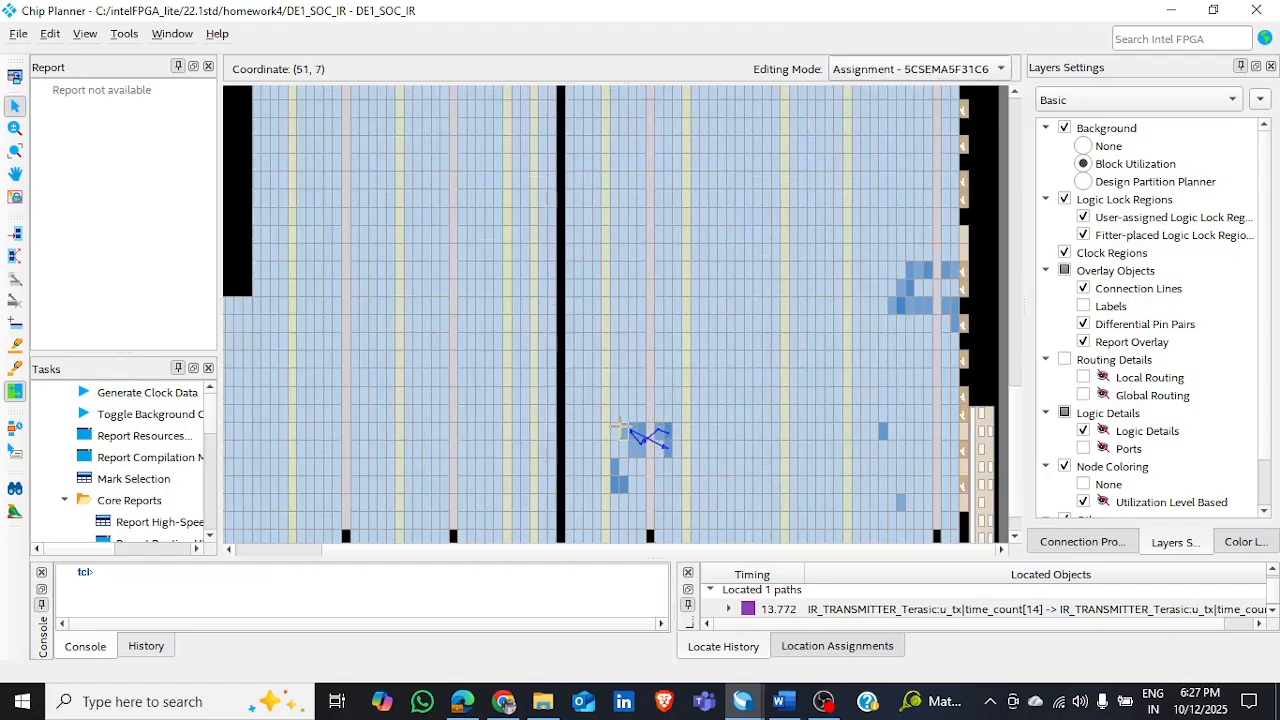
scroll(620, 425, down, 2)
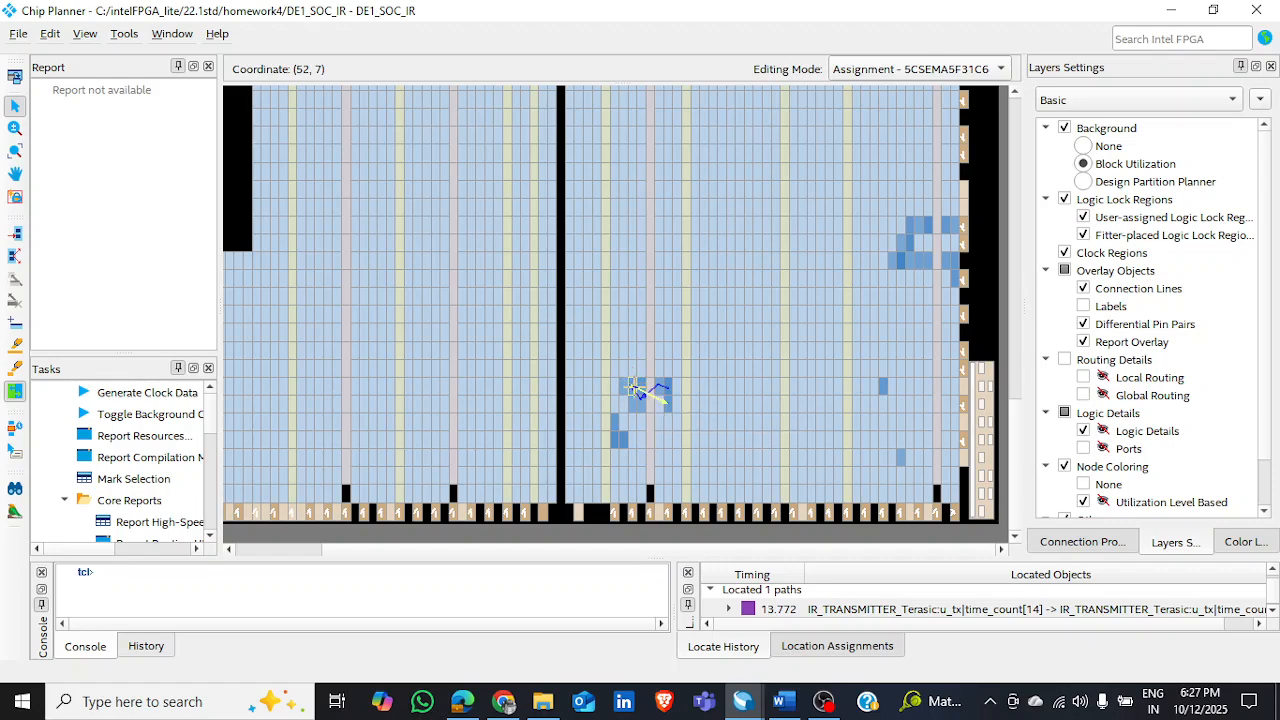
ctrl+scroll(633, 387, up, 1)
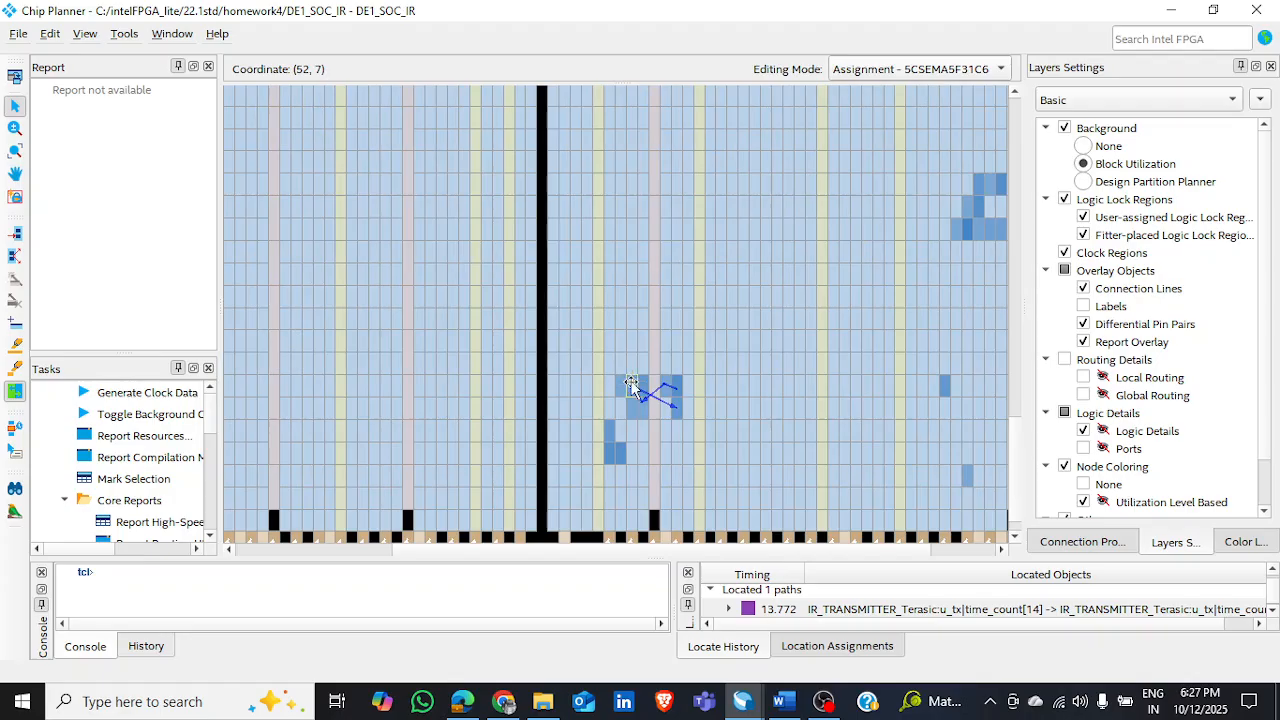
drag(633, 387, 308, 480)
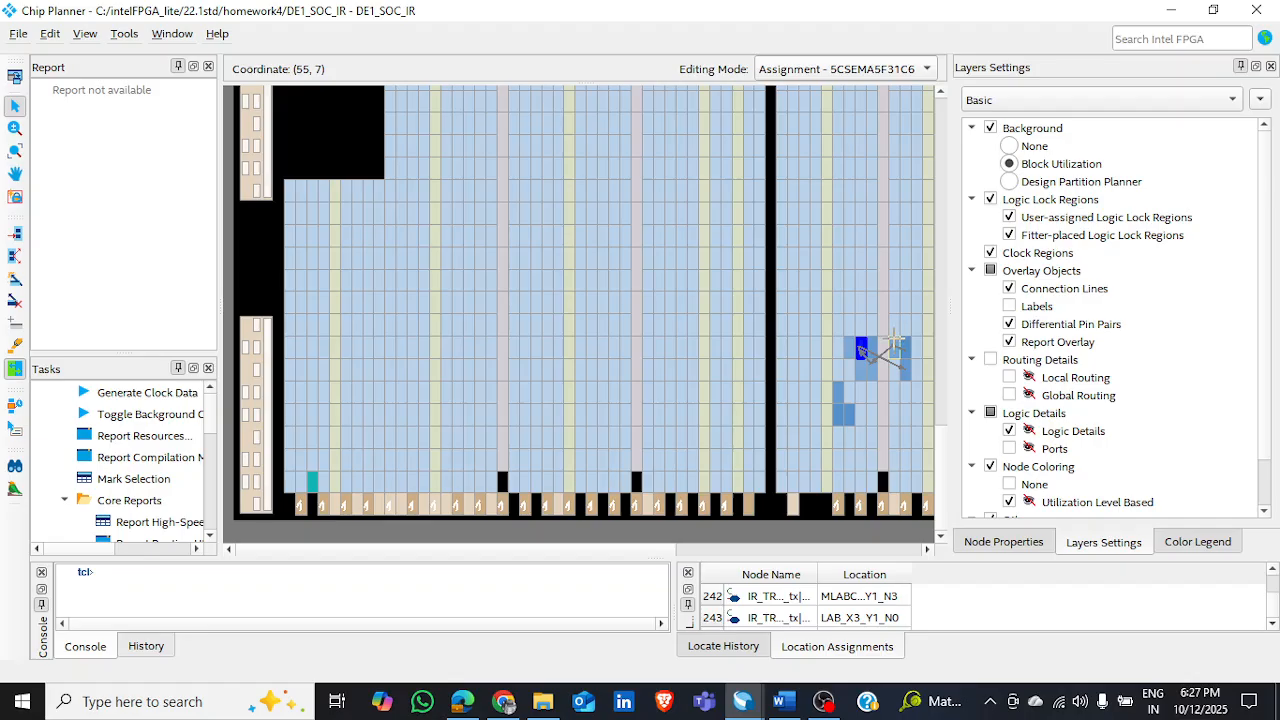
drag(893, 352, 510, 140)
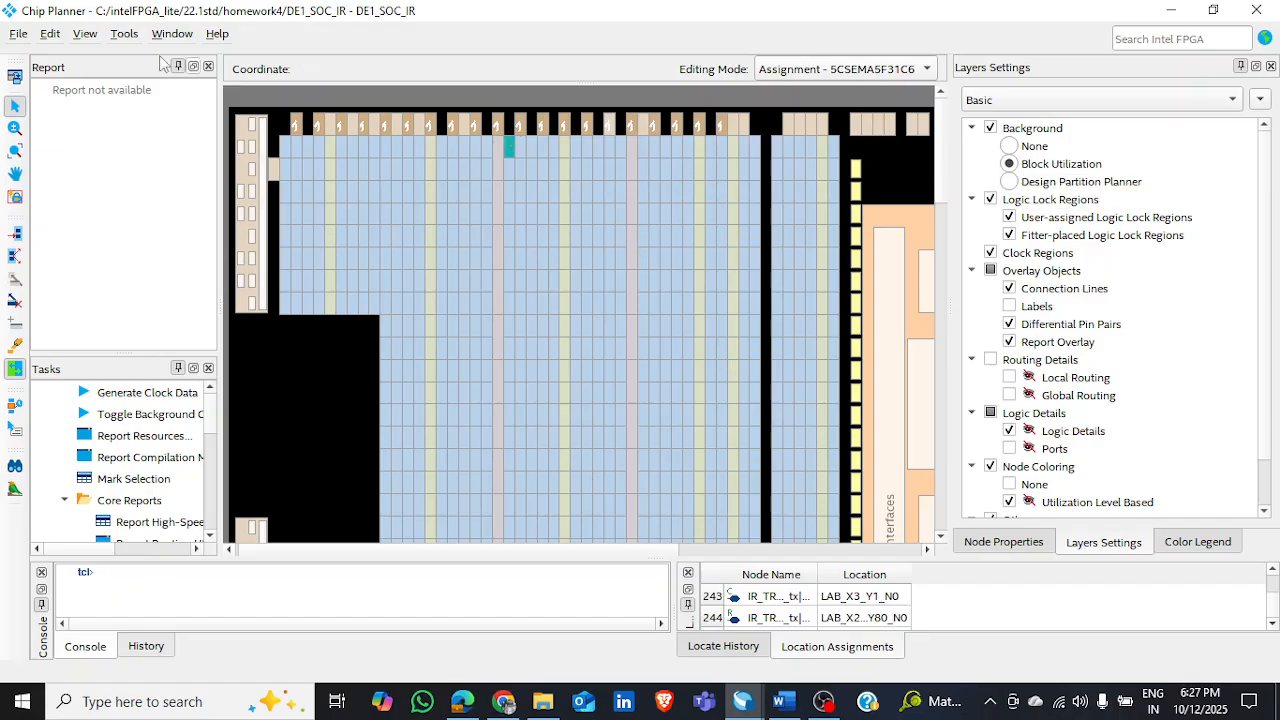
- Check the new placements, close Chip Planner and Timing Analyzer, and start a full compilation of DE1_SOC_IR
click(18, 33)
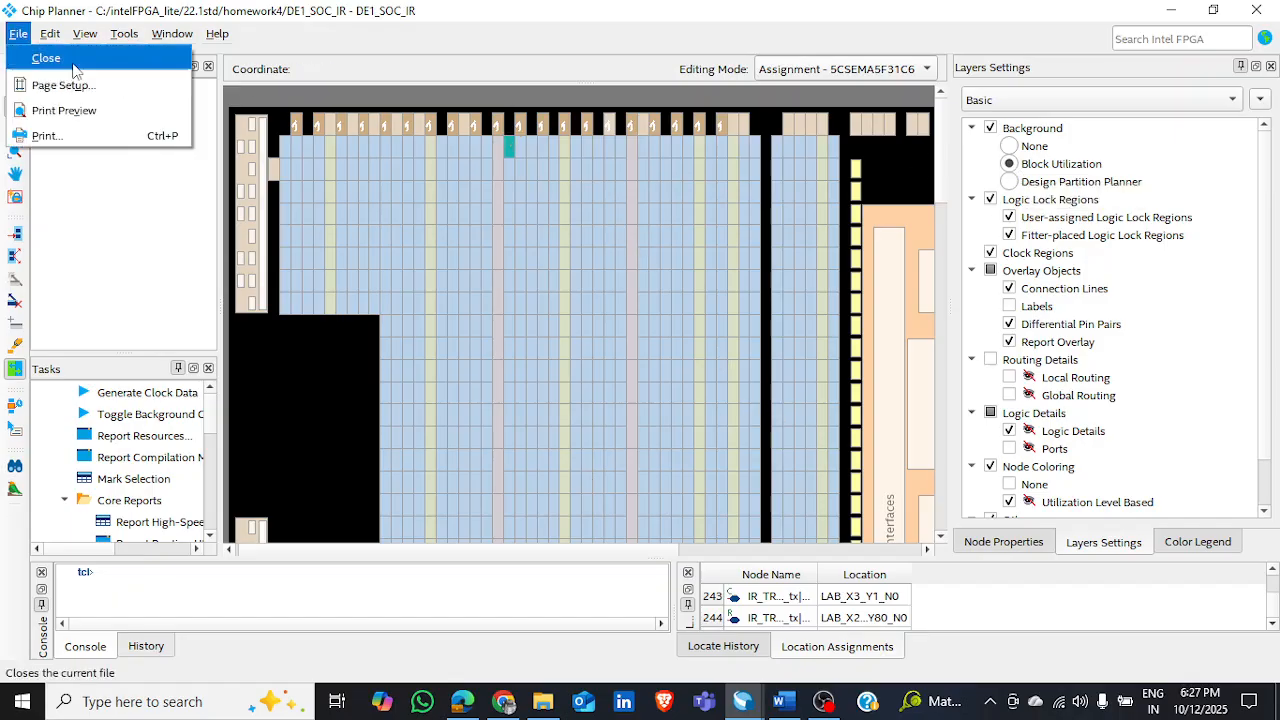
click(182, 296)
scroll(432, 165, down, 2)
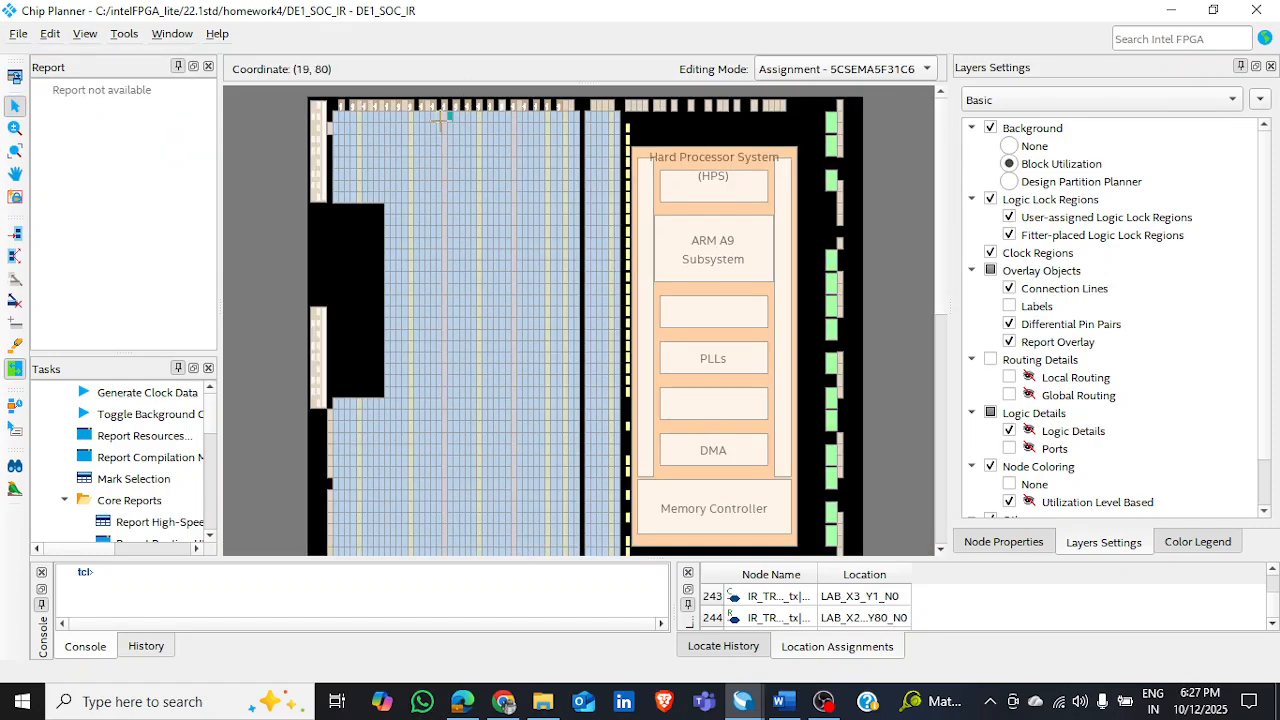
scroll(440, 118, down, 1)
scroll(432, 440, down, 5)
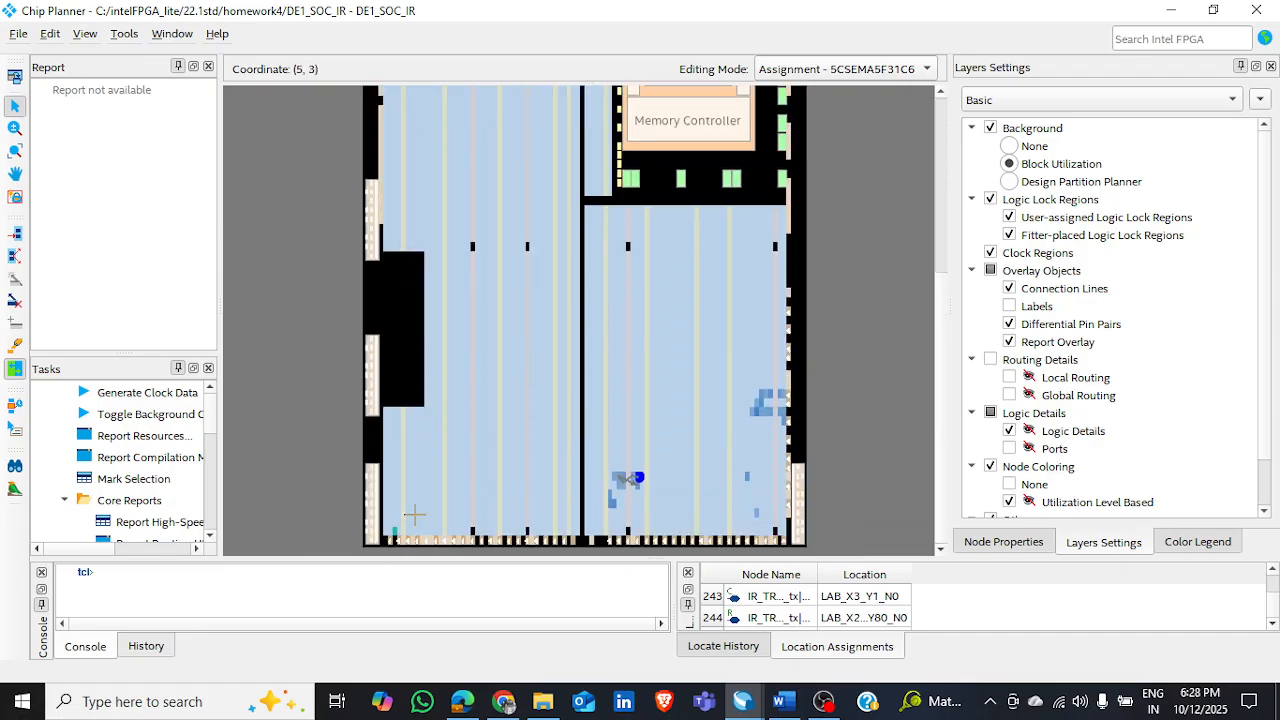
click(12, 34)
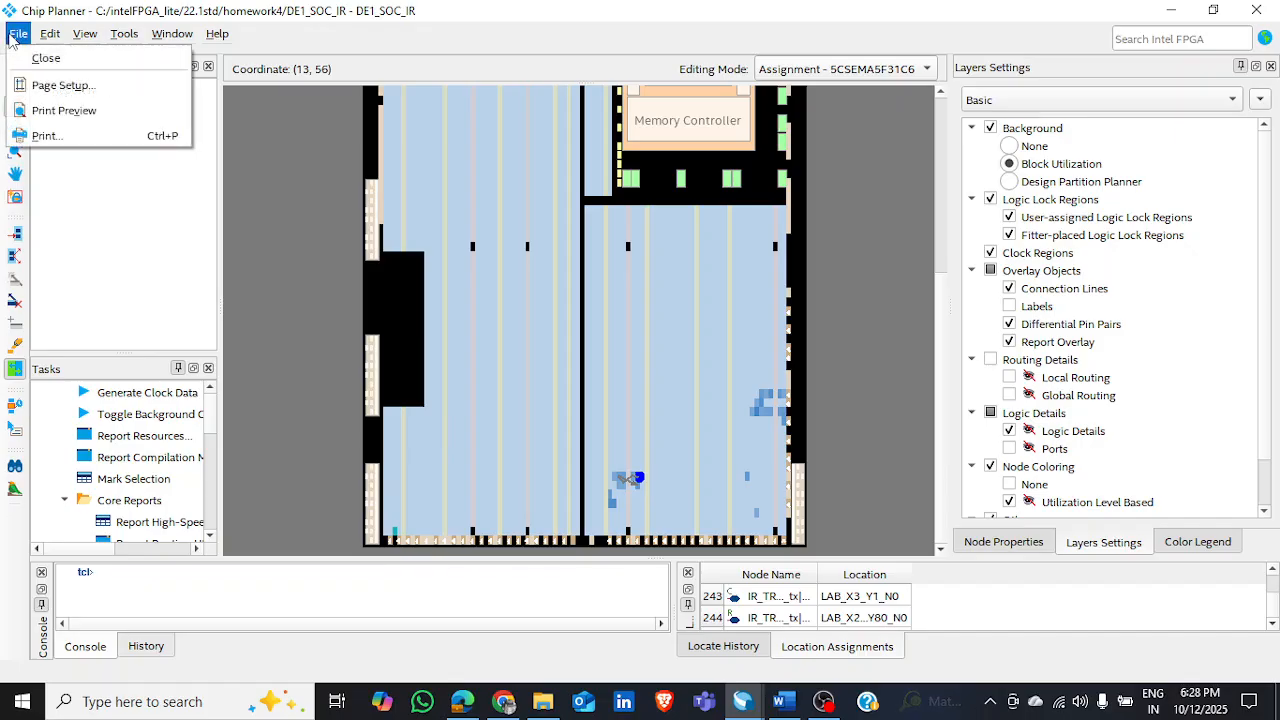
click(28, 55)
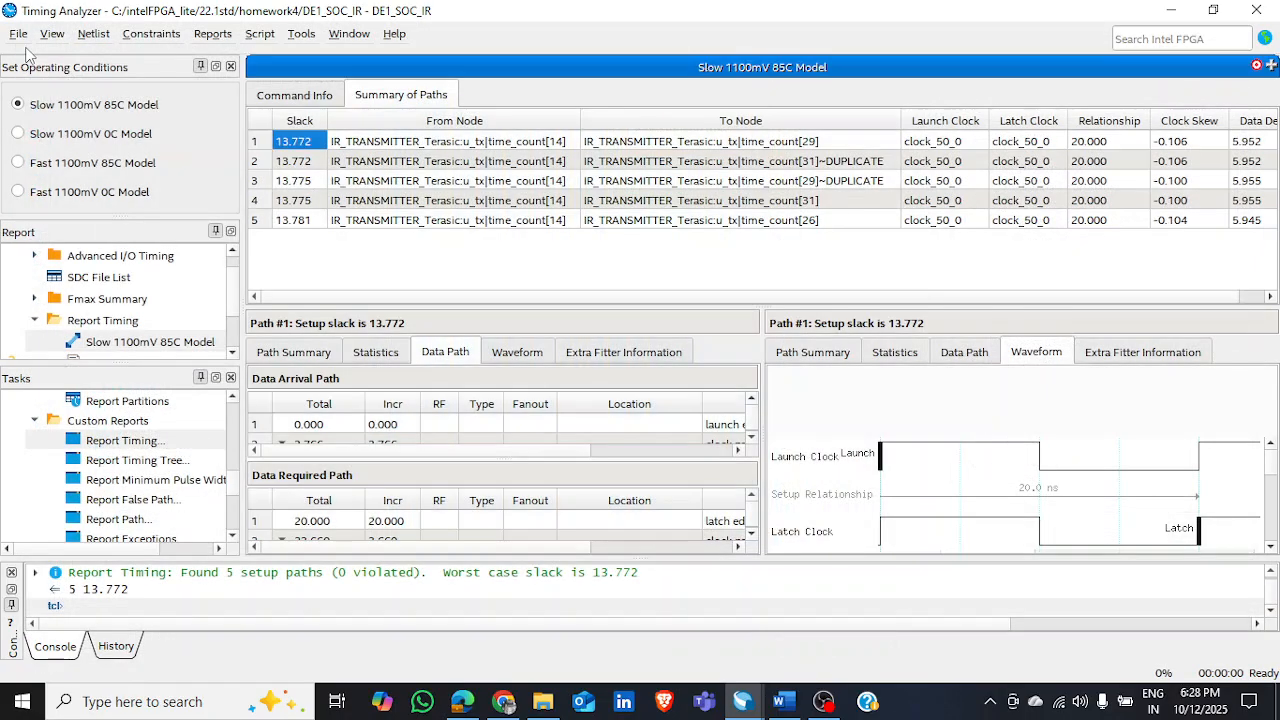
click(19, 34)
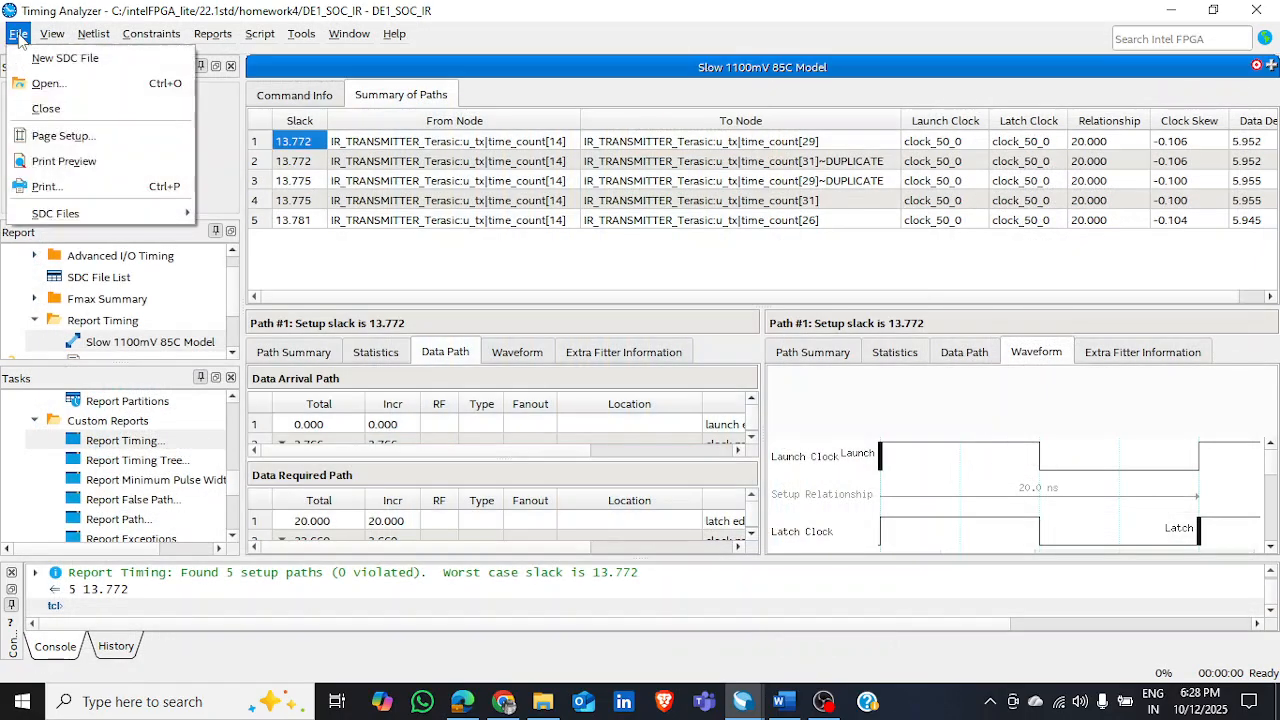
click(62, 108)
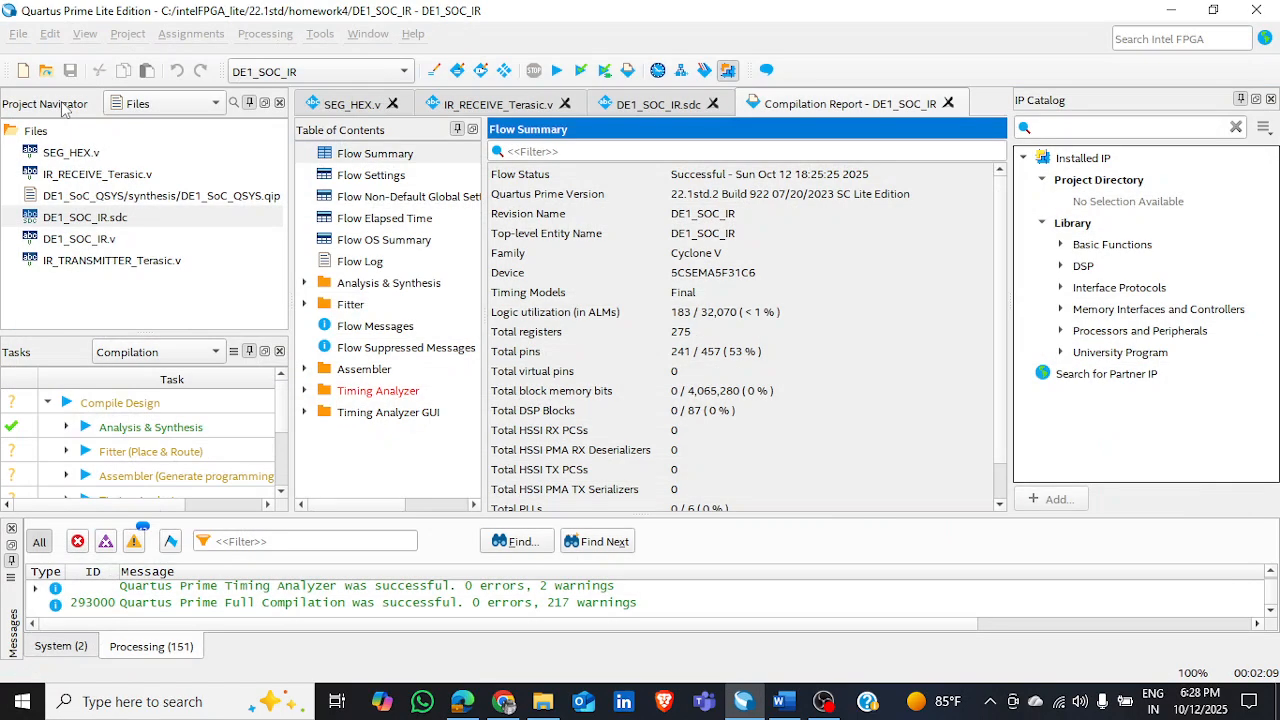
click(557, 70)
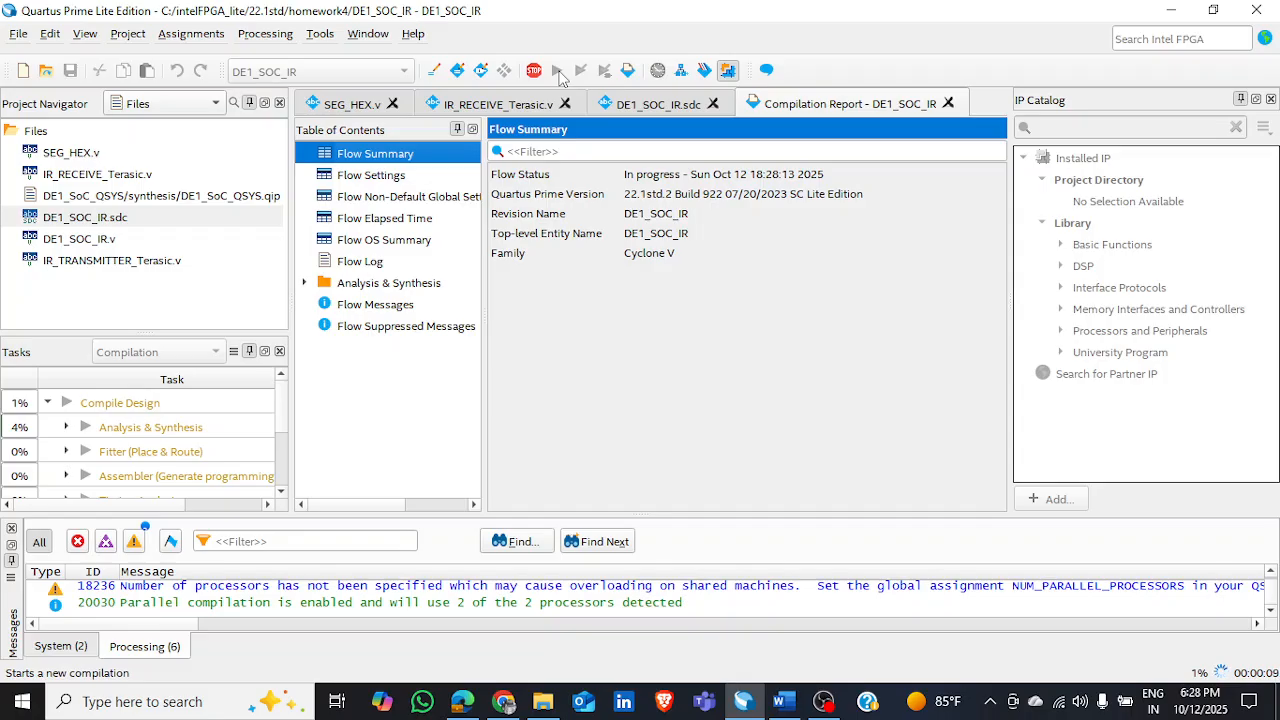
- Switch to the Word report and examine the relocated critical path image, the path delay table and the explanation of the placement's effect
click(783, 701)
scroll(567, 523, down, 2)
scroll(567, 523, up, 12)
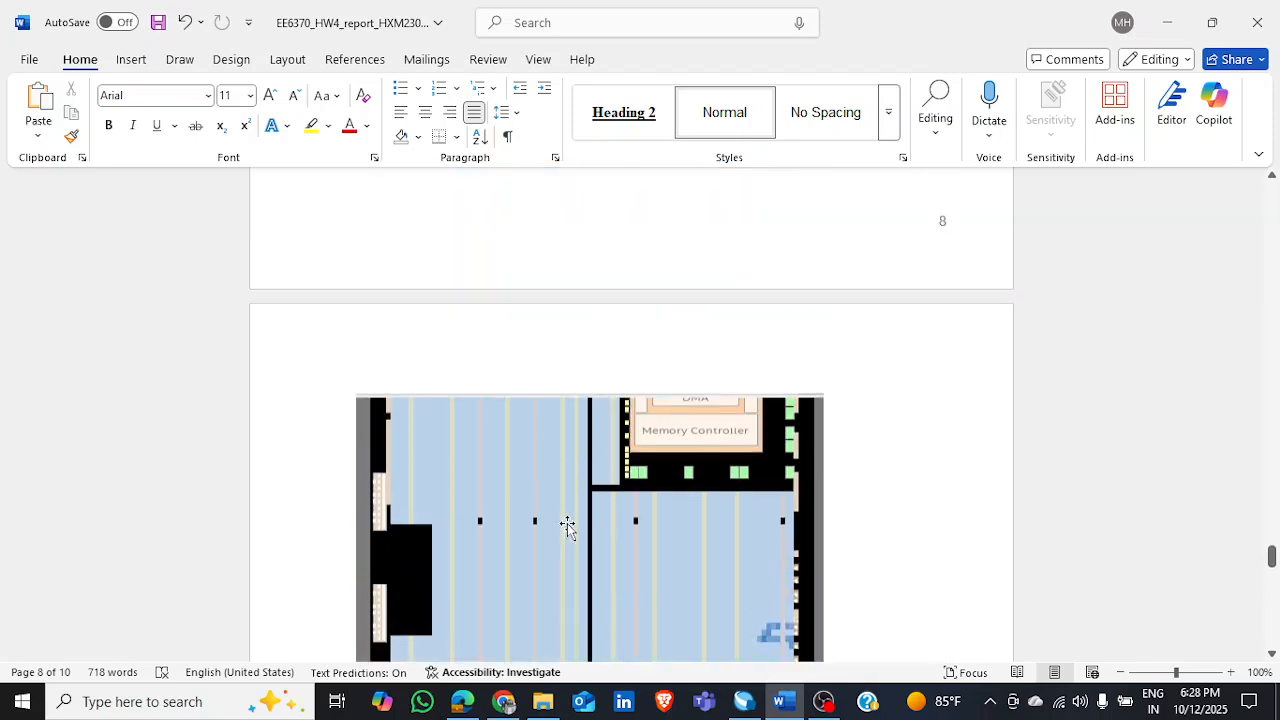
scroll(567, 523, down, 2)
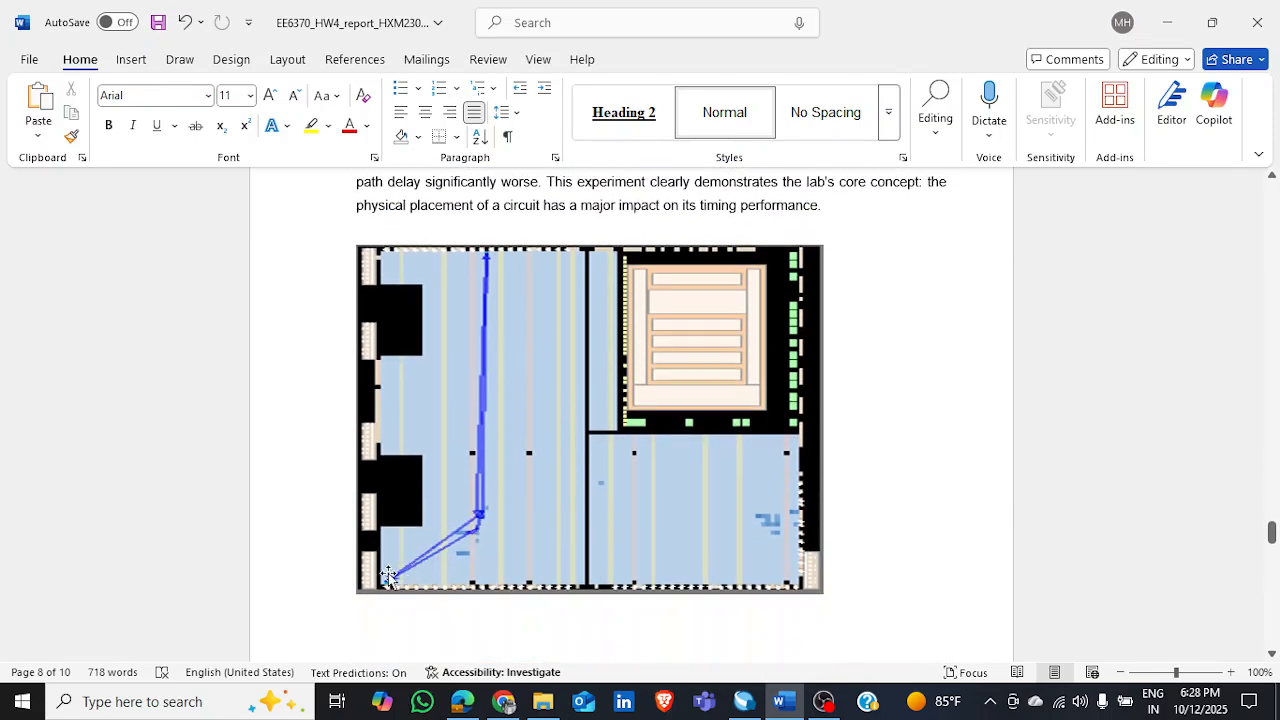
scroll(600, 466, up, 7)
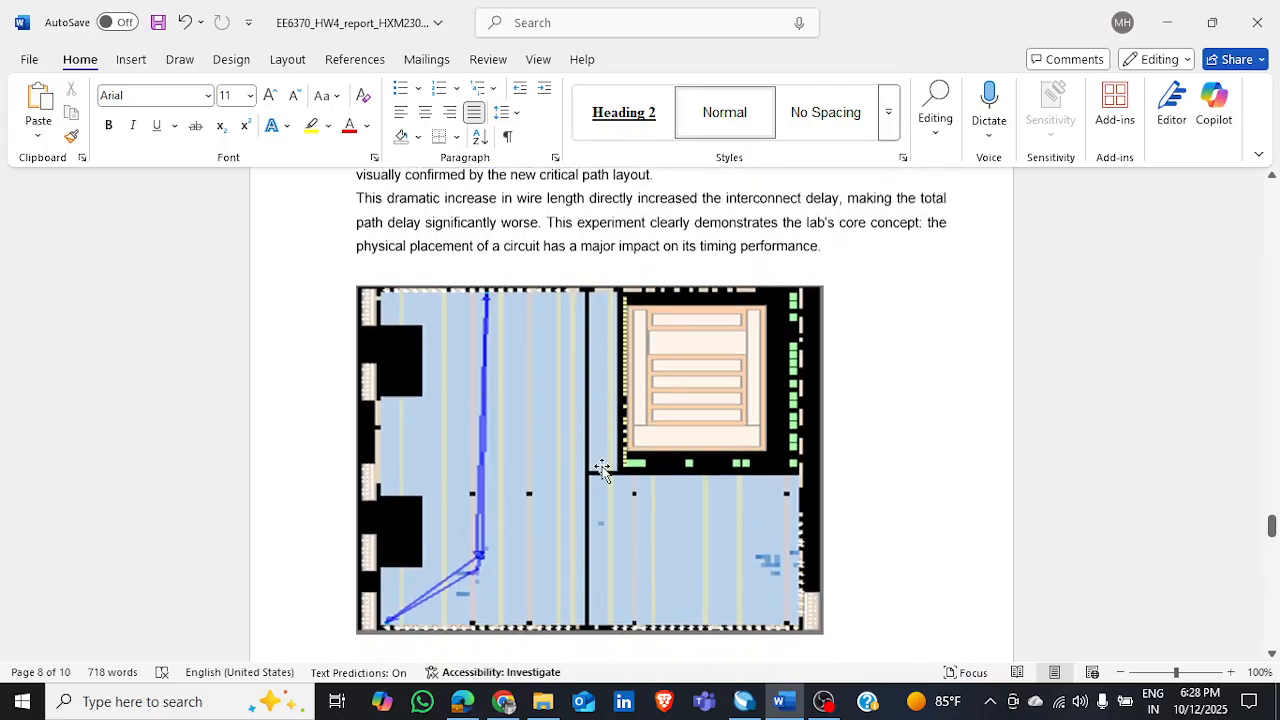
scroll(603, 466, down, 3)
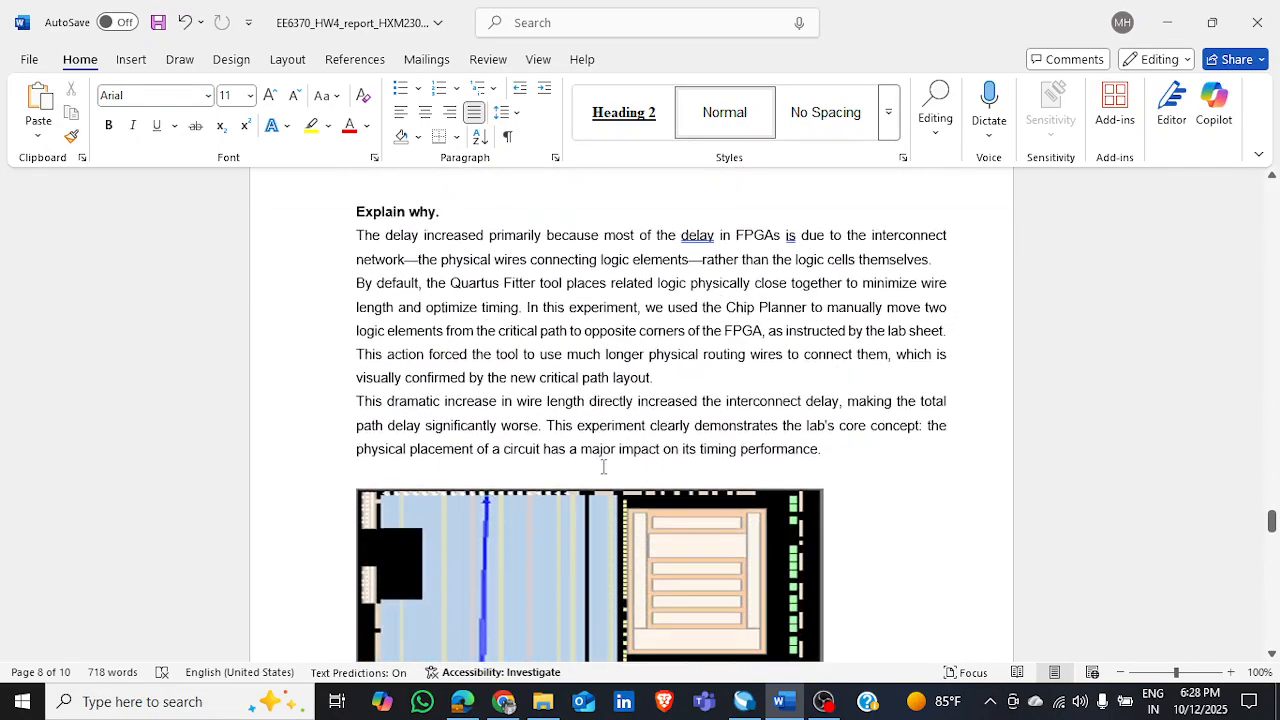
scroll(603, 466, up, 11)
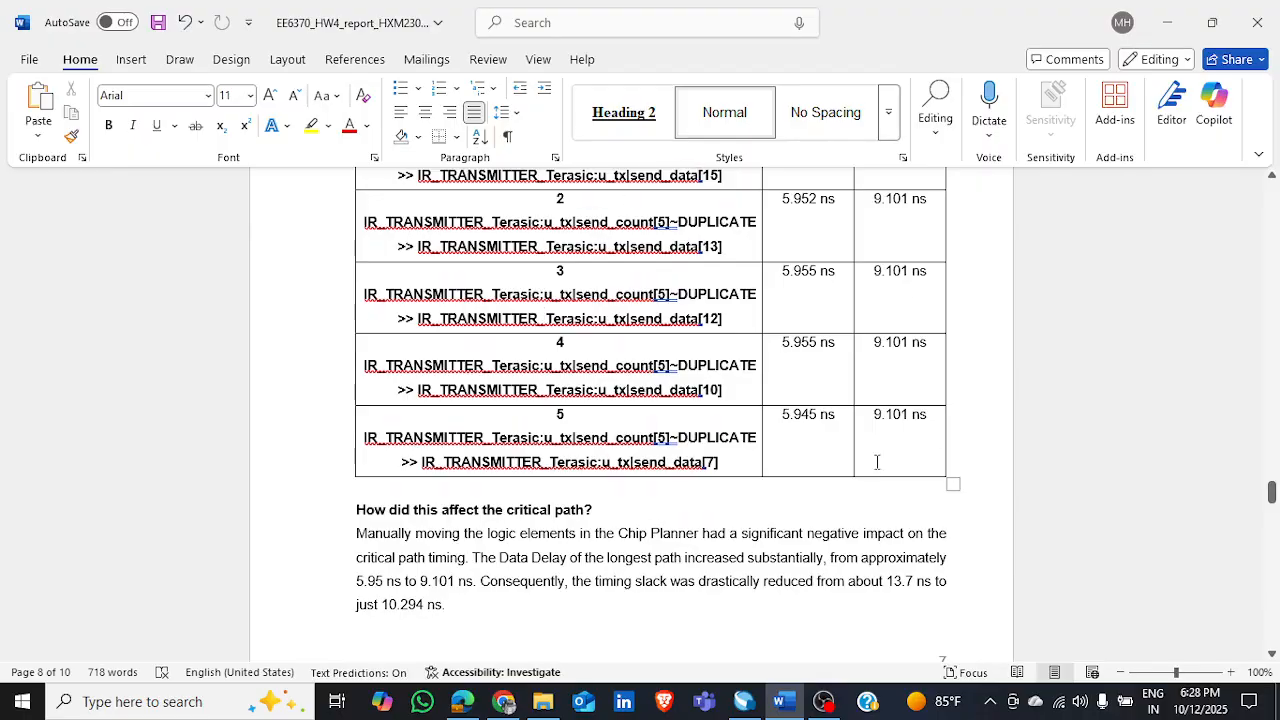
scroll(757, 371, down, 6)
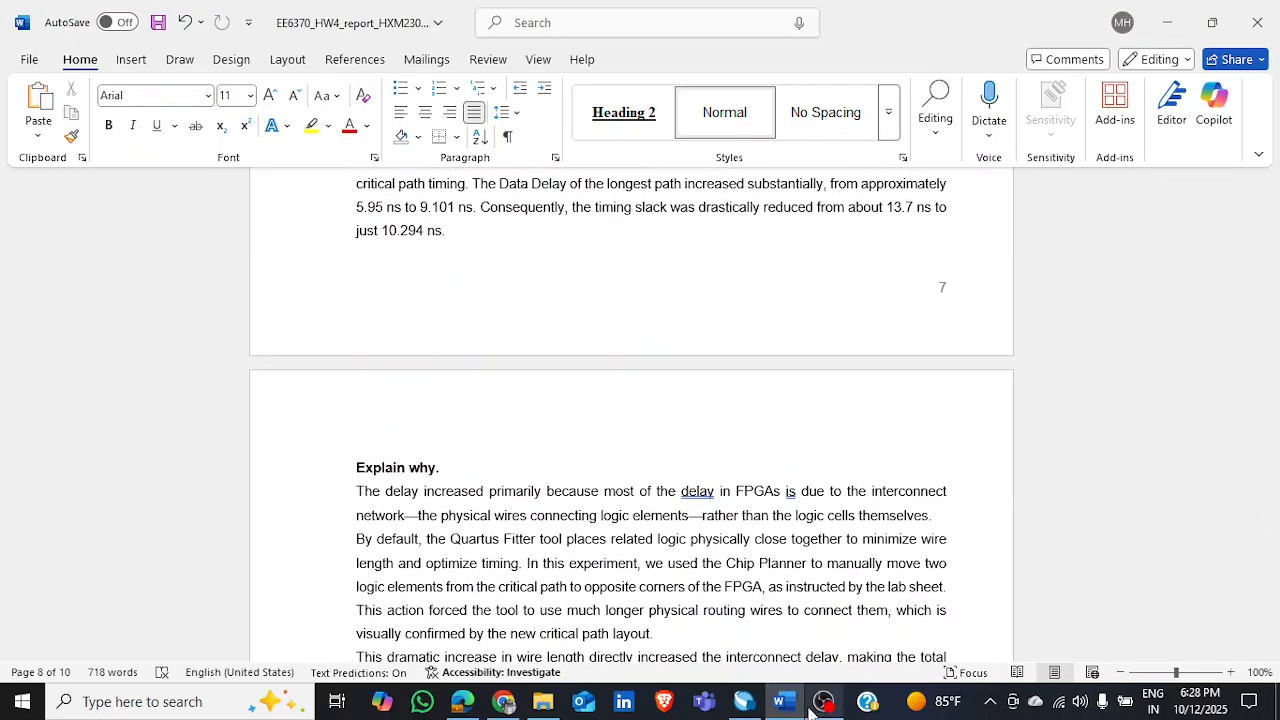
- Return to Quartus Prime, review the Flow Summary of the design with relocated logic, and launch Timing Analyzer
click(750, 703)
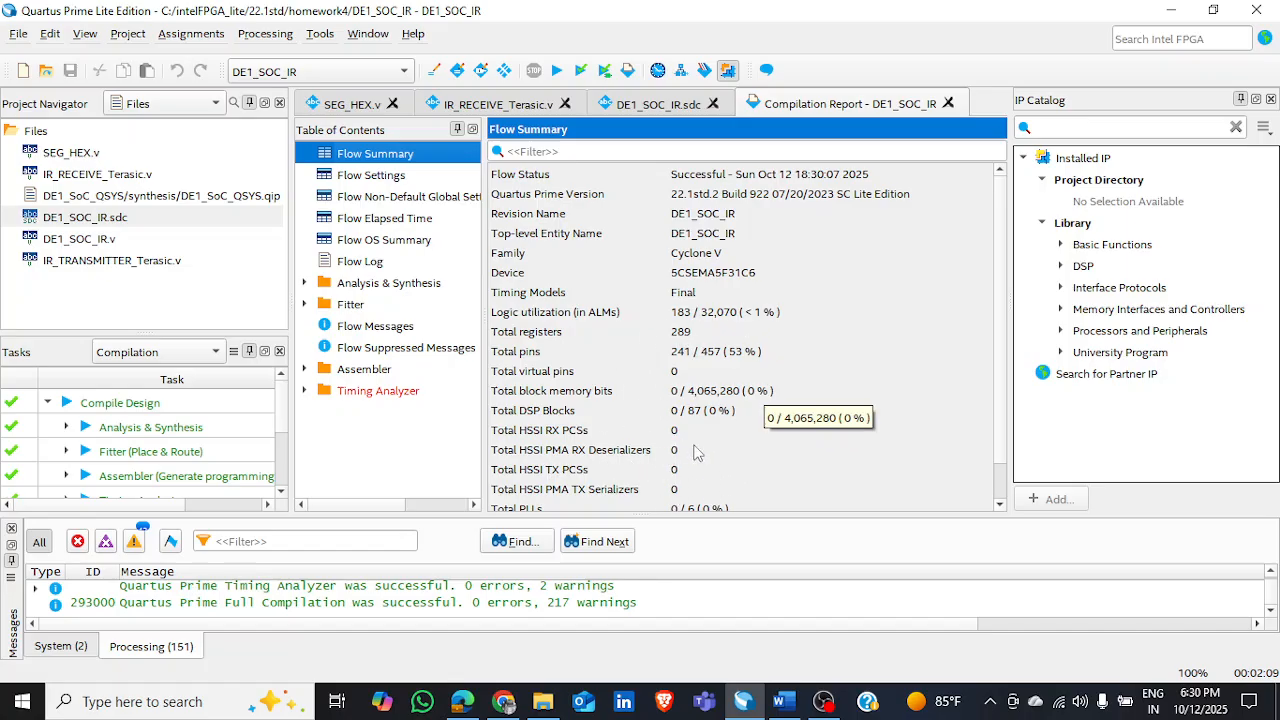
scroll(694, 450, down, 1)
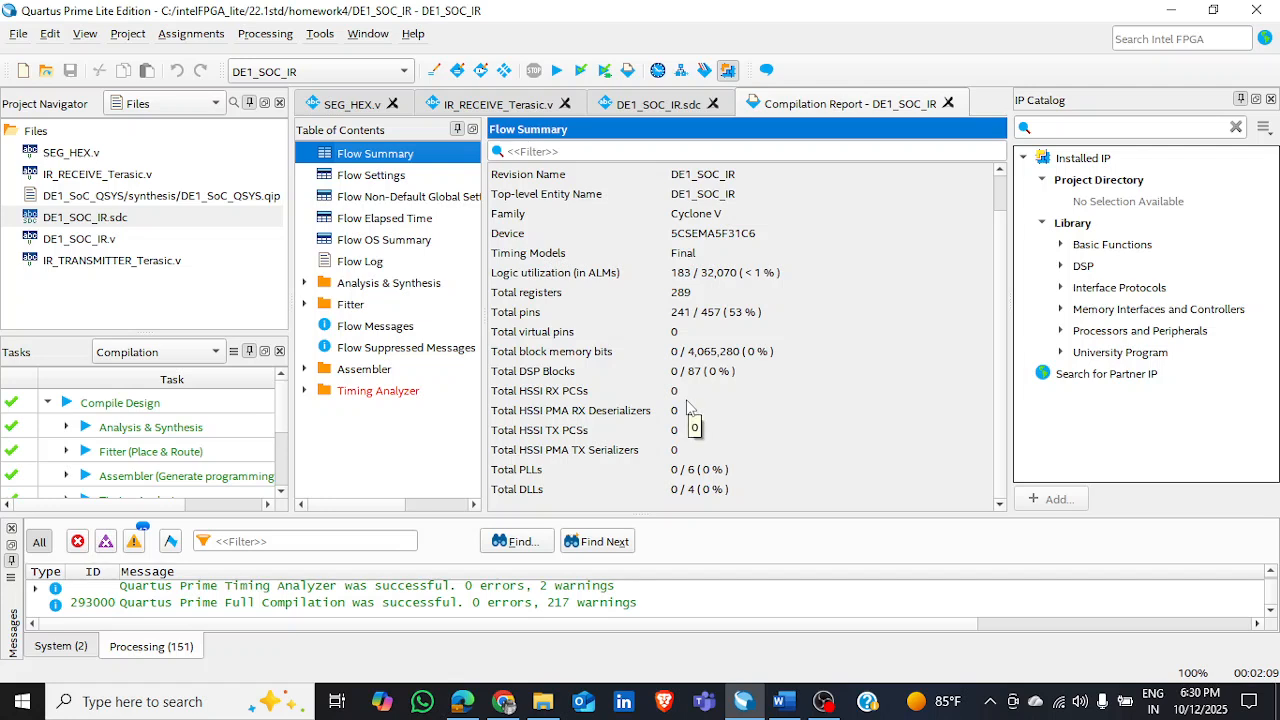
scroll(615, 358, up, 1)
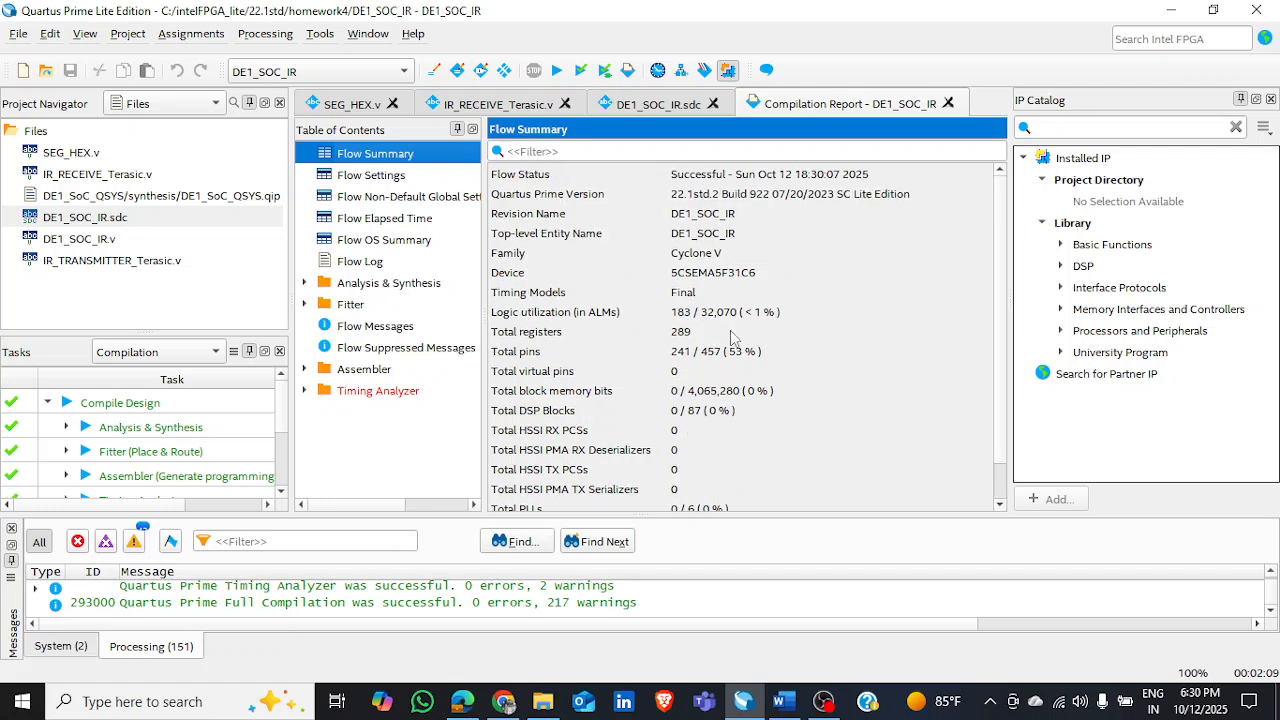
click(319, 34)
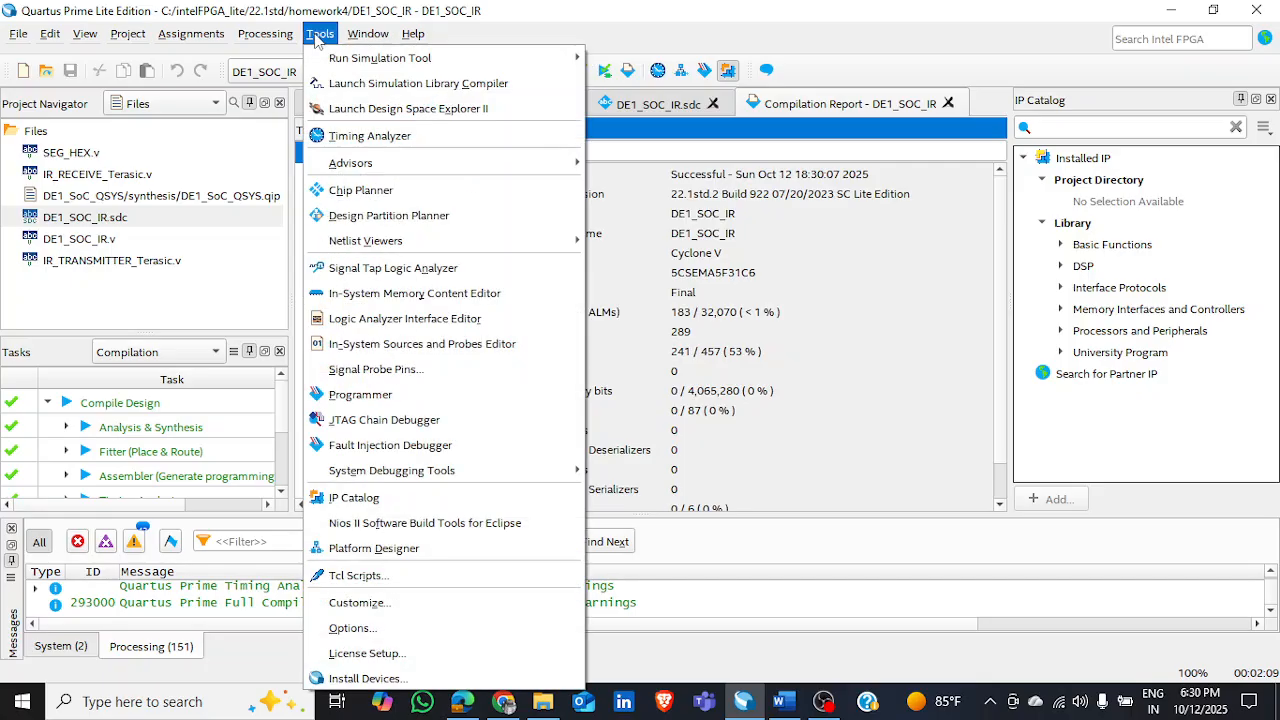
click(412, 138)
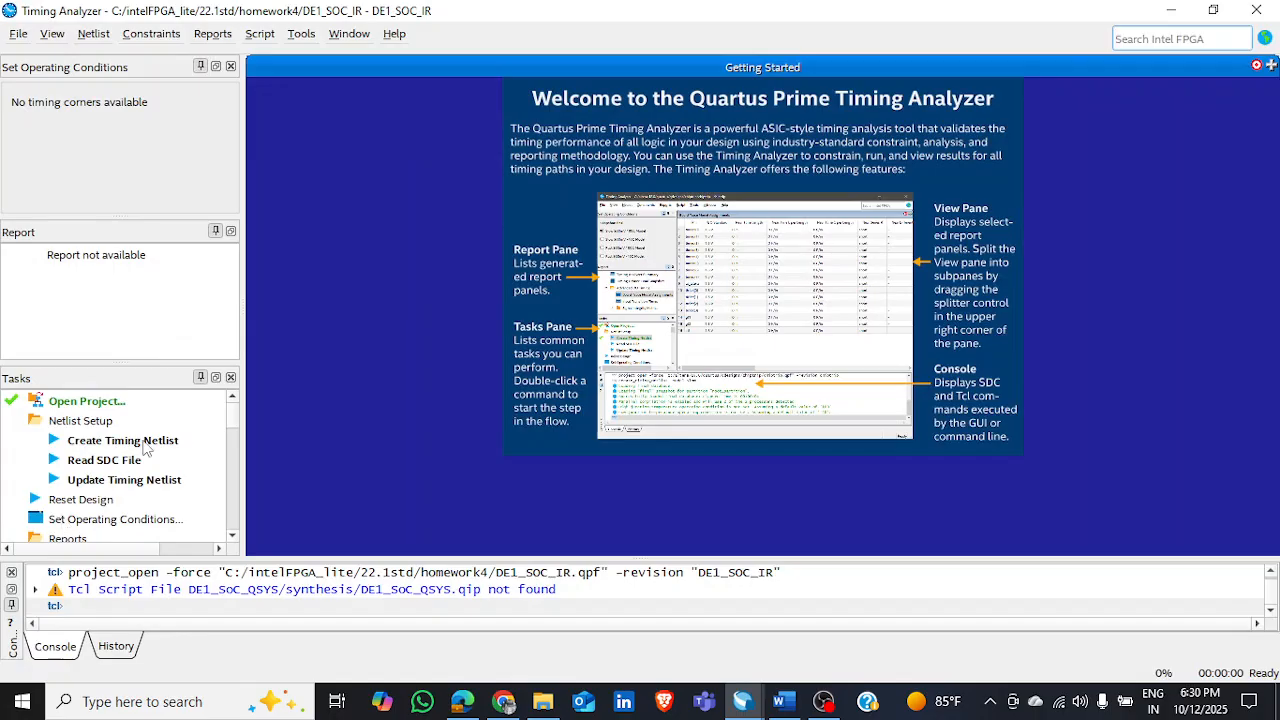
- Create the timing netlist and generate the Fmax Summary report for the design with relocated logic
double_click(143, 441)
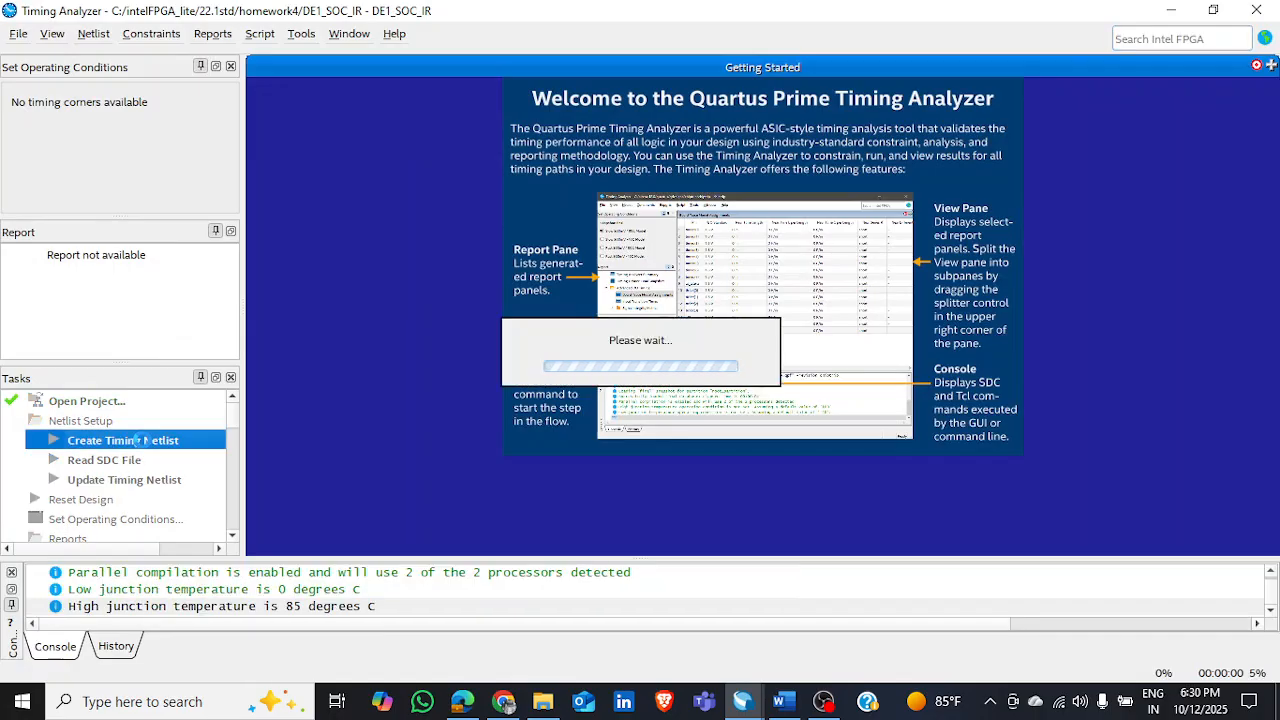
scroll(143, 449, down, 6)
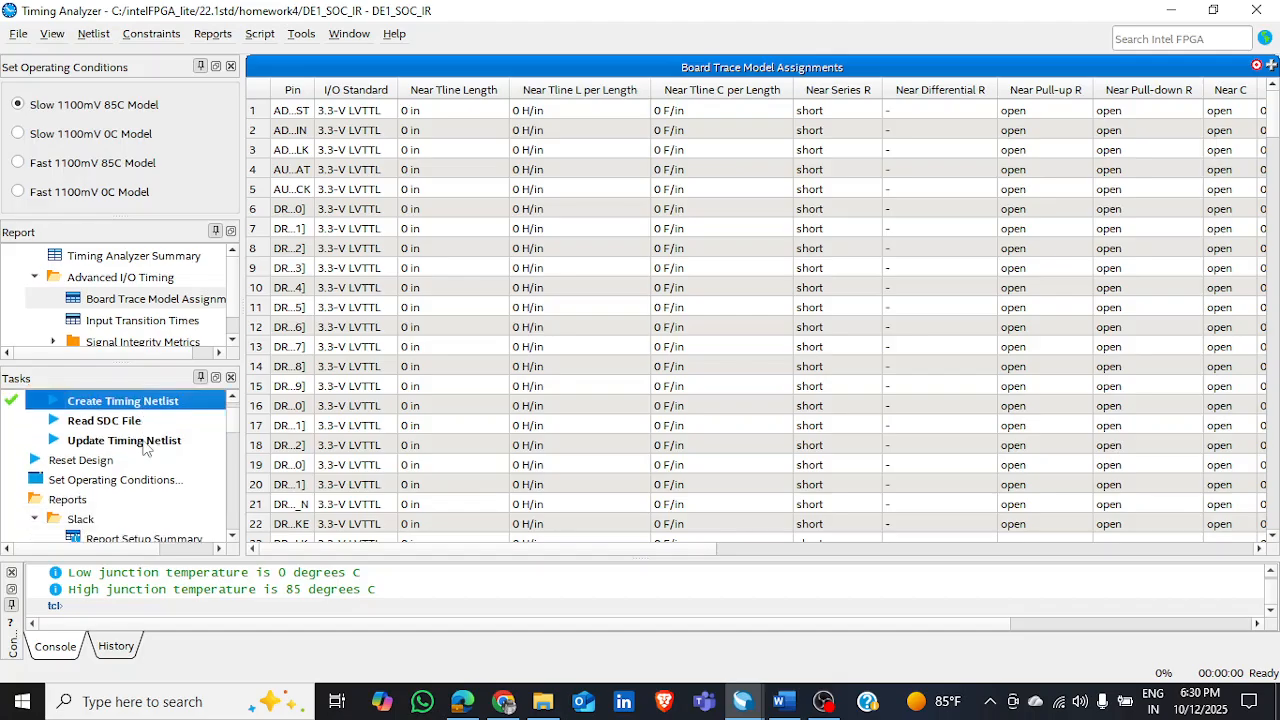
double_click(128, 458)
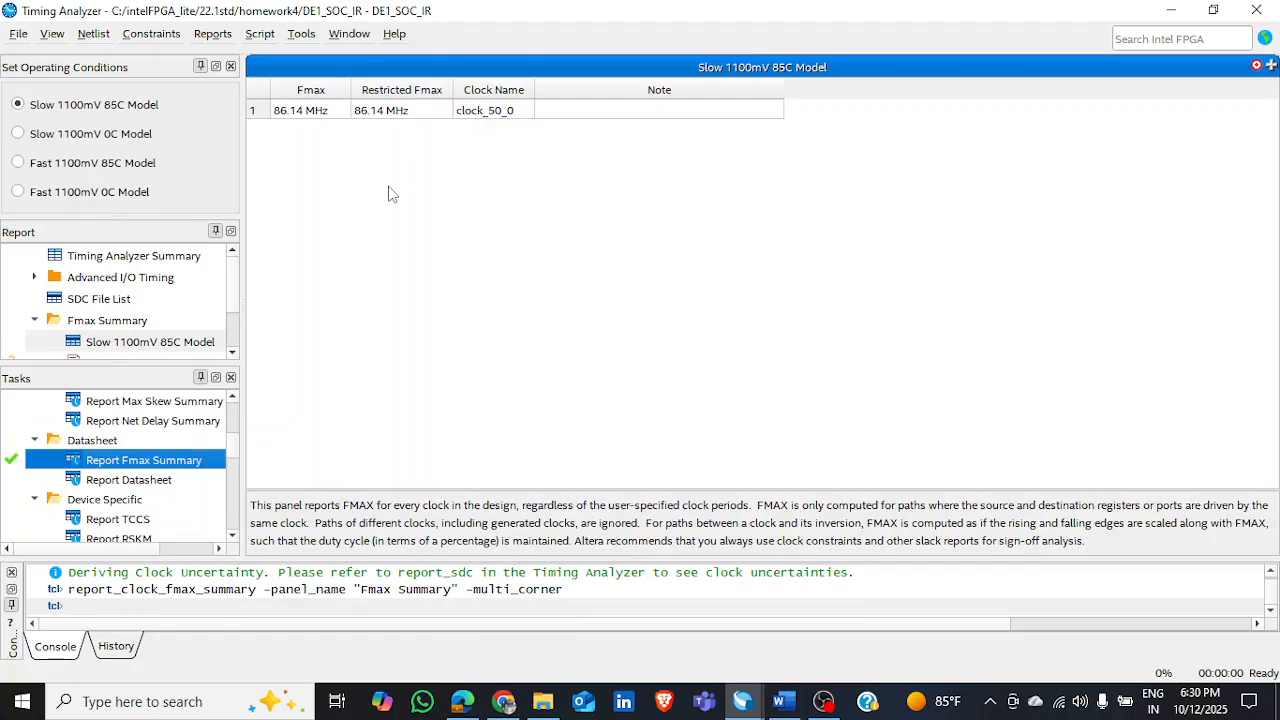
- Generate a Report Timing report for 5 setup paths at full path detail and review its Summary of Paths
scroll(114, 424, down, 3)
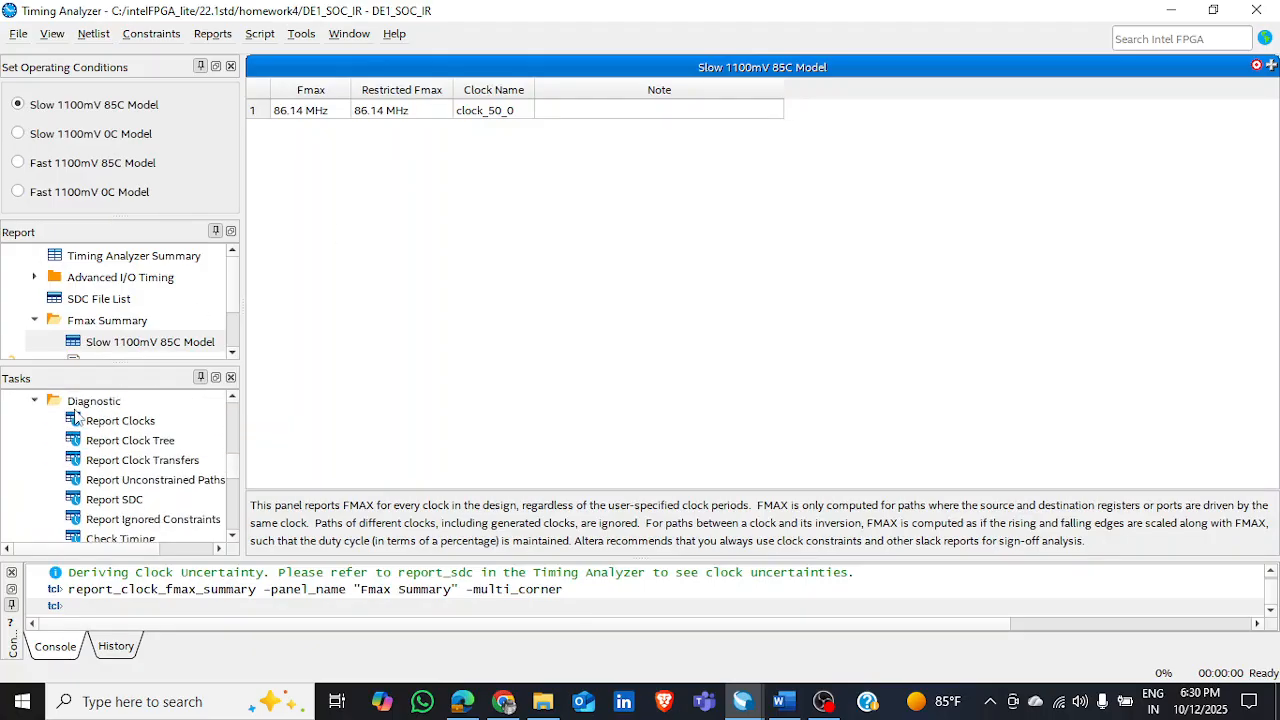
scroll(116, 424, down, 6)
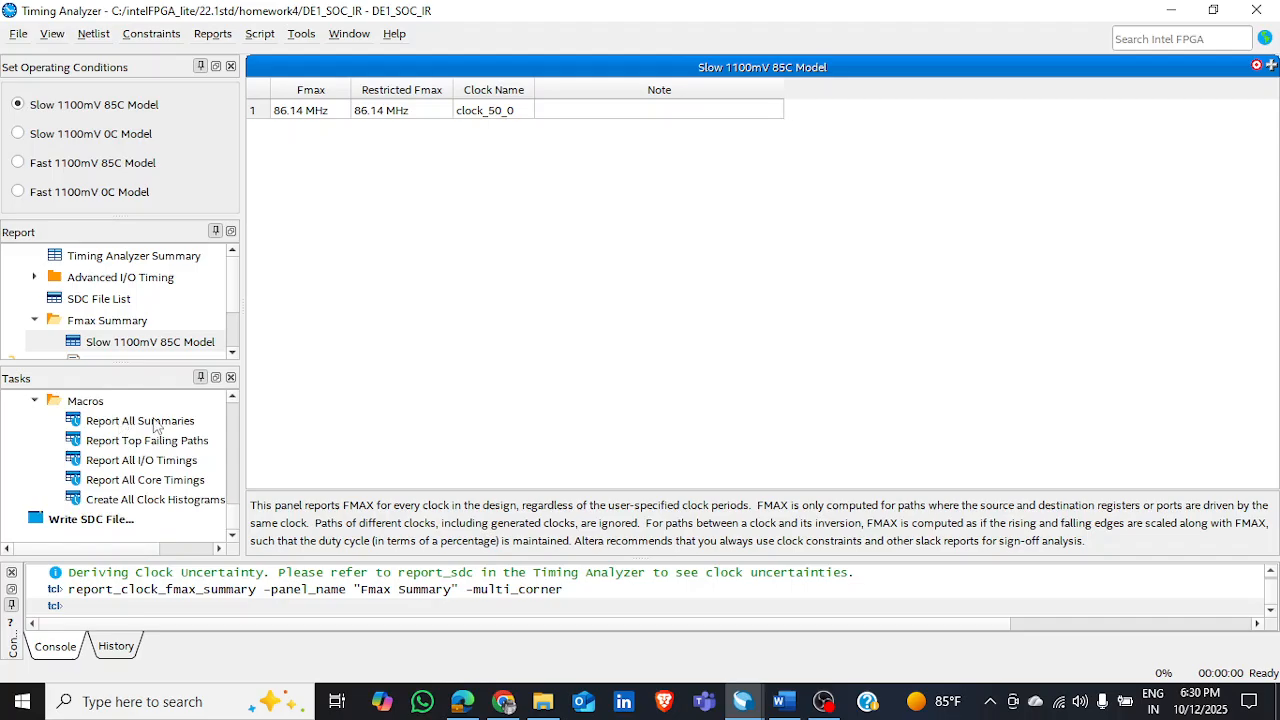
scroll(155, 425, up, 5)
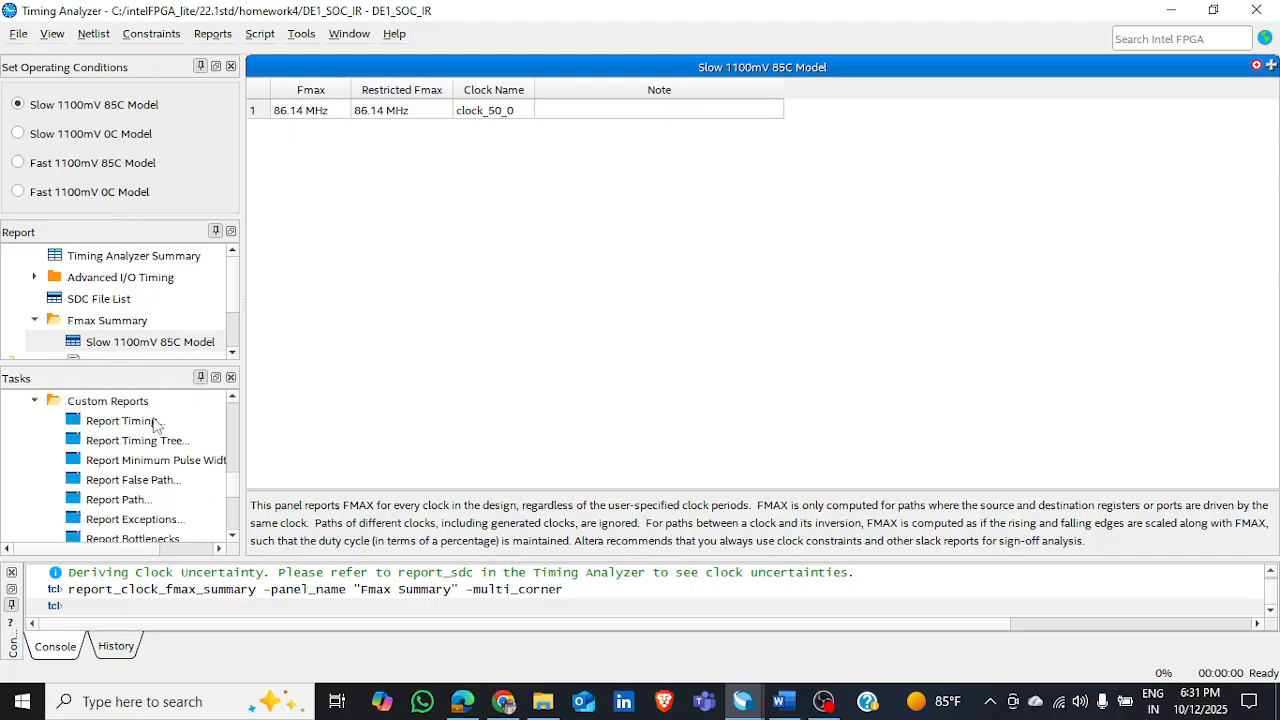
double_click(120, 421)
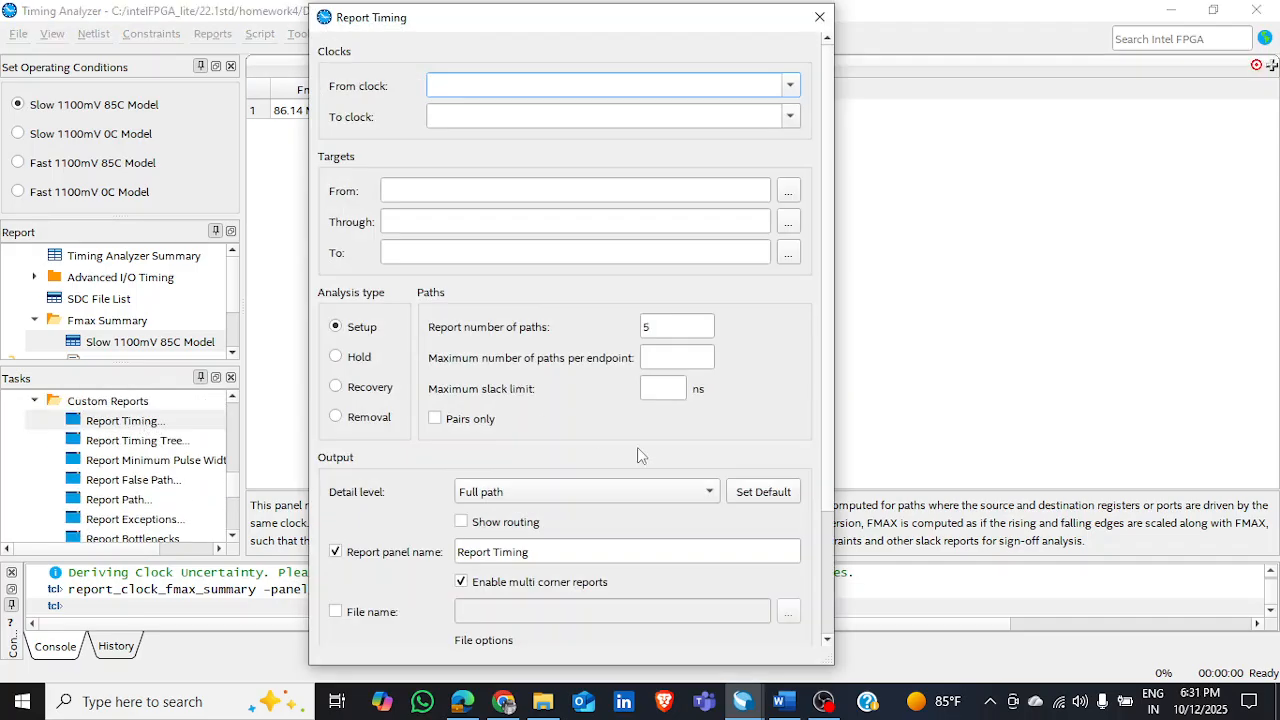
scroll(637, 449, down, 3)
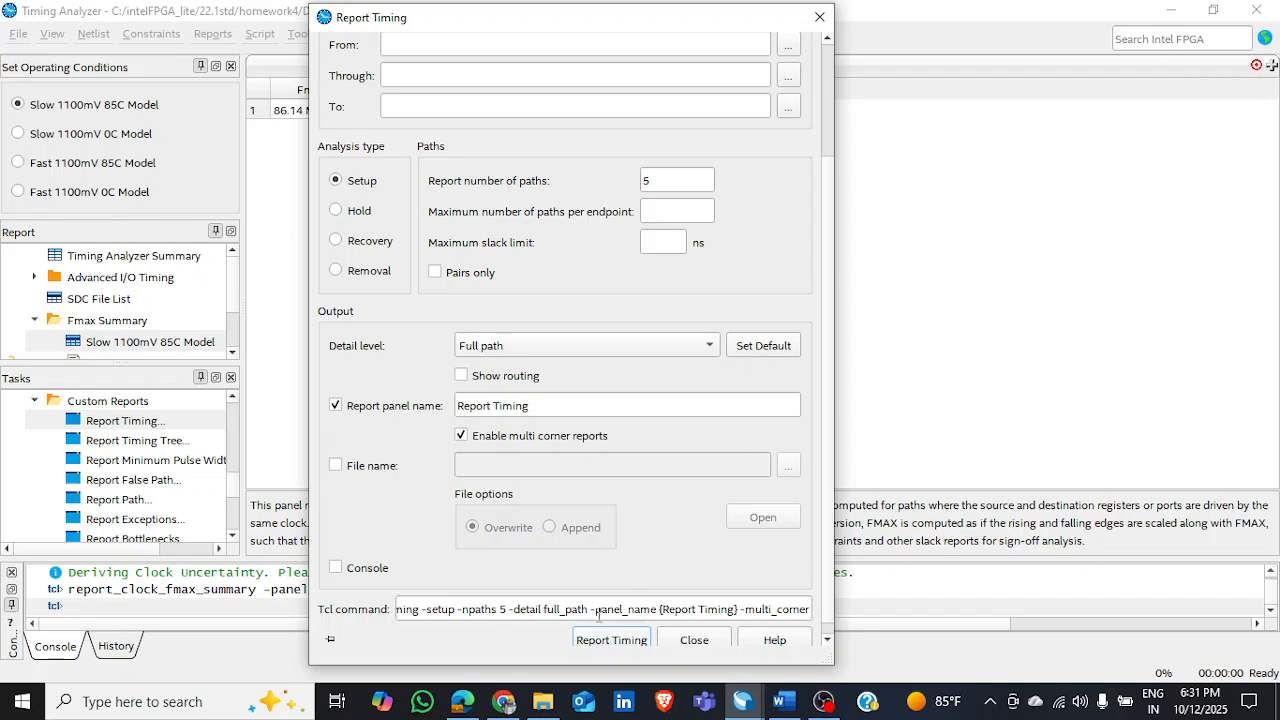
click(610, 640)
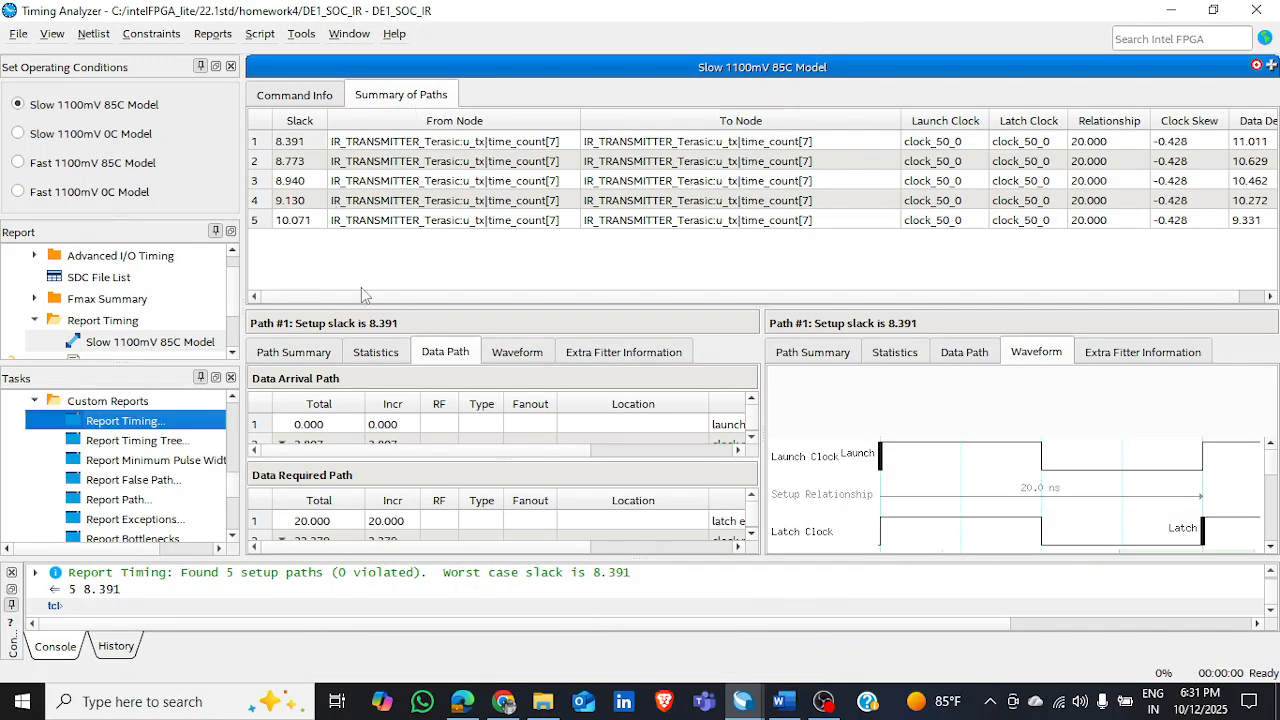
scroll(361, 288, right, 1)
scroll(351, 265, left, 1)
mouse_move(299, 146)
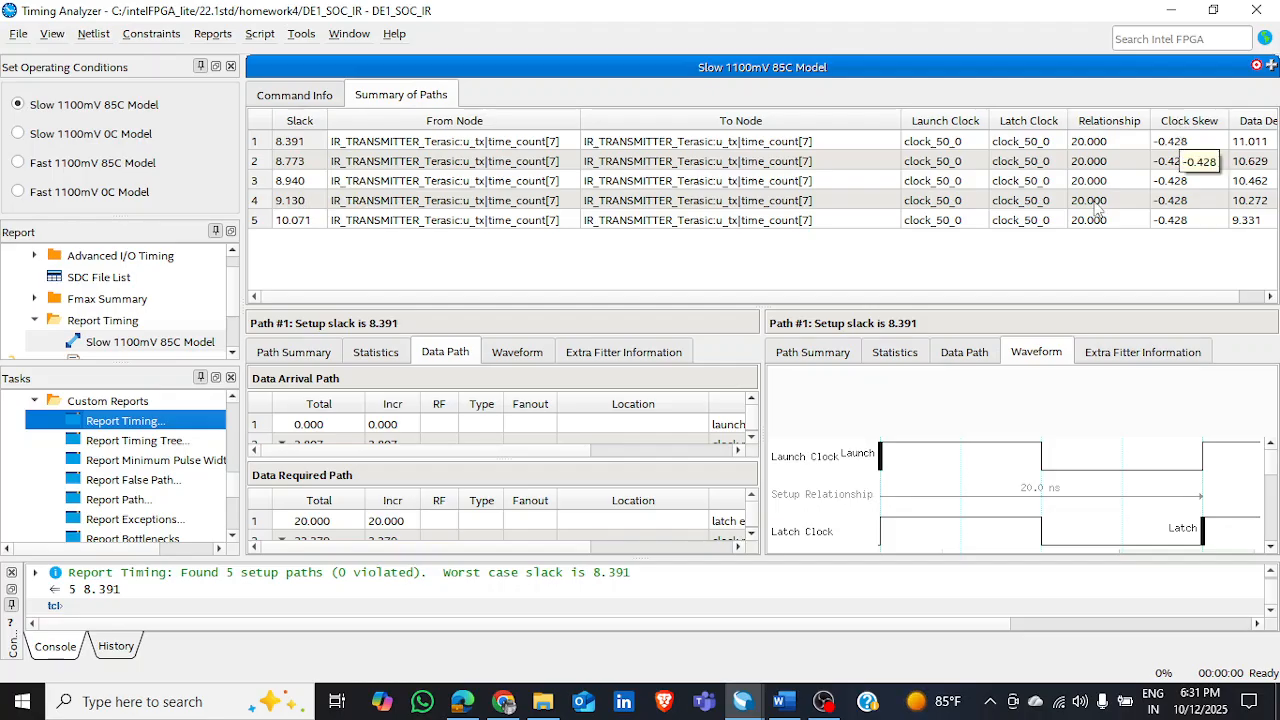
- Switch to the Word report and examine the table comparing original and moved critical path delays
click(783, 701)
scroll(680, 485, down, 8)
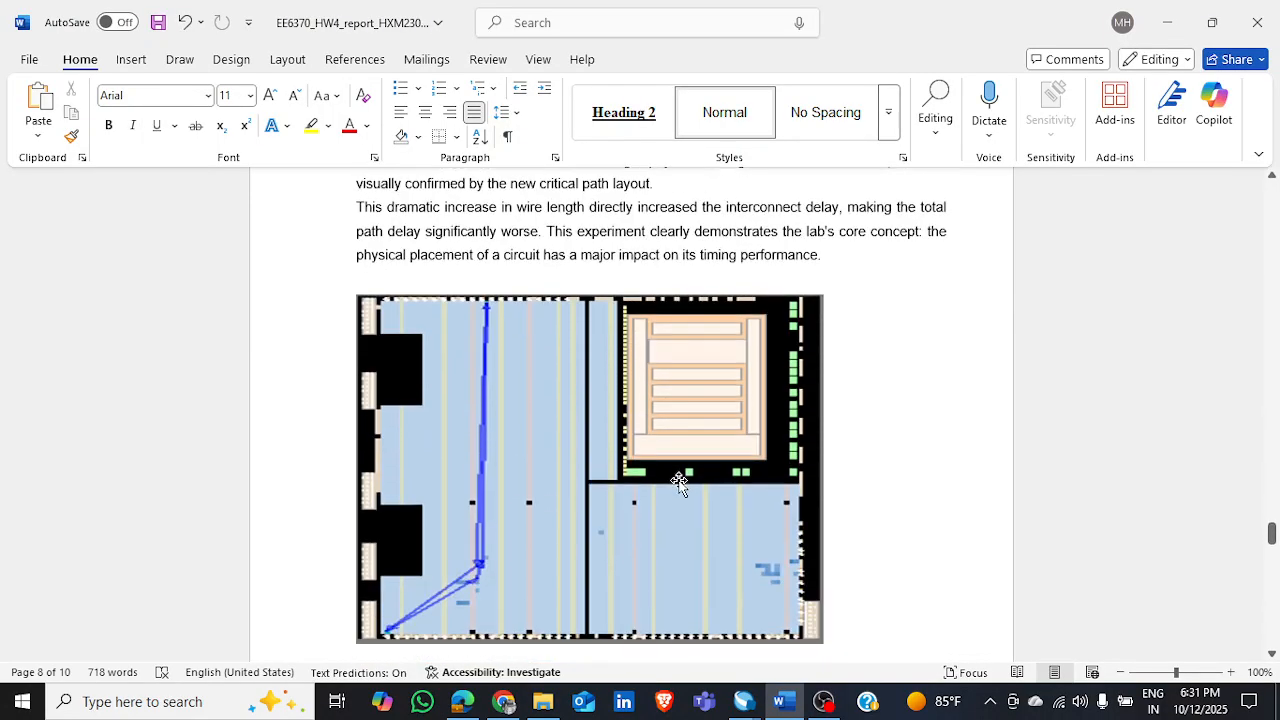
scroll(680, 485, up, 5)
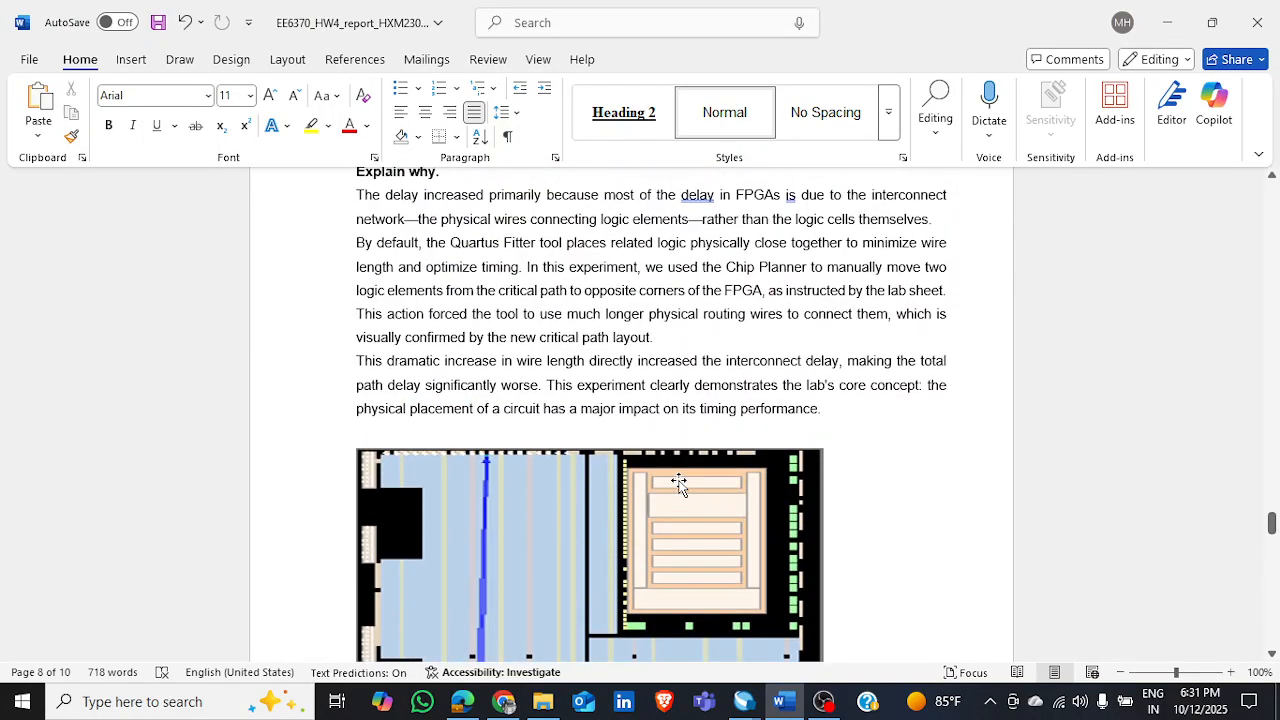
scroll(679, 483, up, 10)
scroll(680, 483, up, 2)
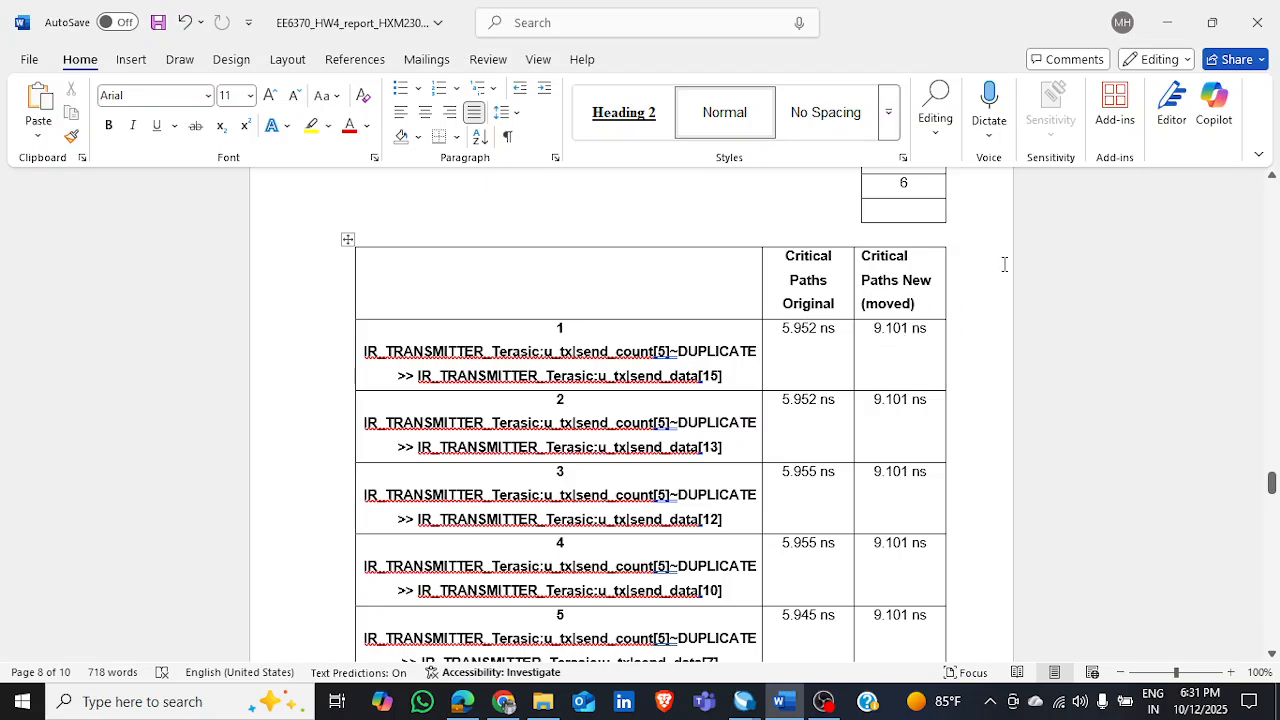
scroll(904, 325, down, 2)
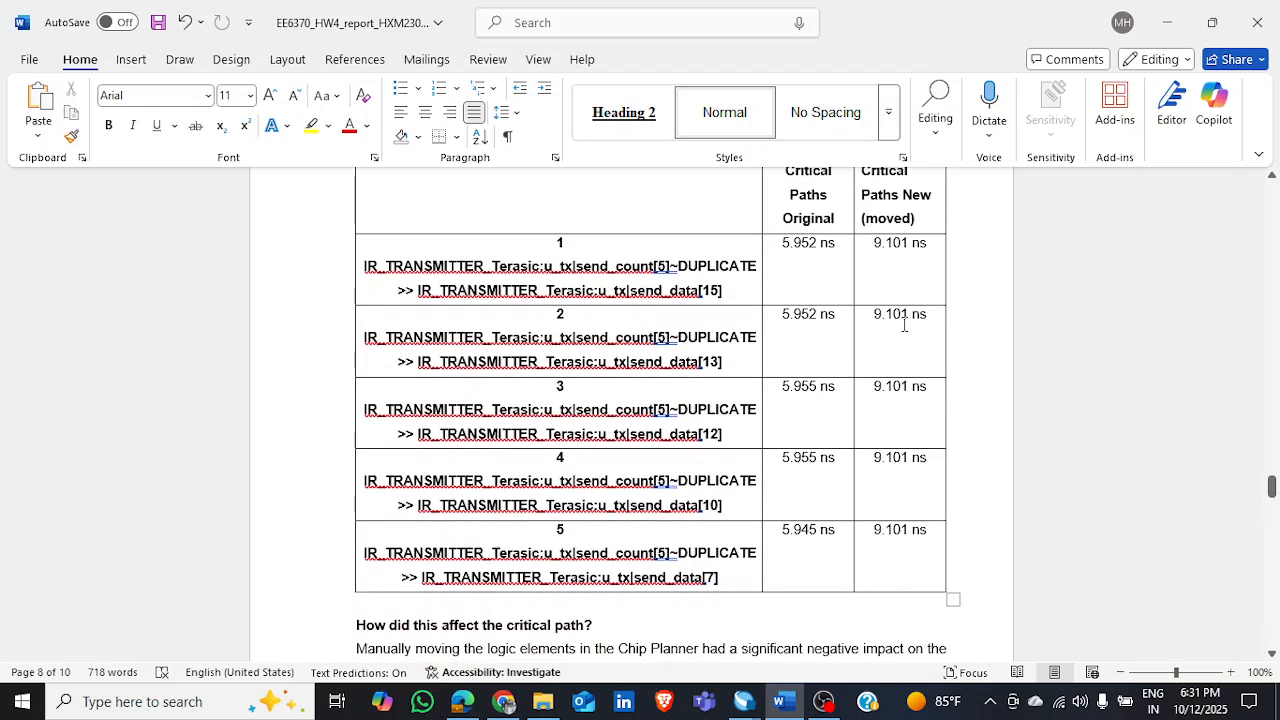
scroll(904, 325, up, 1)
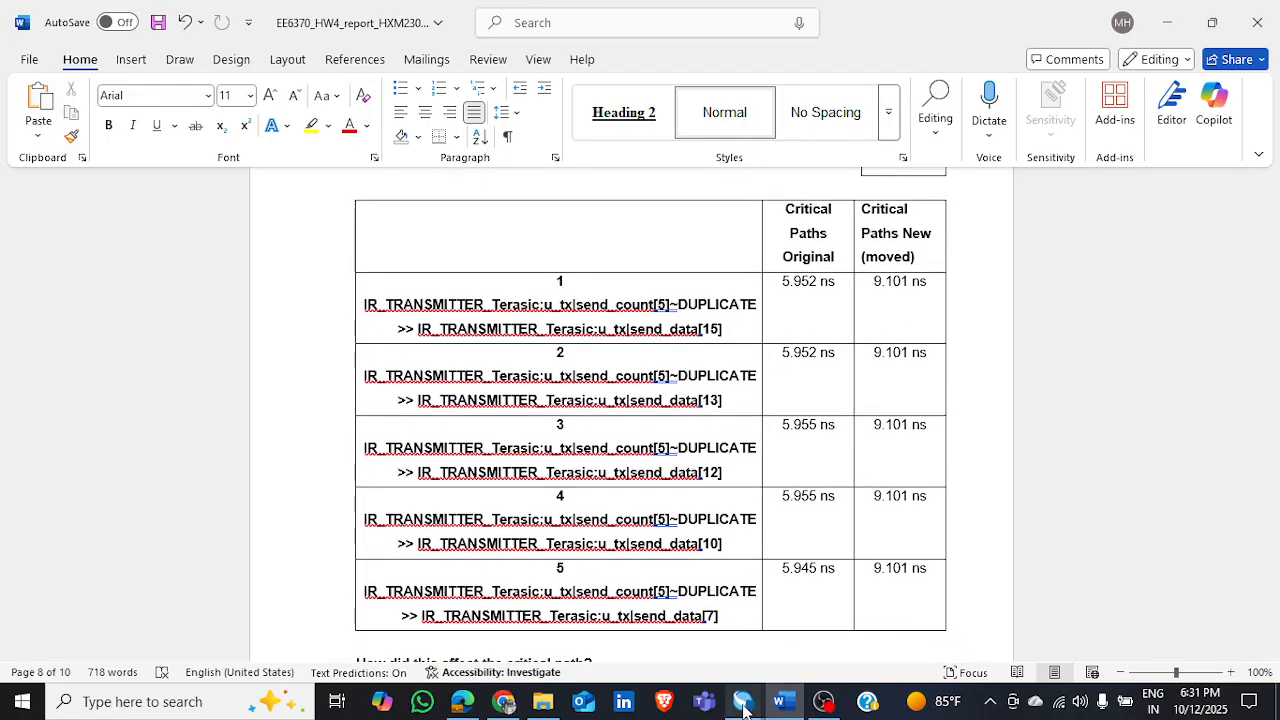
- Return to Timing Analyzer and check the Data Delay values of the five reported setup paths
mouse_move(742, 700)
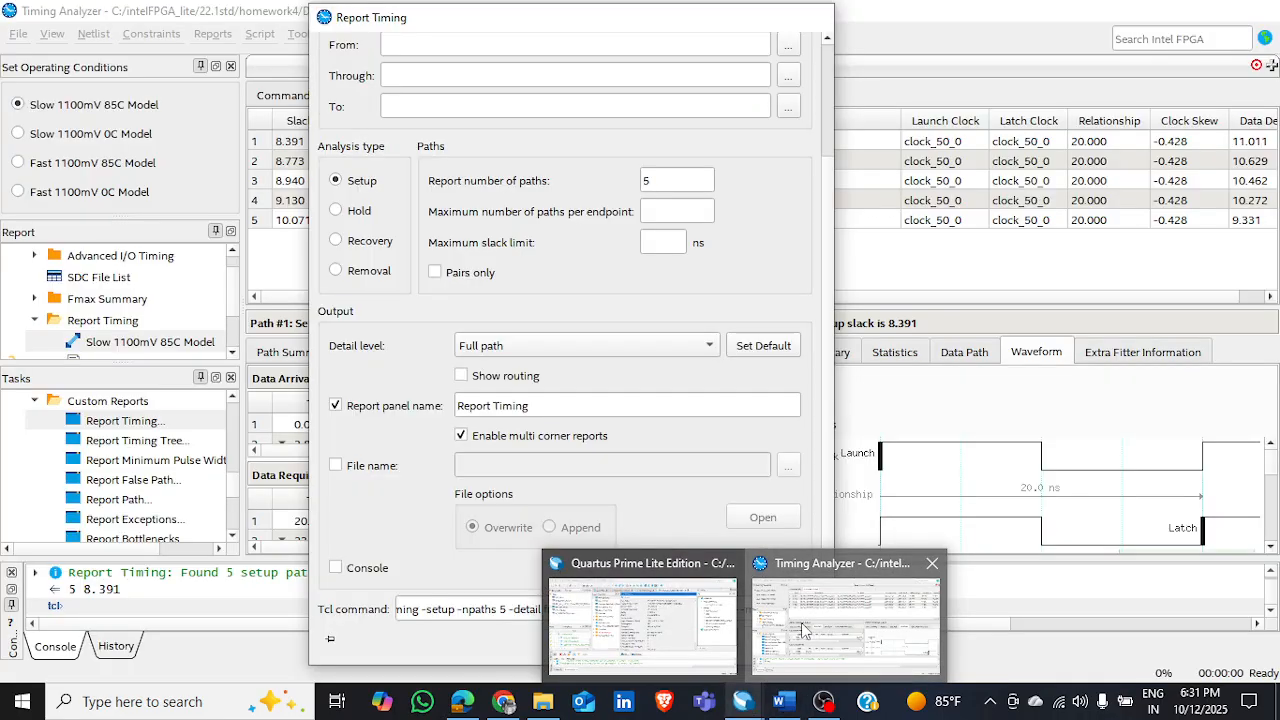
click(803, 628)
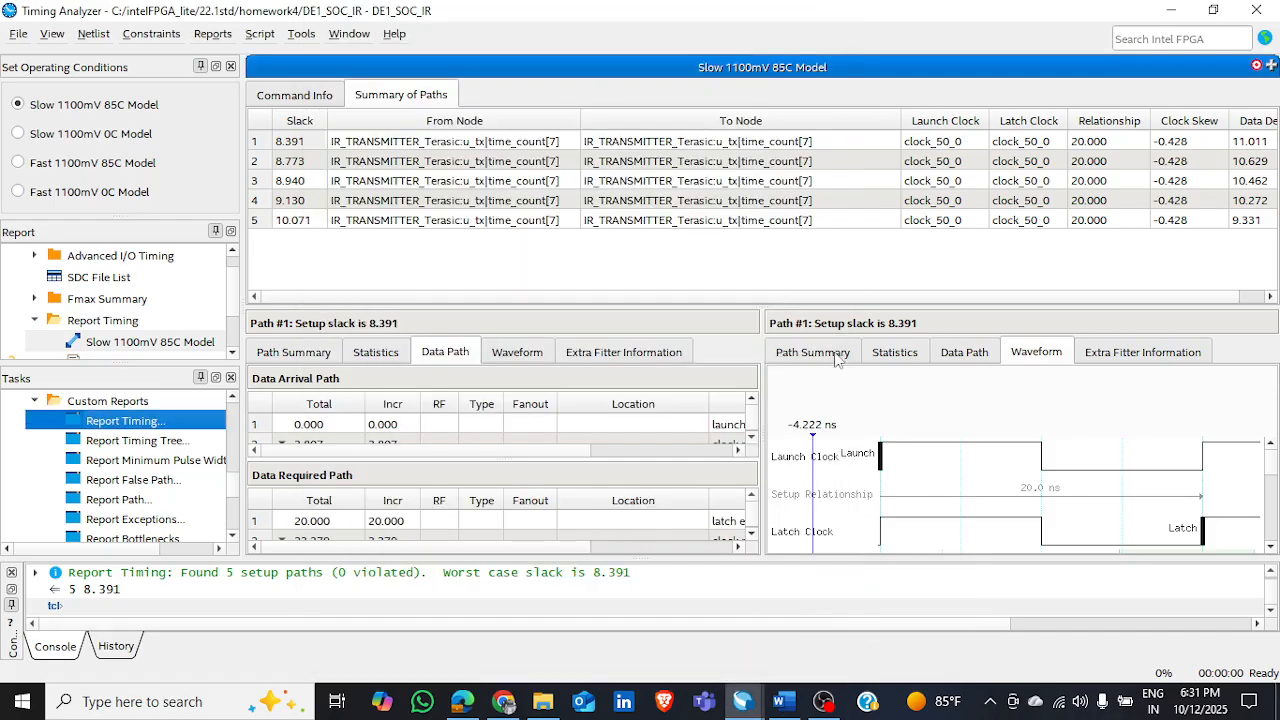
scroll(1080, 272, right, 1)
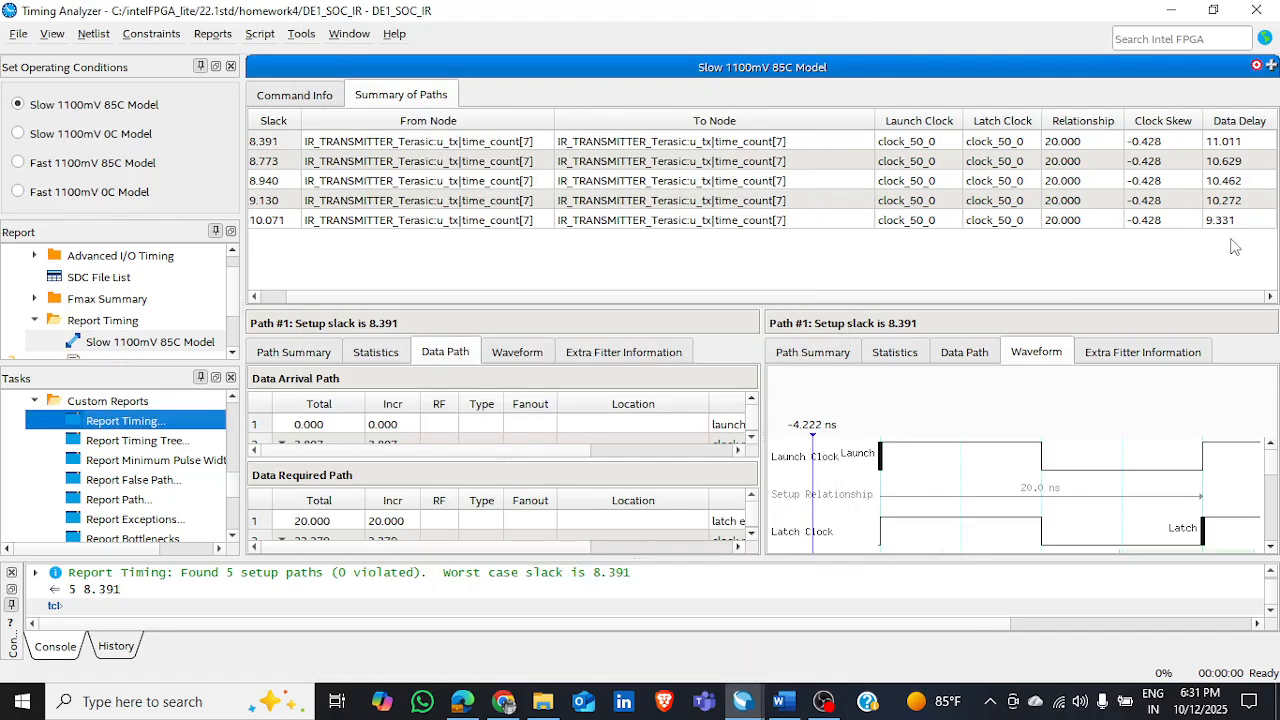
scroll(778, 218, left, 1)
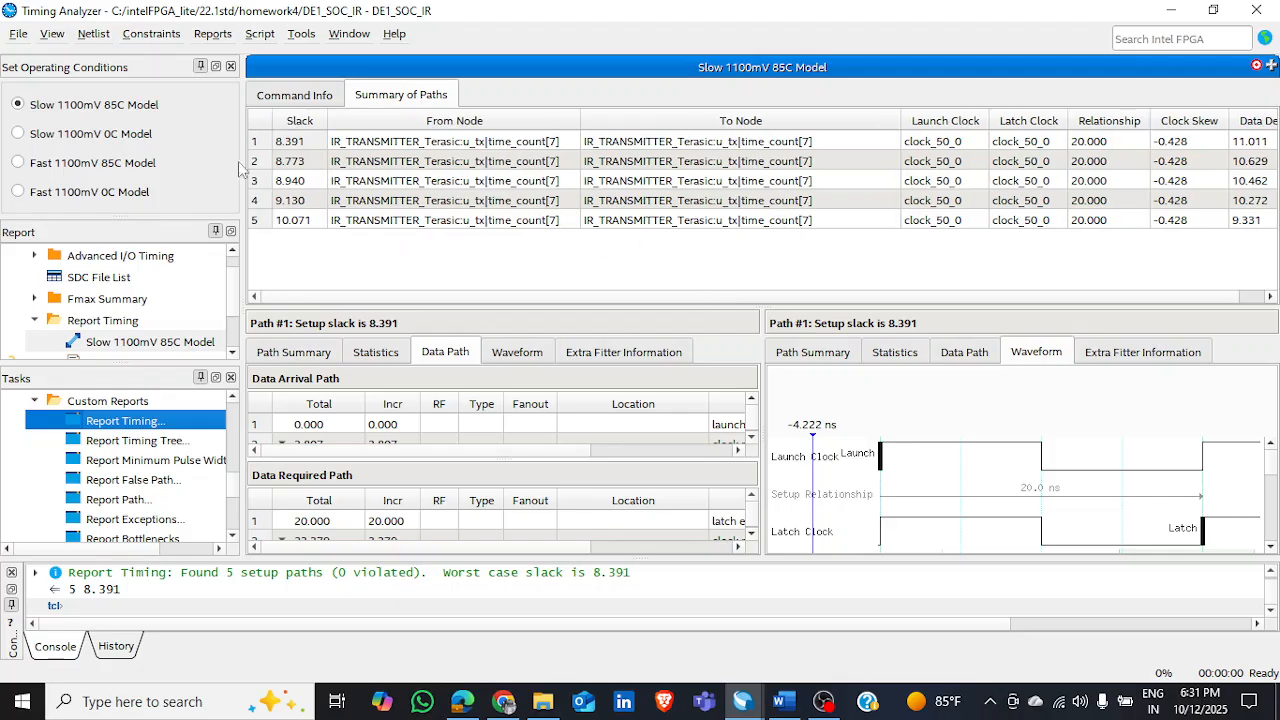
- Locate the worst-slack time_count[7] path in Chip Planner and examine its full route across the device
right_click(292, 144)
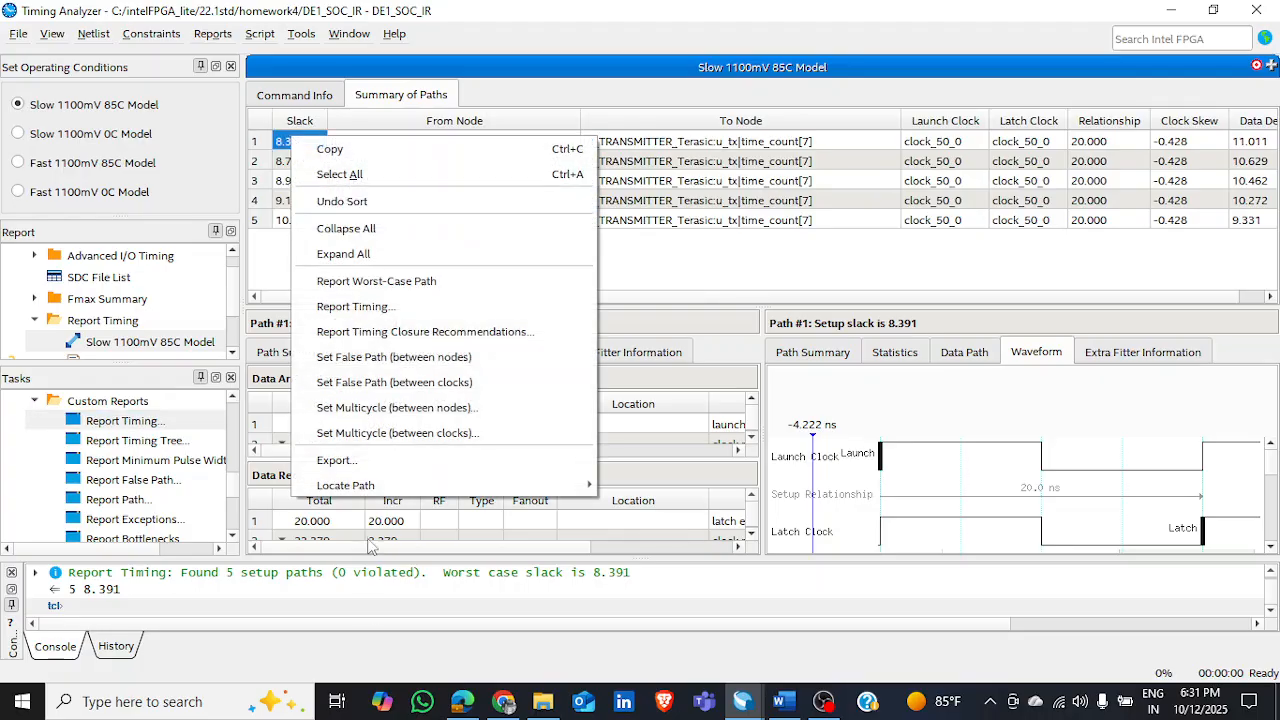
mouse_move(408, 485)
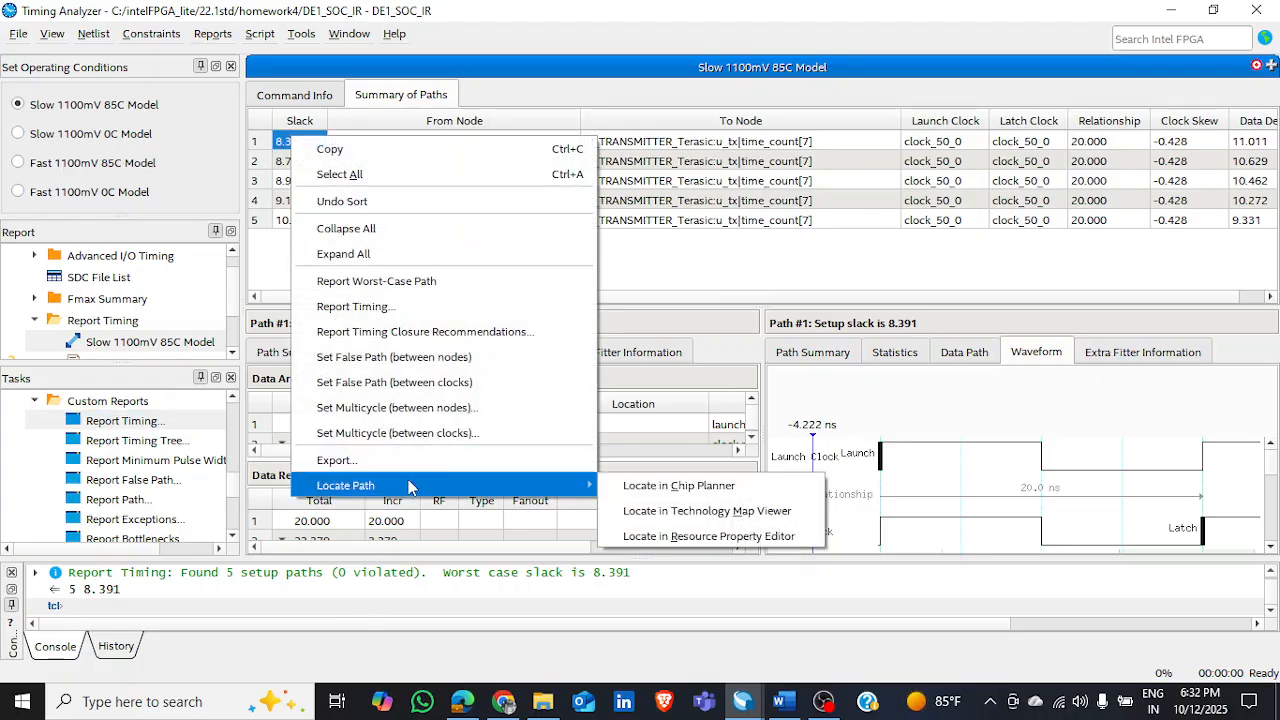
click(652, 487)
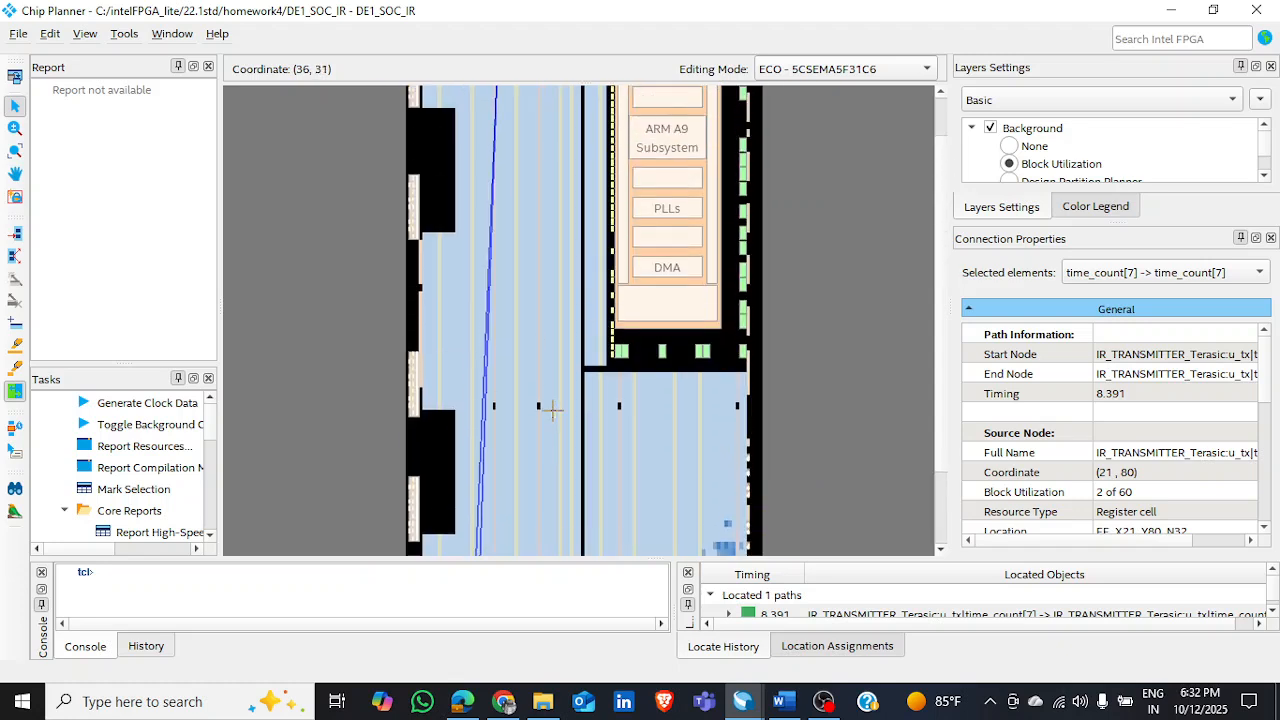
scroll(526, 460, down, 3)
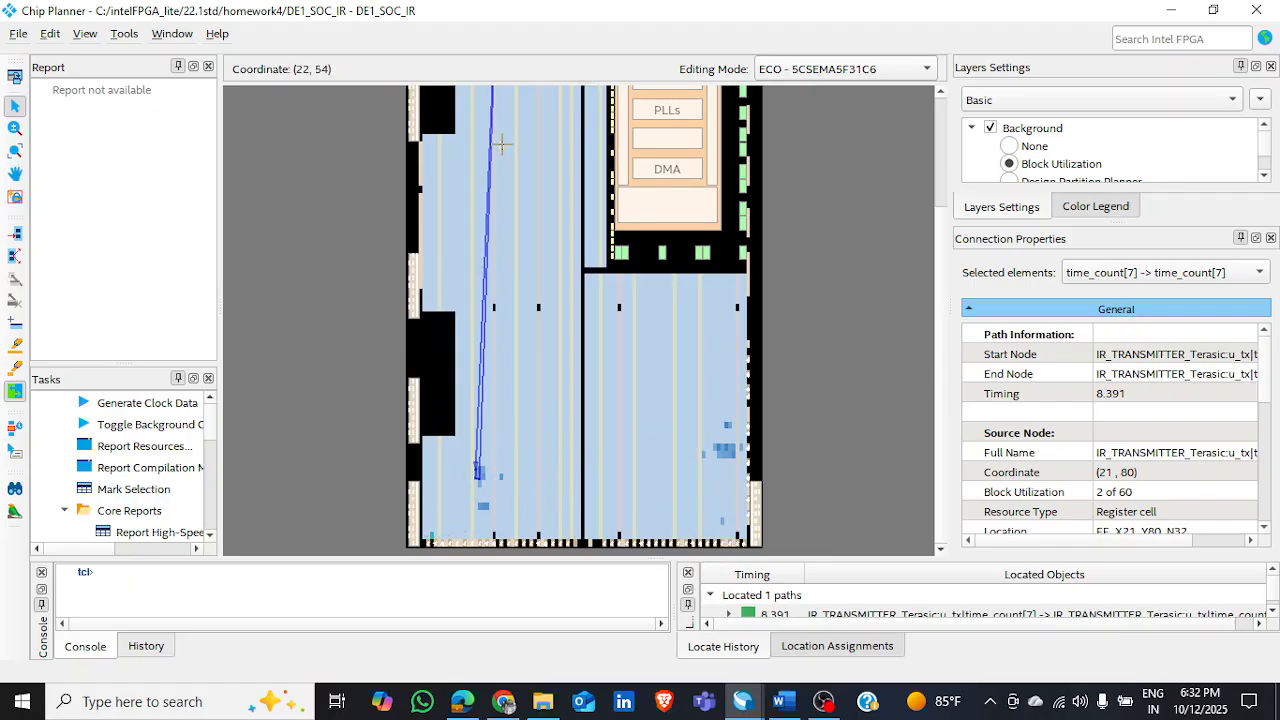
scroll(472, 322, up, 2)
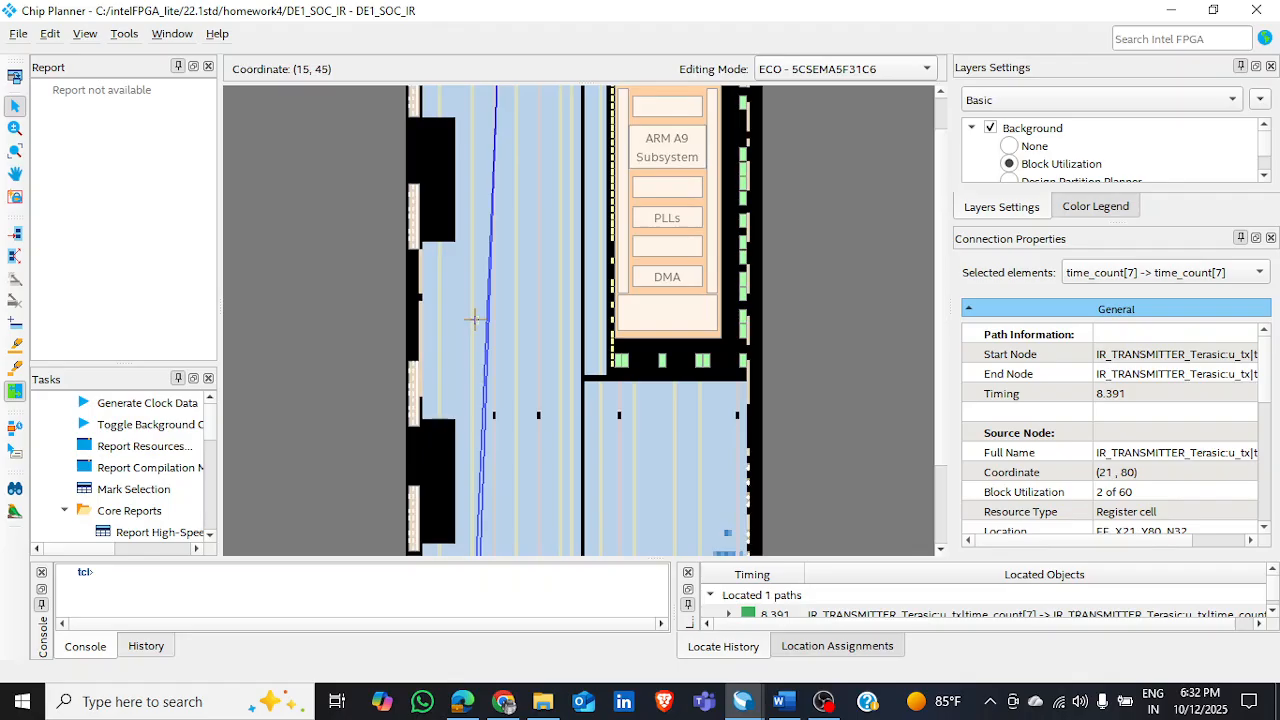
scroll(520, 241, up, 1)
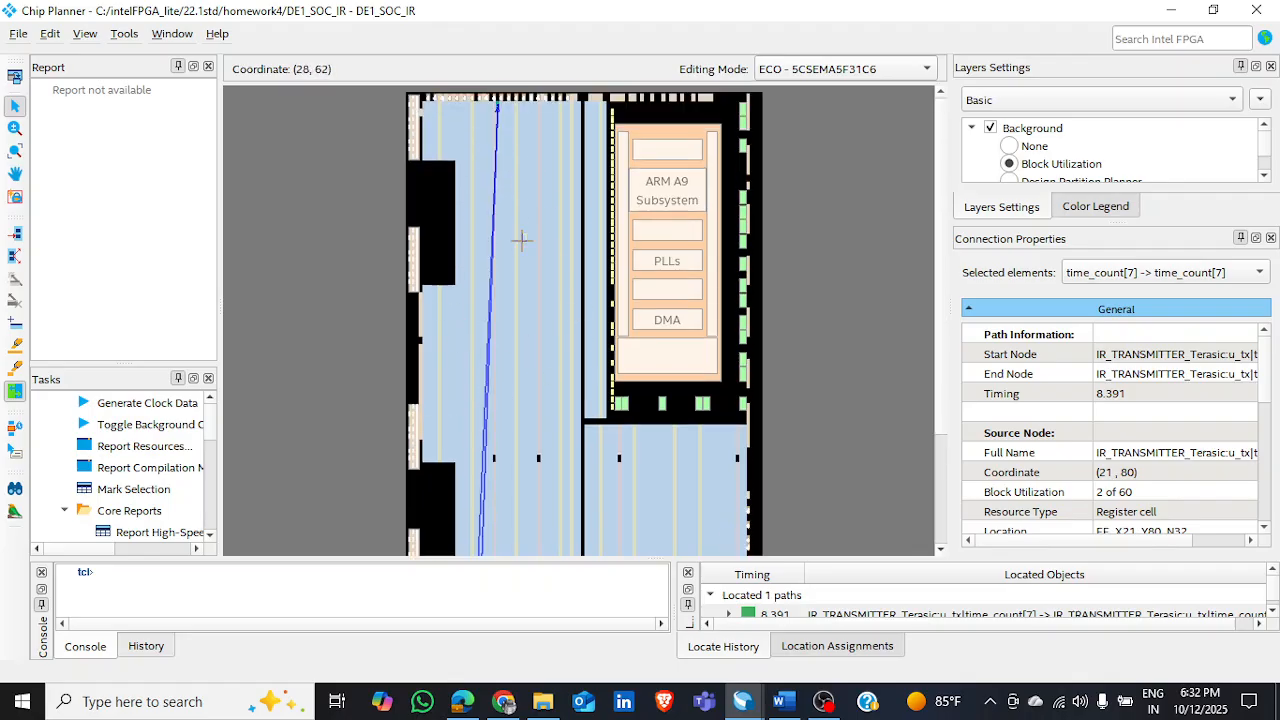
scroll(530, 286, down, 3)
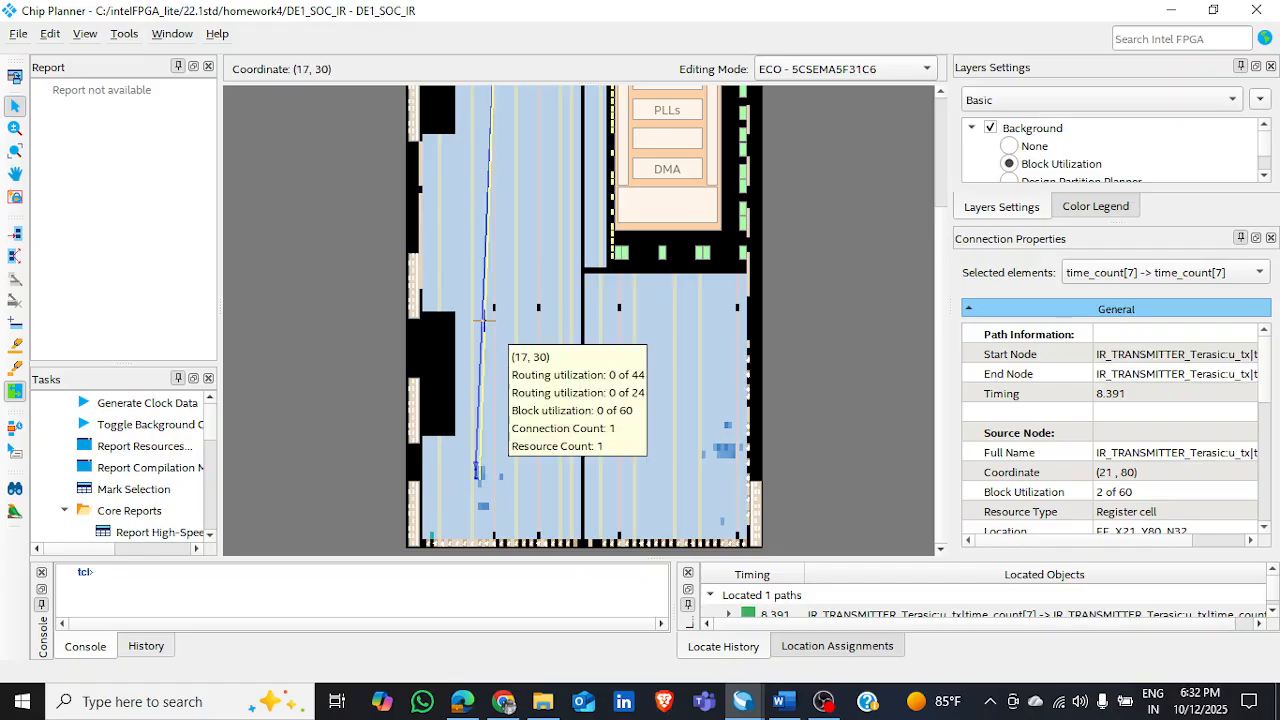
- Close Chip Planner and Timing Analyzer, and return to the Quartus Prime compilation report
click(1258, 9)
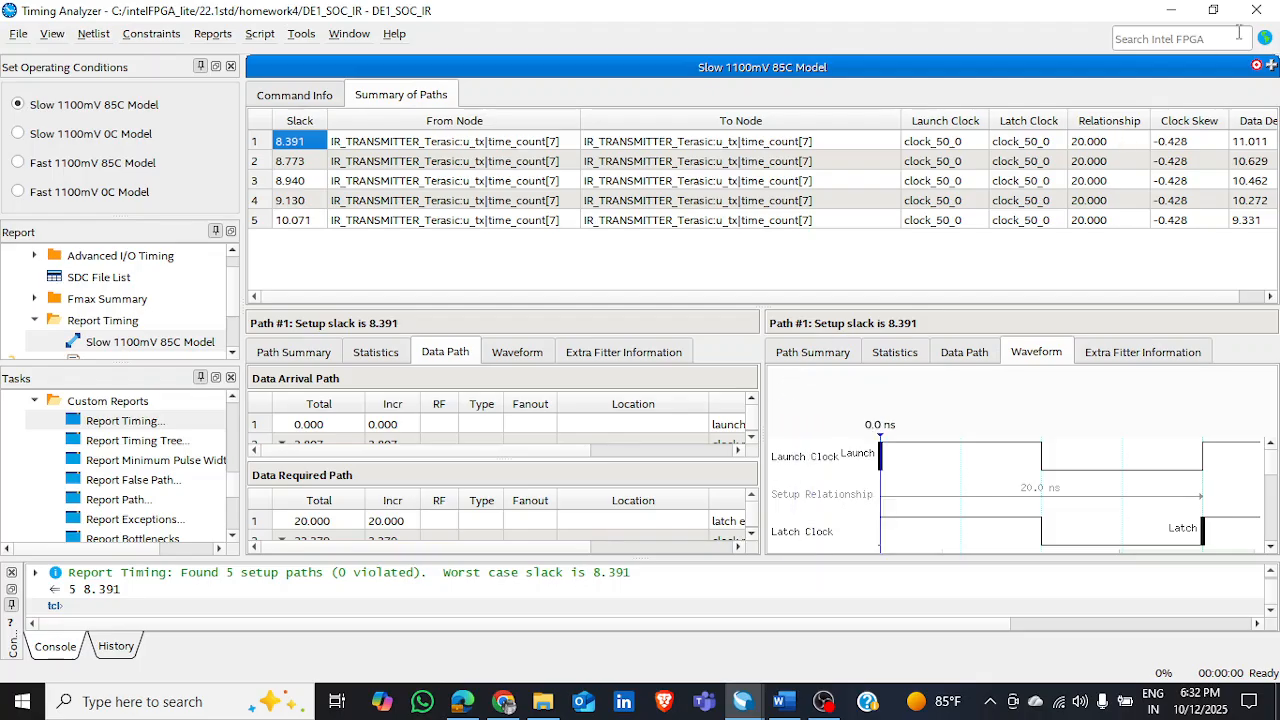
click(1274, 12)
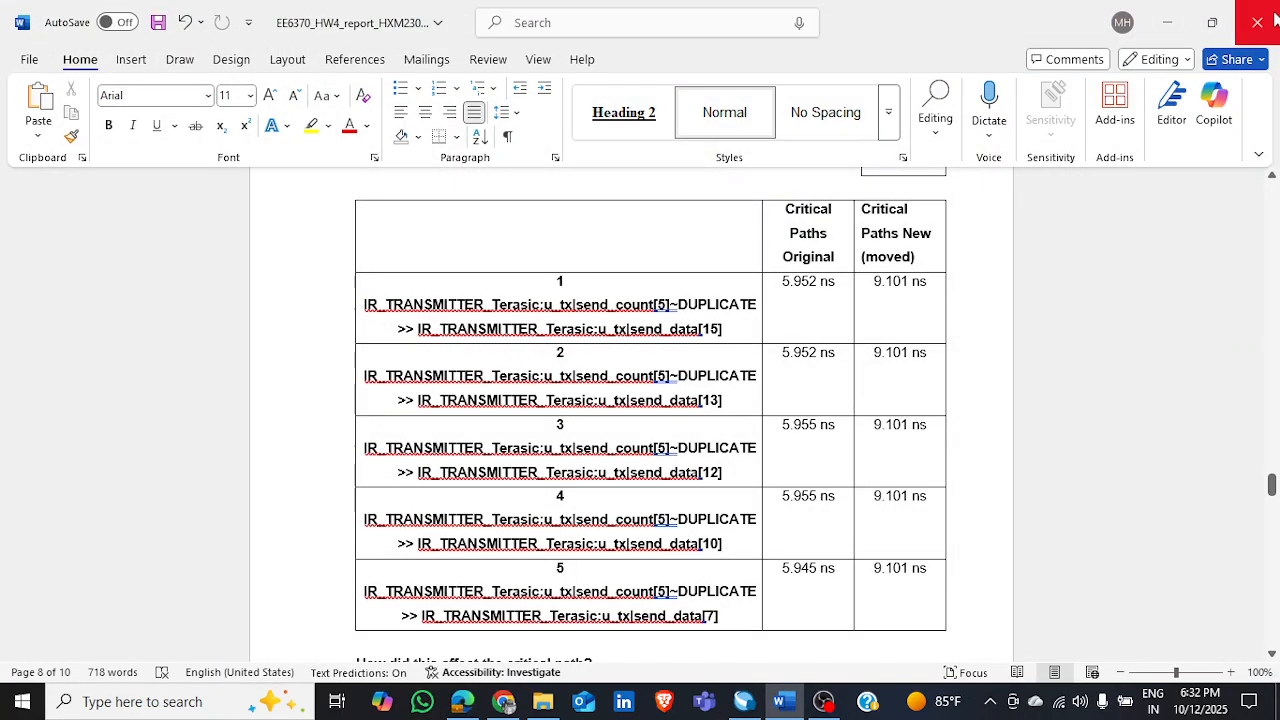
click(744, 701)
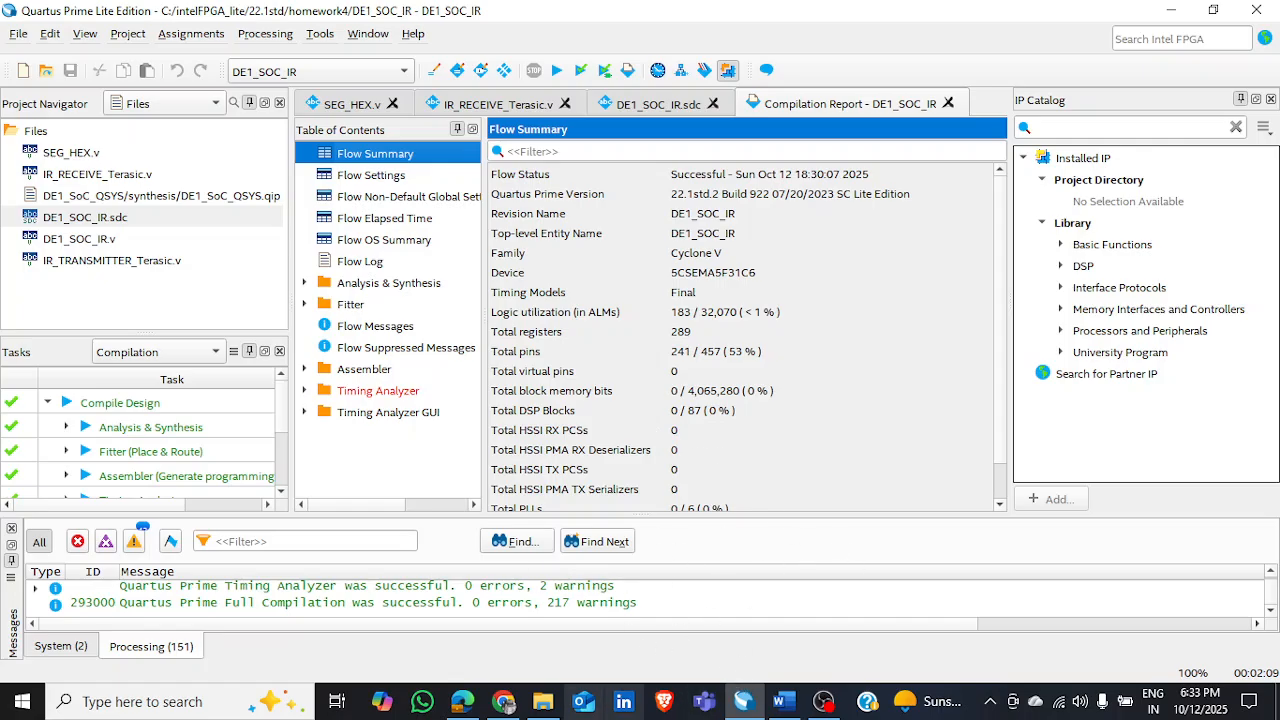
- Switch to File Explorer, open C:\intelFPGA_lite\22.1std\homework4 and look through the project files for the DE1_SOC_IR settings and constraint files
click(530, 705)
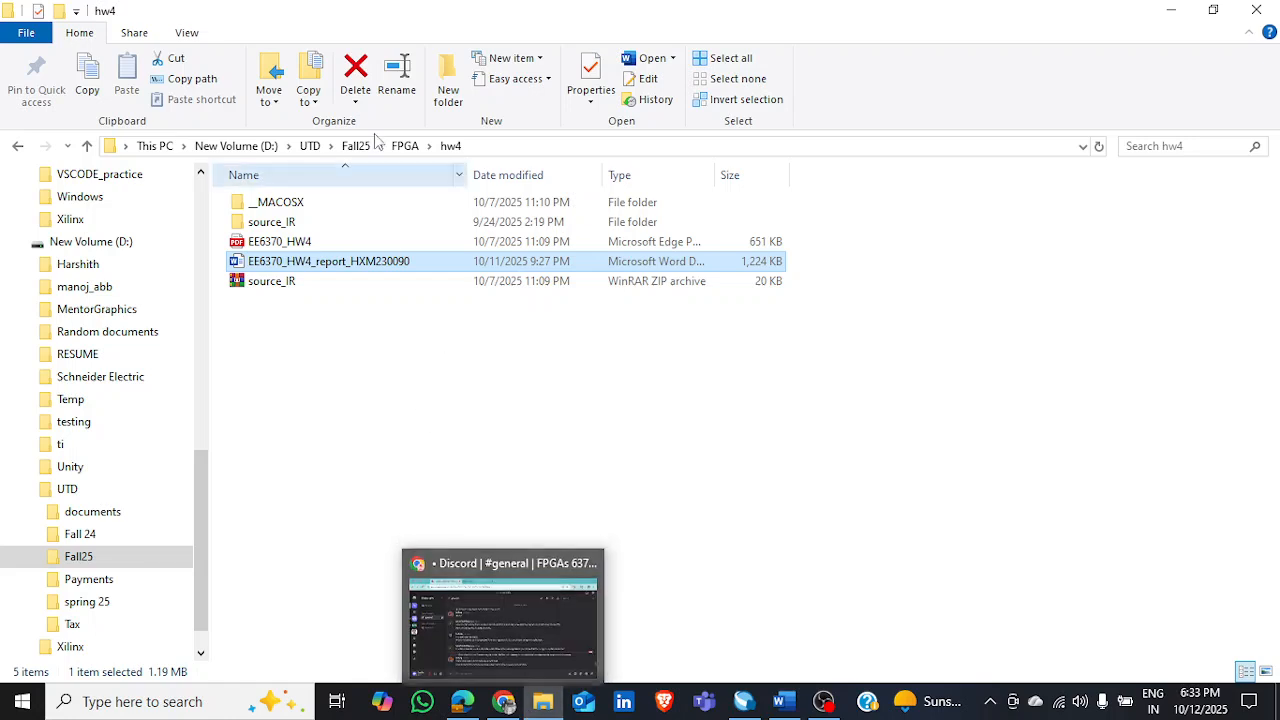
scroll(138, 452, up, 4)
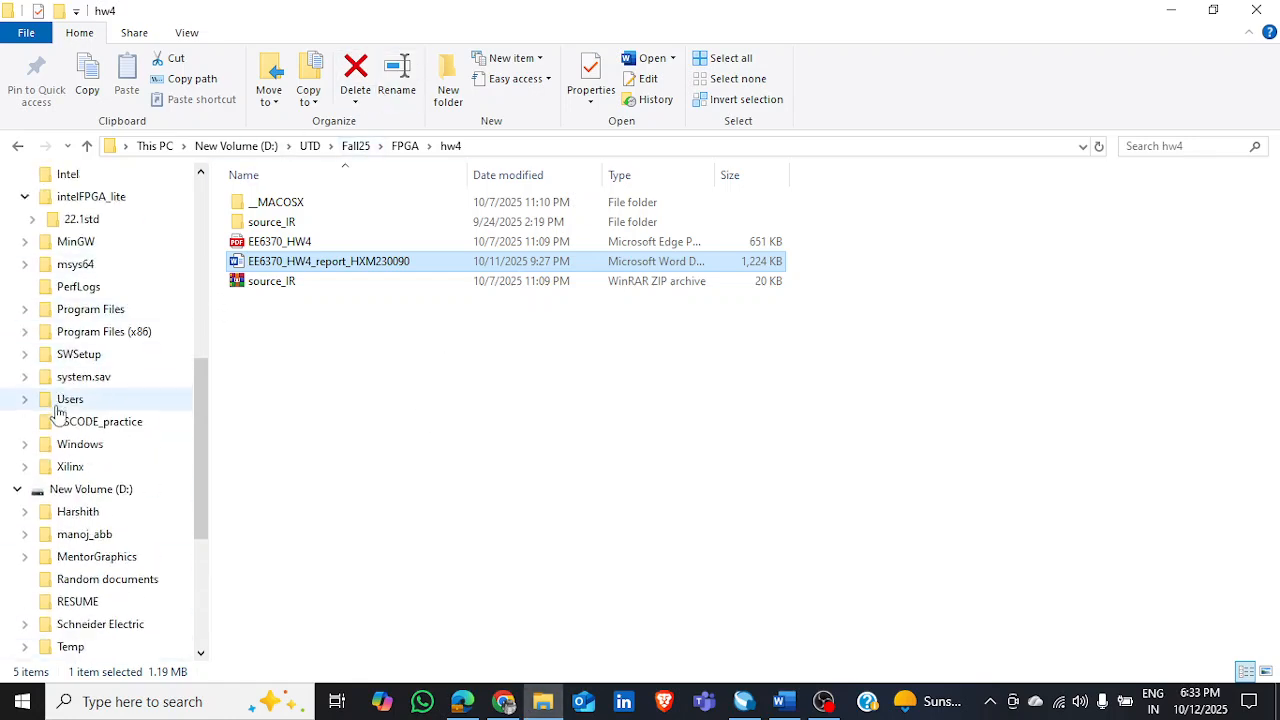
scroll(77, 396, up, 2)
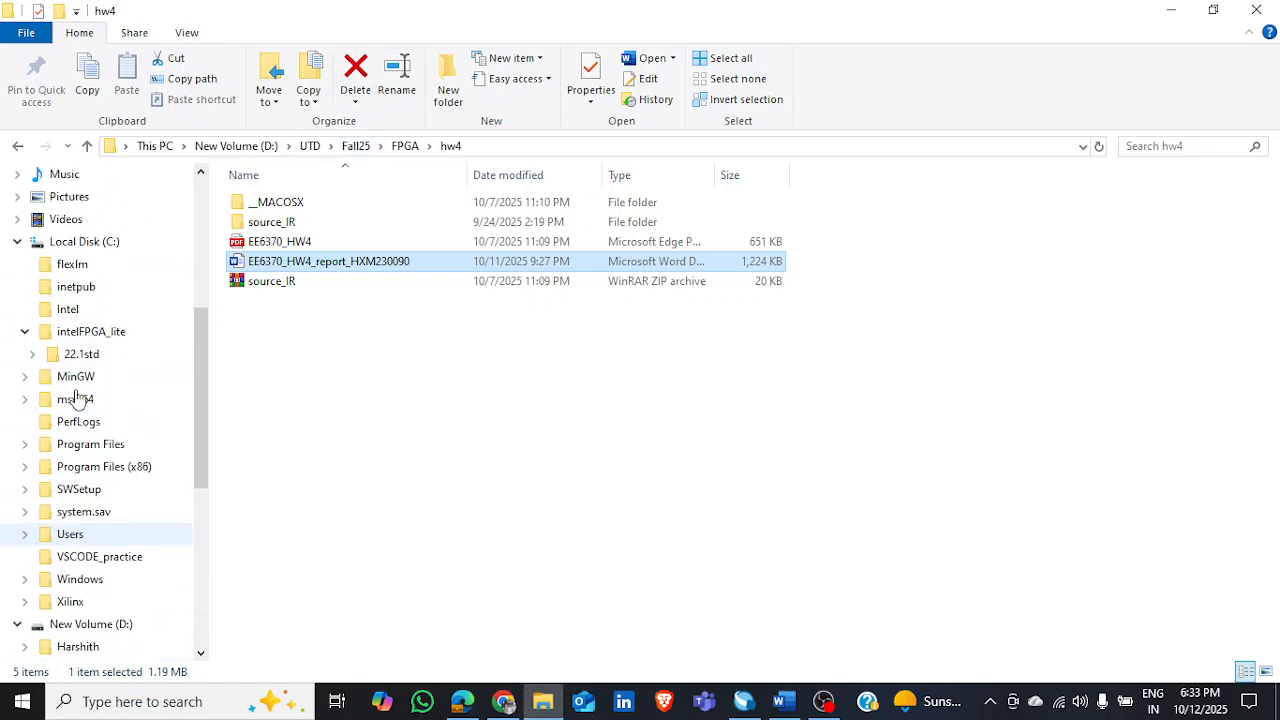
click(72, 358)
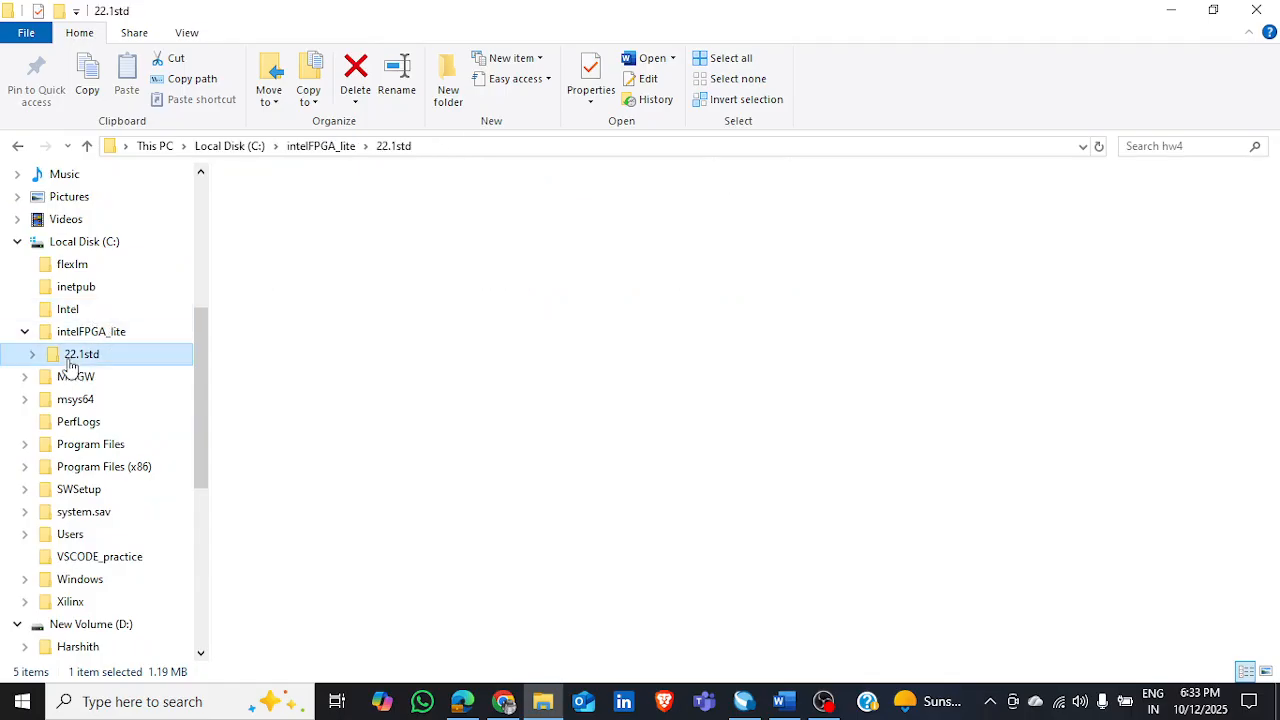
scroll(370, 499, down, 1)
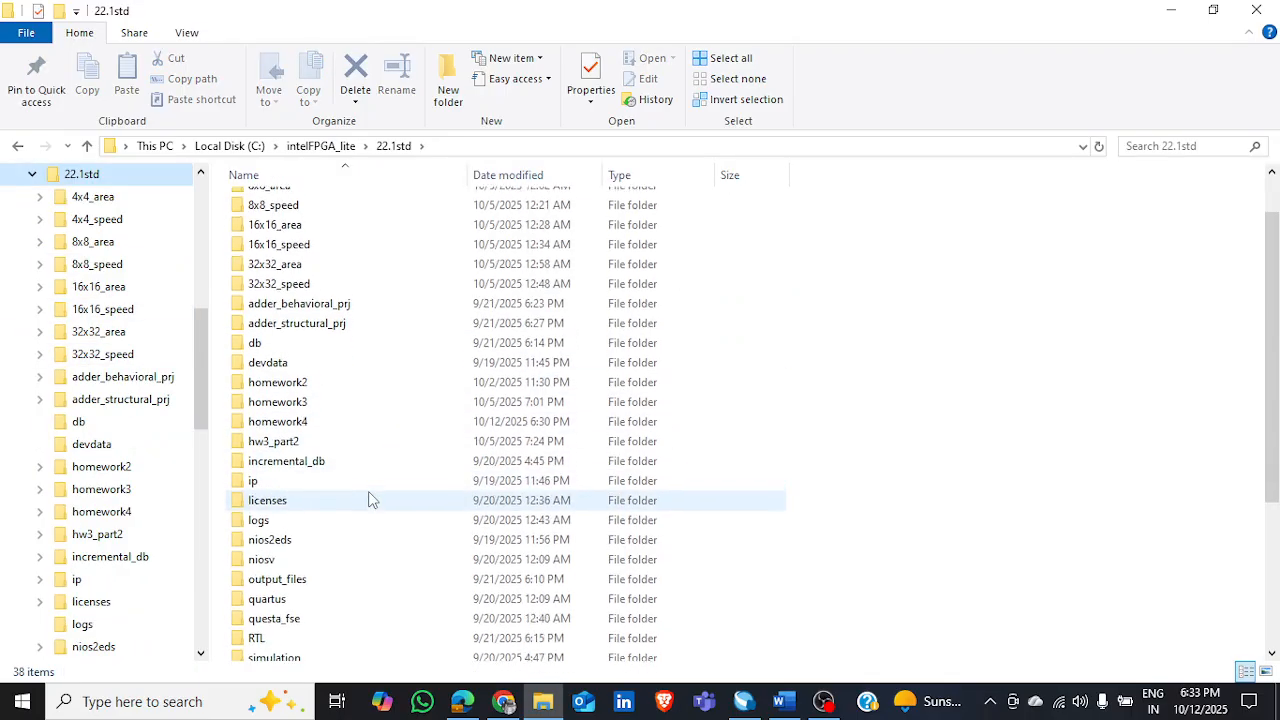
double_click(420, 423)
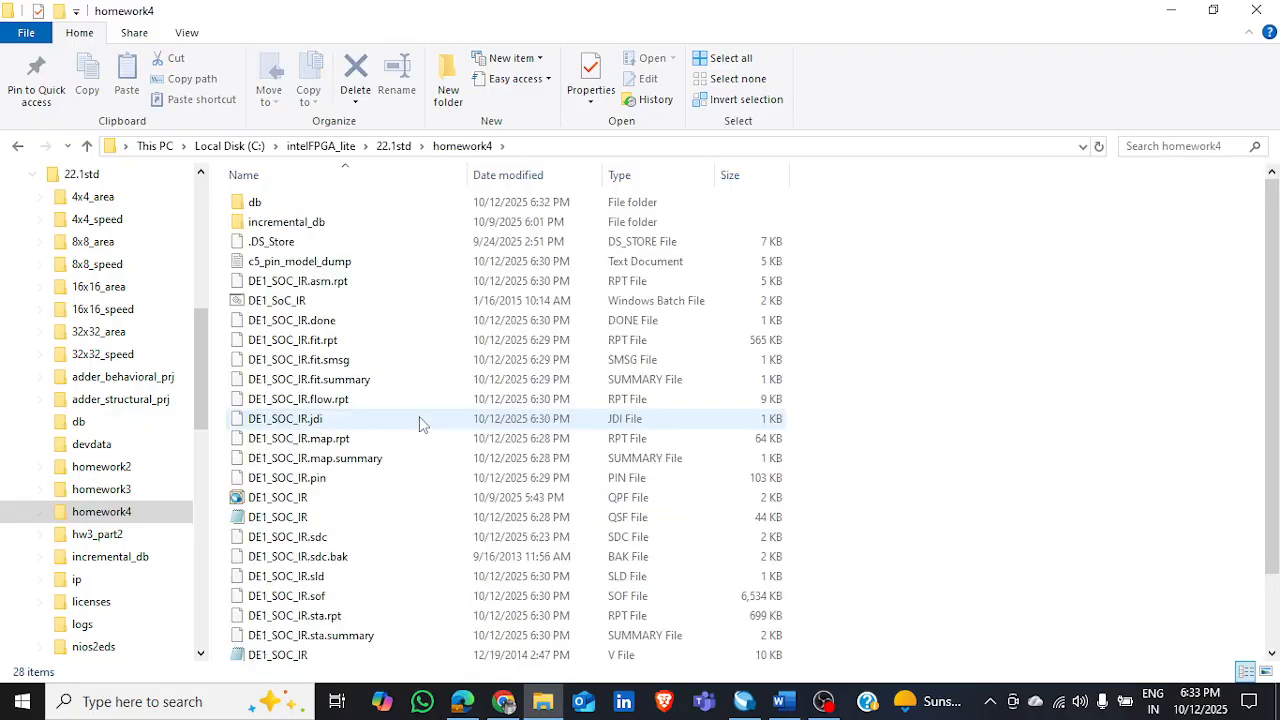
scroll(443, 540, down, 2)
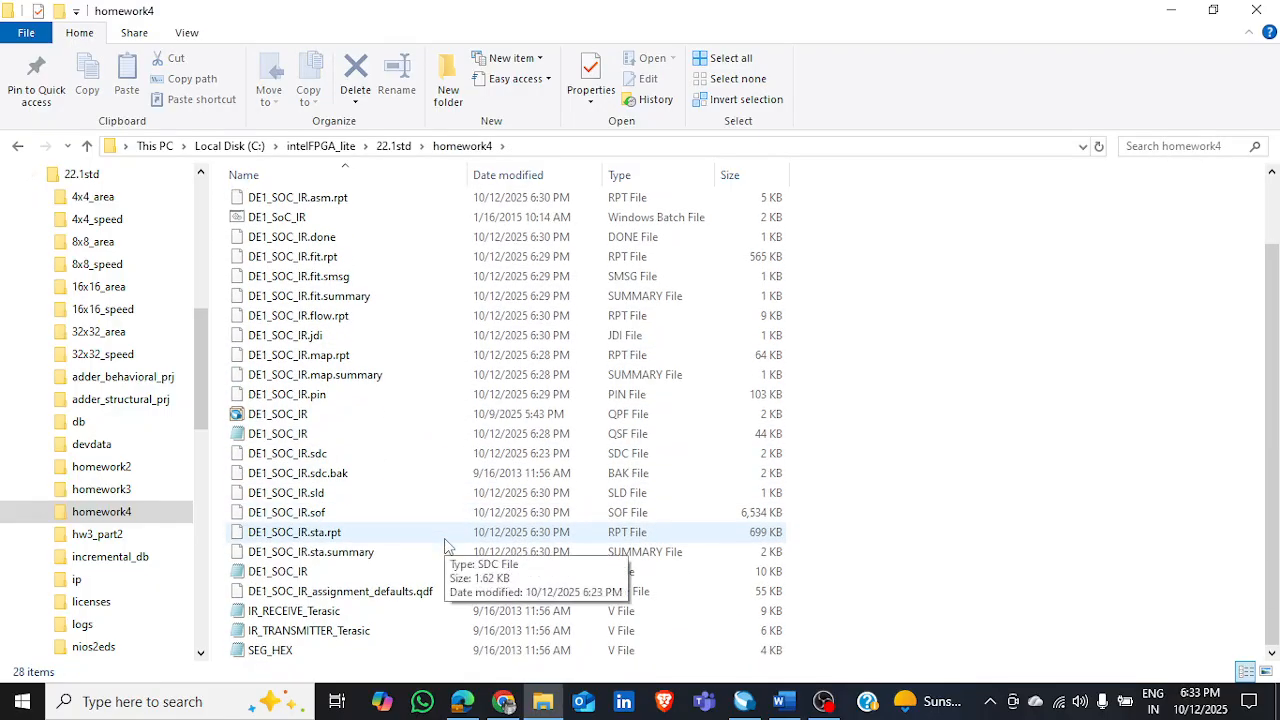
- Find Notepad through the Windows search and launch it with a blank document
right_click(462, 432)
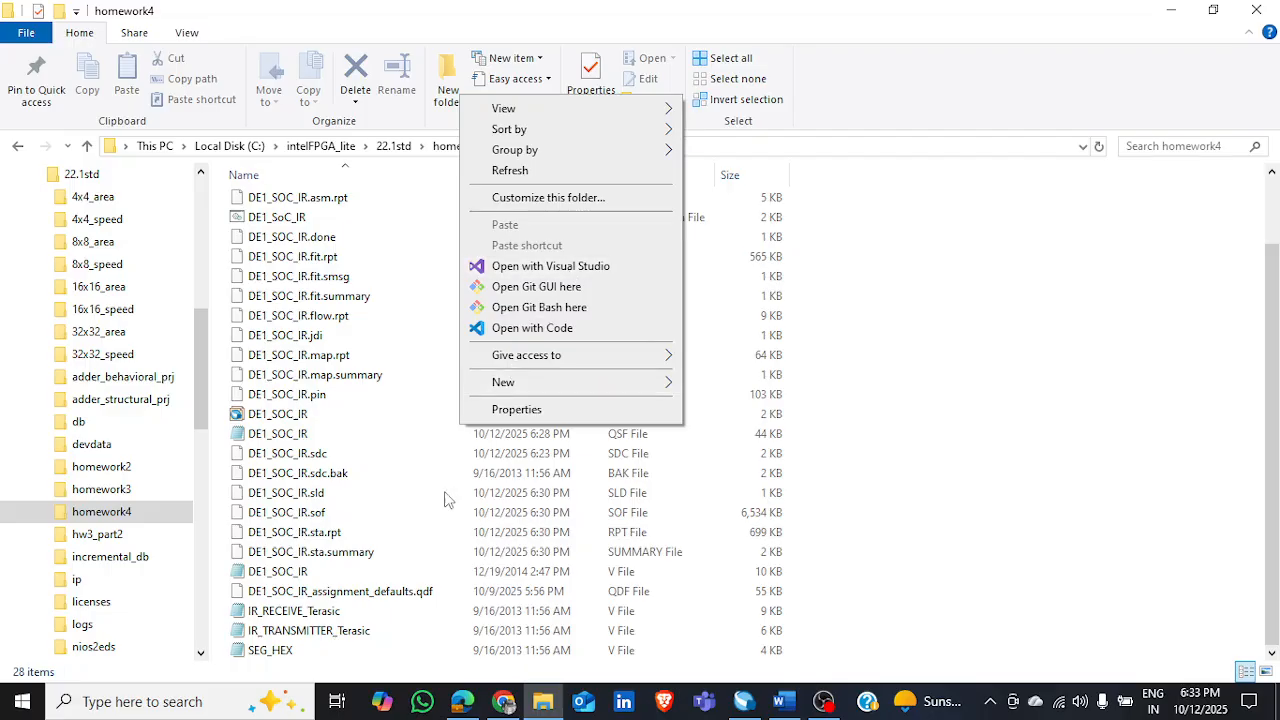
click(197, 705)
text(note)
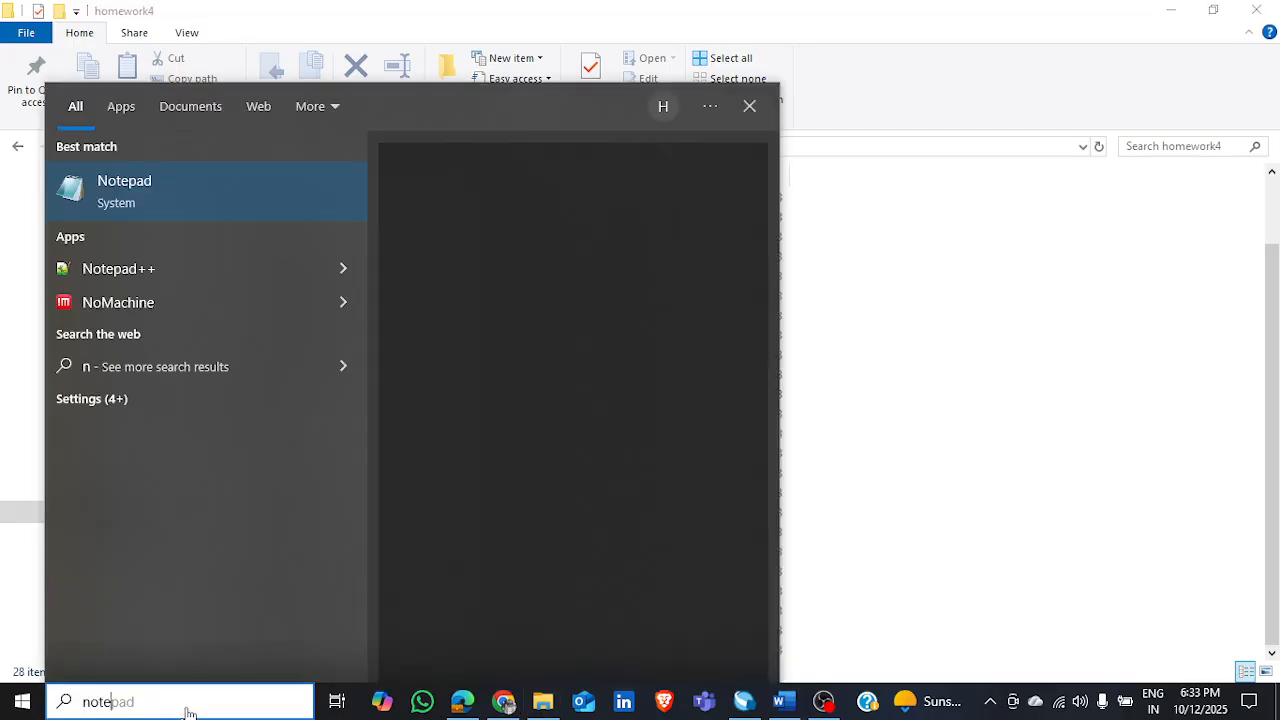
right_click(333, 177)
click(451, 194)
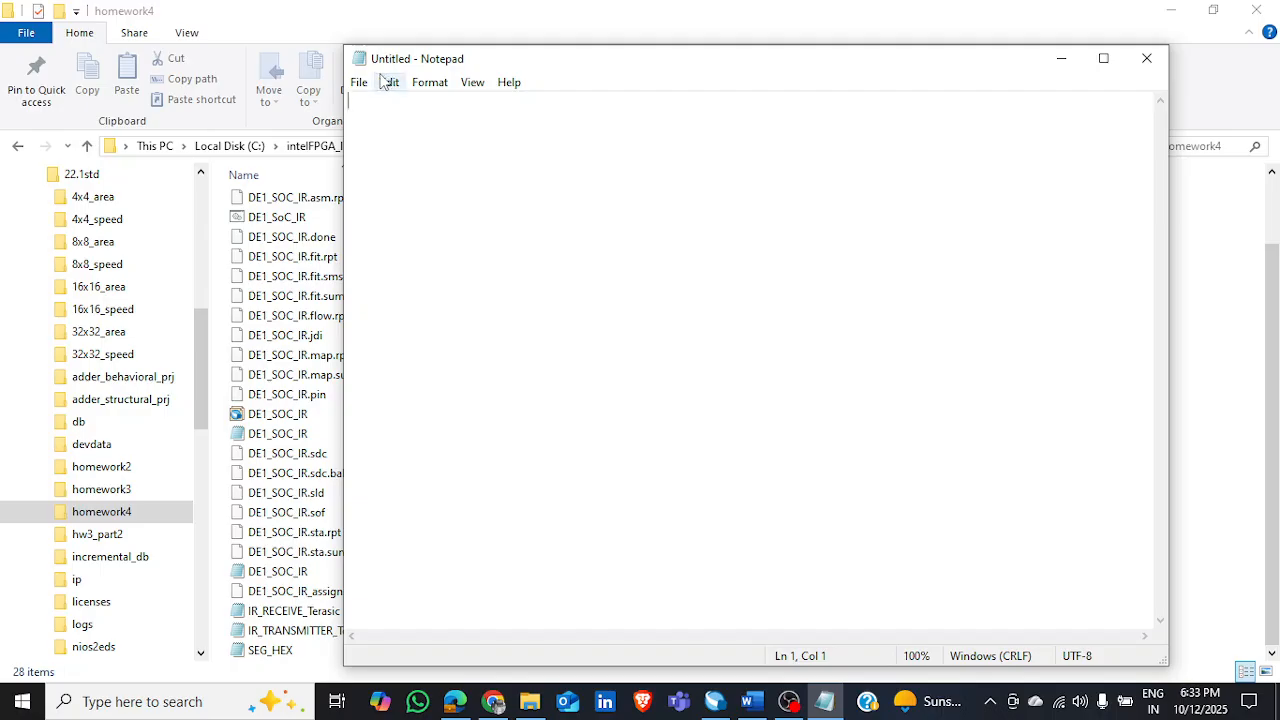
- Show all file types in the homework4 folder and open the DE1_SOC_IR QSF settings file in Notepad
click(359, 83)
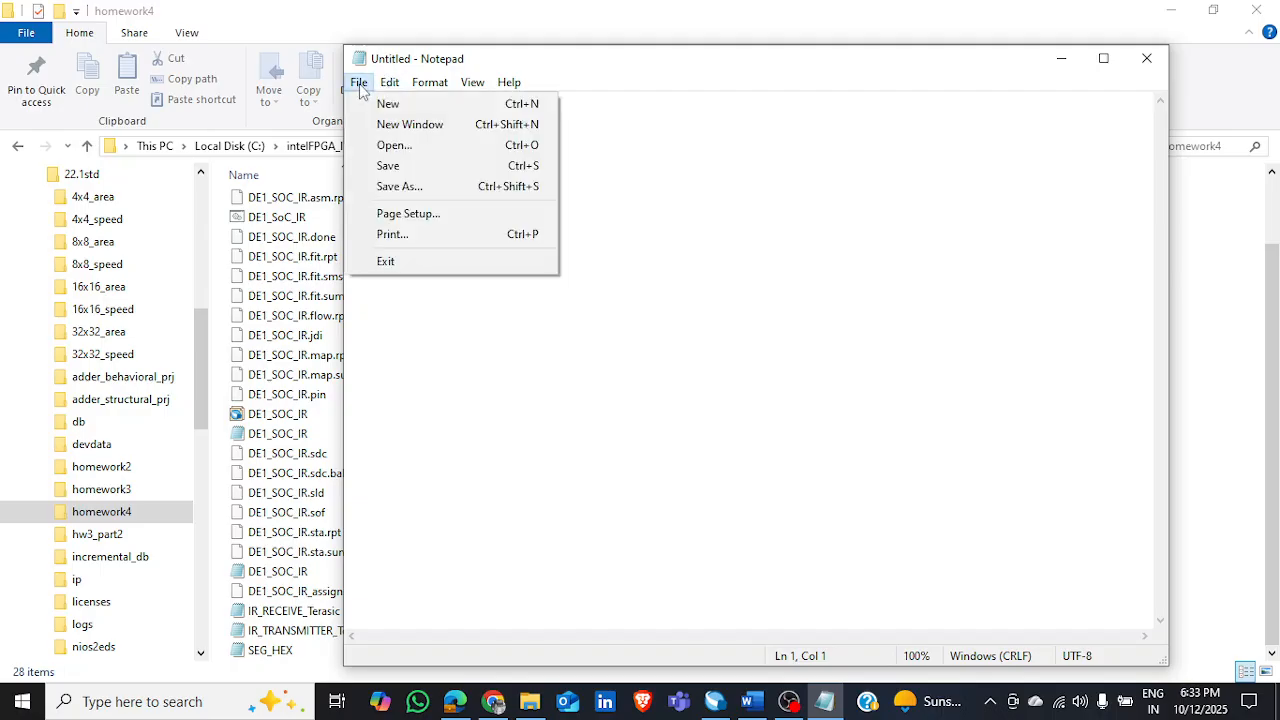
click(408, 144)
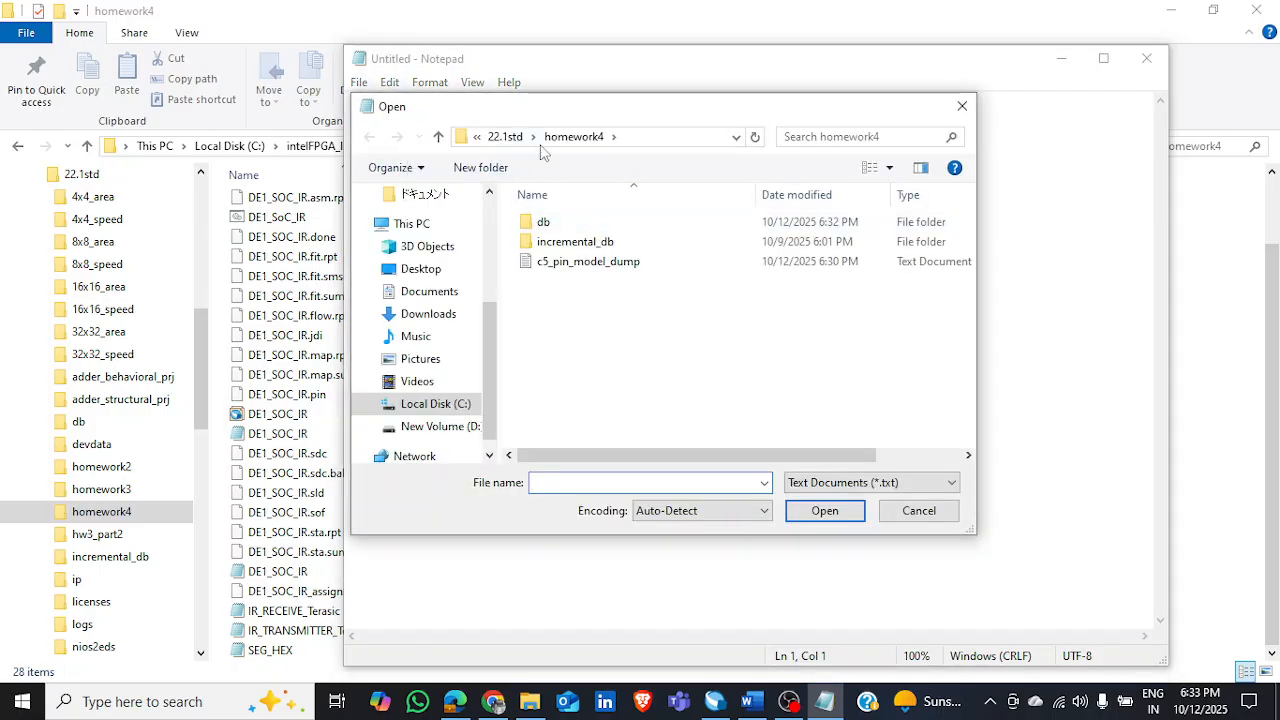
click(870, 482)
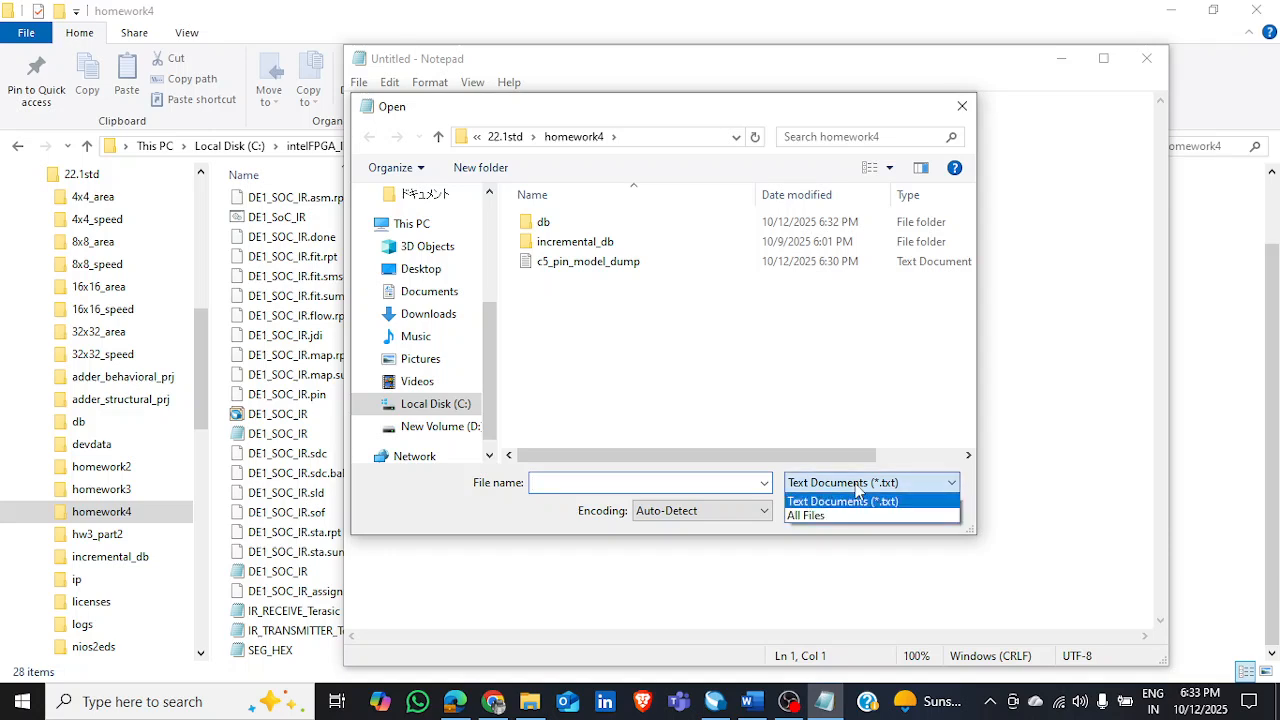
click(844, 516)
scroll(865, 302, down, 3)
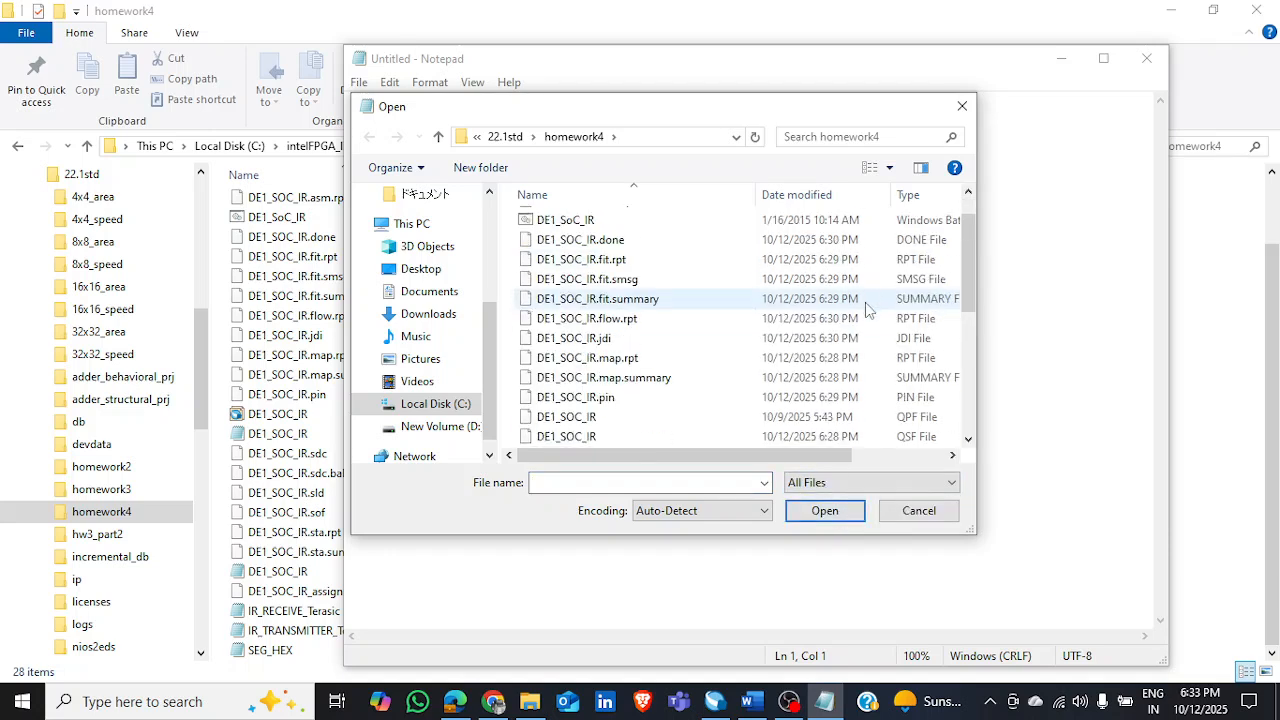
scroll(865, 302, down, 3)
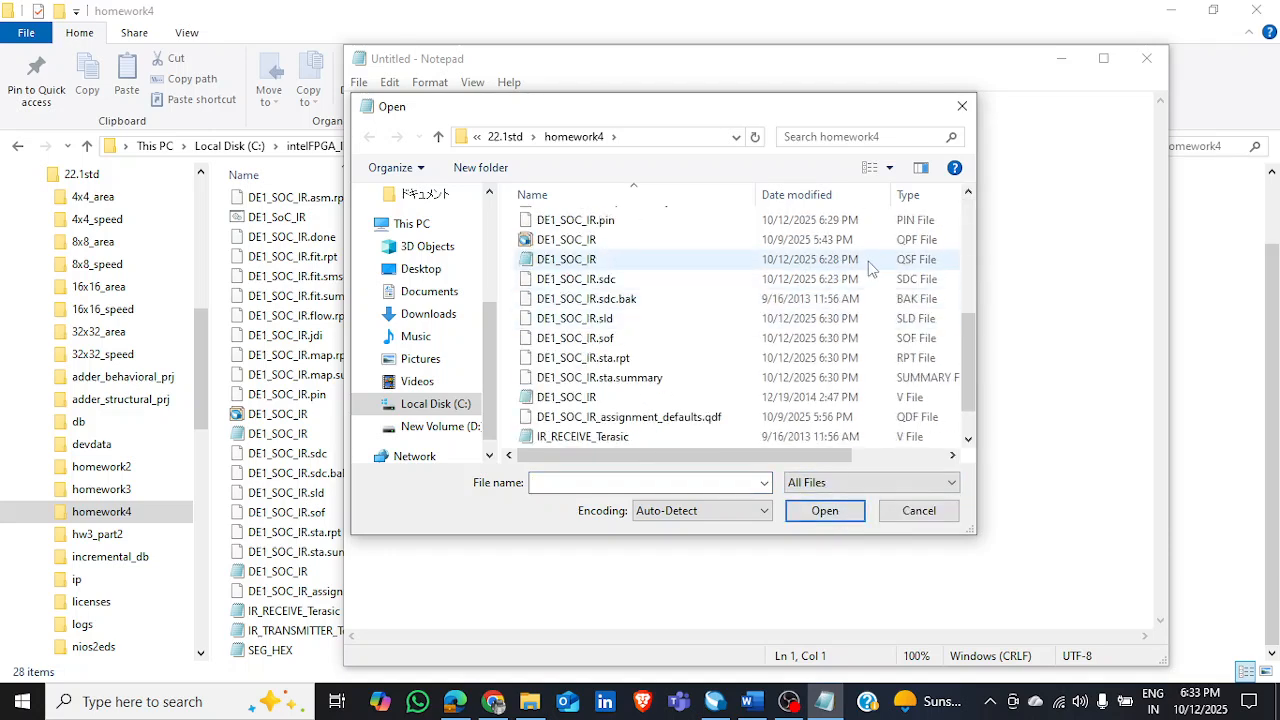
double_click(803, 262)
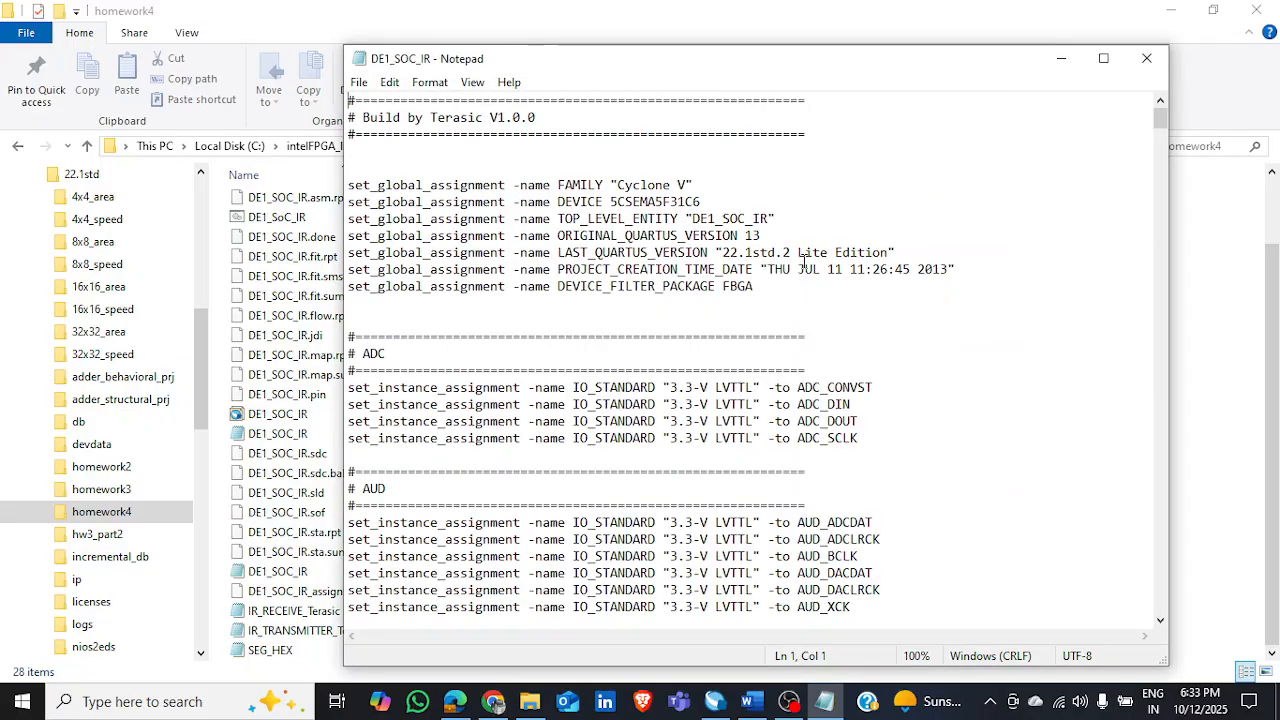
- Delete the three location assignments for Selector5~4, Selector4~0 and time_count[7] near the file's end, save the QSF file and close it
scroll(783, 445, down, 20)
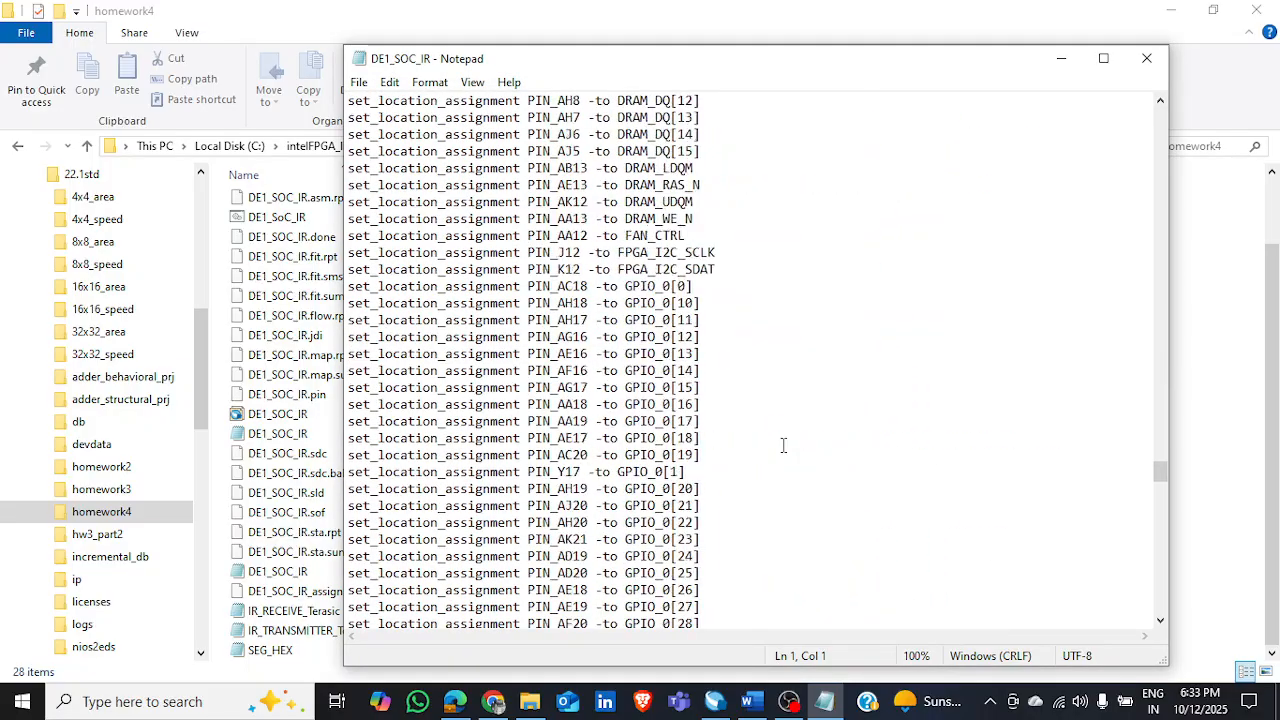
scroll(783, 445, down, 12)
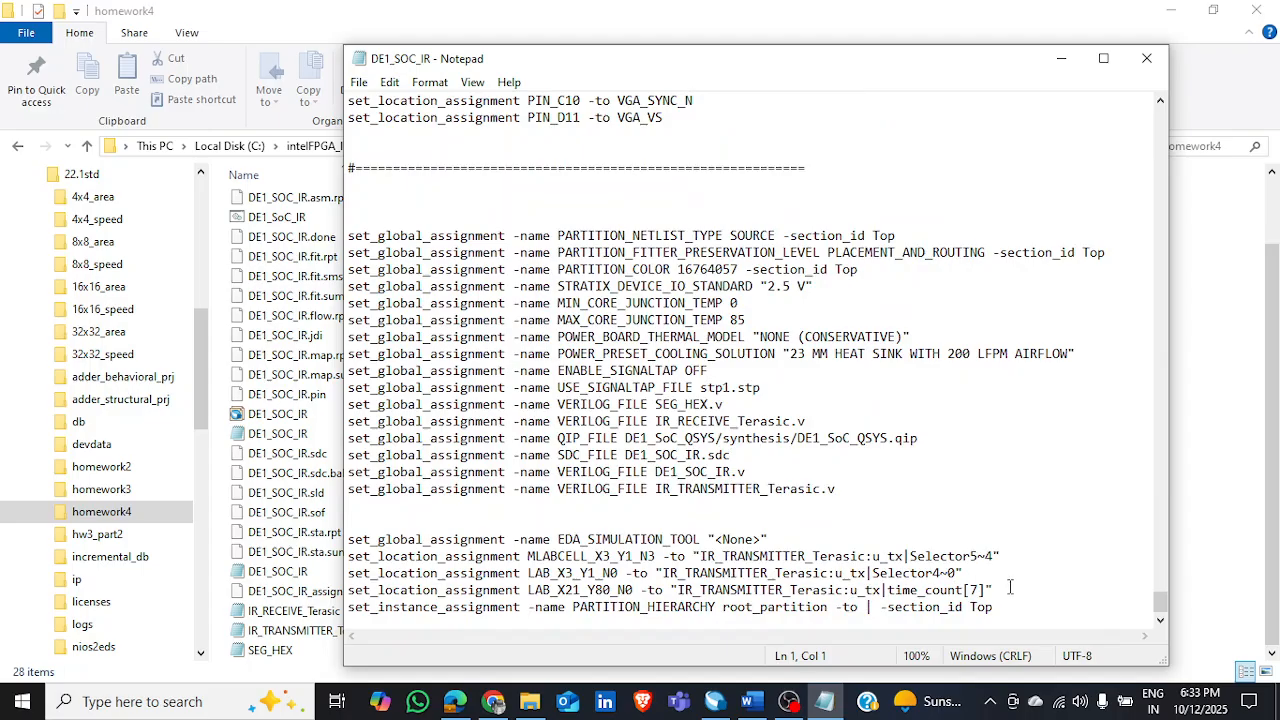
drag(996, 589, 346, 562)
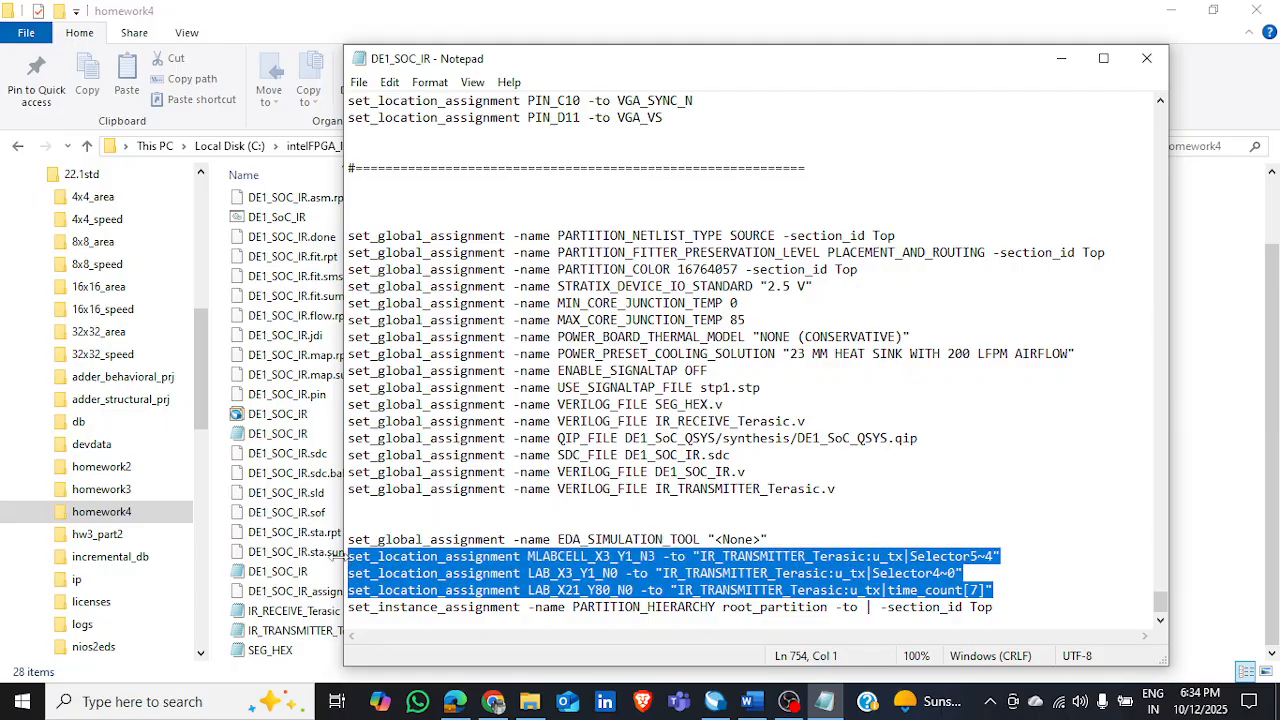
key(Delete)
key(BackSpace)
key(ctrl+s)
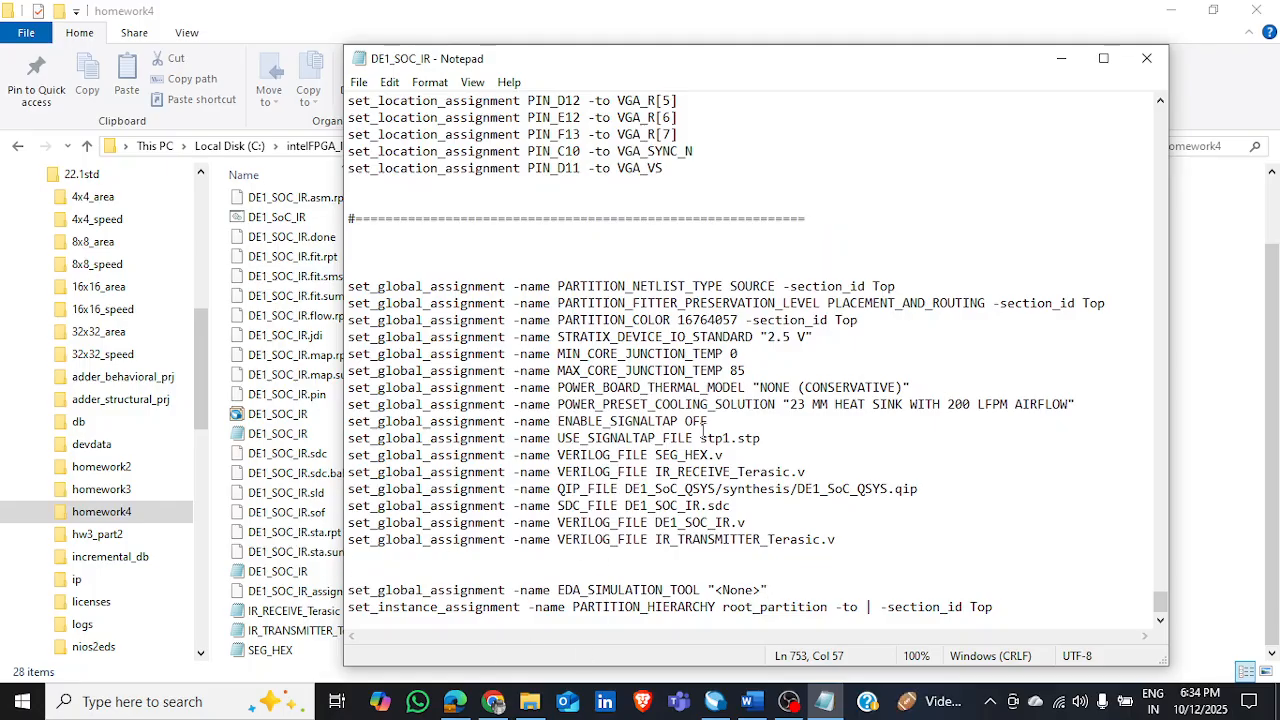
click(1150, 60)
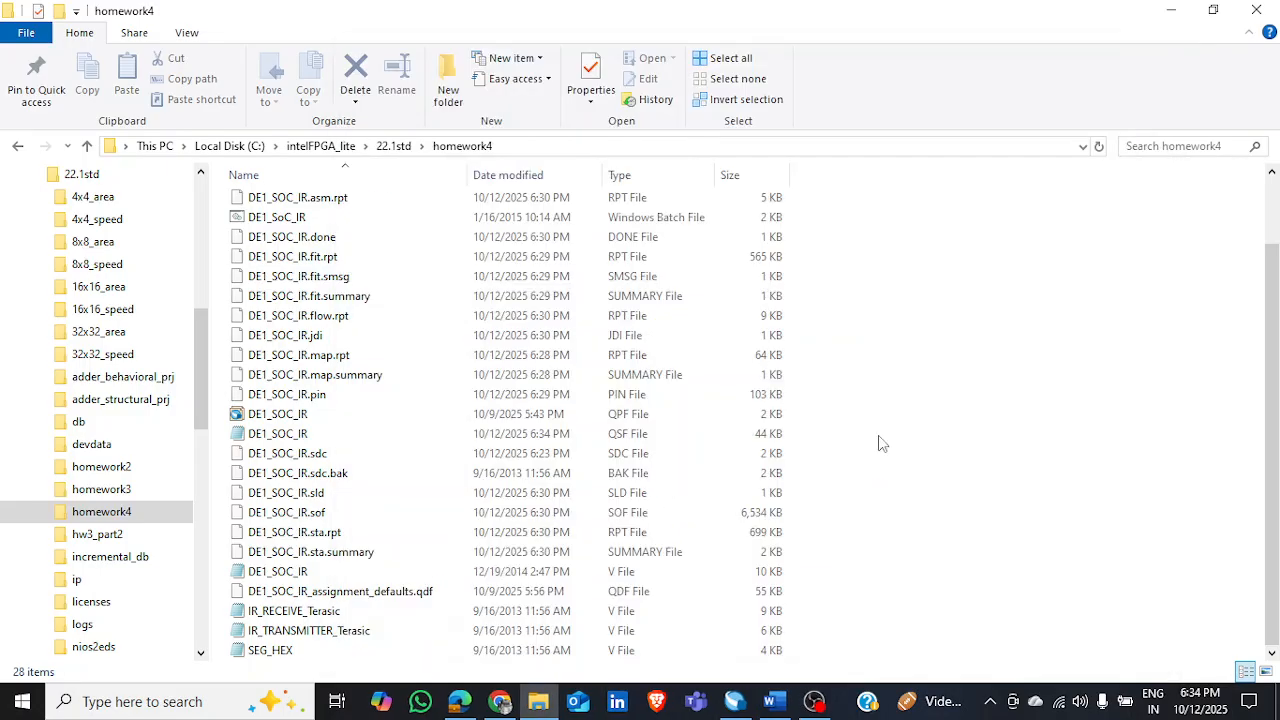
- Switch to Quartus Prime and start a full compilation of DE1_SOC_IR
click(745, 701)
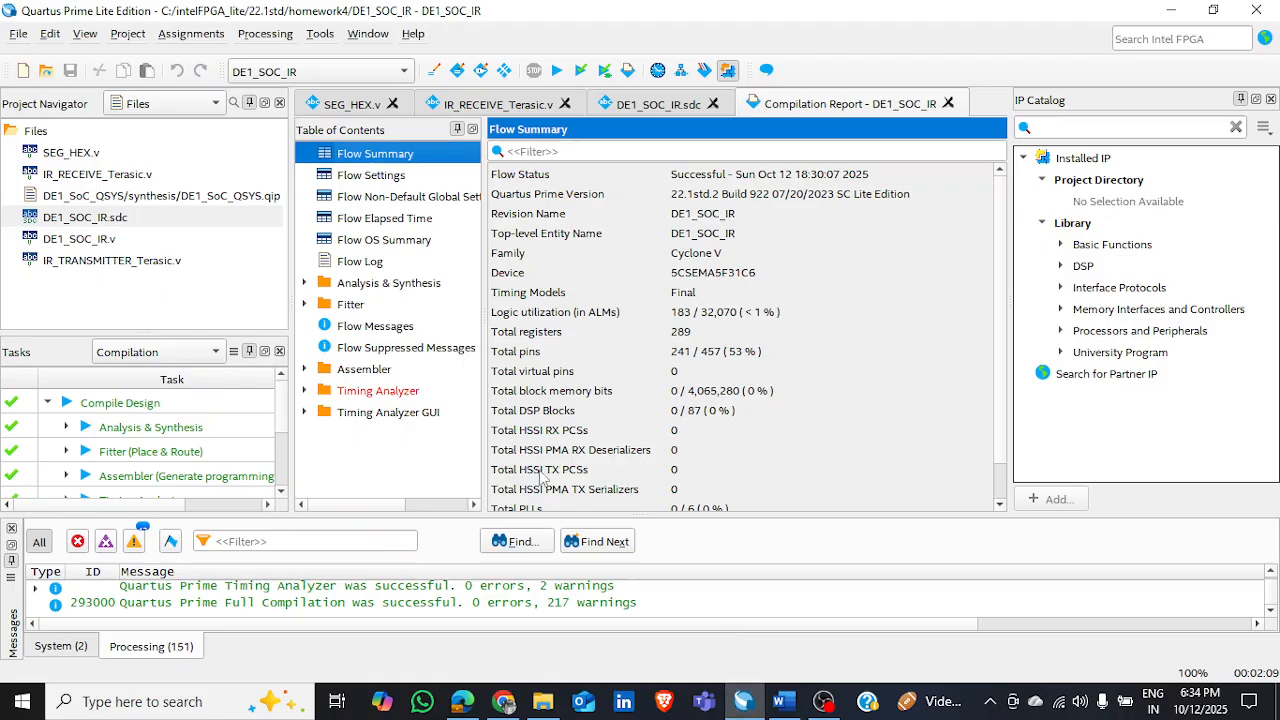
click(551, 78)
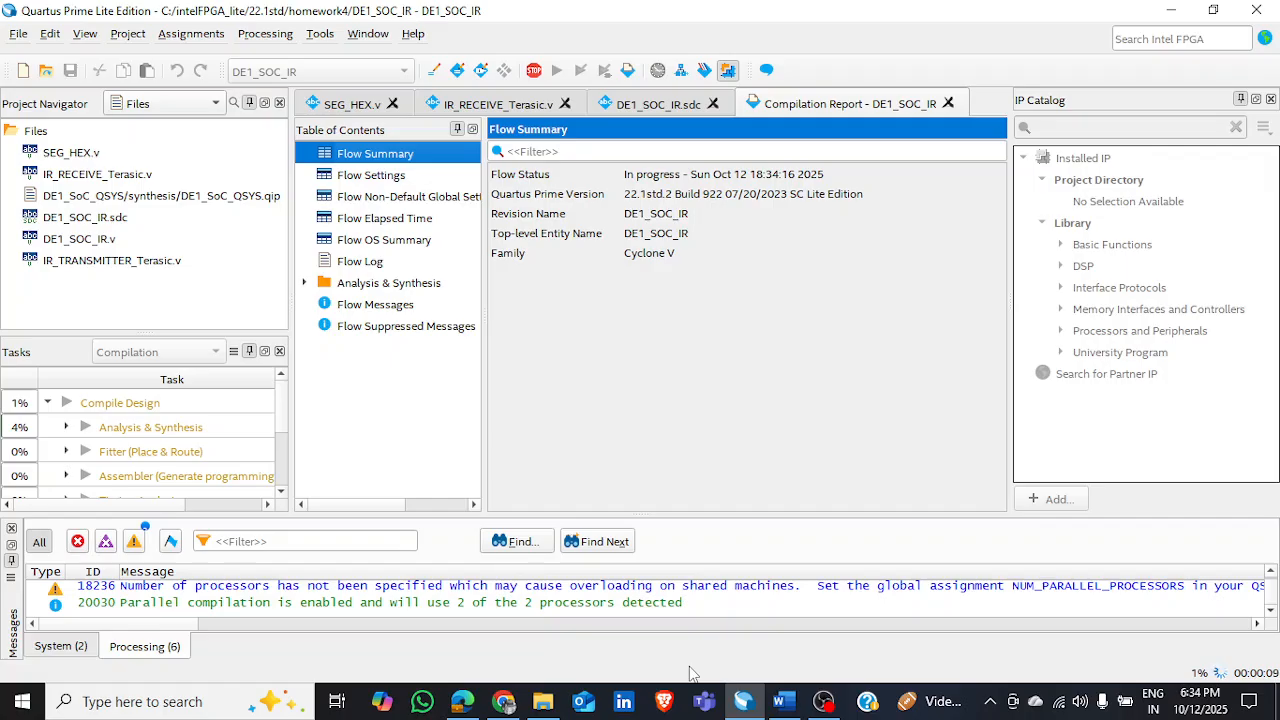
- Switch to File Explorer and browse D:\UTD\Fall25\FPGA\hw4\source_IR and its demo_batch folder for the original project files and the DE1_SoC_IR batch file
mouse_move(510, 710)
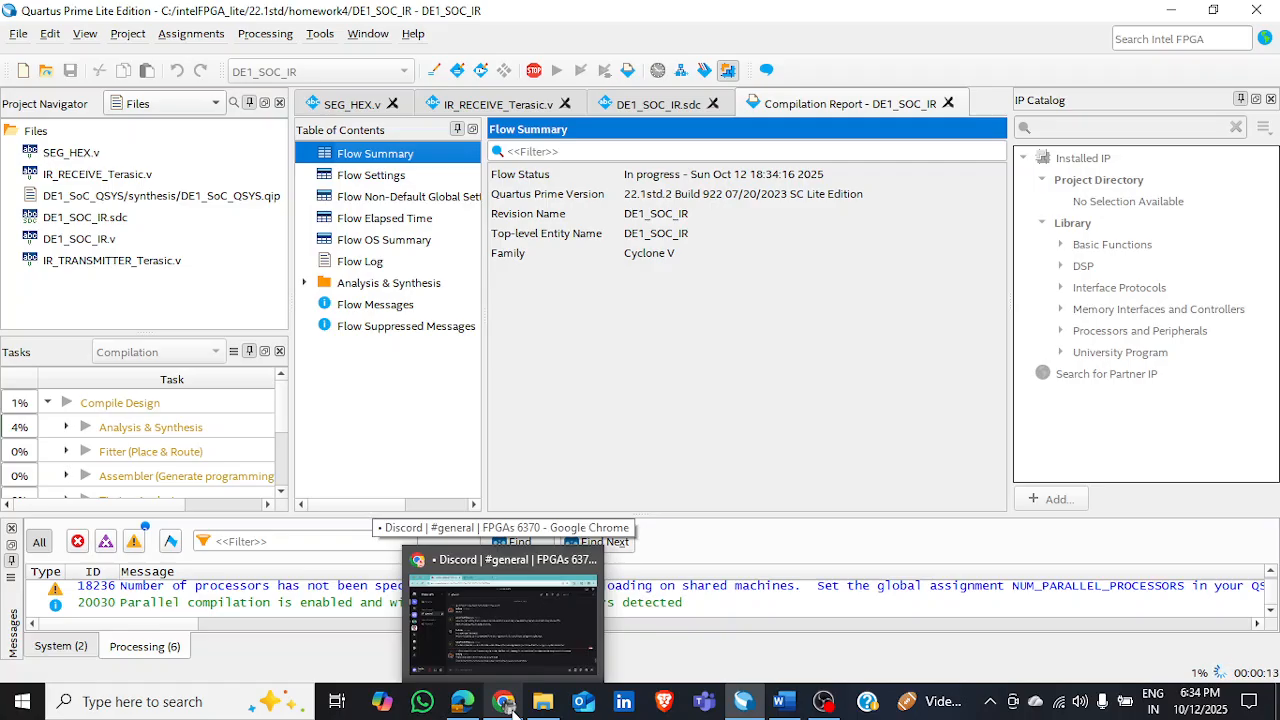
click(543, 701)
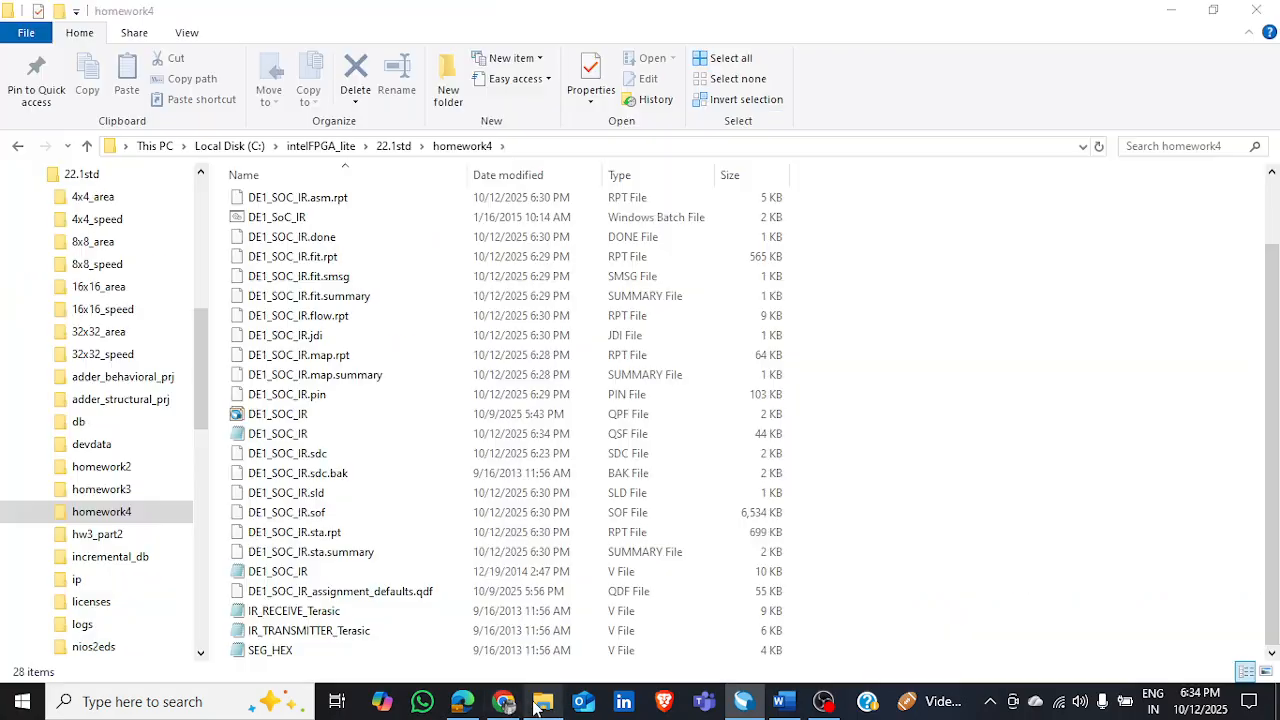
scroll(400, 374, up, 2)
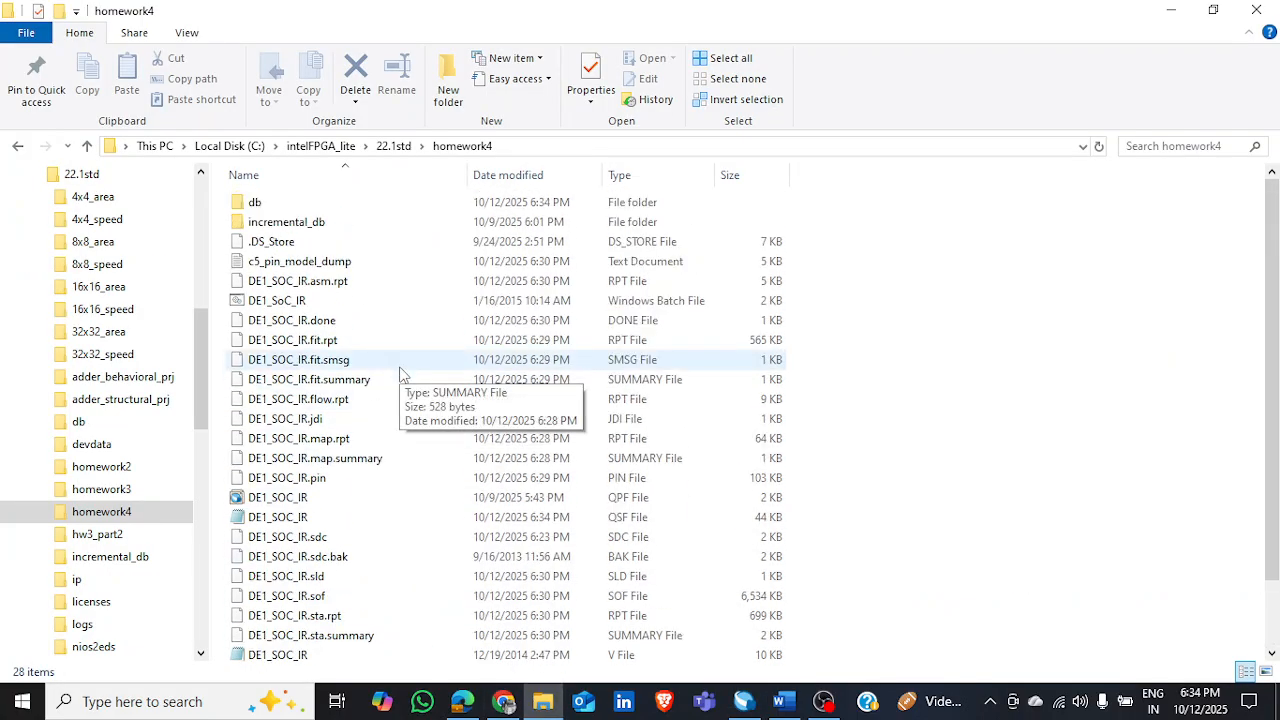
scroll(90, 520, down, 12)
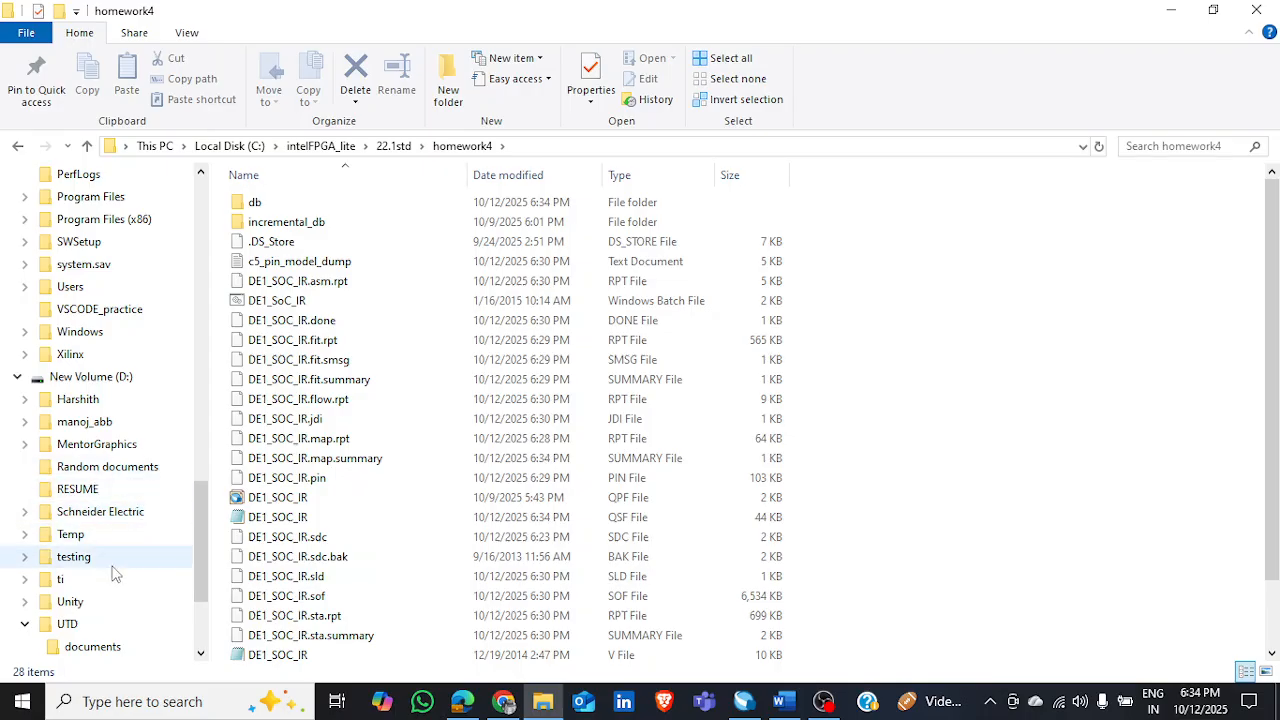
click(68, 624)
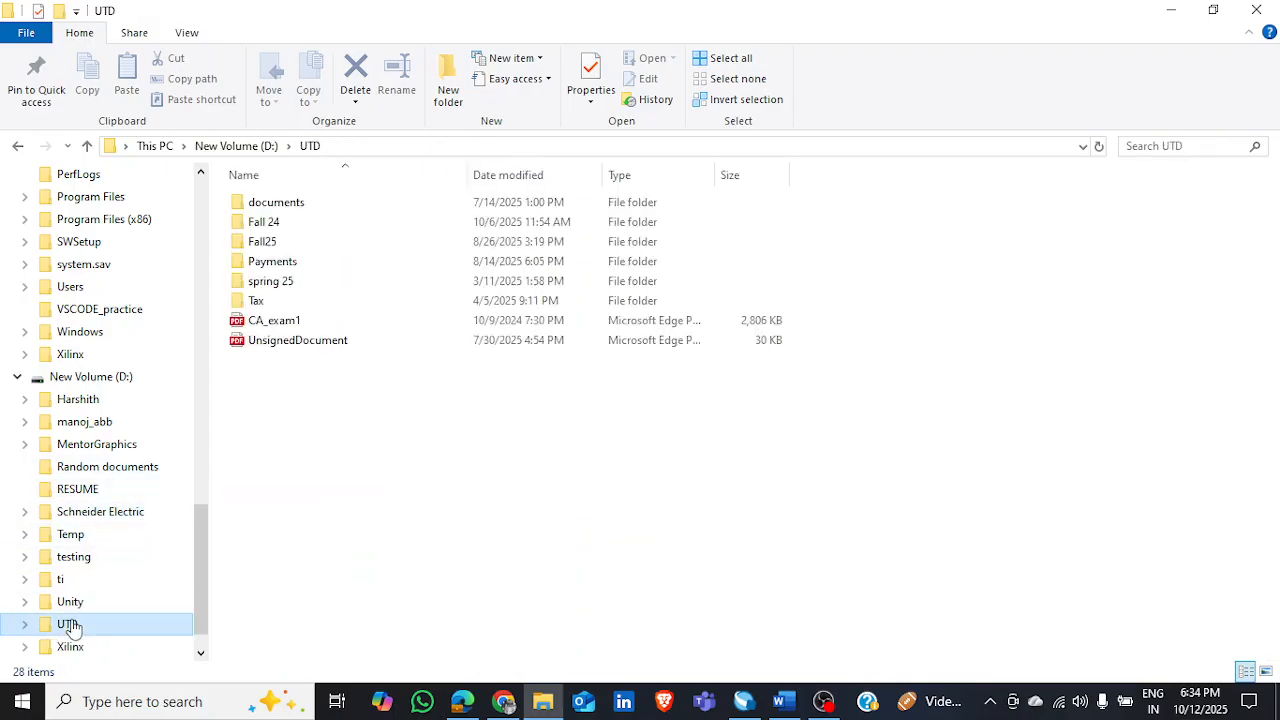
double_click(314, 243)
double_click(336, 230)
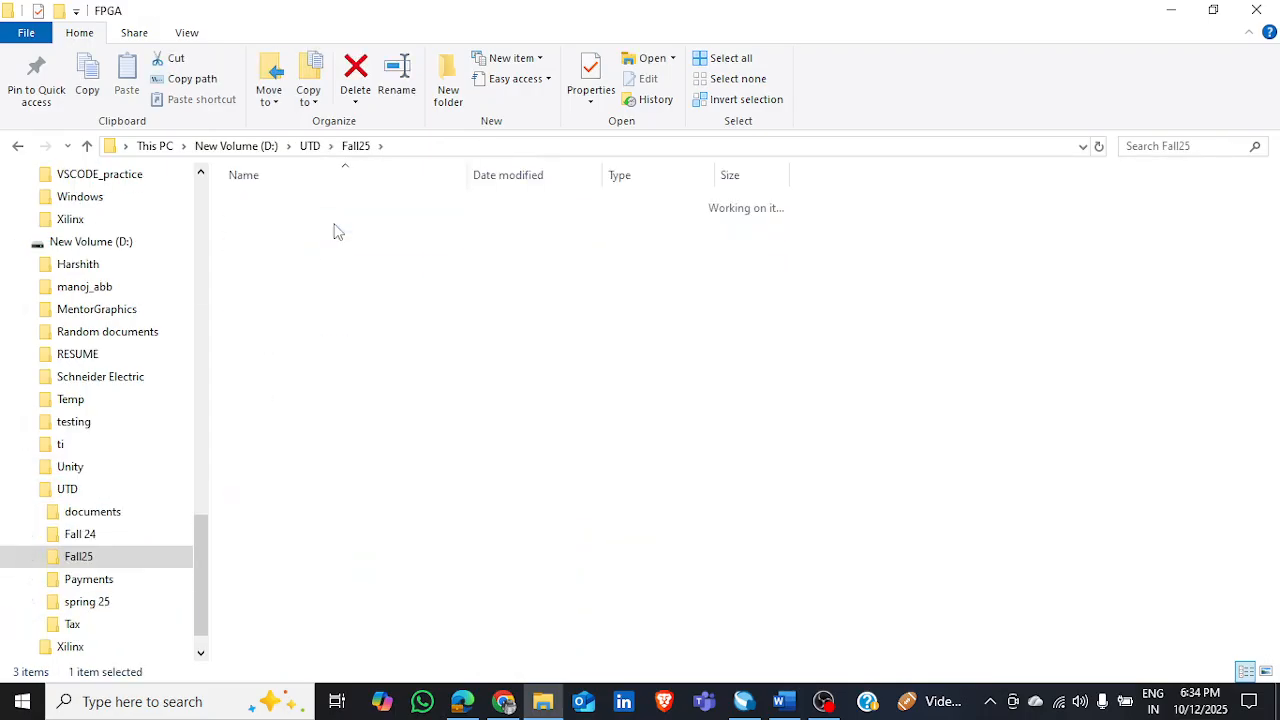
click(303, 280)
double_click(303, 280)
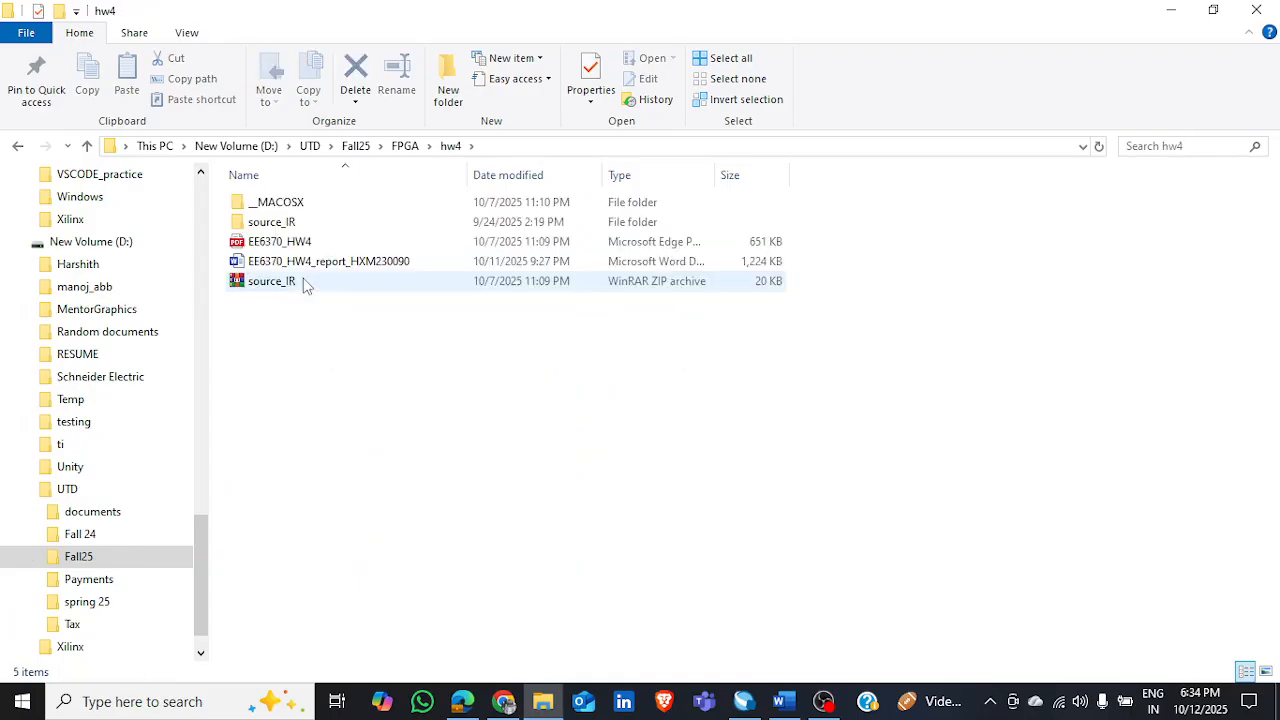
double_click(320, 222)
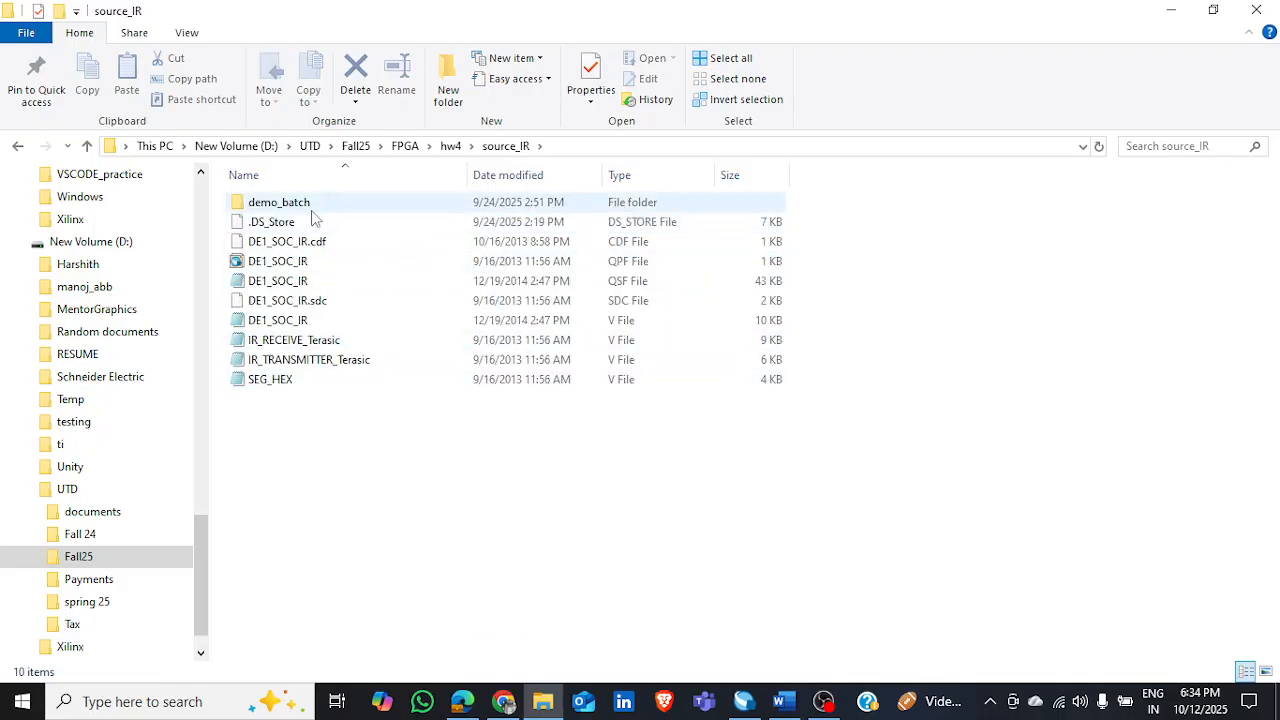
double_click(329, 206)
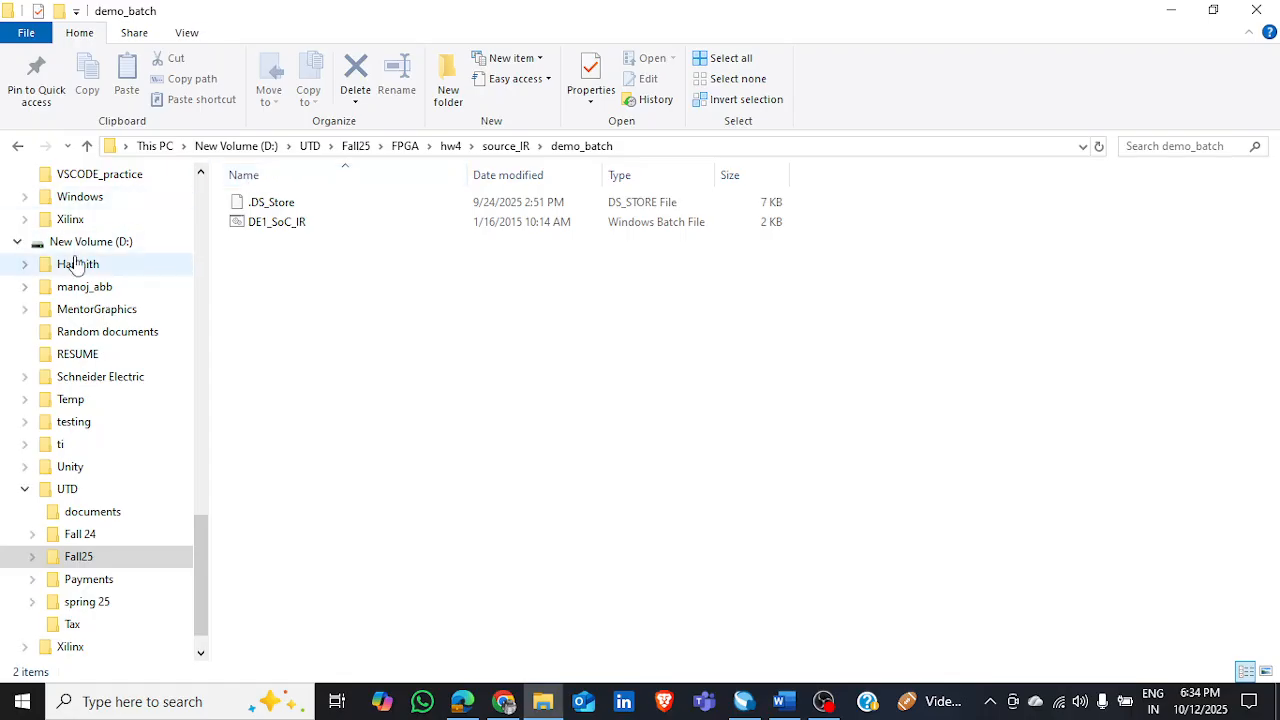
- Return to C:\intelFPGA_lite\22.1std\homework4 and look through the project's output files, including the DE1_SOC_IR.sof file
scroll(77, 260, up, 8)
scroll(127, 478, up, 3)
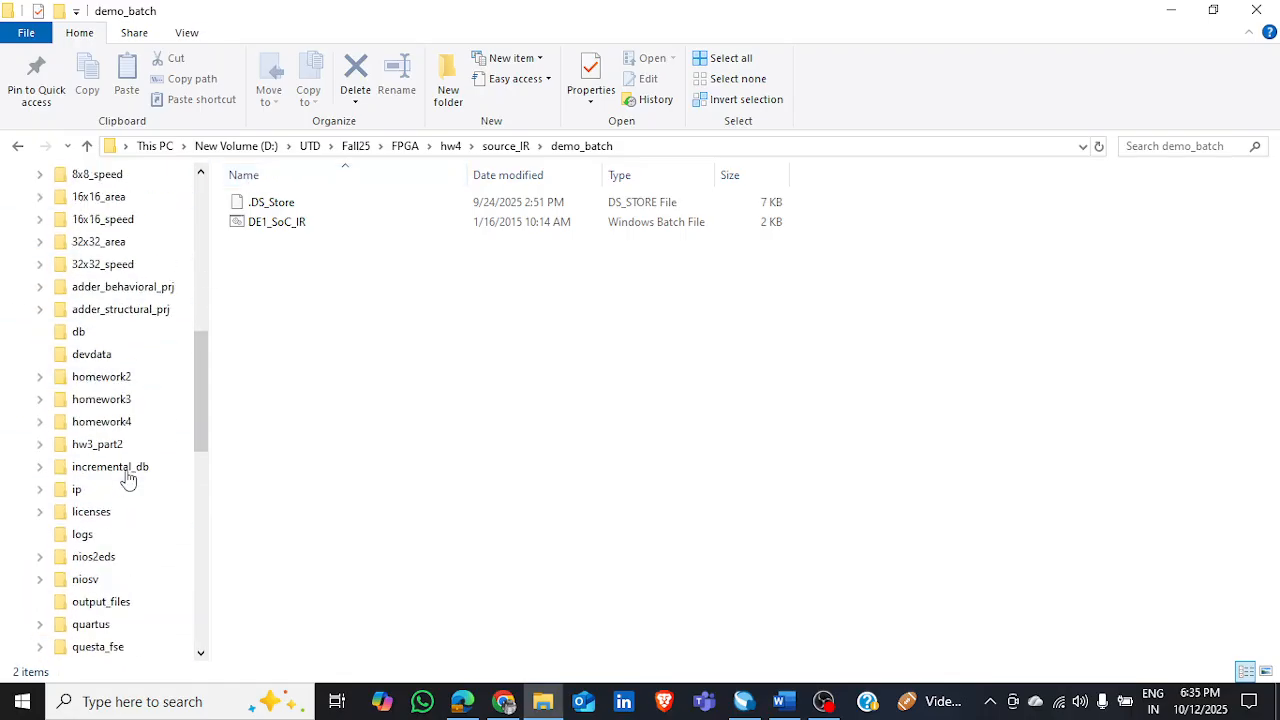
click(105, 424)
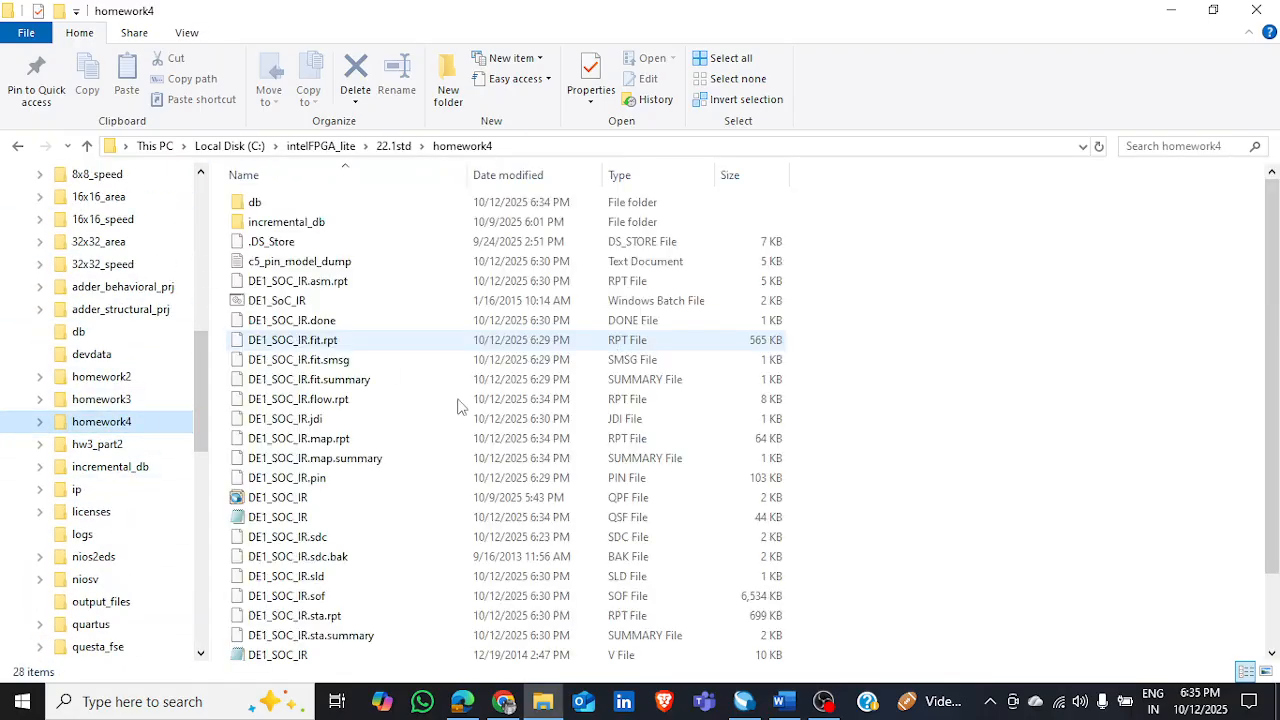
scroll(614, 466, down, 2)
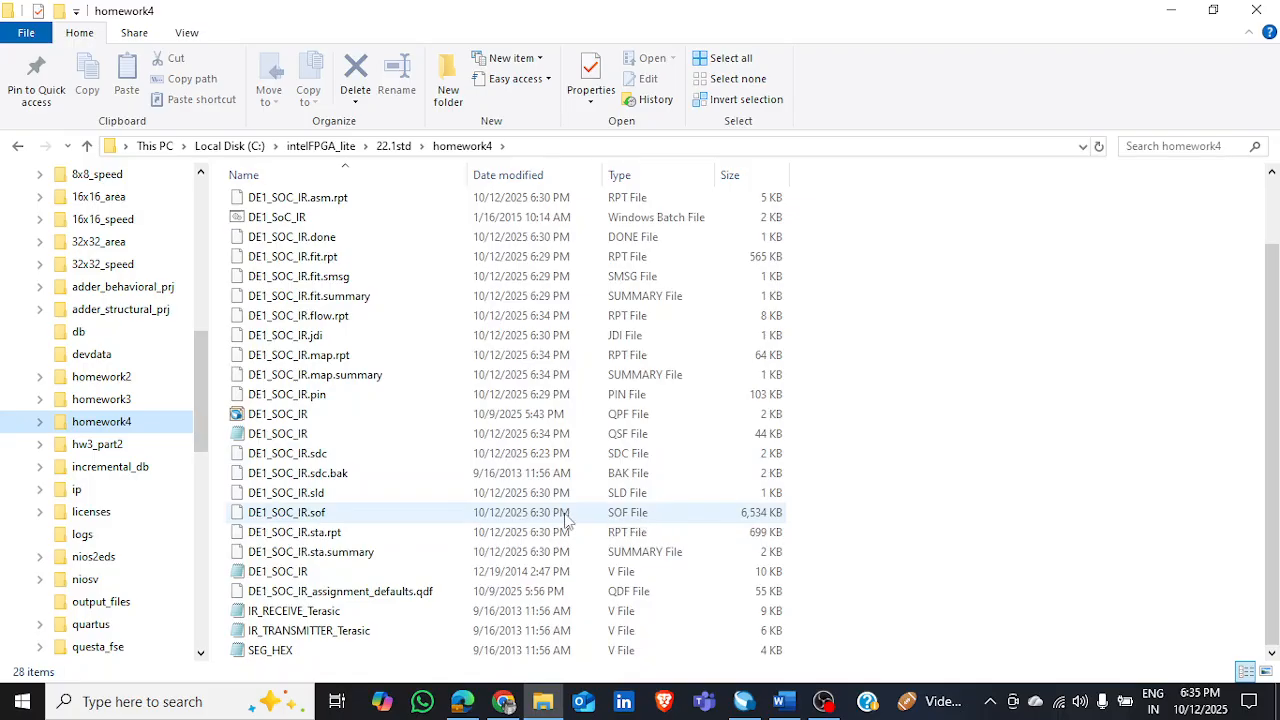
- Check the compilation progress in Quartus Prime, return to File Explorer and locate the DE1_SoC_IR batch file in homework4
click(745, 701)
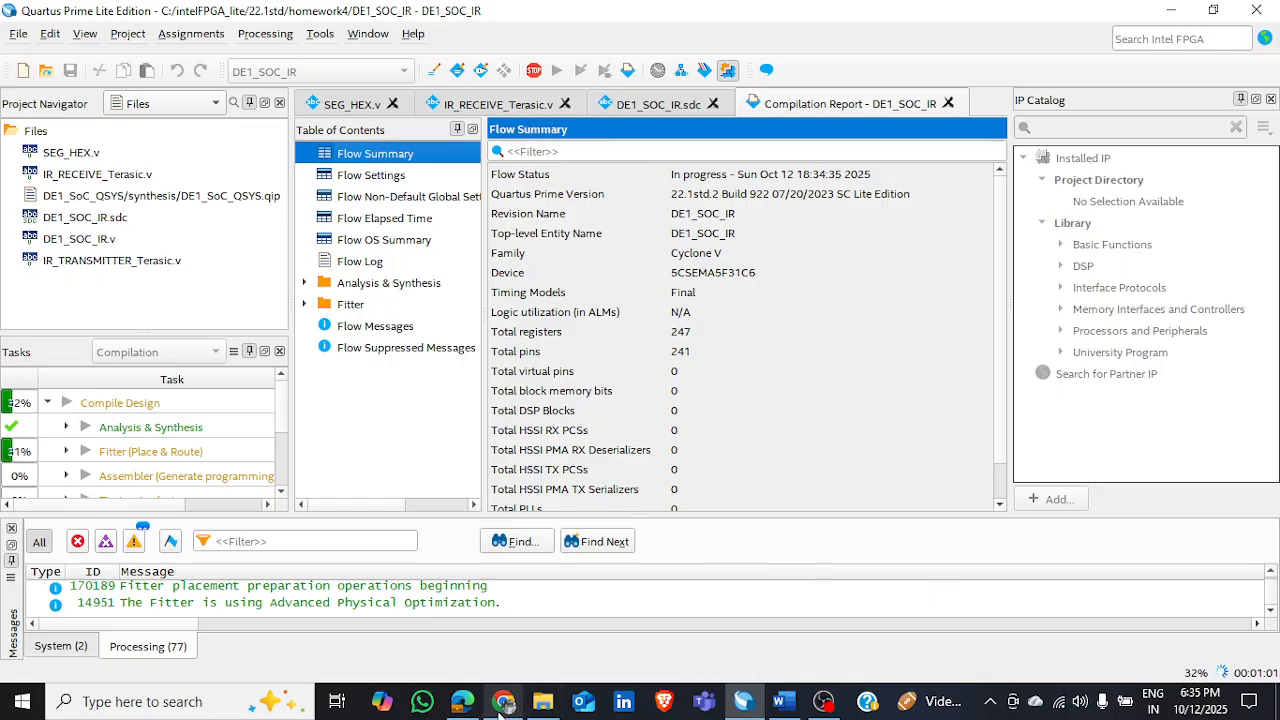
mouse_move(500, 705)
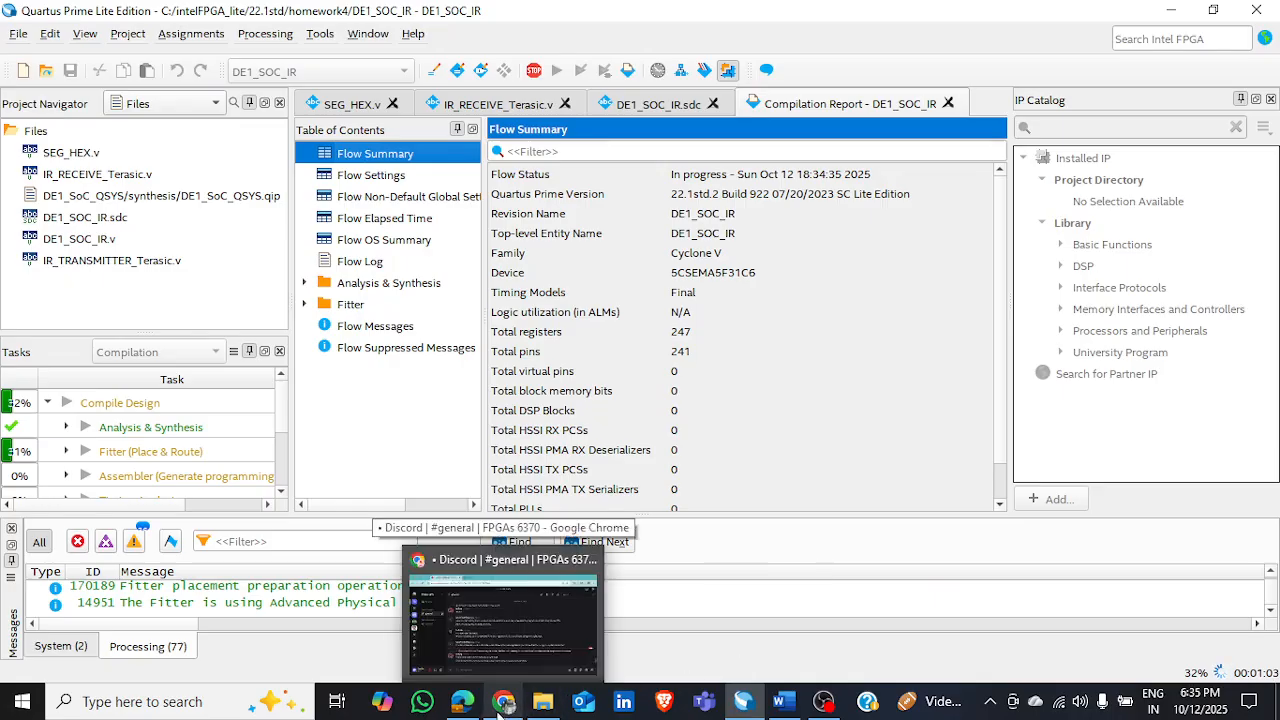
click(533, 708)
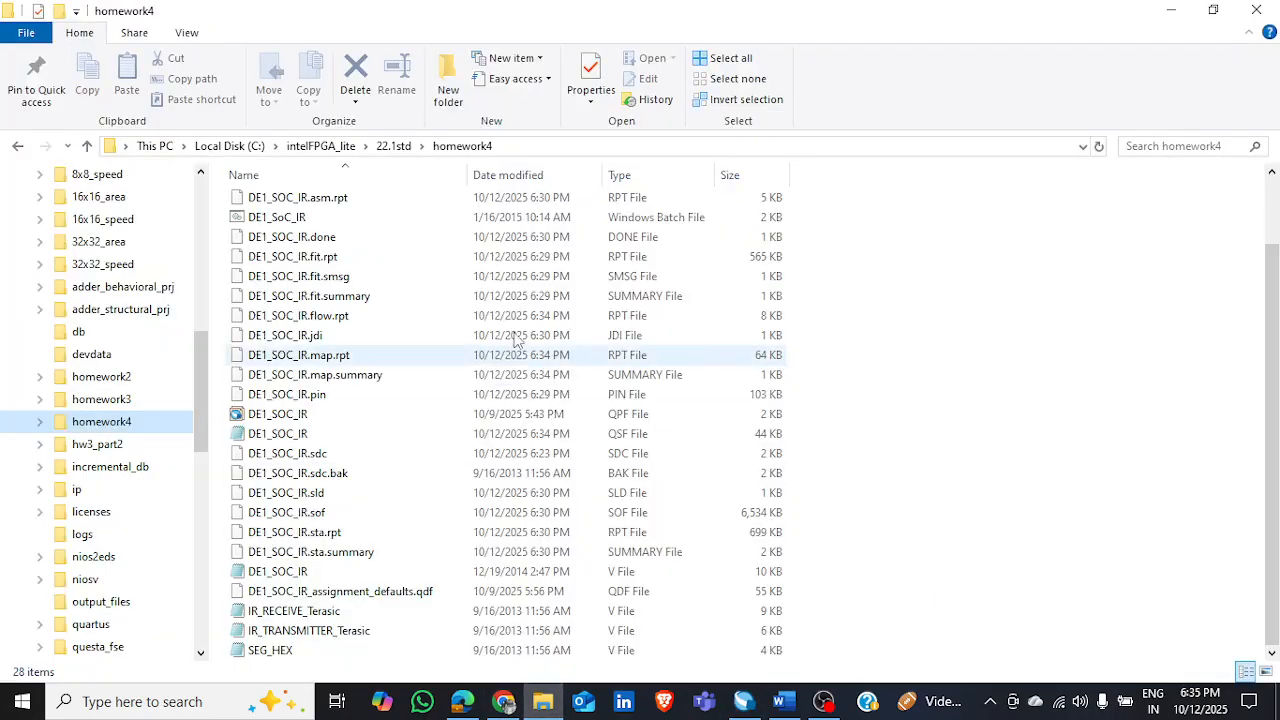
scroll(380, 279, up, 2)
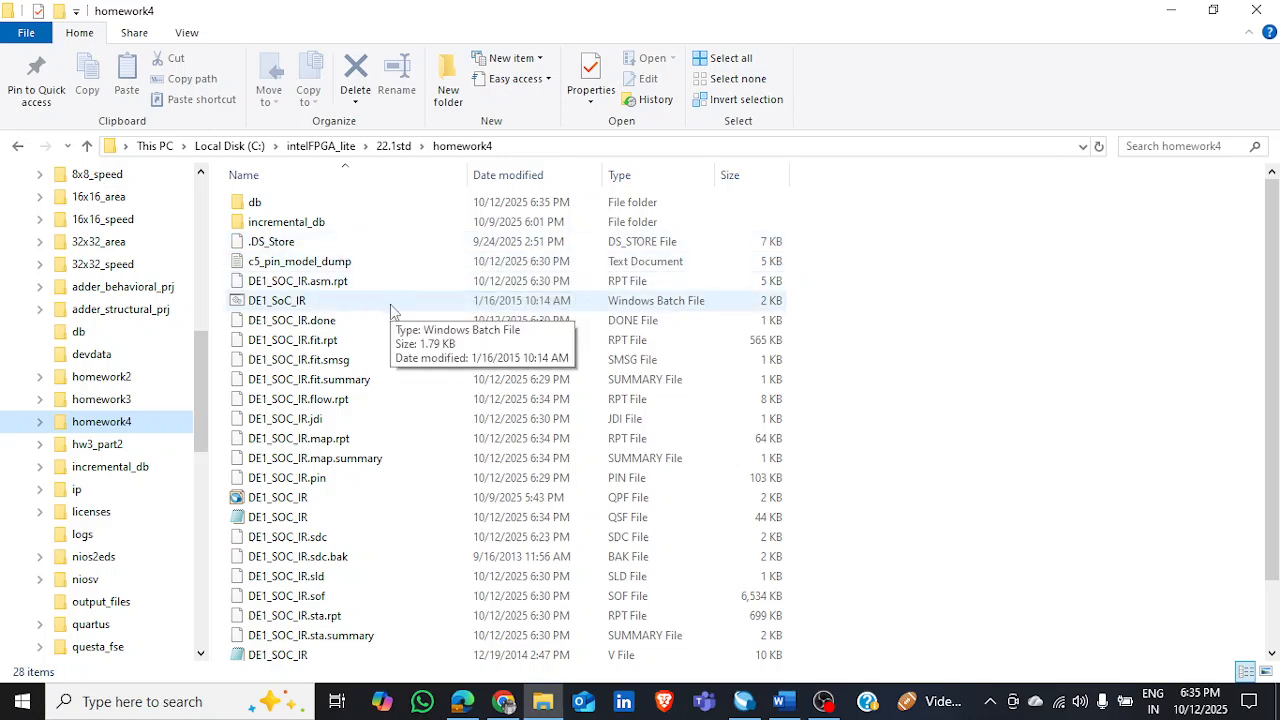
- Search Windows for cmd and launch Command Prompt as administrator
click(150, 701)
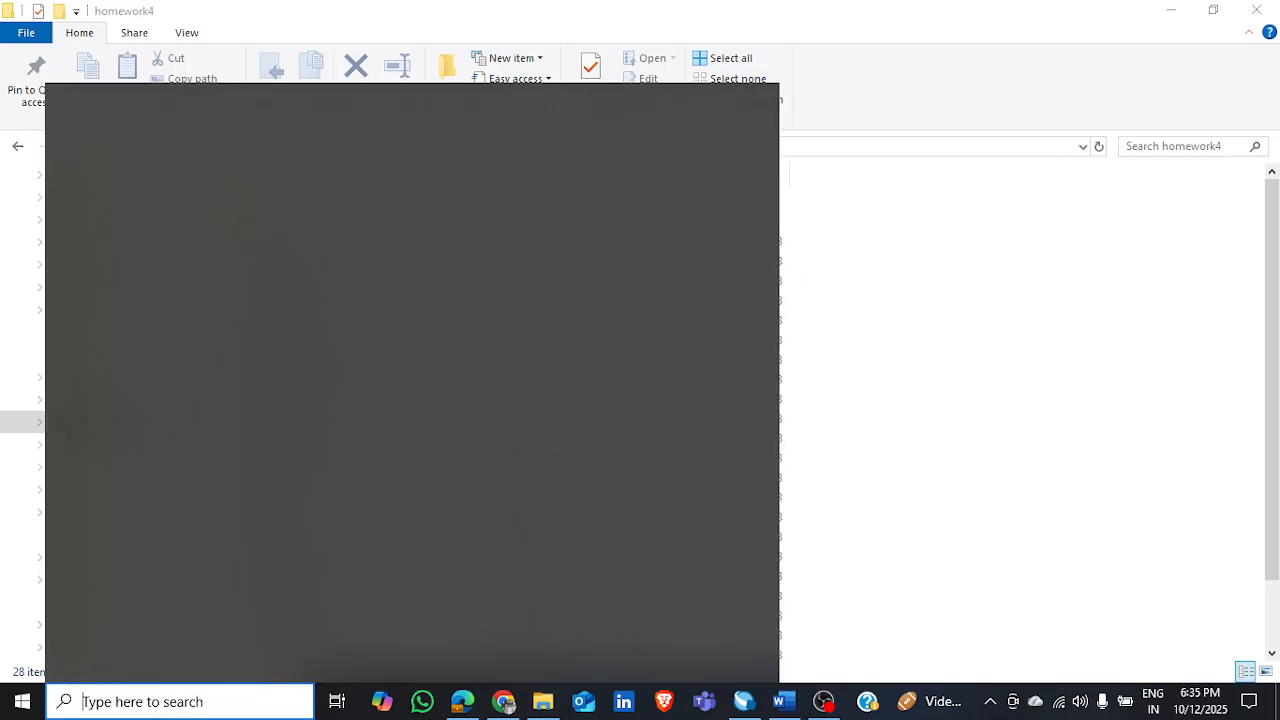
text(cmd)
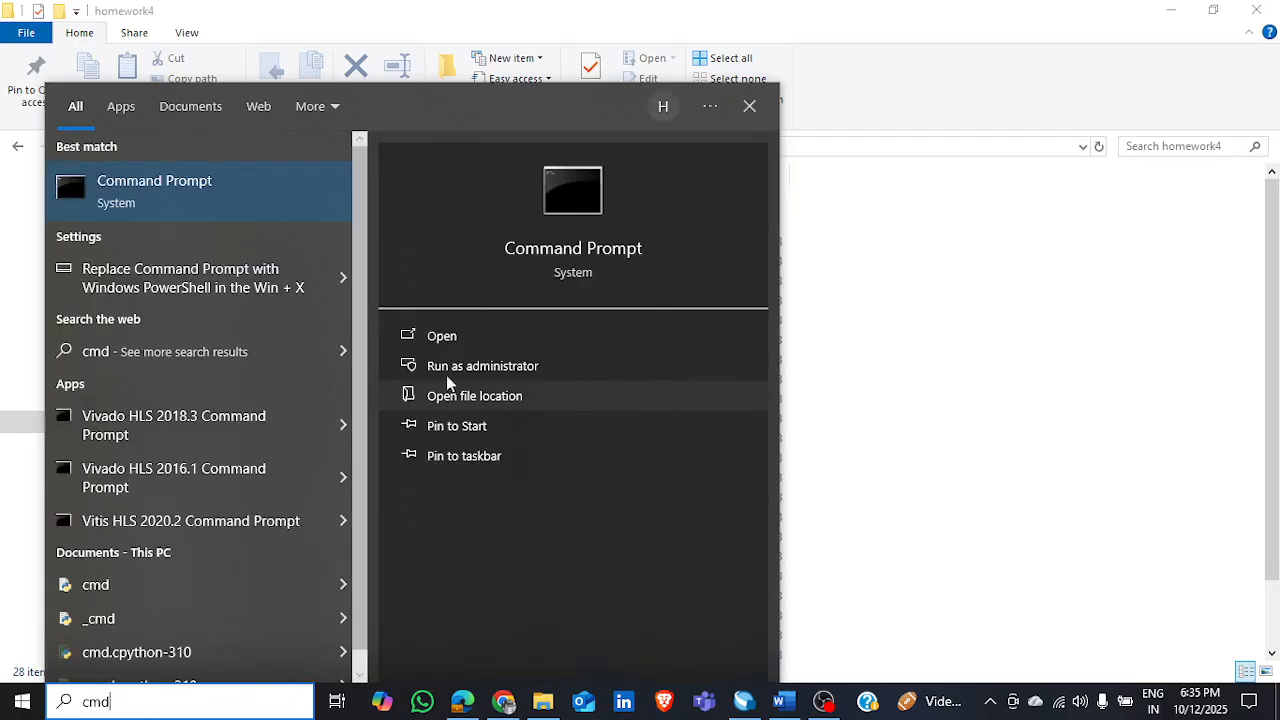
click(581, 366)
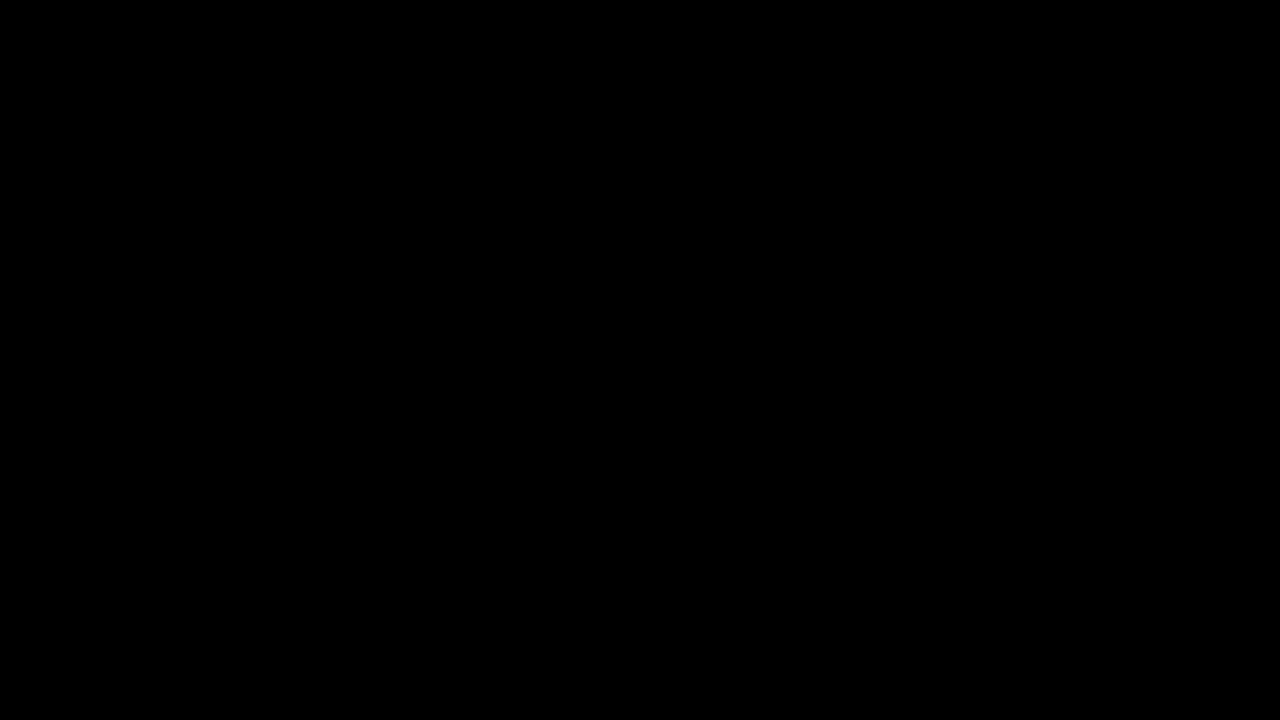
- Enter the command cd C:\intelFPGA_lite\22.1std\homework4 at the prompt without running it, taking the path from the clipboard history
text(cd)
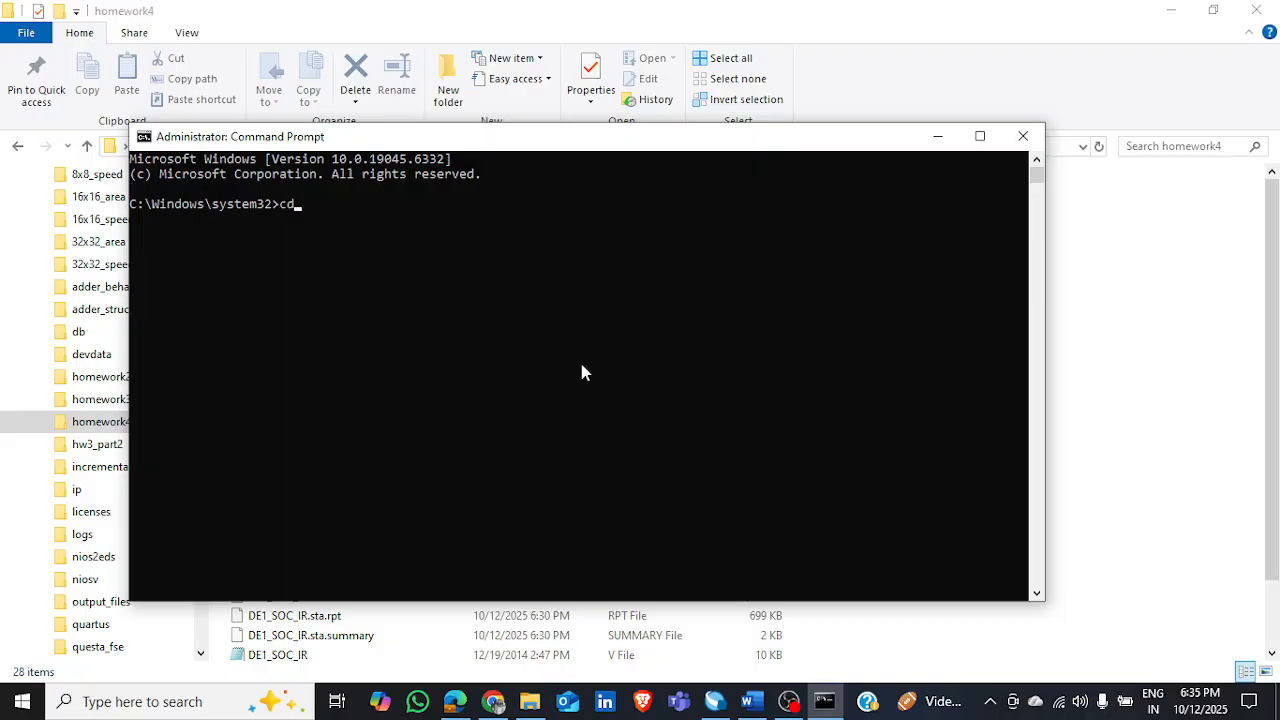
key(super+v)
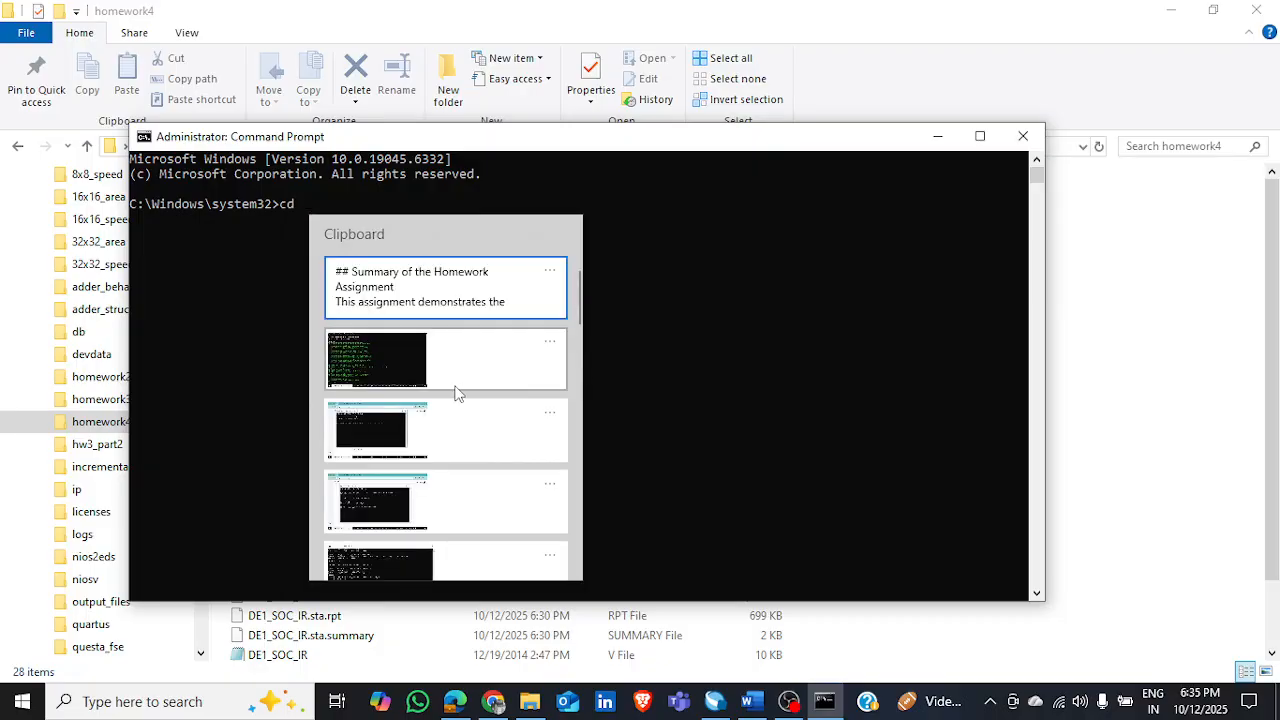
scroll(456, 392, down, 3)
scroll(456, 392, up, 3)
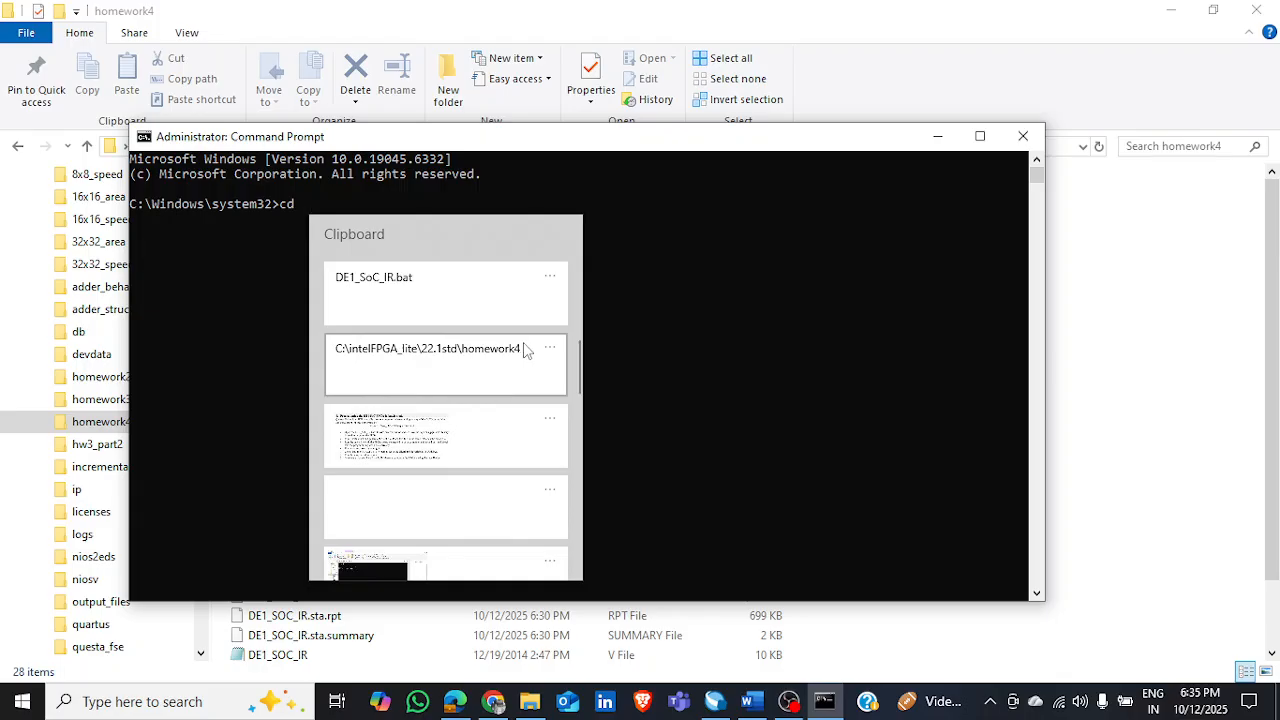
click(450, 355)
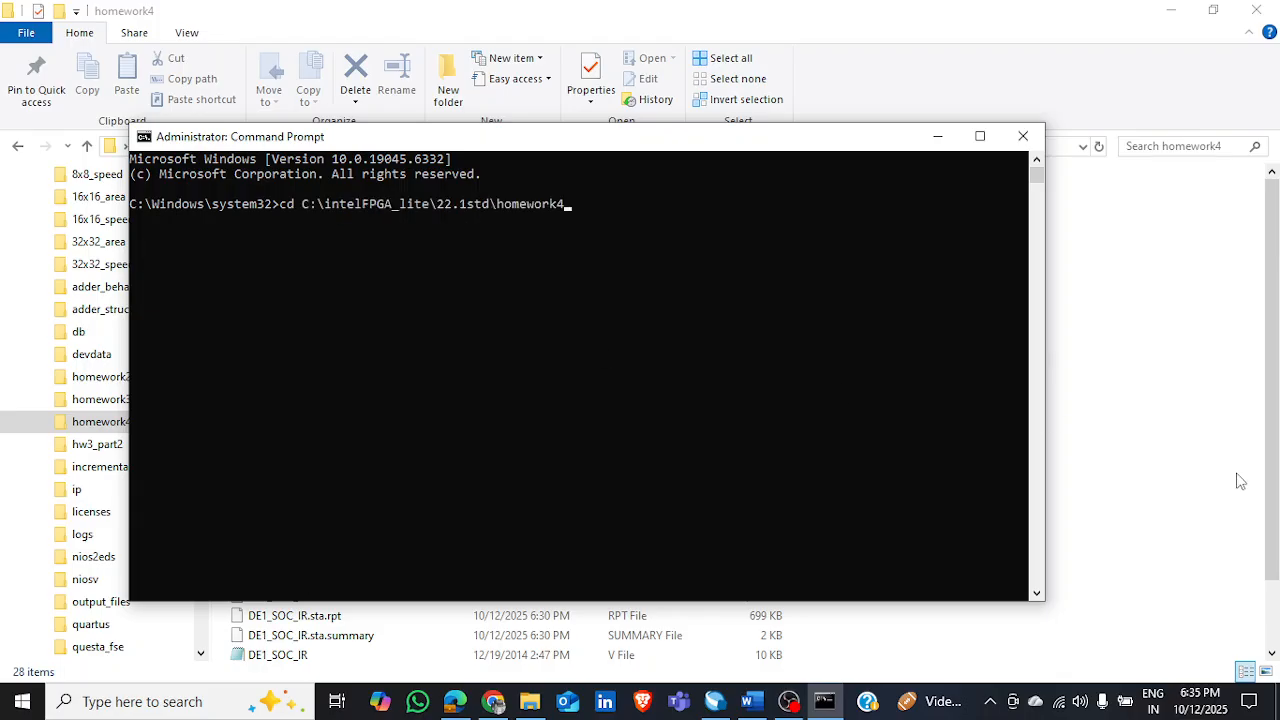
- Check the compilation progress in Quartus Prime, return to File Explorer, refresh homework4 and inspect the modification time of DE1_SOC_IR.sof
click(1150, 416)
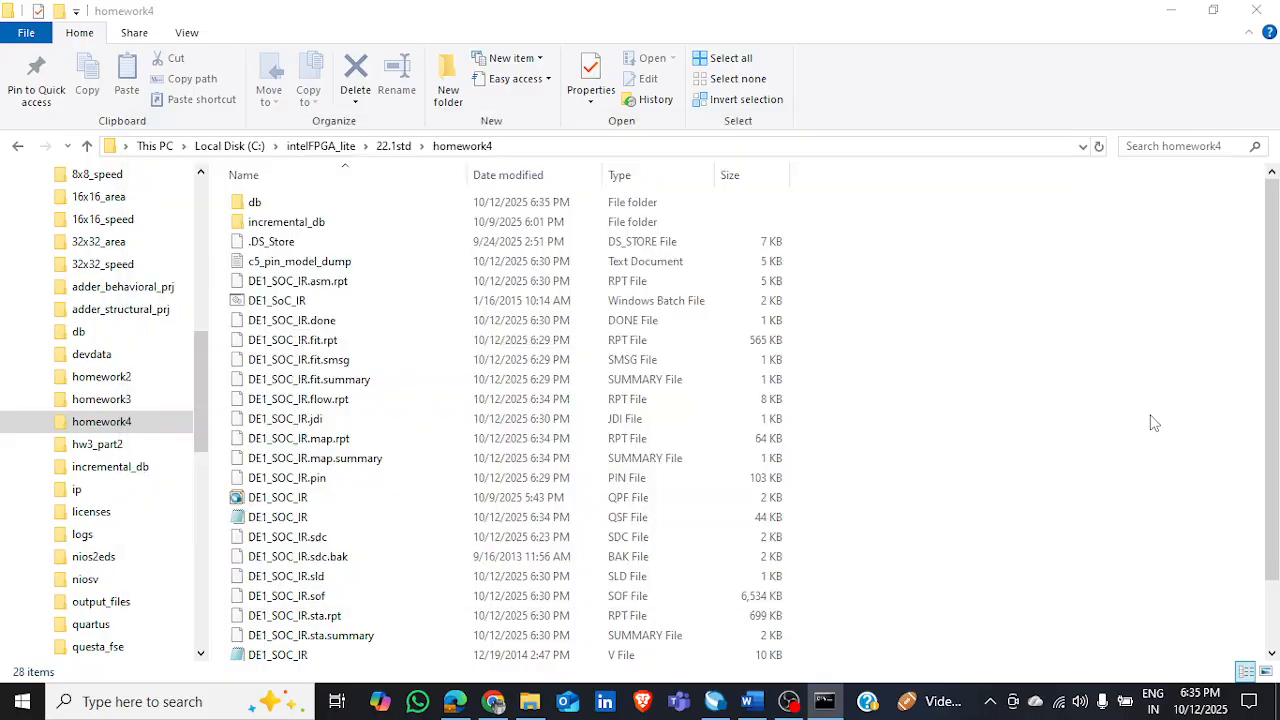
click(735, 708)
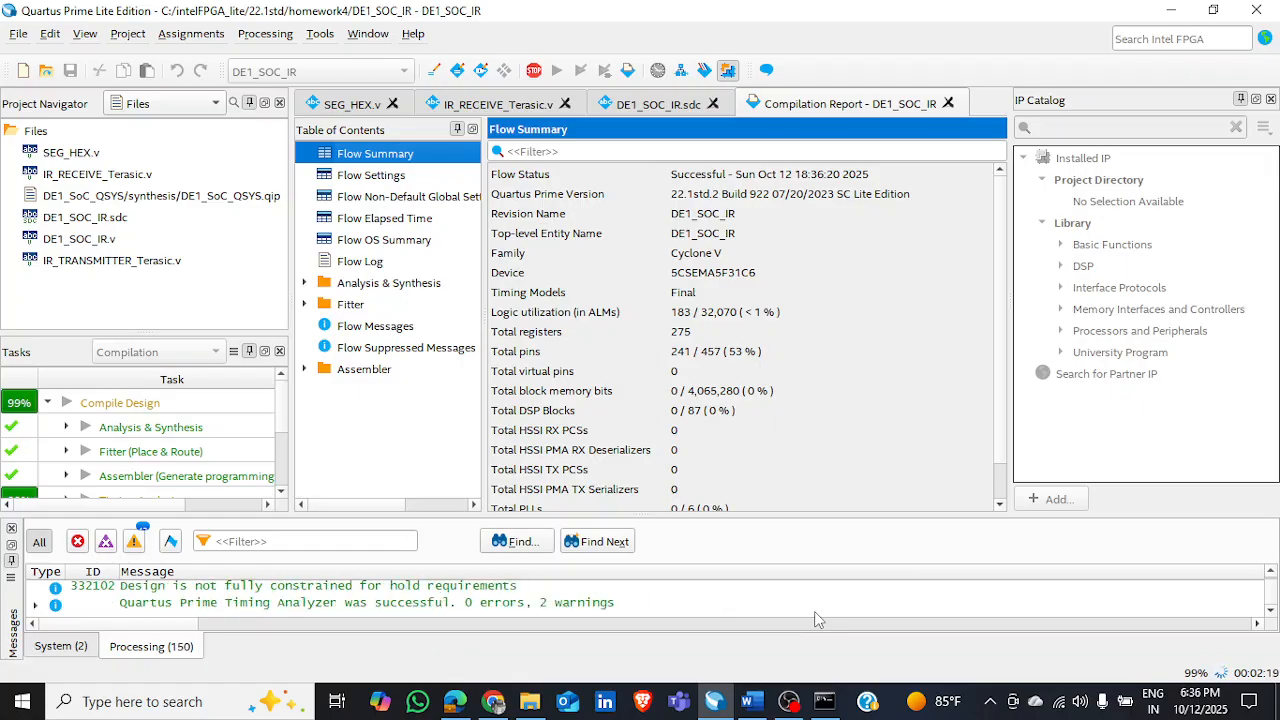
click(530, 701)
right_click(985, 434)
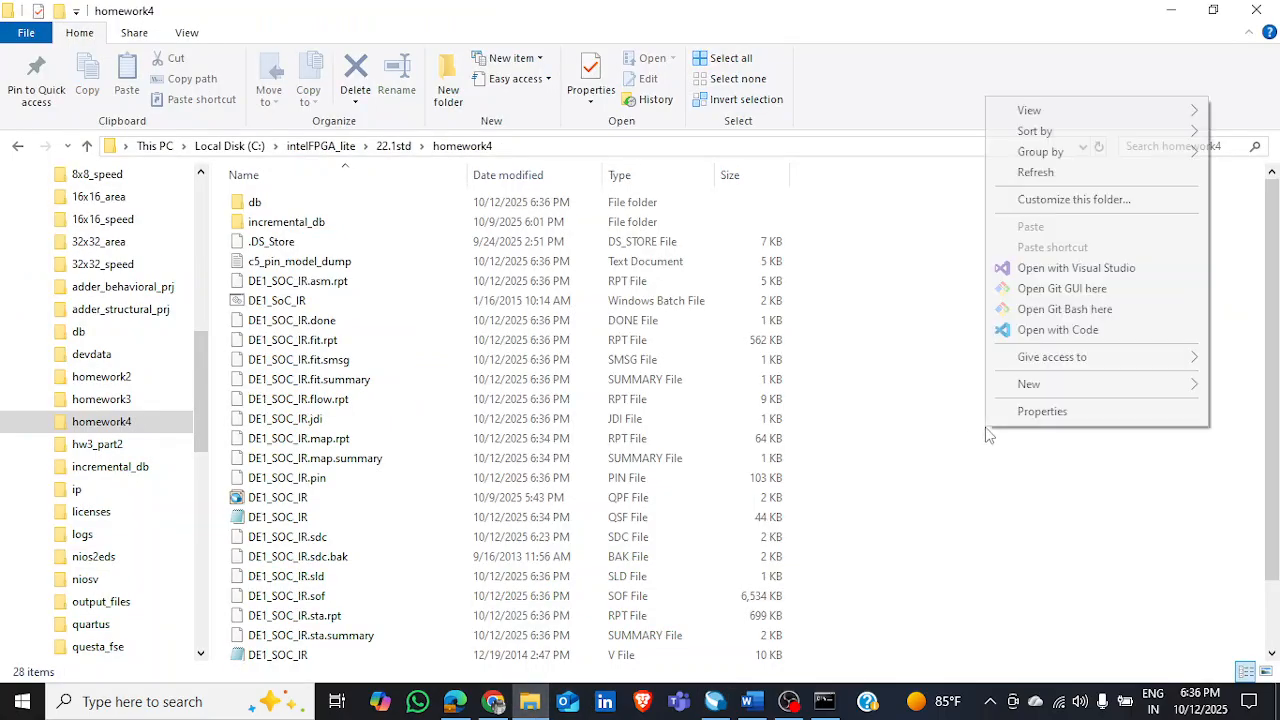
click(1108, 175)
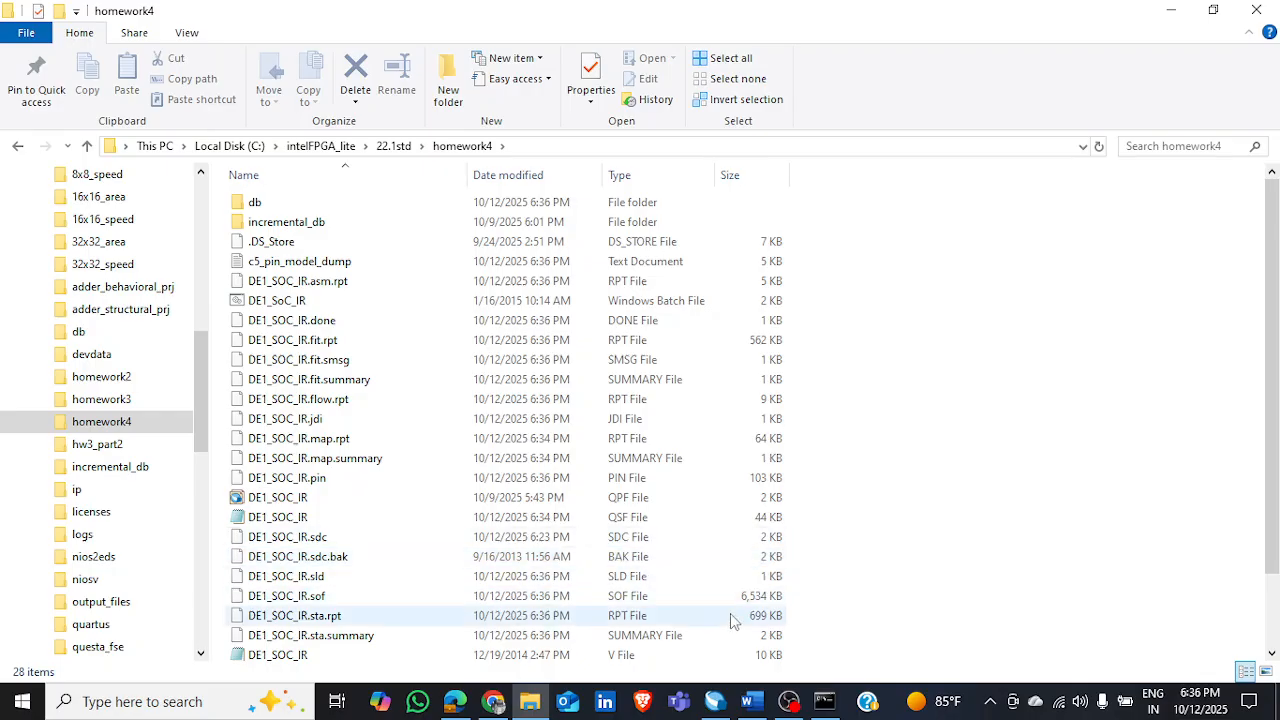
scroll(737, 440, down, 2)
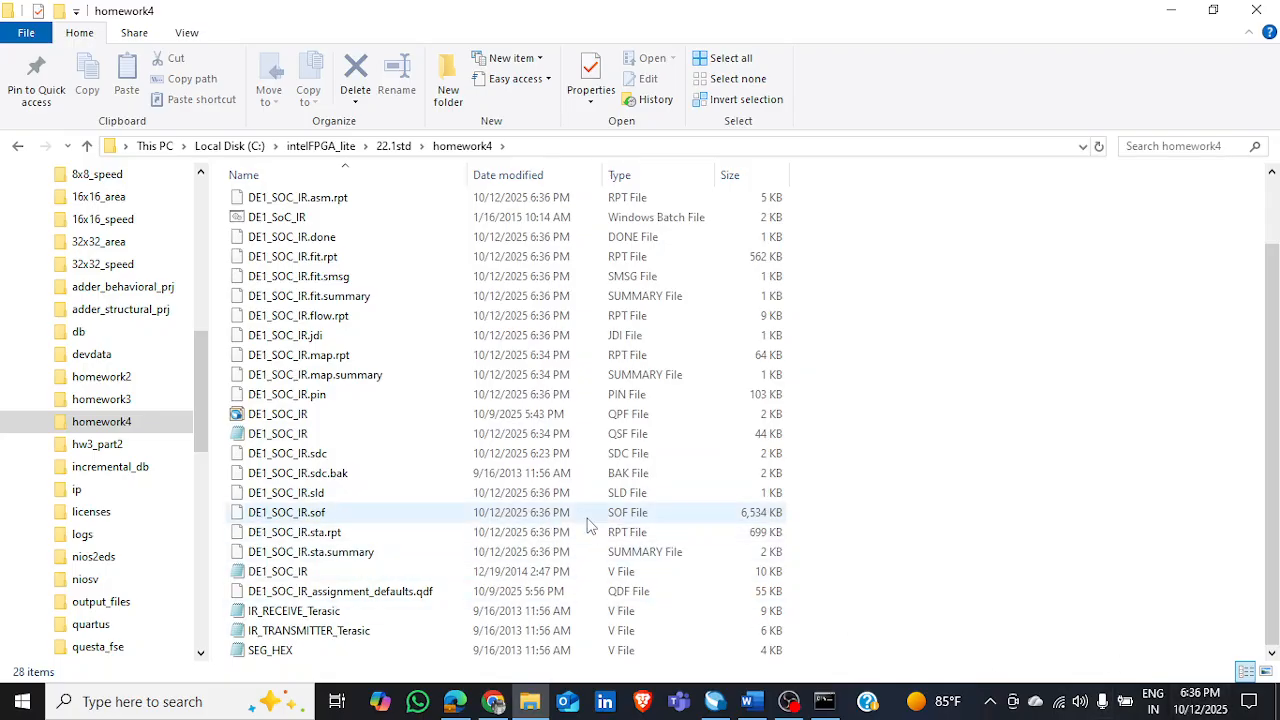
- Return to Command Prompt, change to the homework4 directory and run DE1_SoC_IR.bat to program the FPGA
click(824, 701)
key(Return)
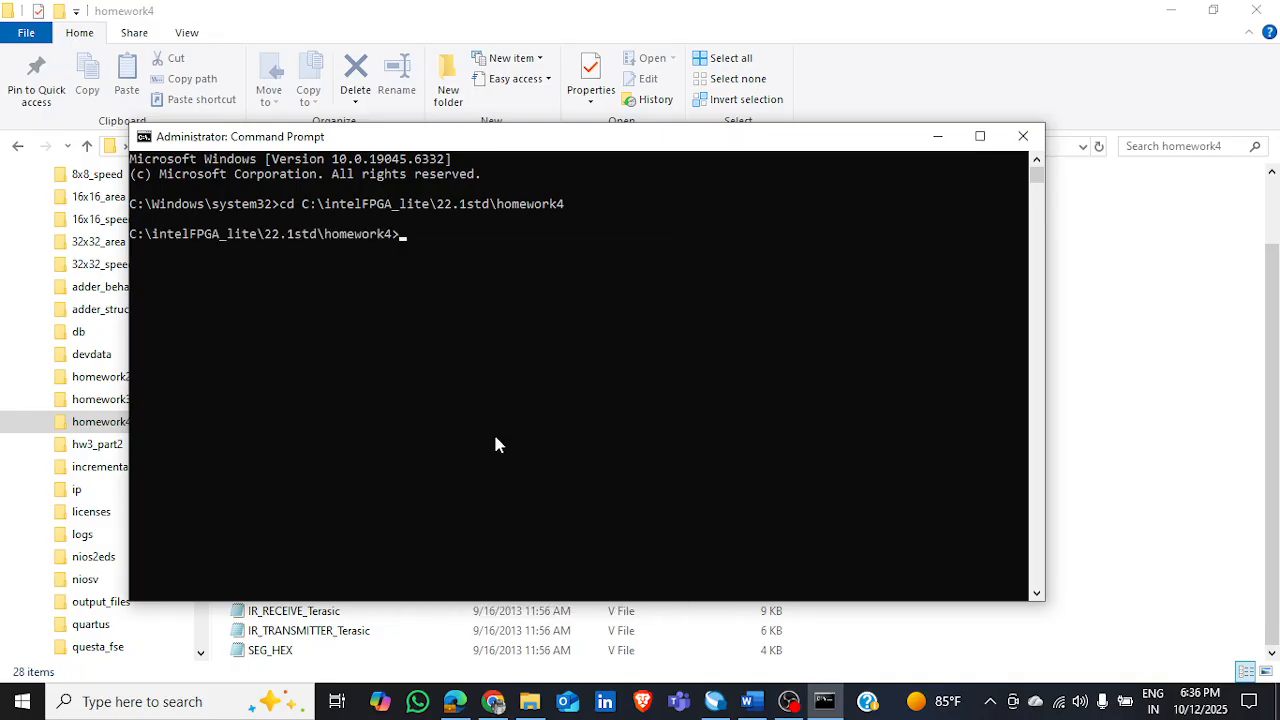
key(super+v)
scroll(495, 436, down, 5)
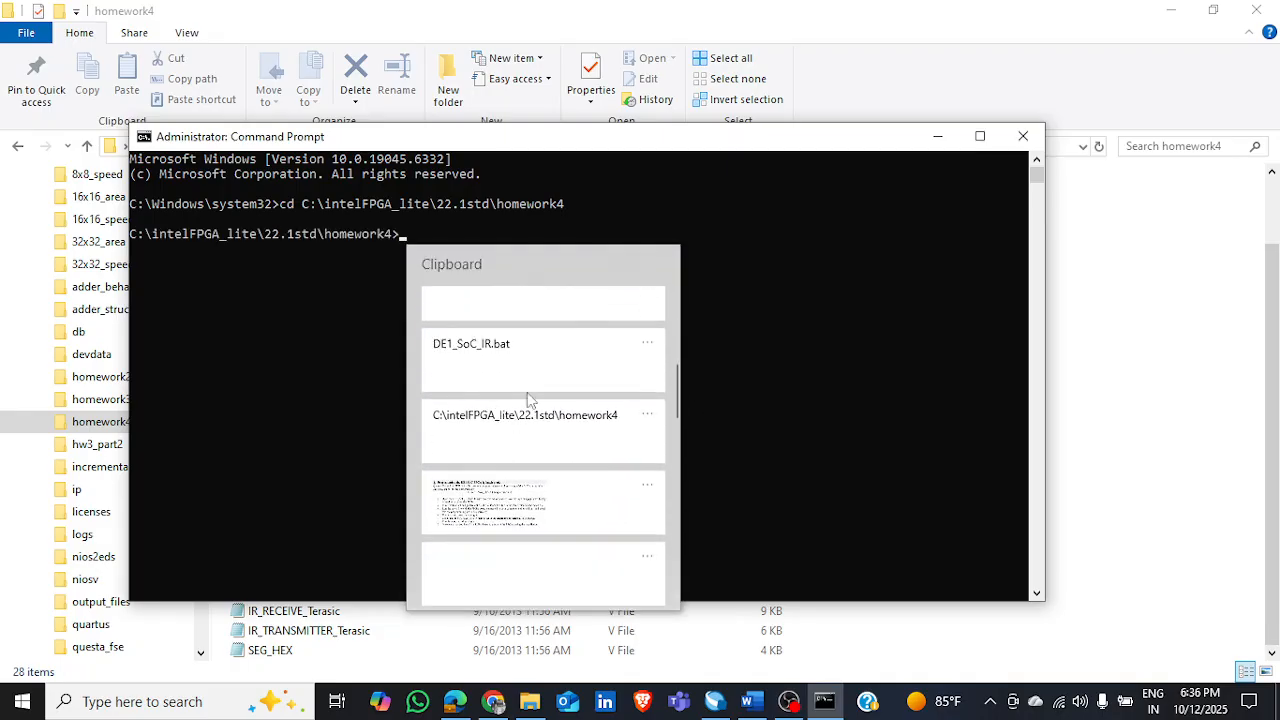
click(555, 375)
key(Return)
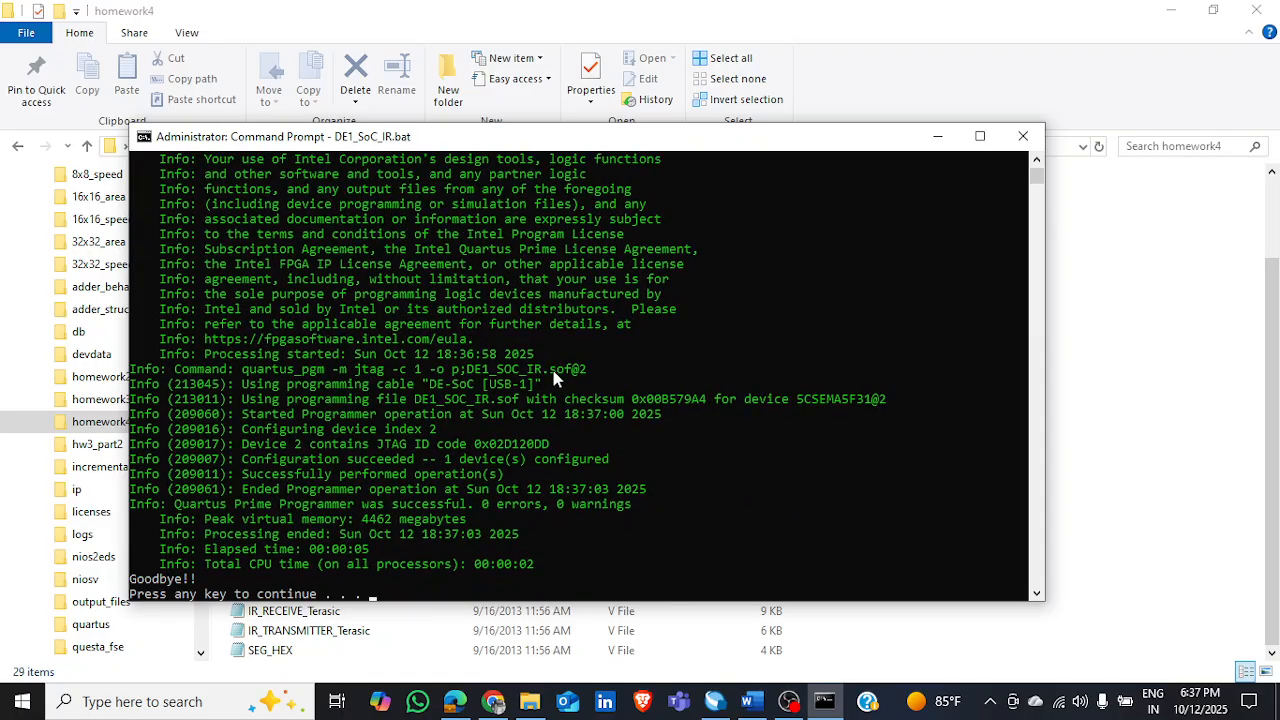
- Review the Quartus Prime Programmer output of the batch run and continue past the pause to end the batch file
scroll(555, 378, up, 3)
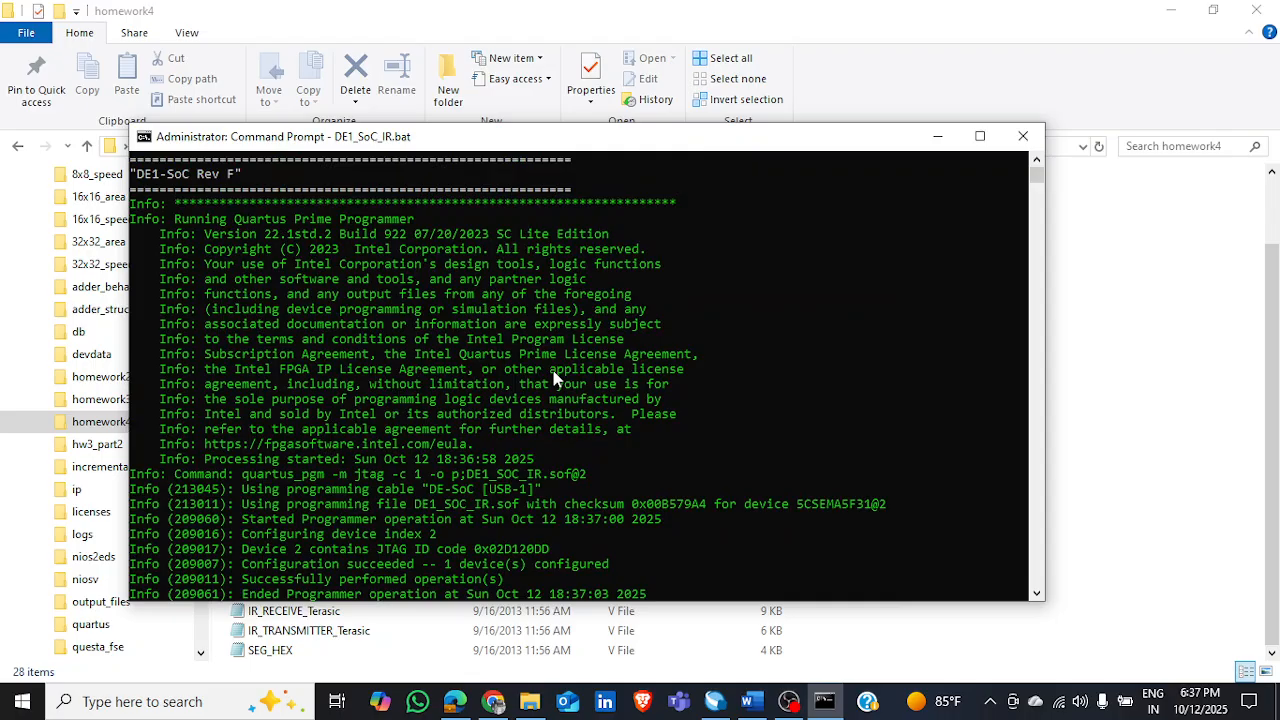
scroll(555, 378, down, 4)
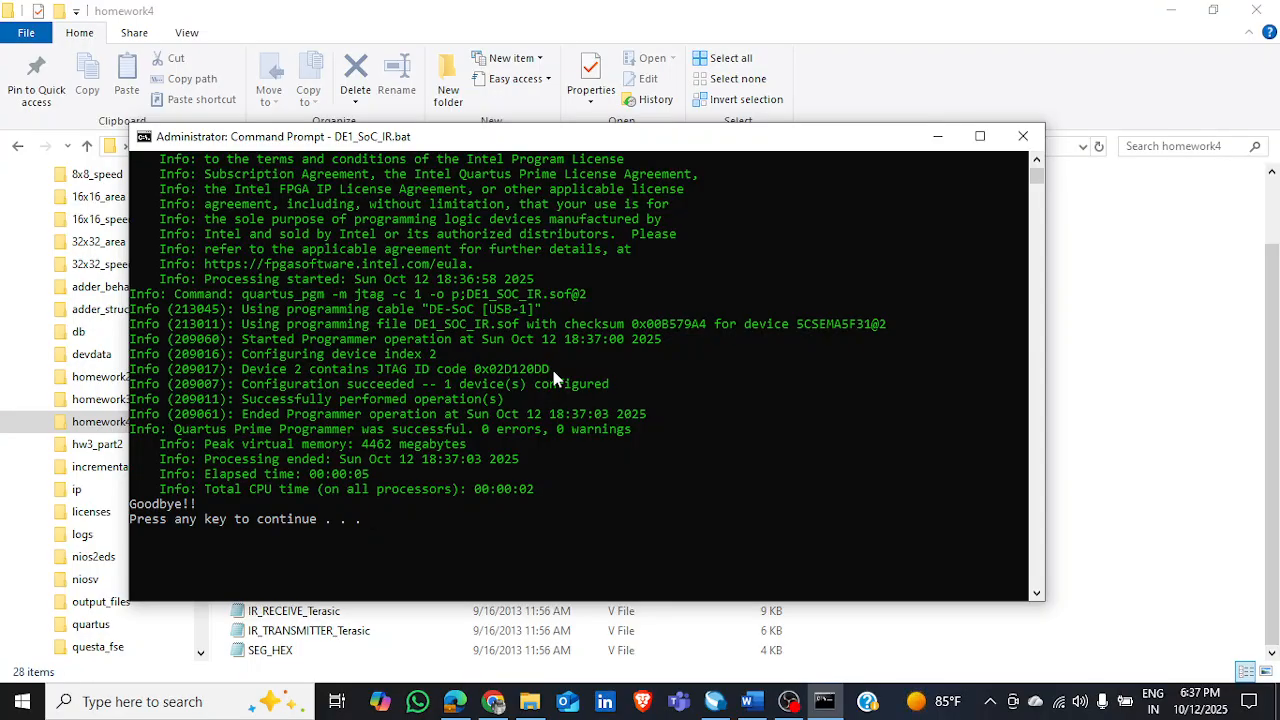
scroll(555, 378, down, 1)
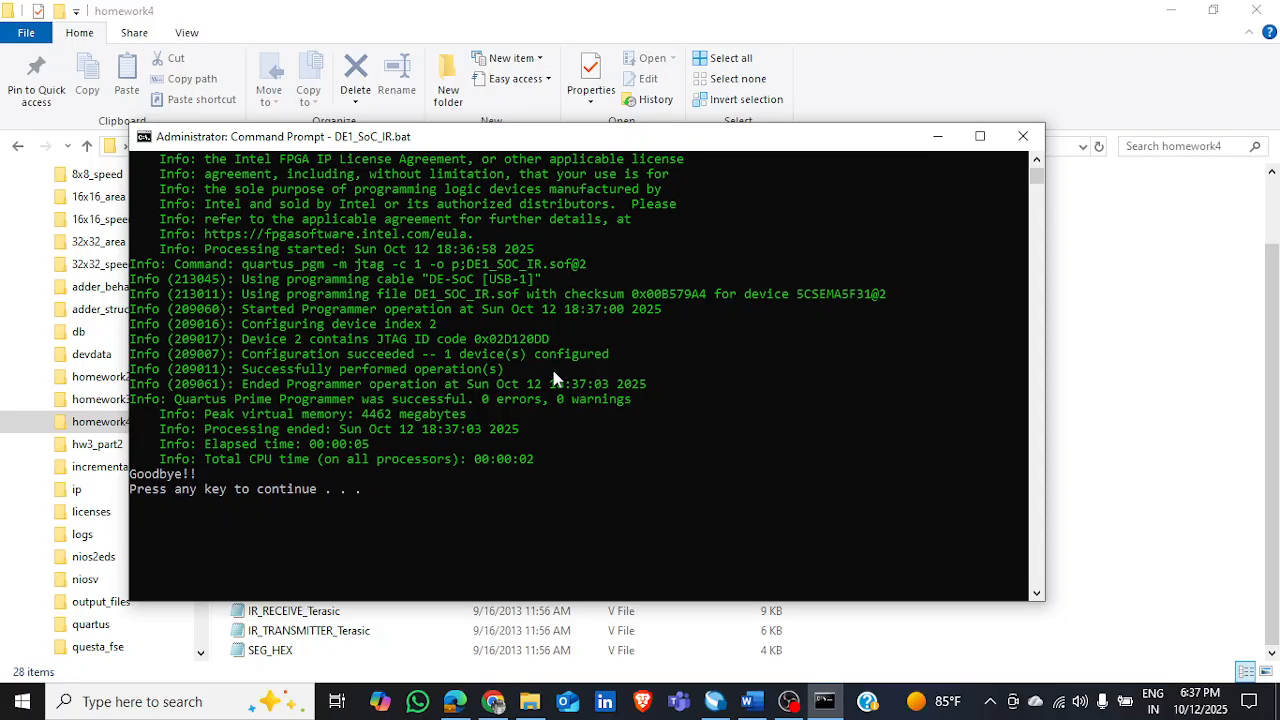
scroll(555, 378, up, 1)
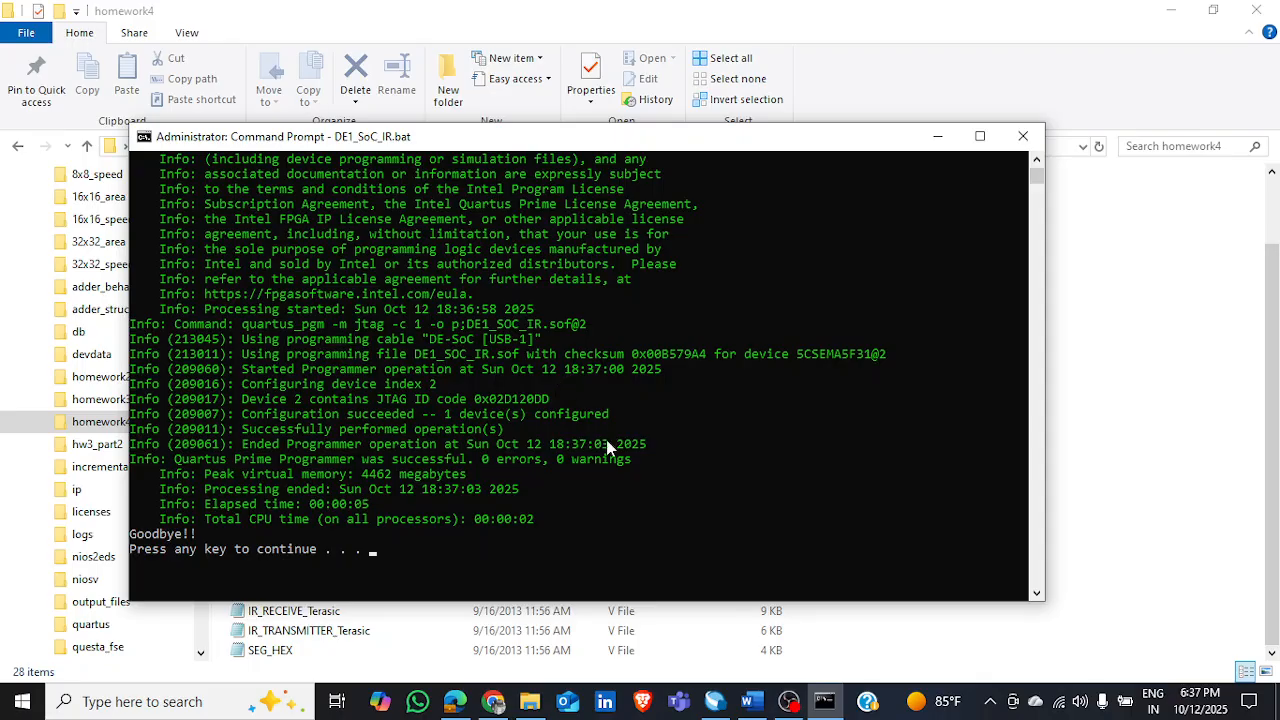
key(Return)
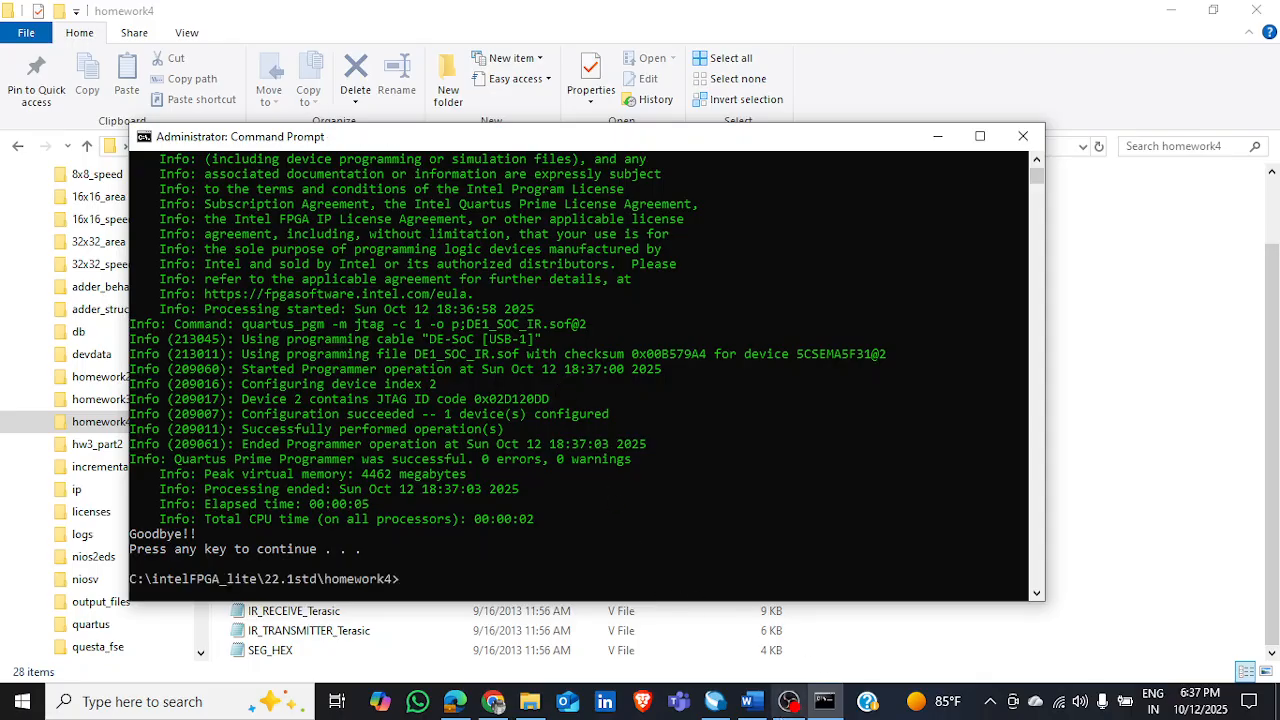
- Switch to EE6370_HW4.pdf in Edge and read section 8 on programming the DE1-SoC FPGA in batch mode
click(455, 701)
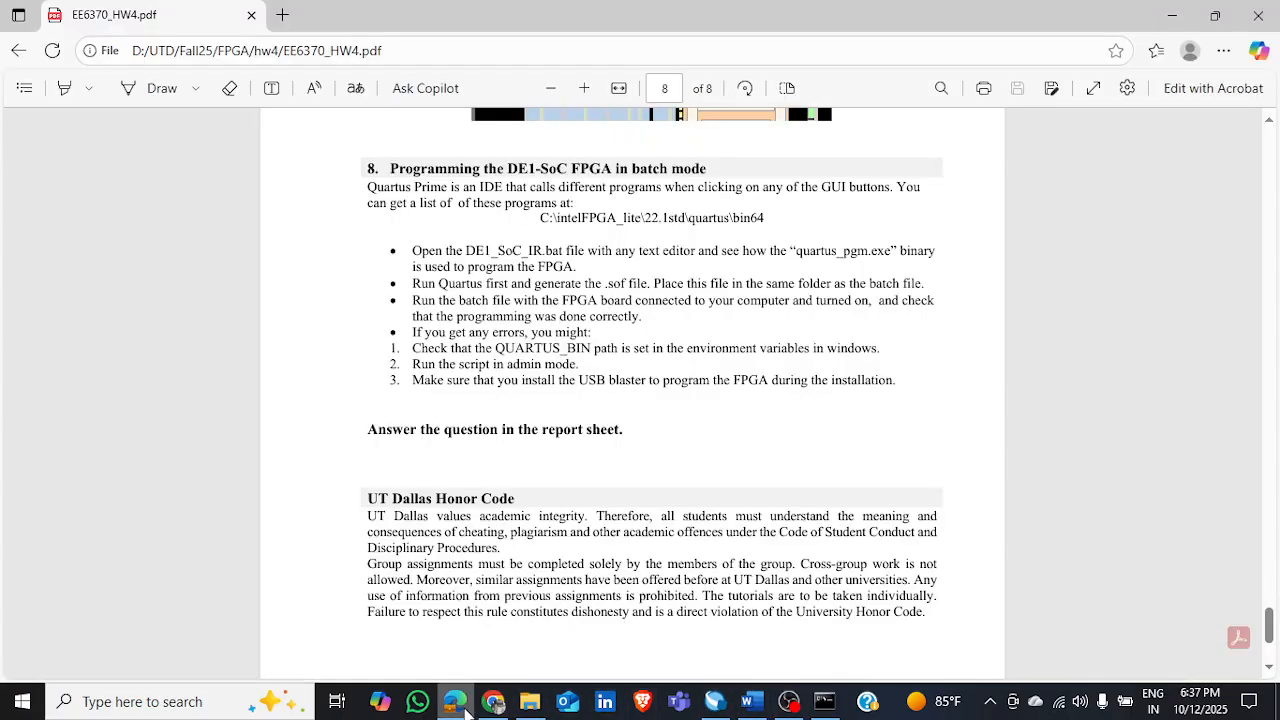
scroll(634, 427, down, 2)
scroll(634, 427, up, 3)
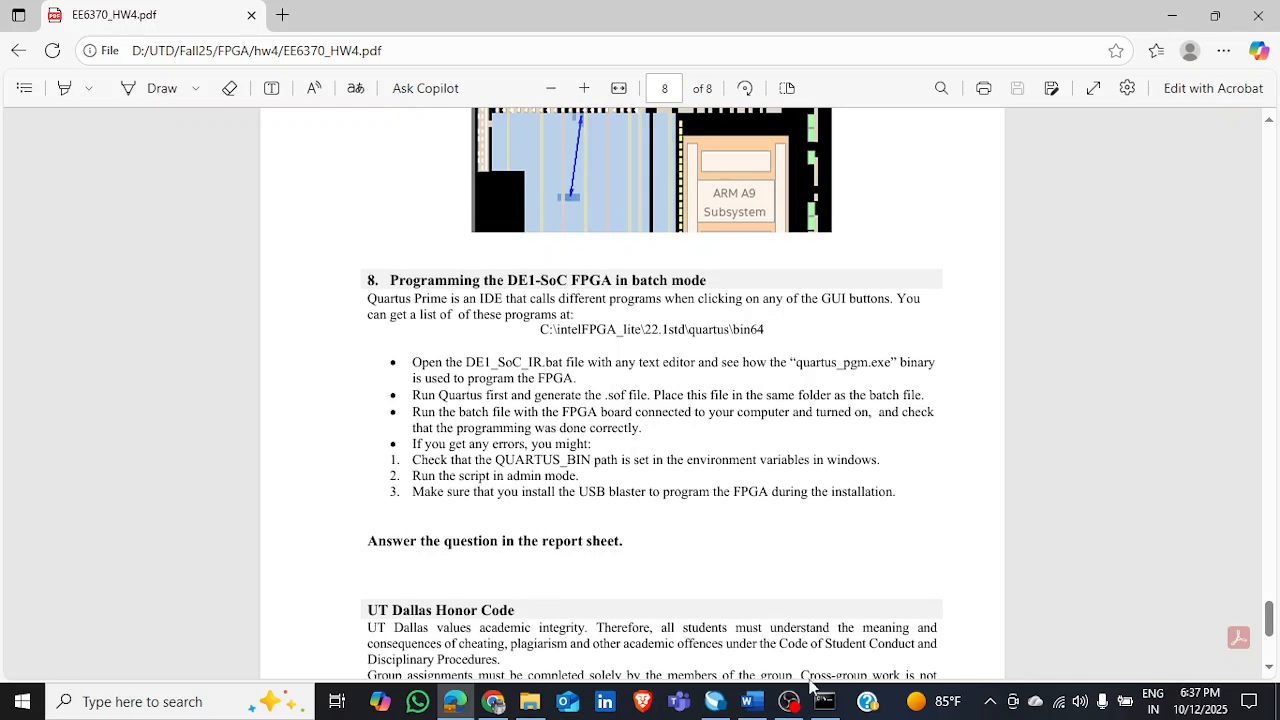